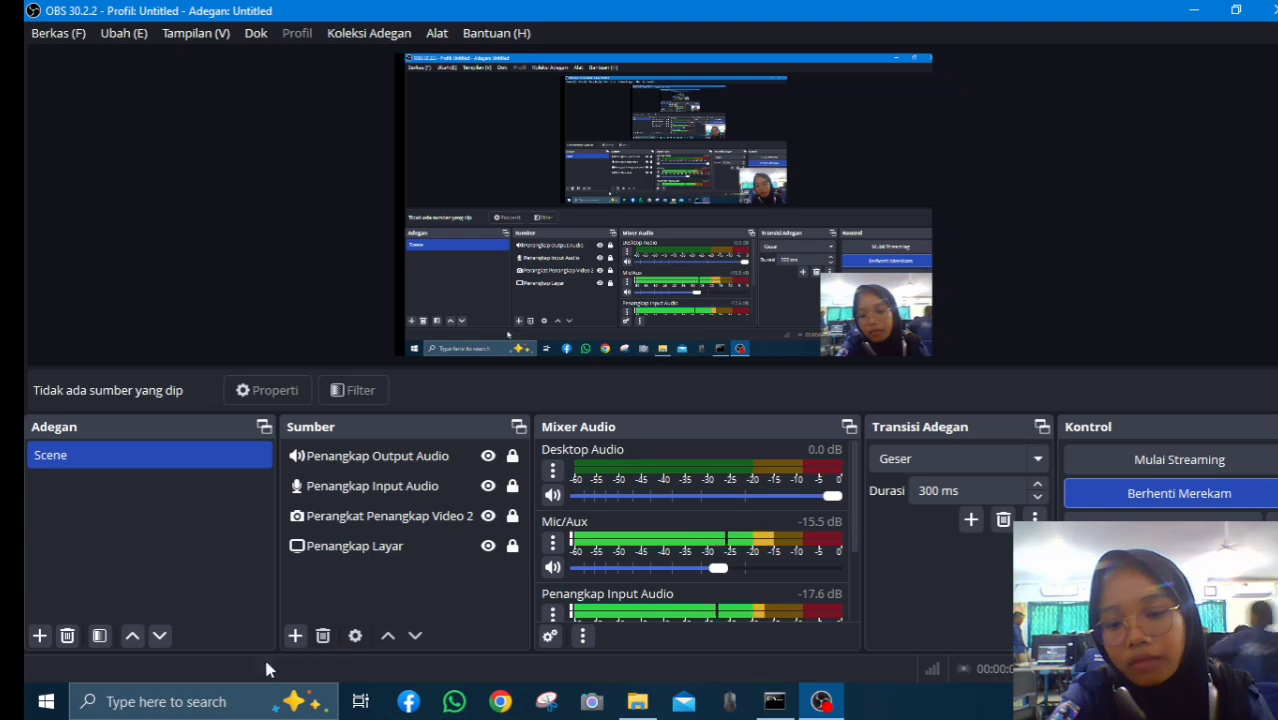
Find winbox64.exe through Windows Search with 'winbox' and launch WinBox
text(w)
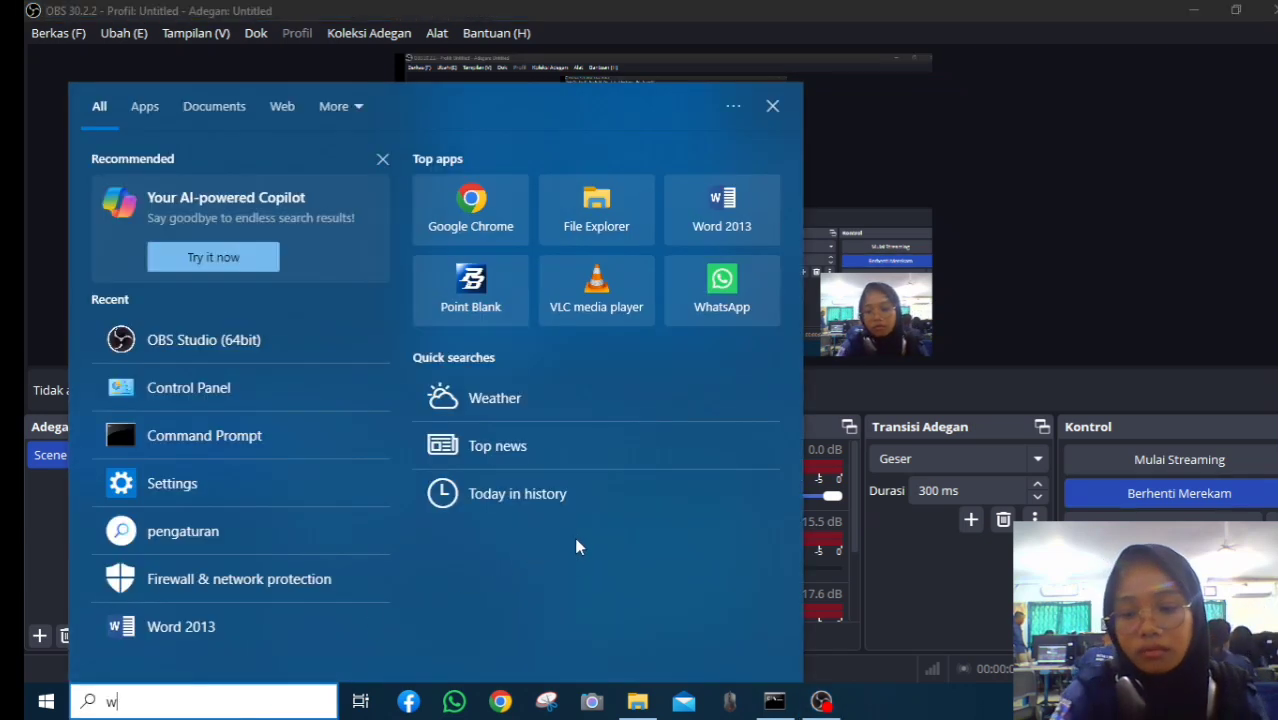
text(inbo)
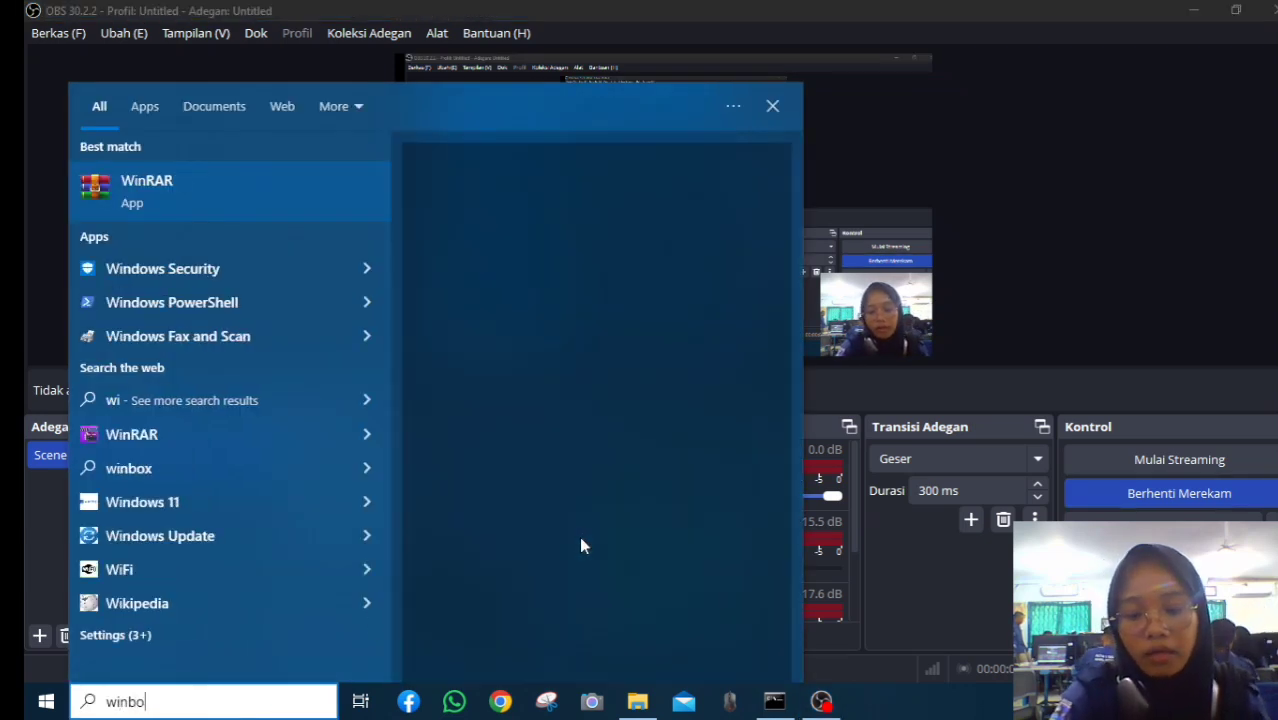
text(x)
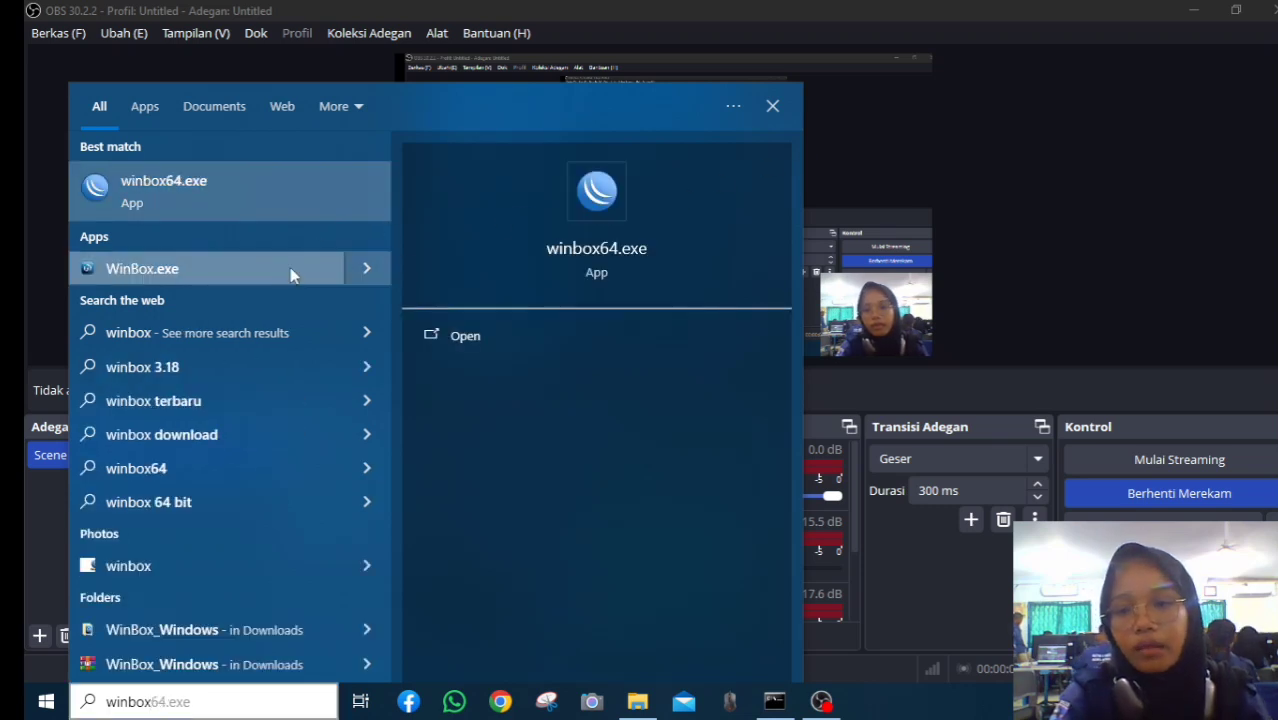
click(357, 207)
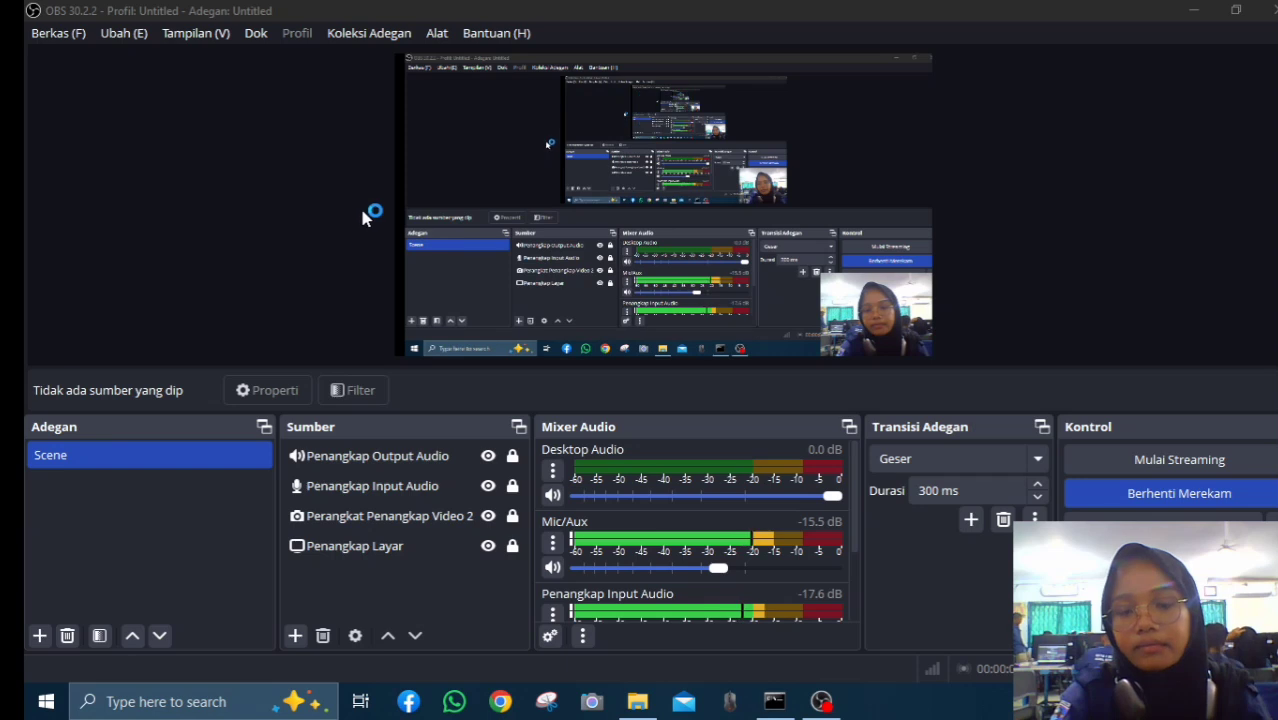
Connect to the MikroTik neighbor and rename the router identity from MikroTik to a custom name
click(238, 266)
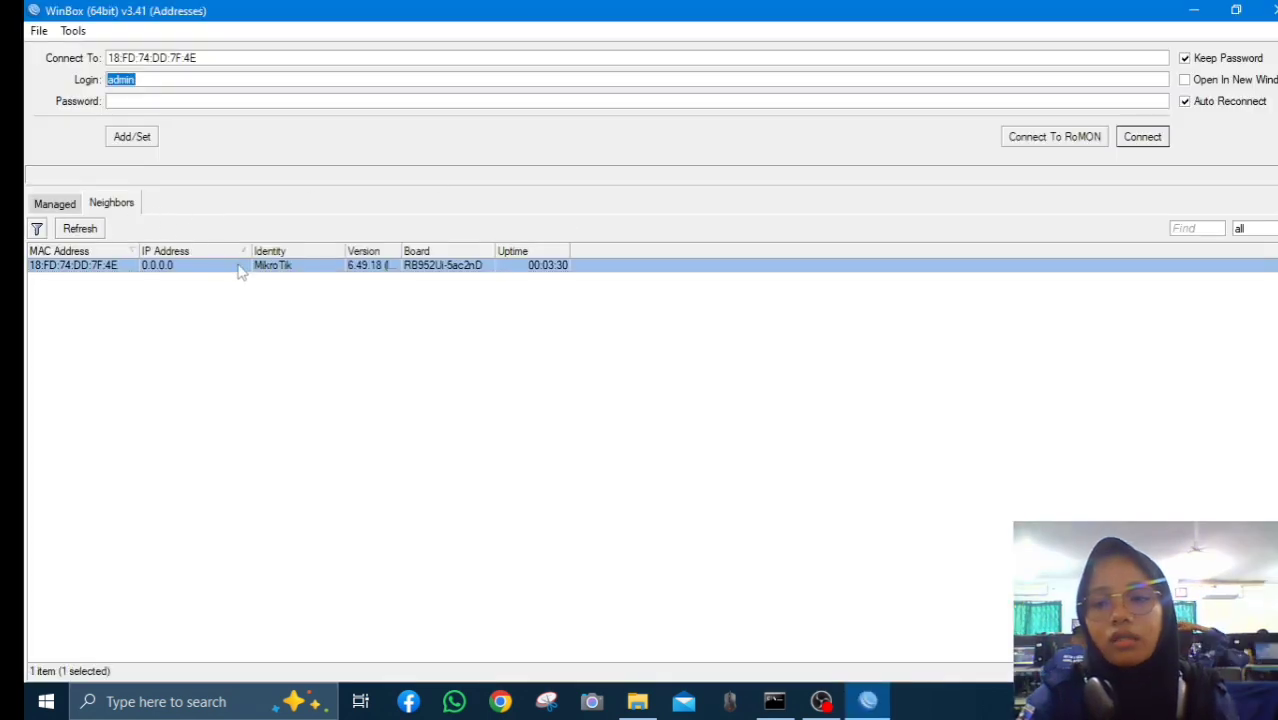
click(1146, 145)
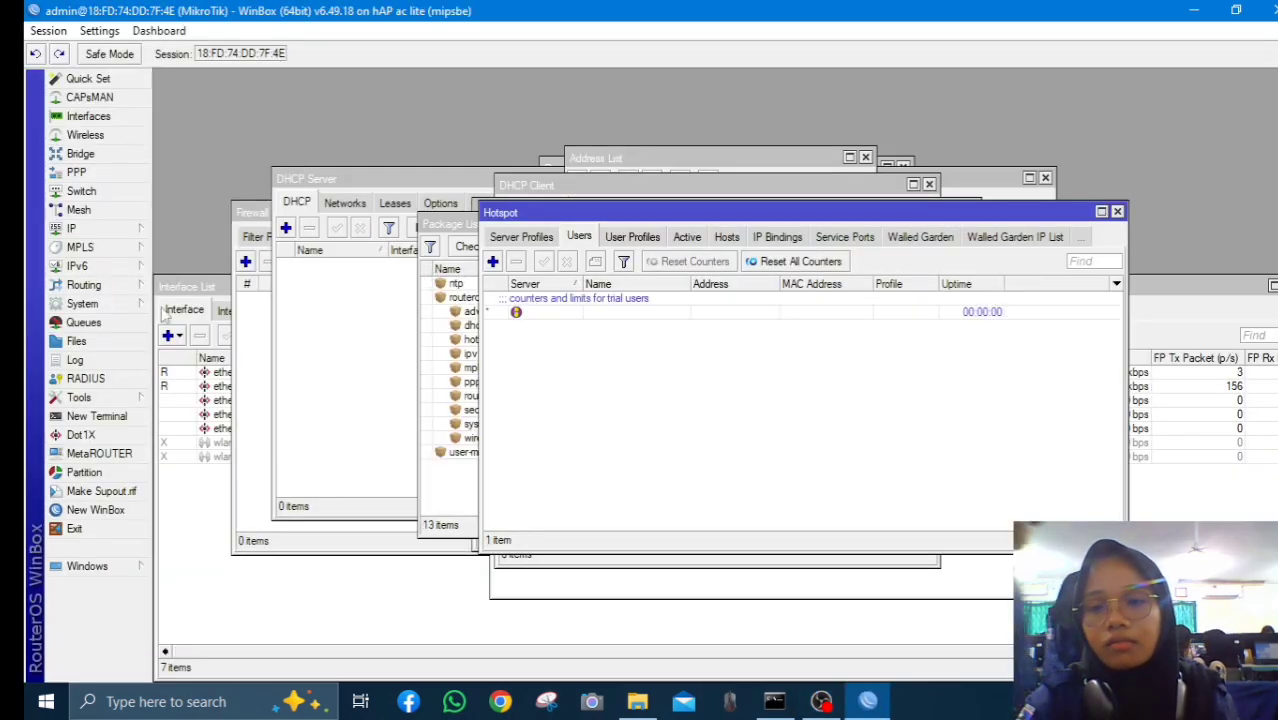
click(130, 304)
click(229, 314)
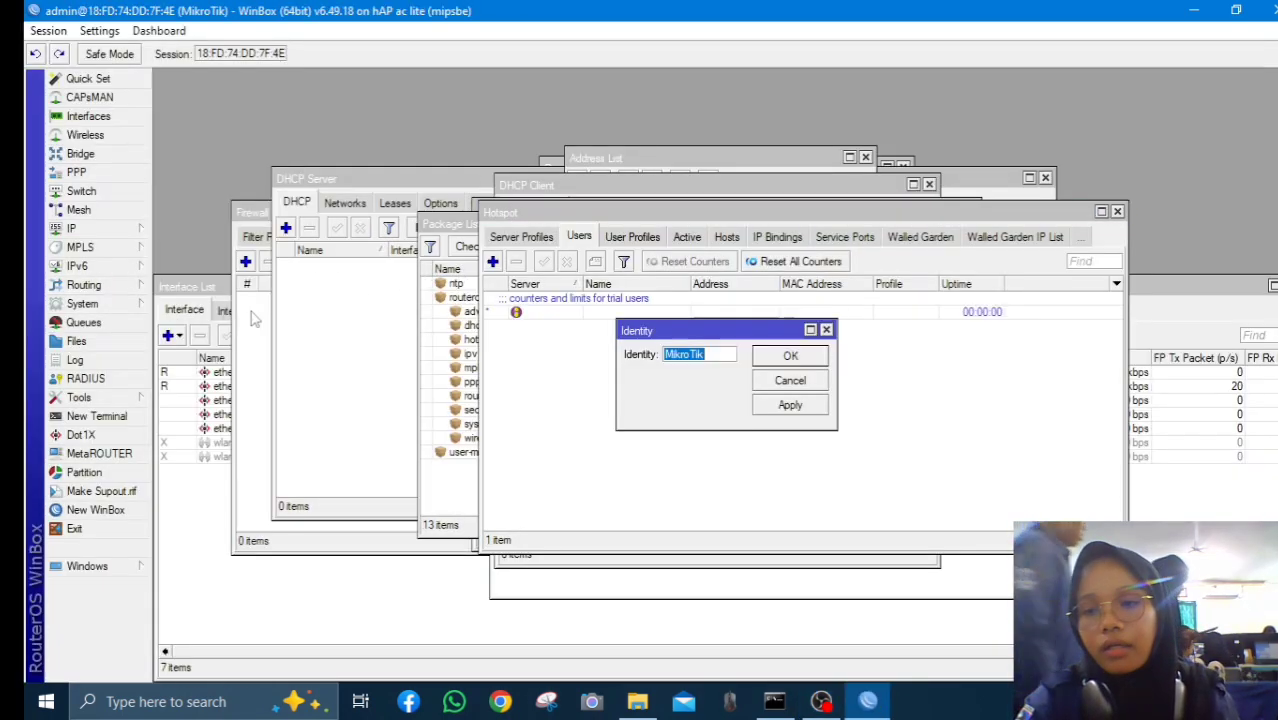
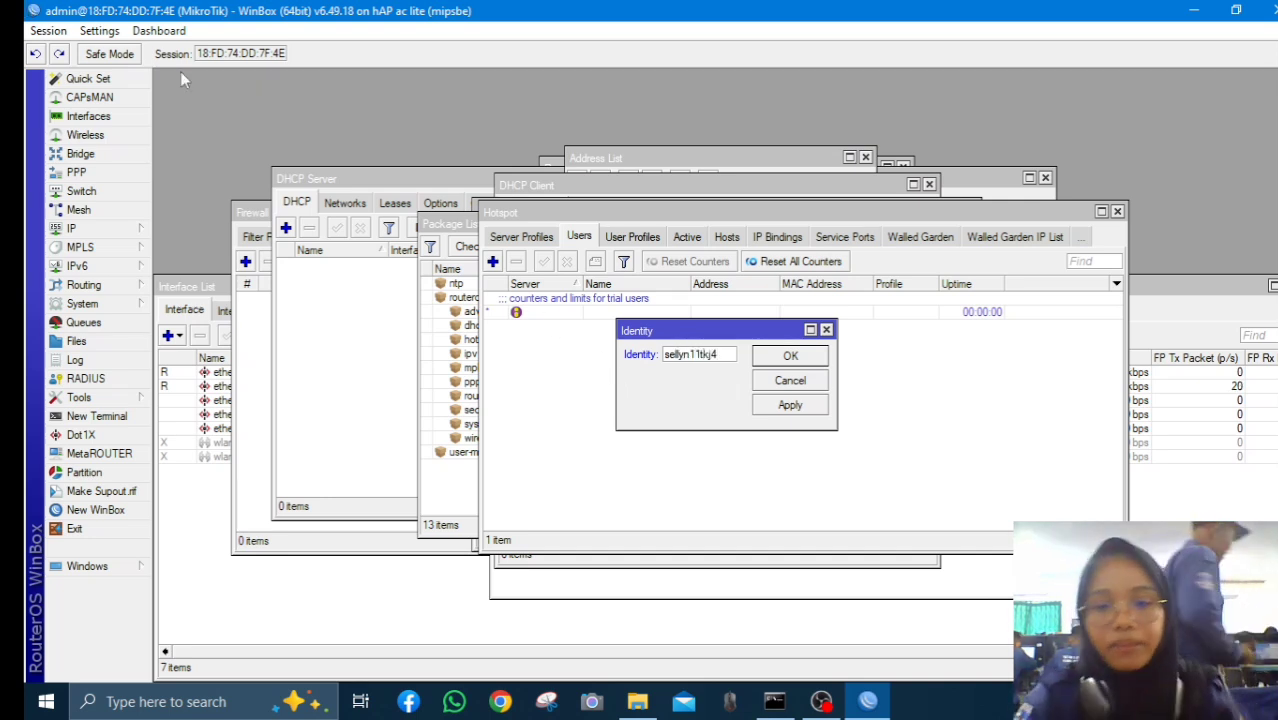
click(808, 405)
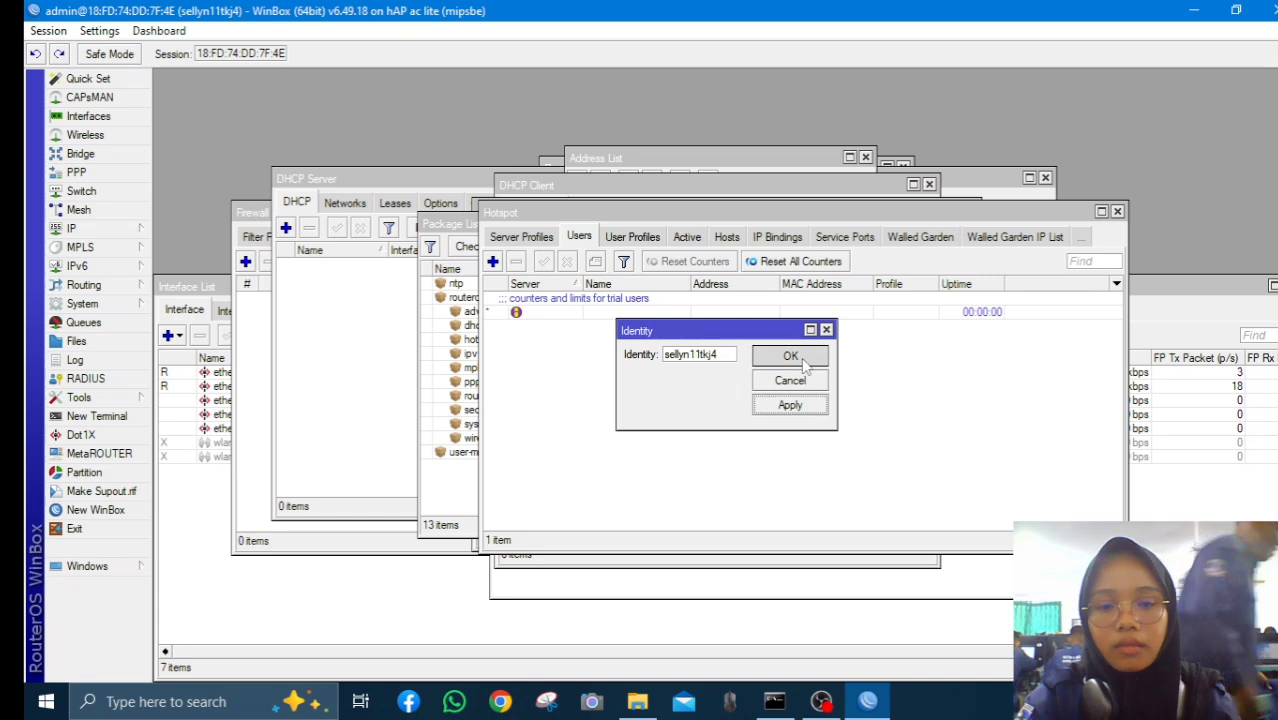
click(790, 356)
click(116, 312)
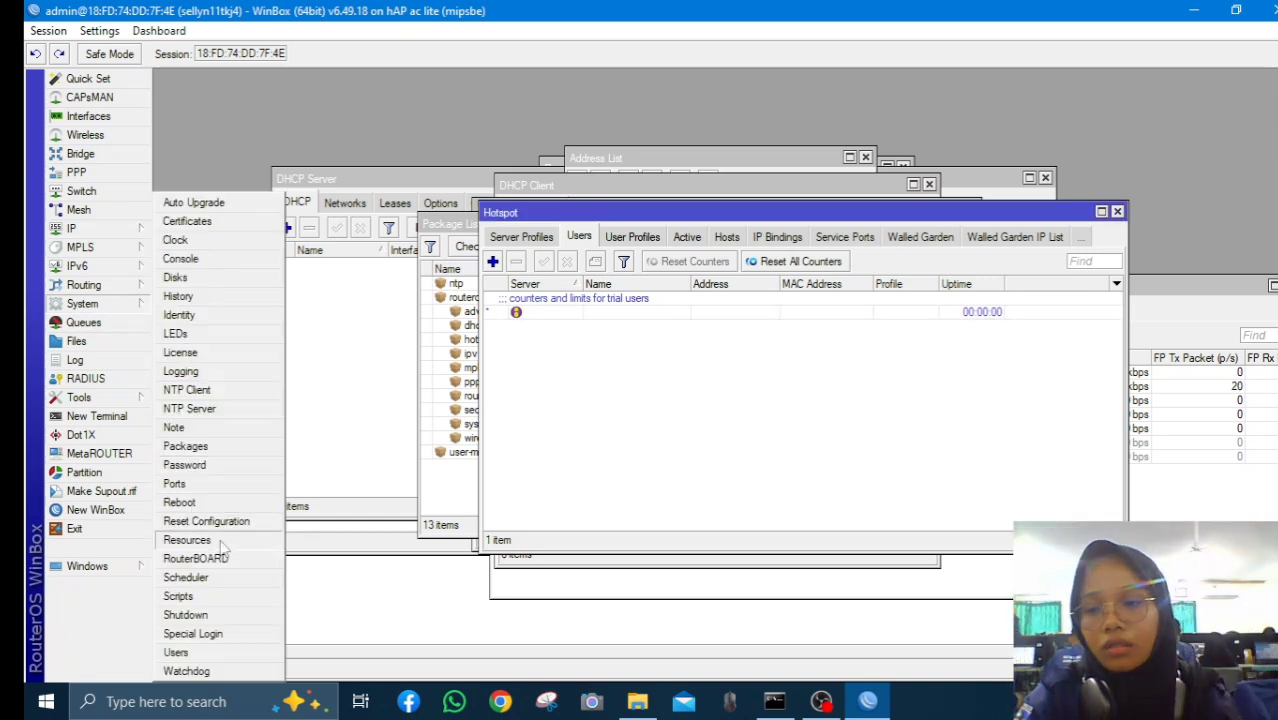
Try a new admin password, dismiss the same-password warning, and close WinBox
click(216, 655)
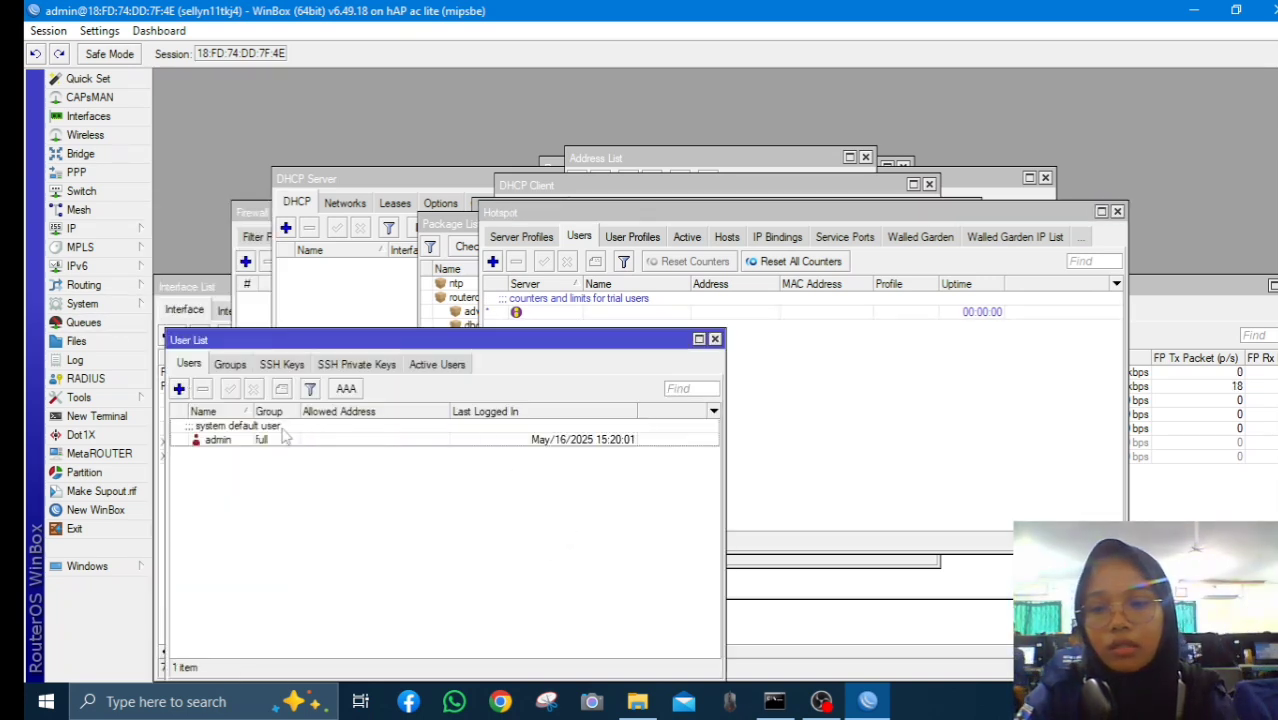
double_click(288, 437)
click(550, 502)
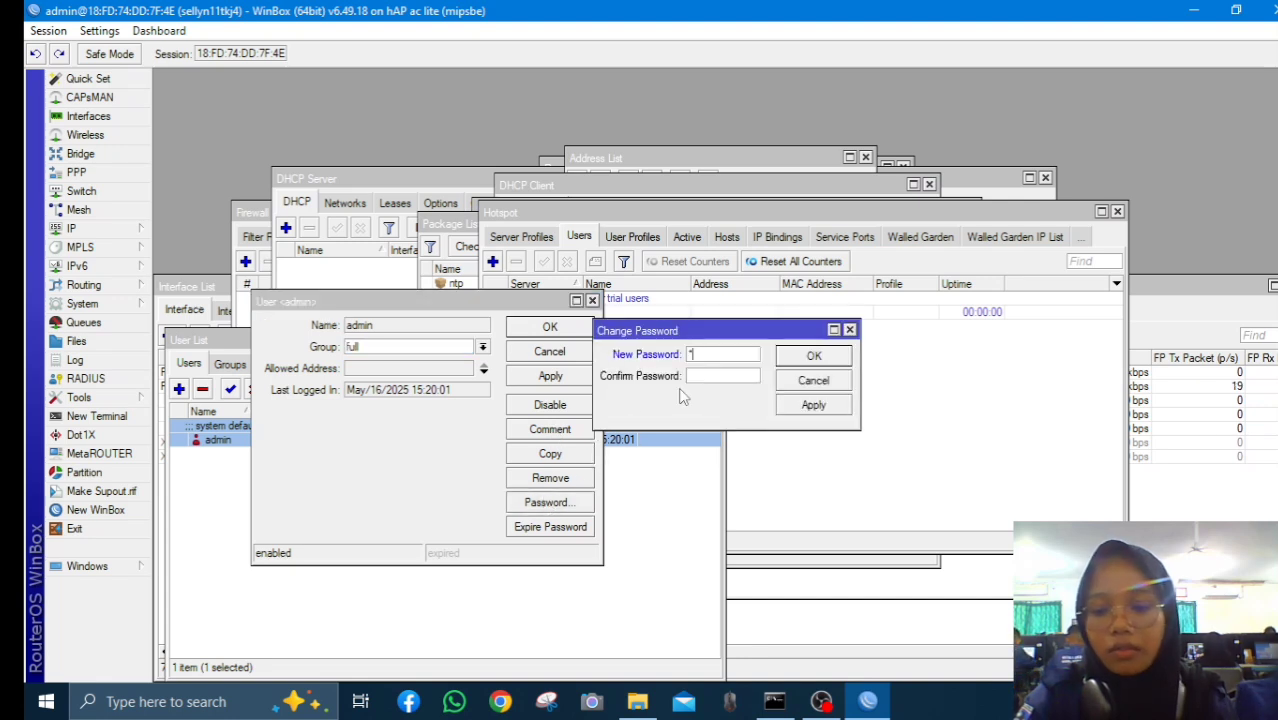
click(716, 376)
click(814, 365)
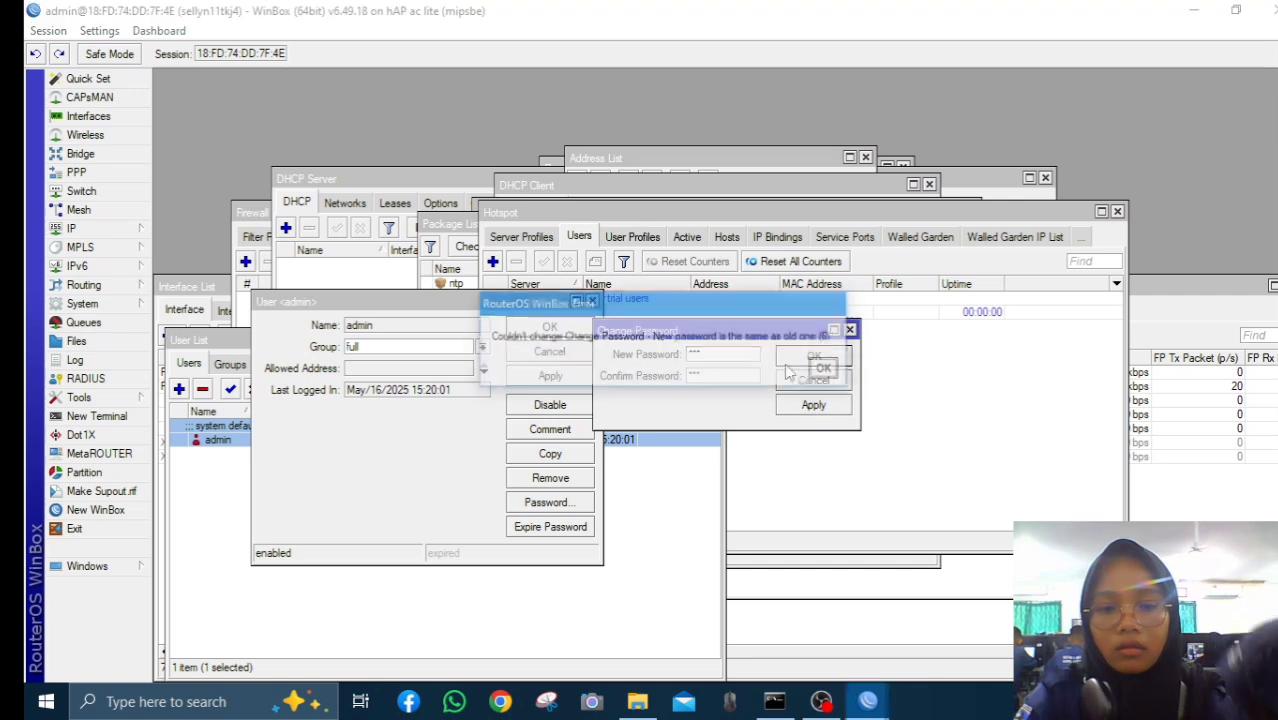
click(818, 372)
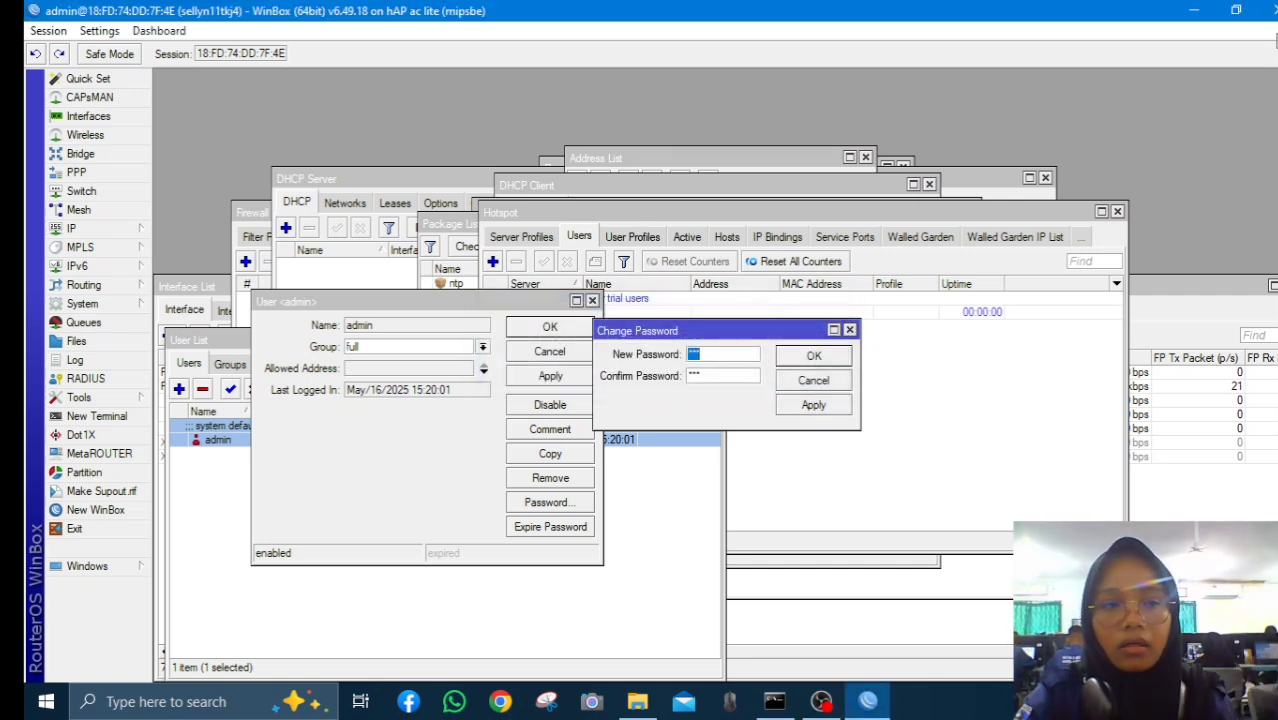
click(1273, 10)
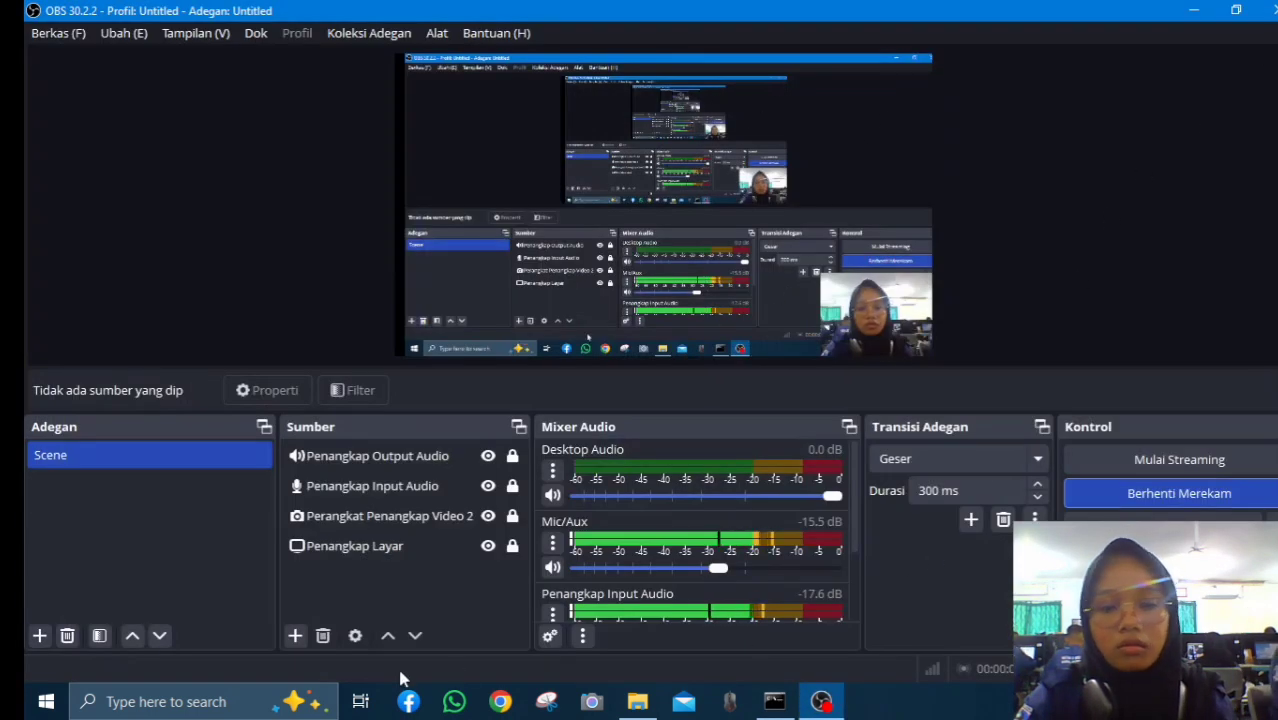
Relaunch WinBox from Windows Search and log in to the router as admin
click(245, 702)
text(wi)
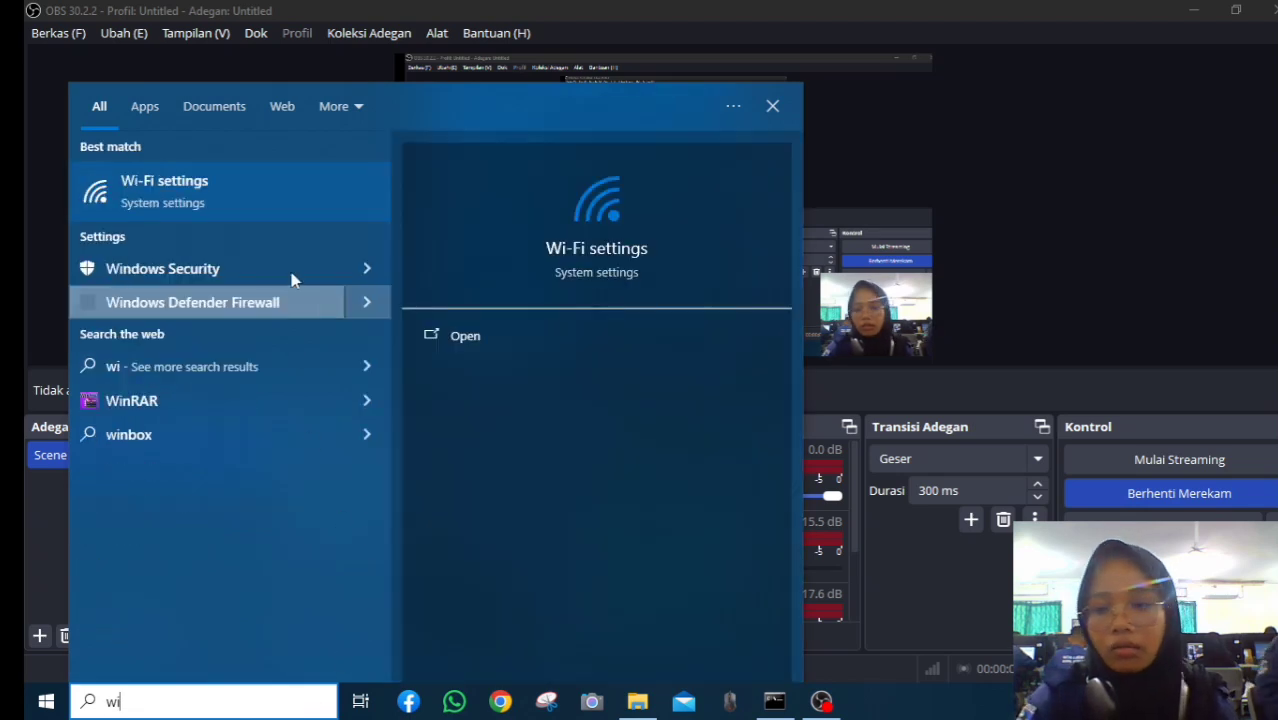
text(n)
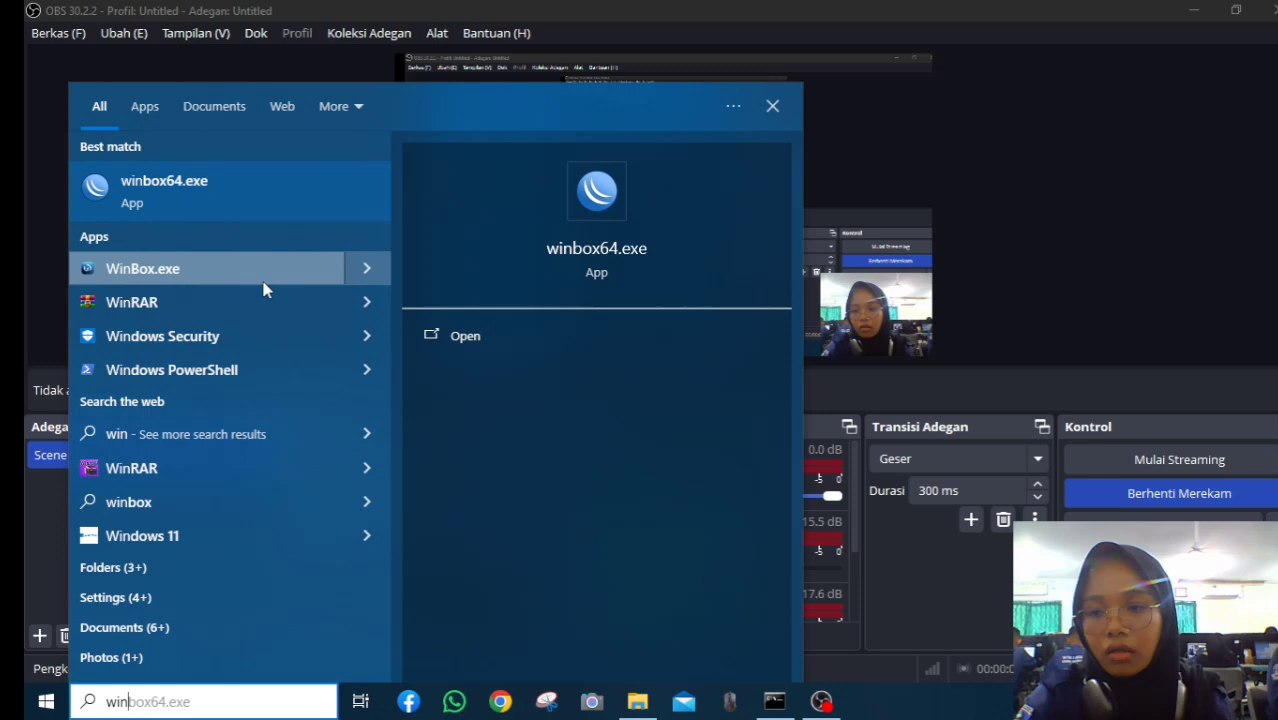
click(280, 218)
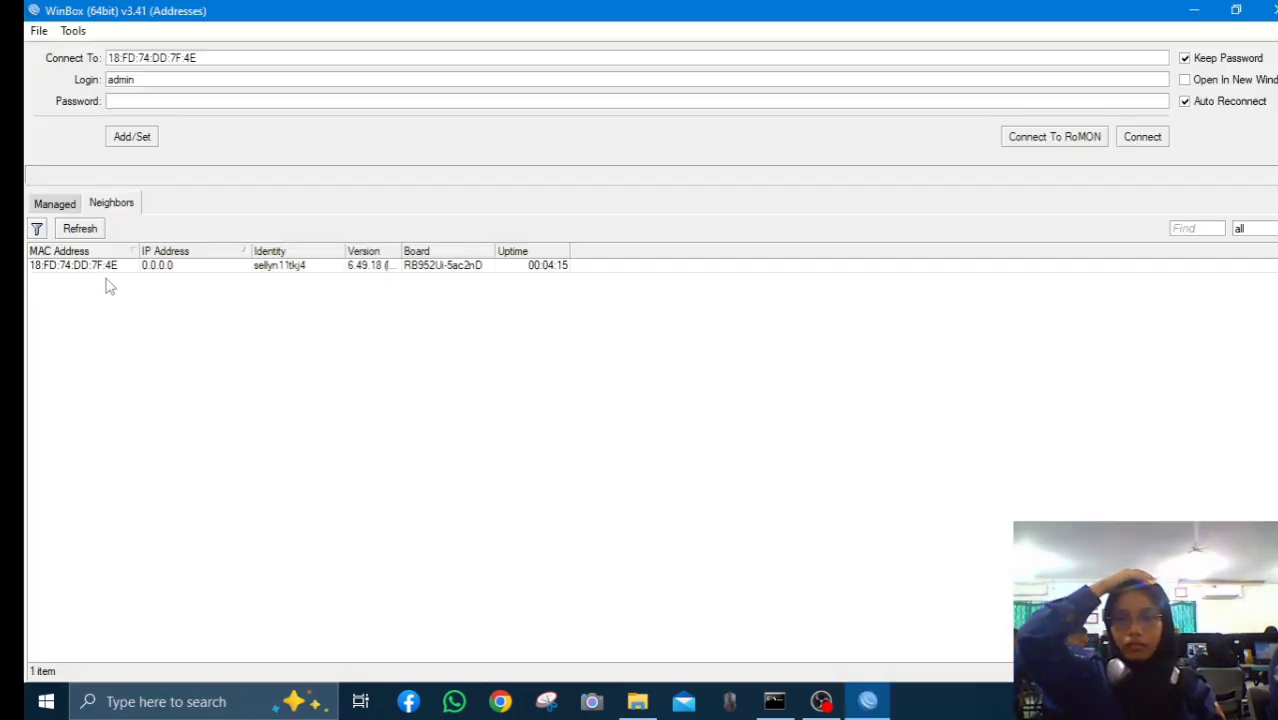
click(141, 268)
click(372, 97)
text(***)
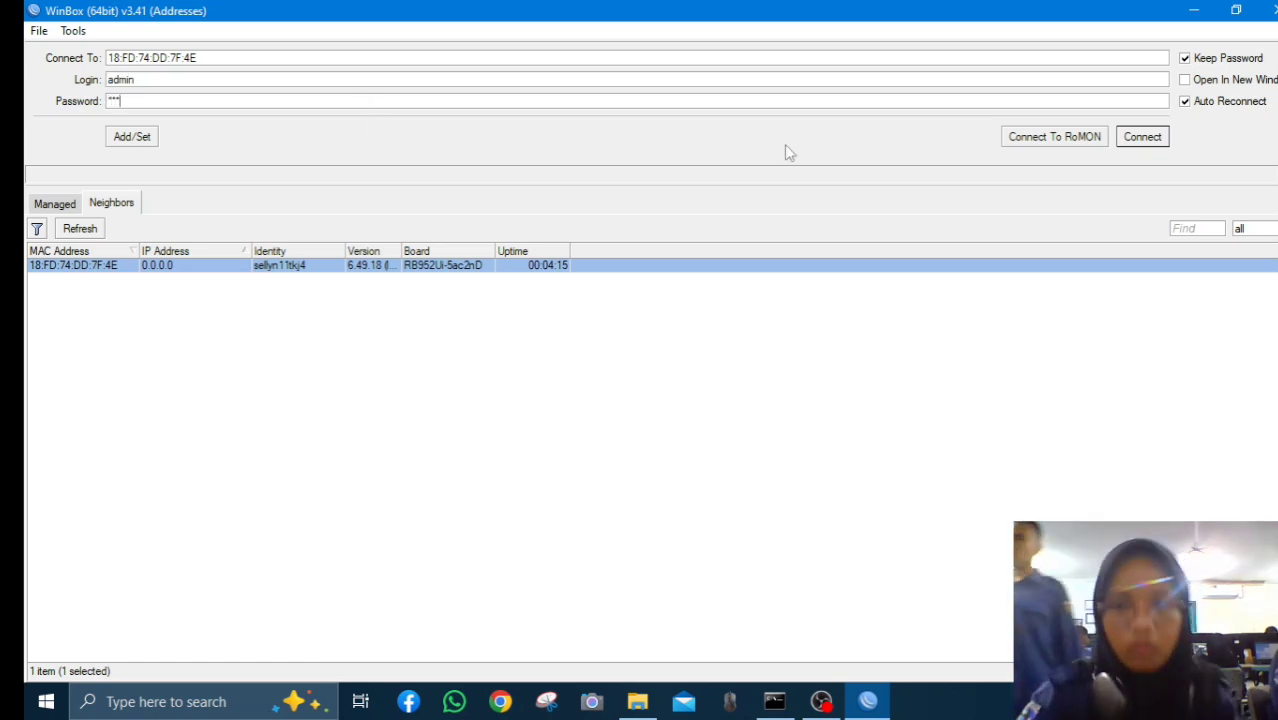
click(1143, 141)
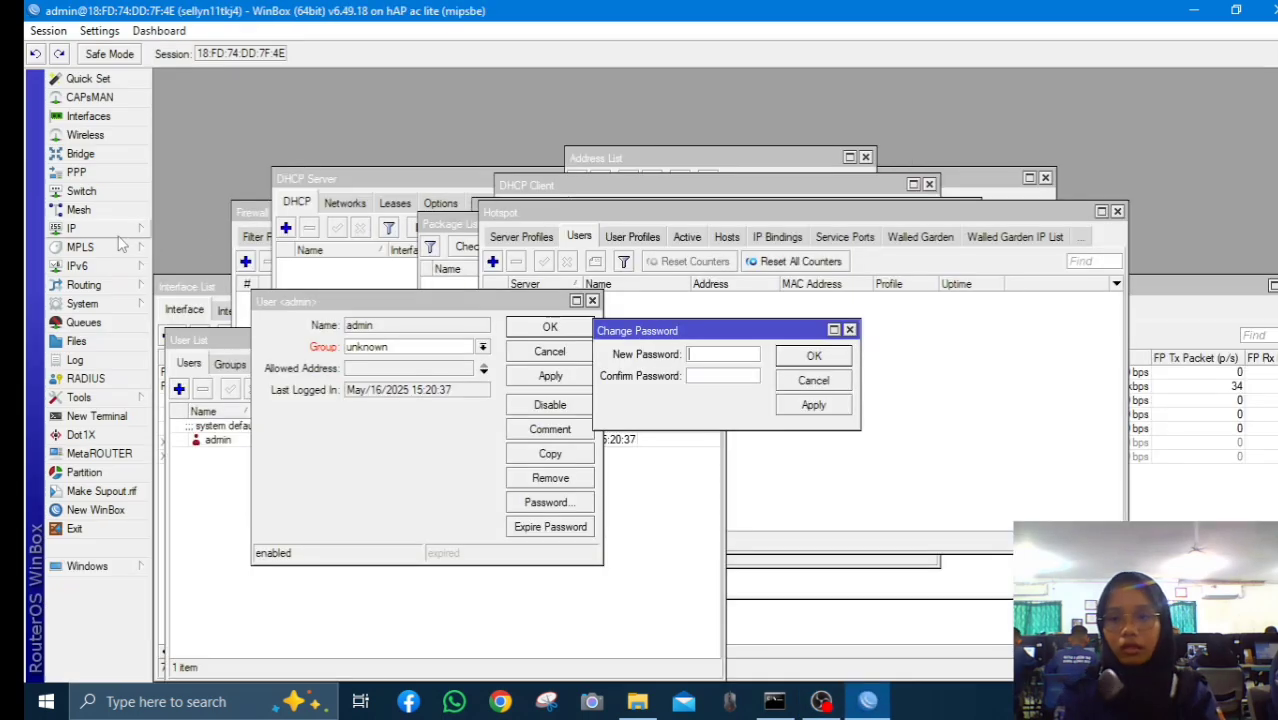
Set the router's DNS server to 8.8.8.8 in IP > DNS and apply it
click(72, 228)
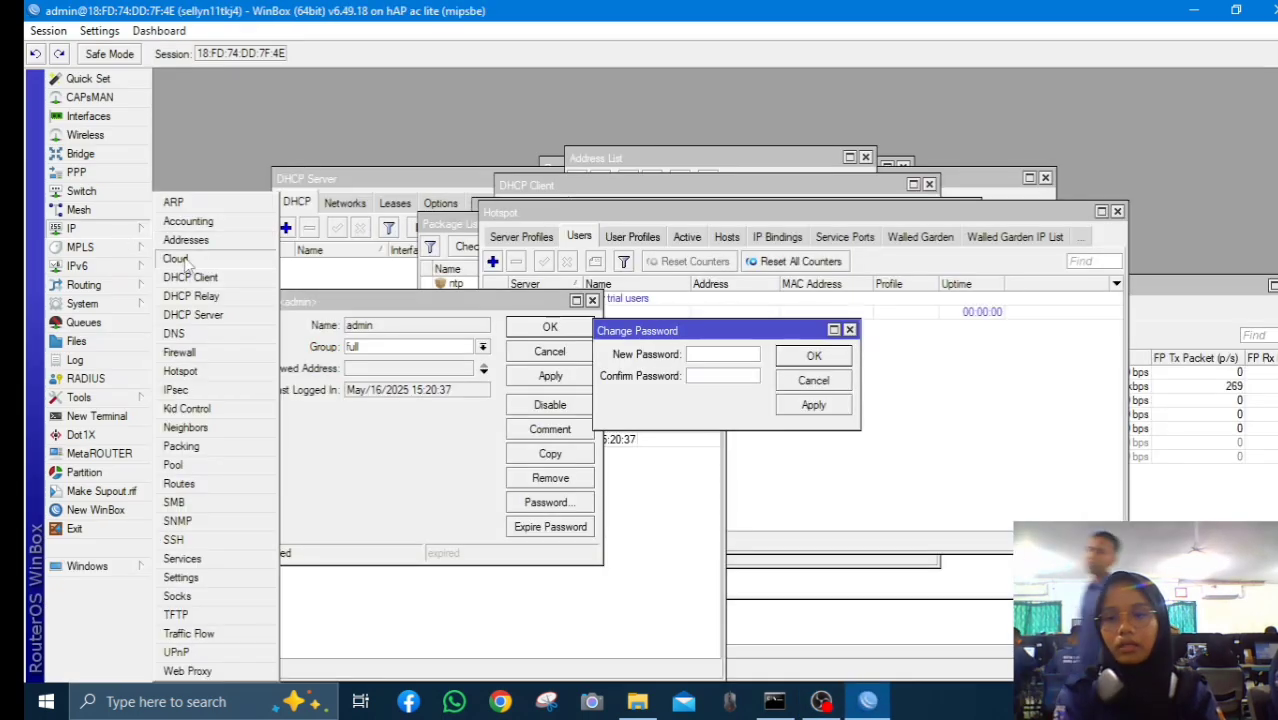
click(194, 336)
text(8.8.8.8)
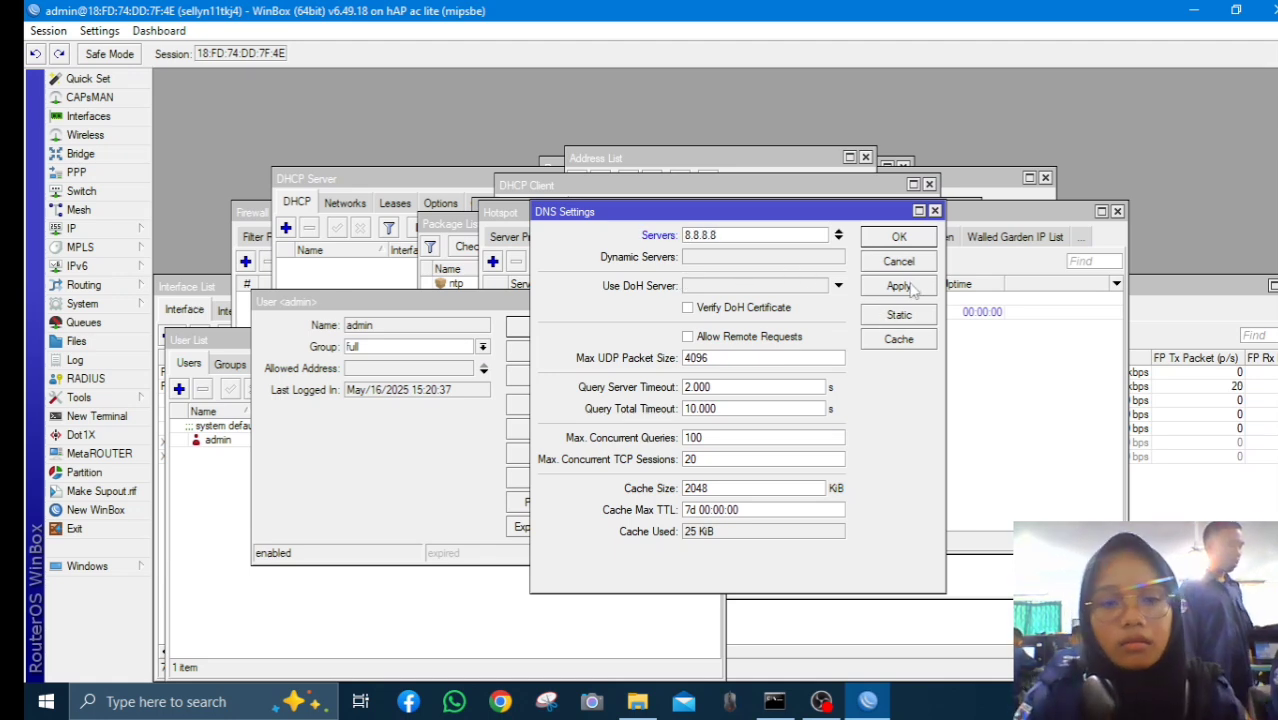
click(910, 288)
click(902, 238)
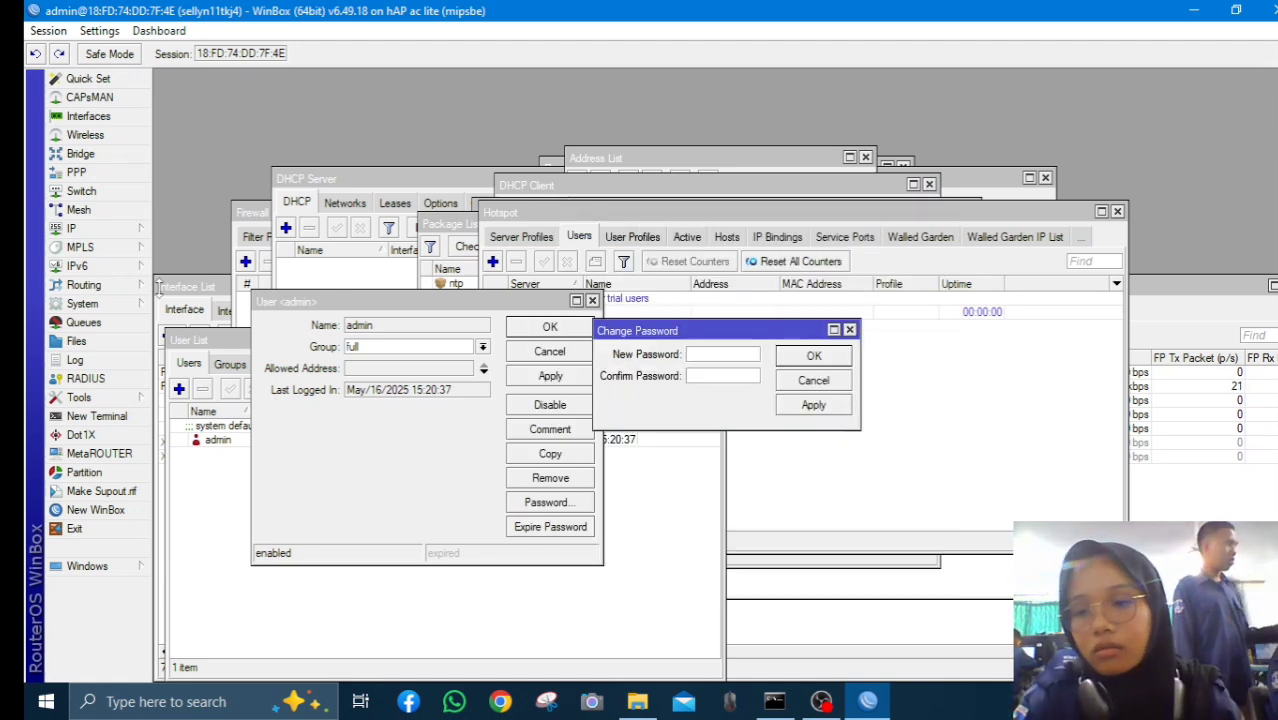
click(100, 228)
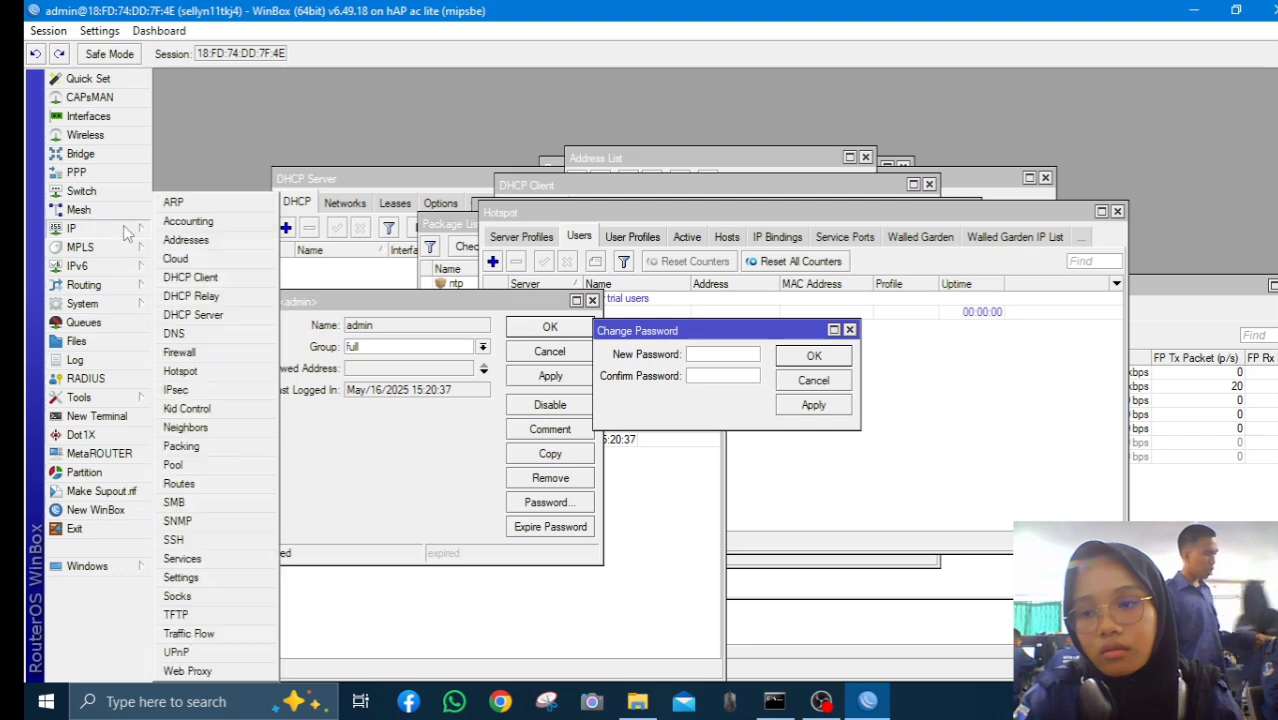
Add a DHCP client on ether1 so it obtains a 172.16.131.x address
click(205, 279)
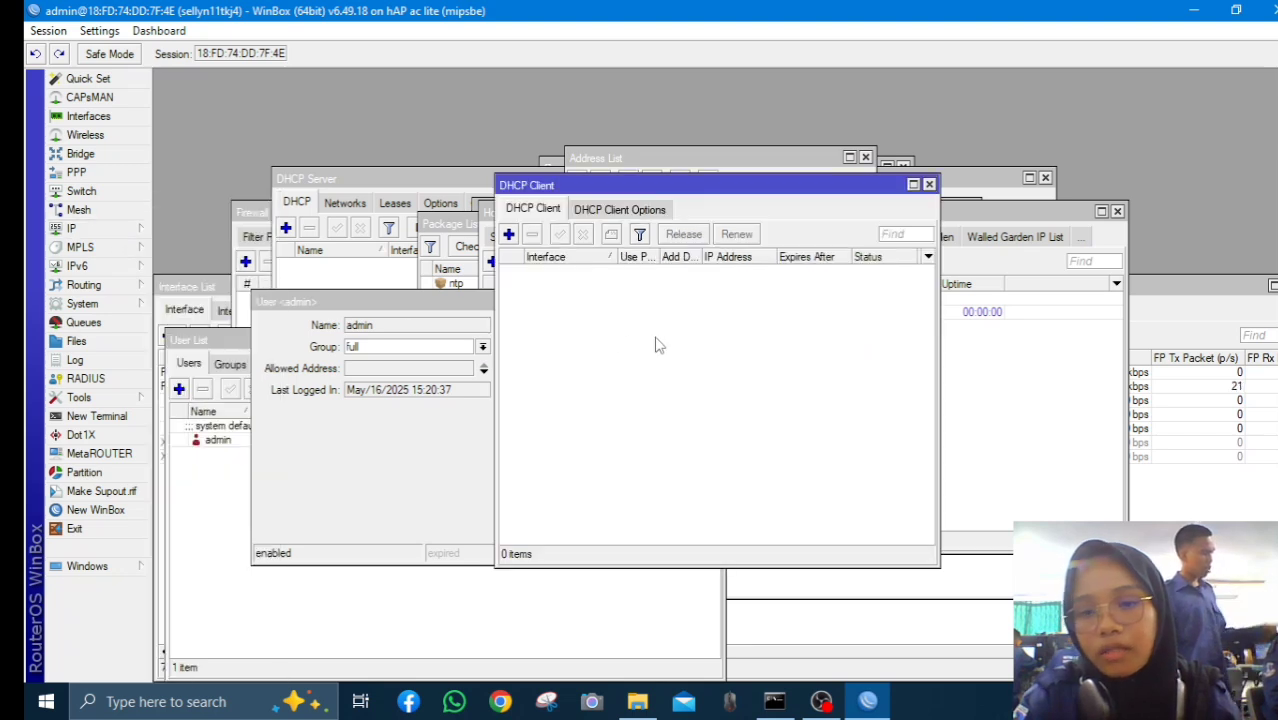
click(508, 234)
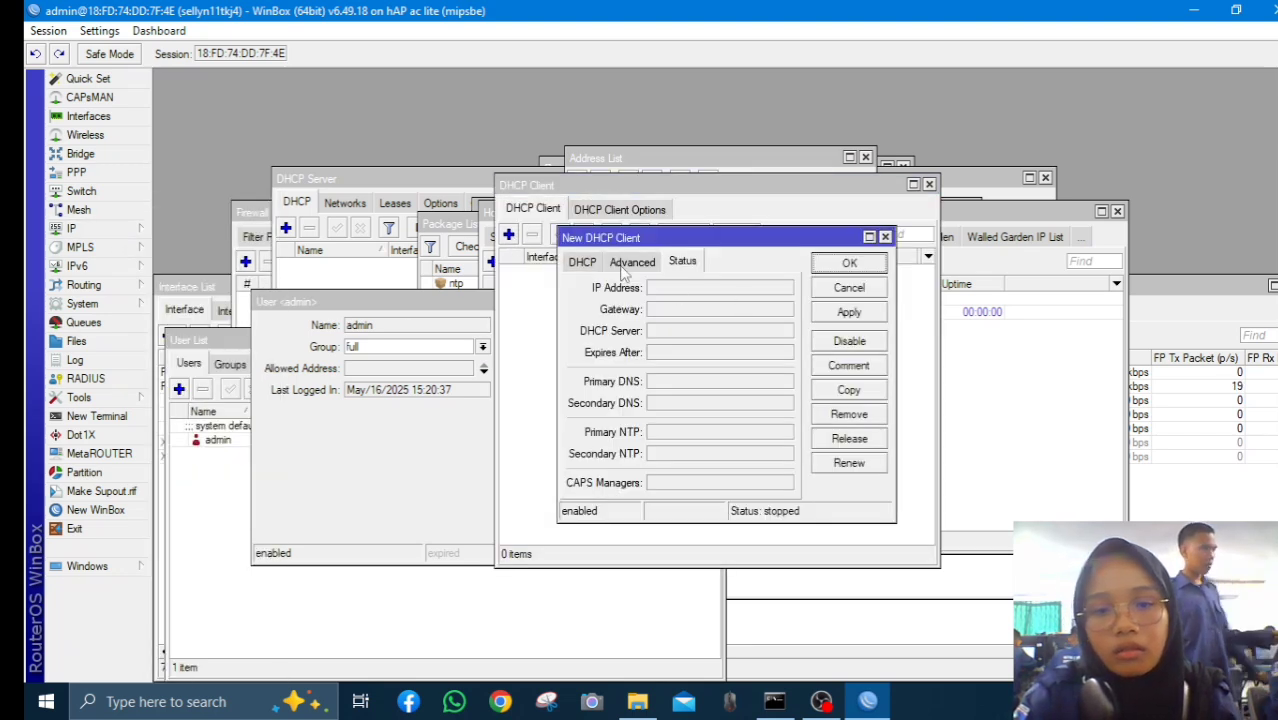
click(586, 262)
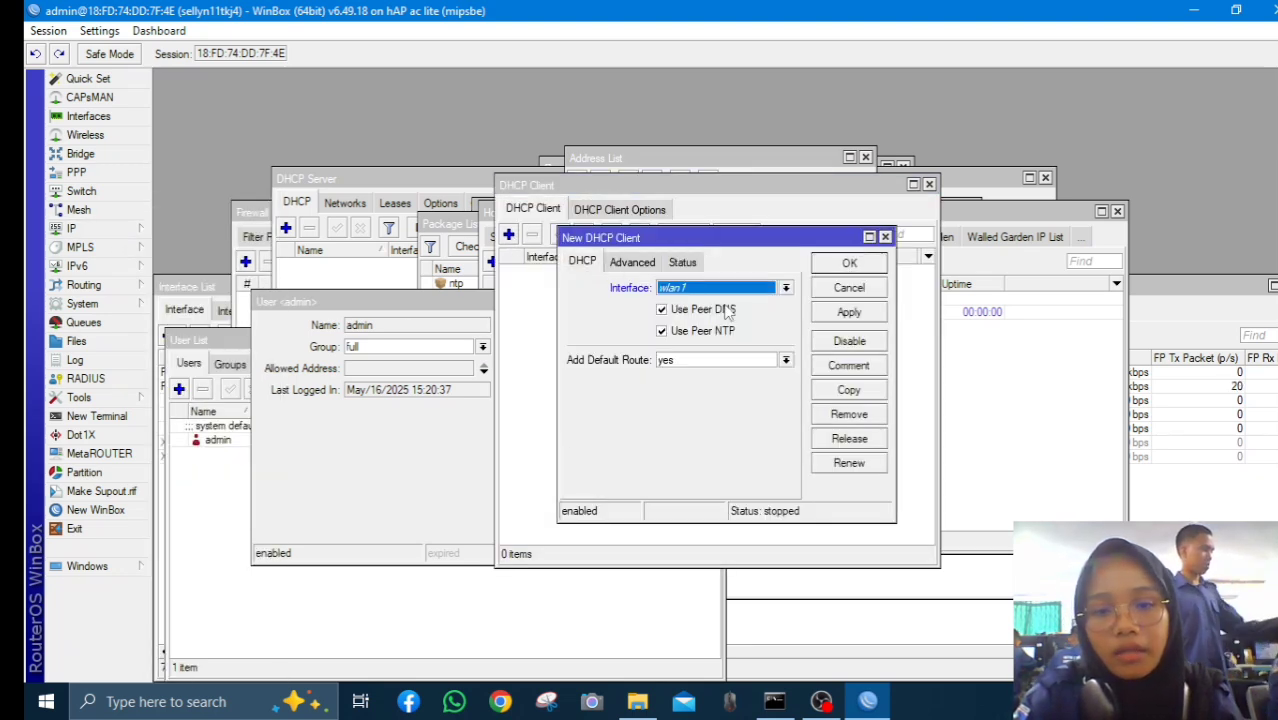
click(786, 288)
click(770, 300)
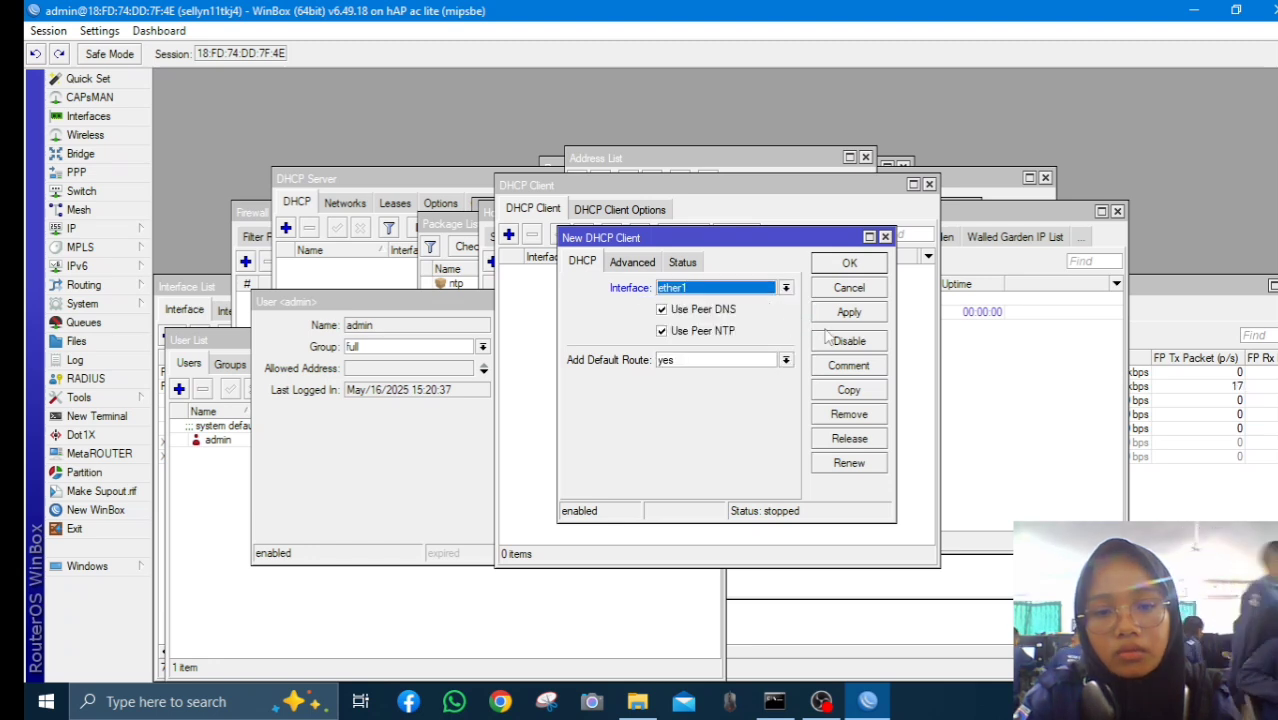
click(845, 310)
click(849, 263)
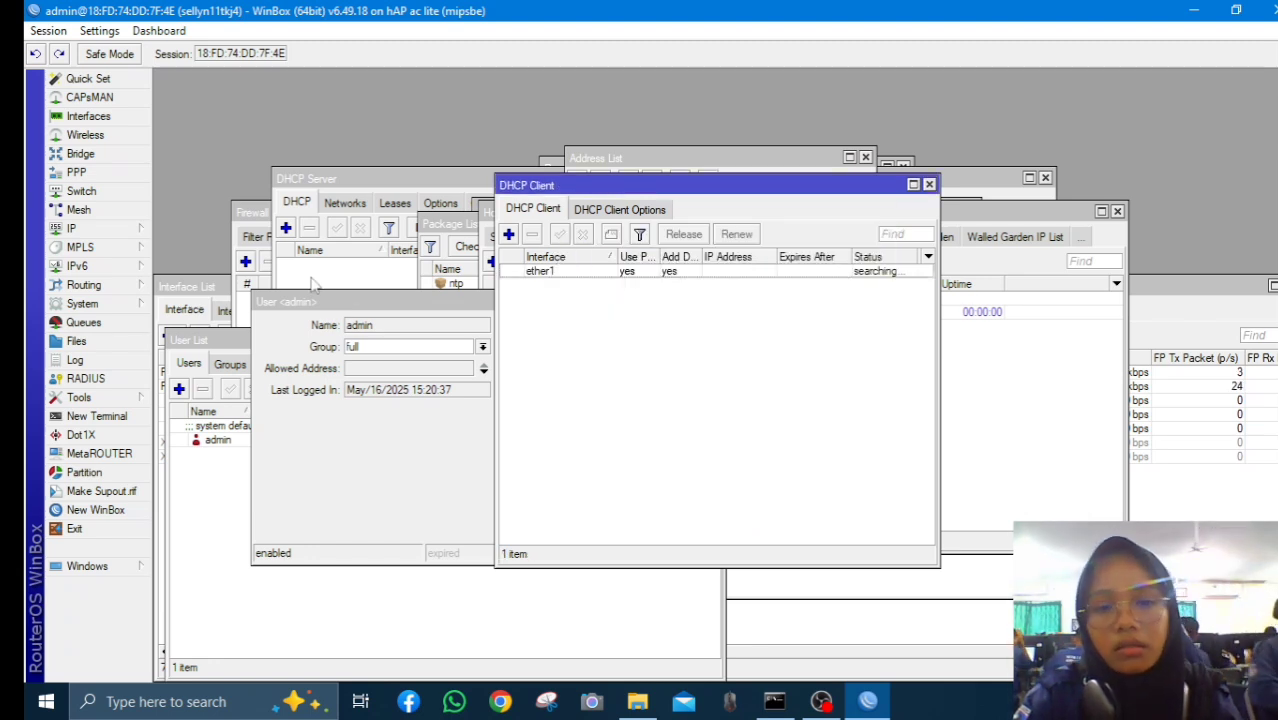
click(75, 228)
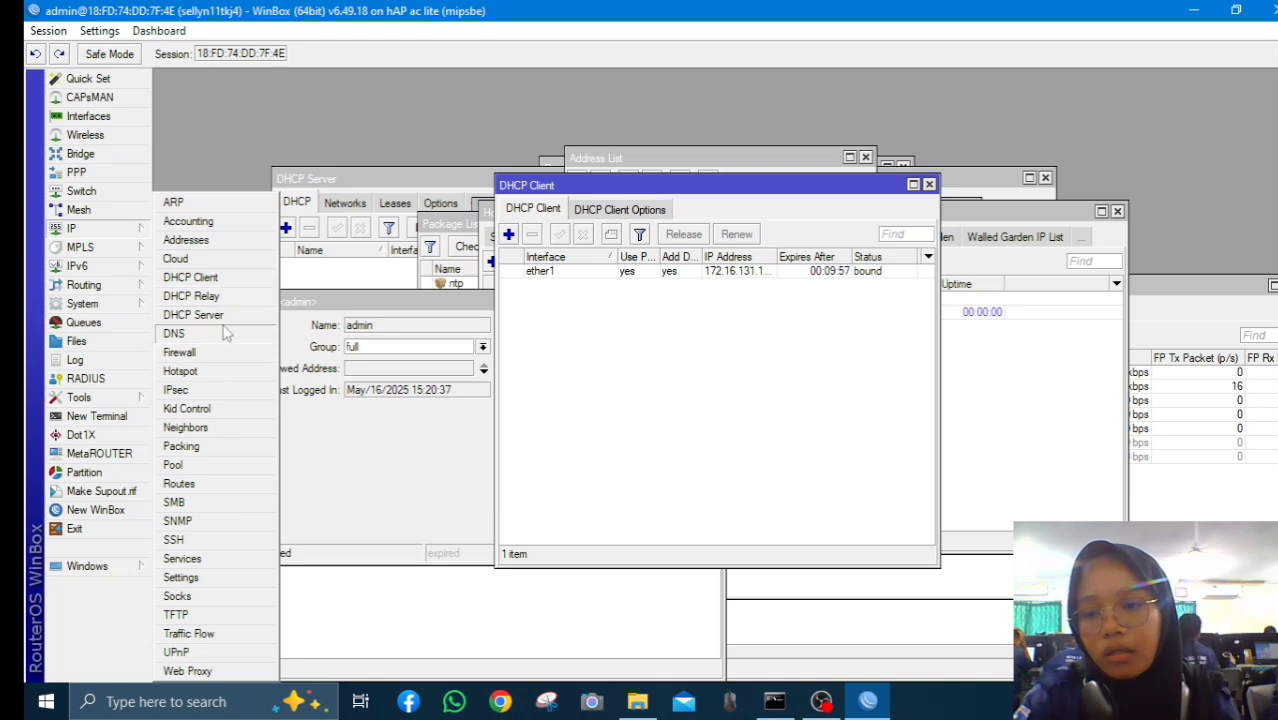
Add the address 192.168.100.1/24 on ether2
click(232, 244)
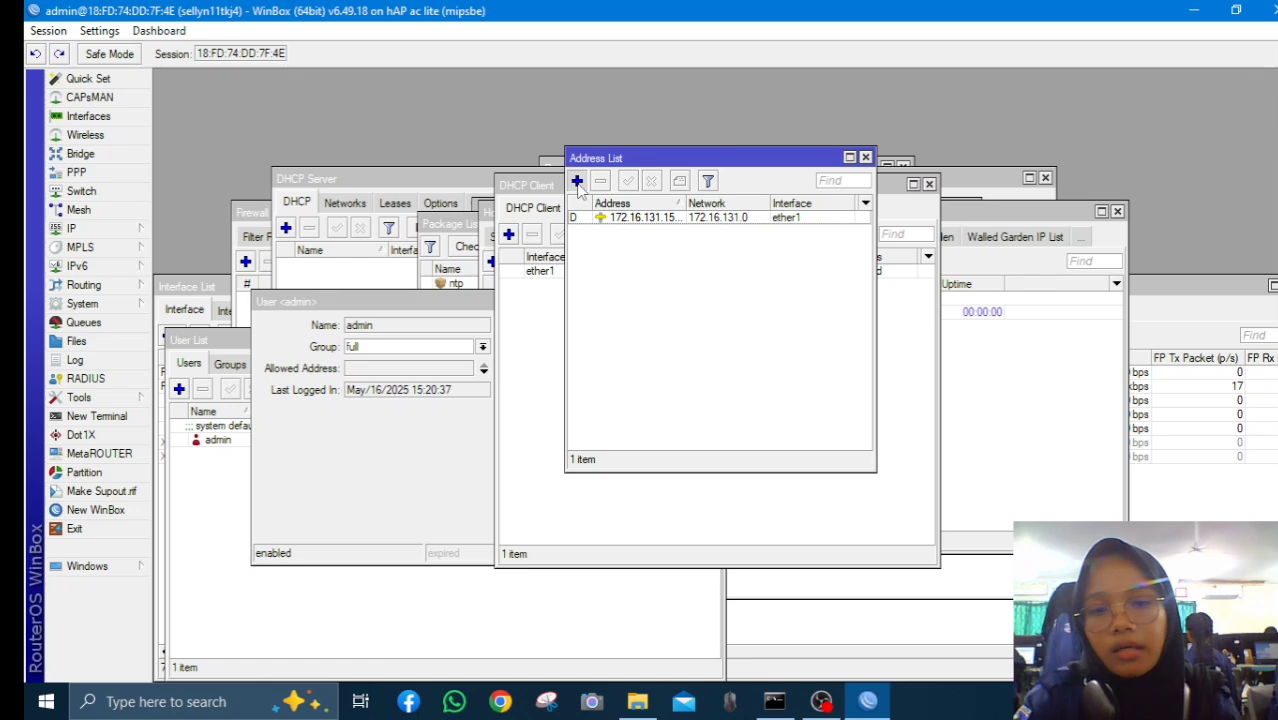
click(577, 181)
text(192)
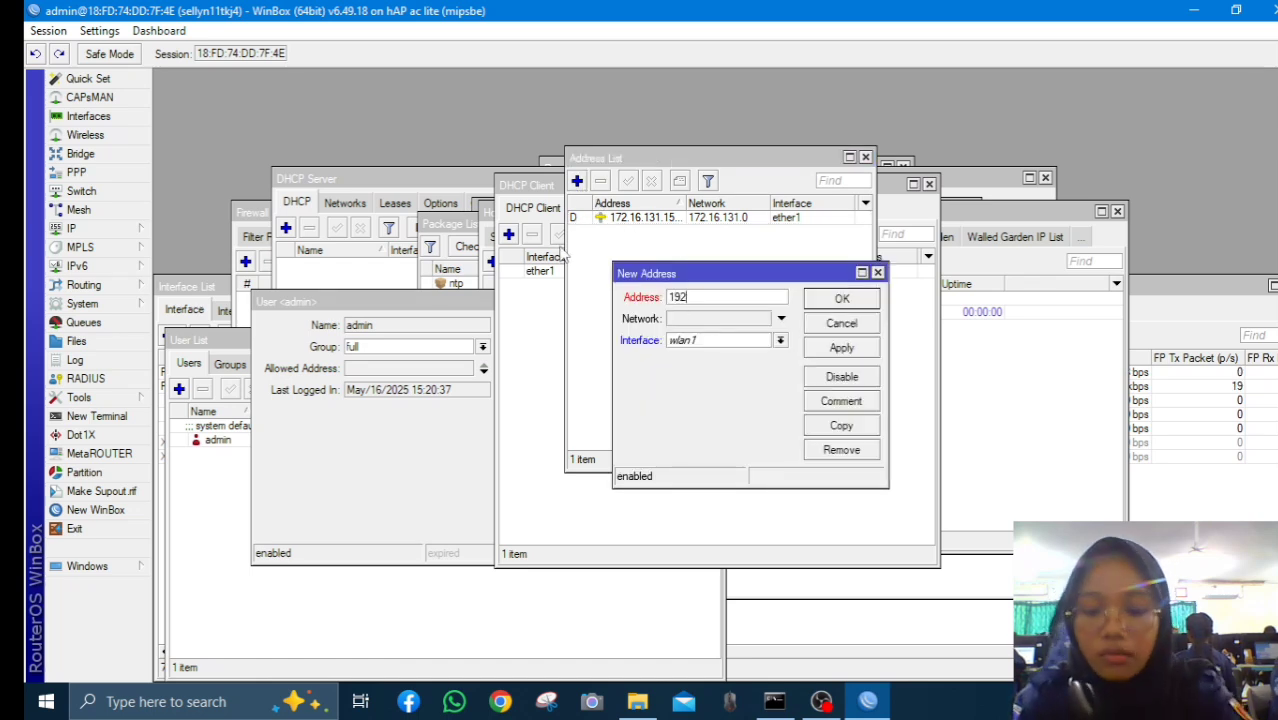
text(.168.100.1/24)
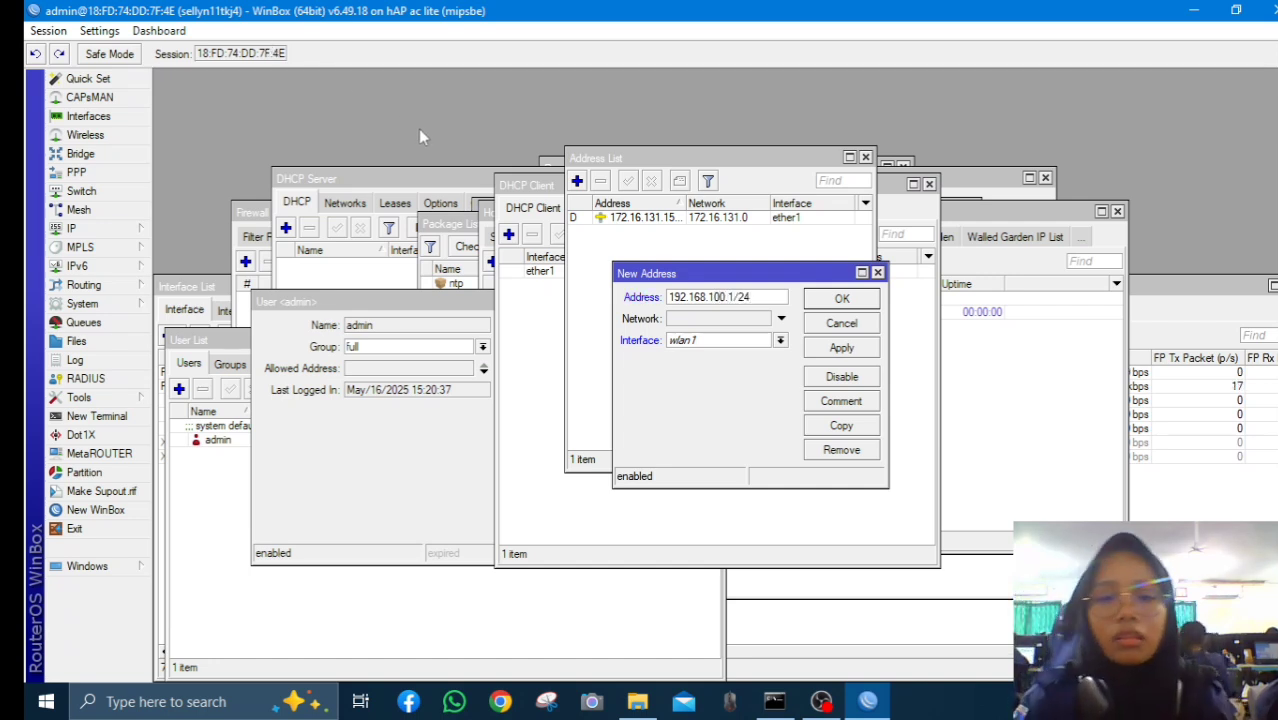
click(780, 341)
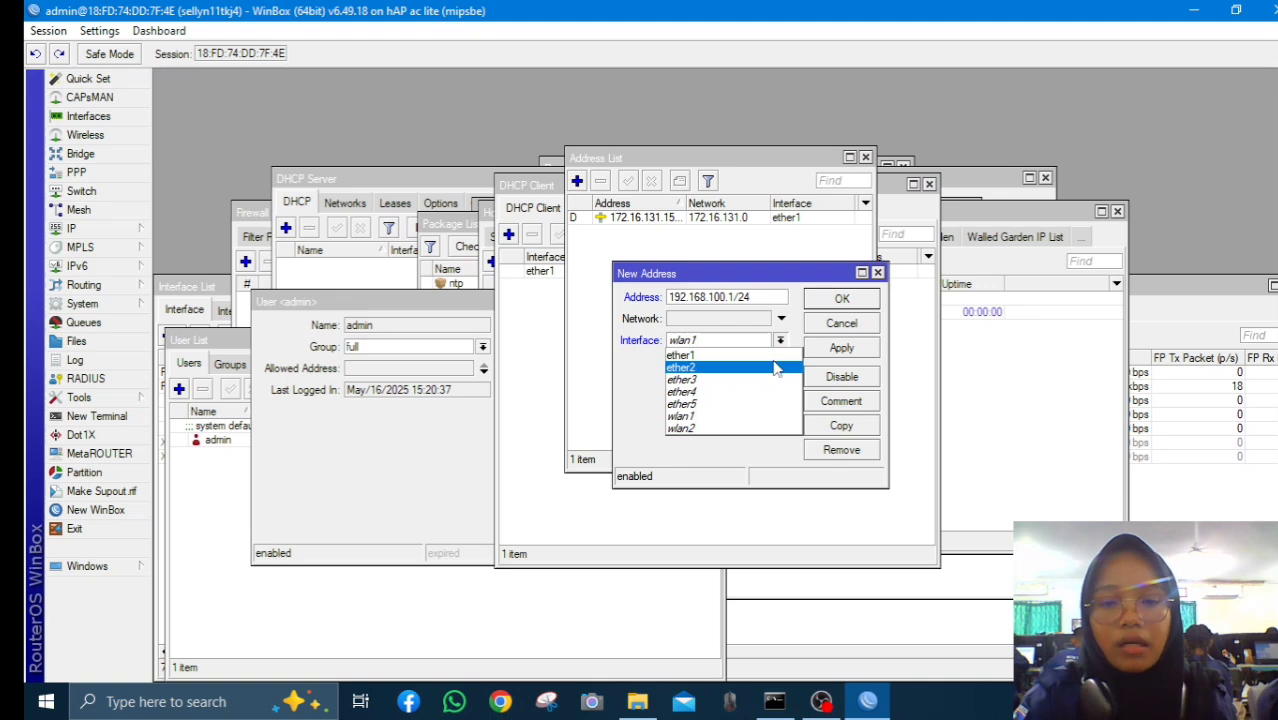
click(740, 366)
click(842, 348)
click(842, 299)
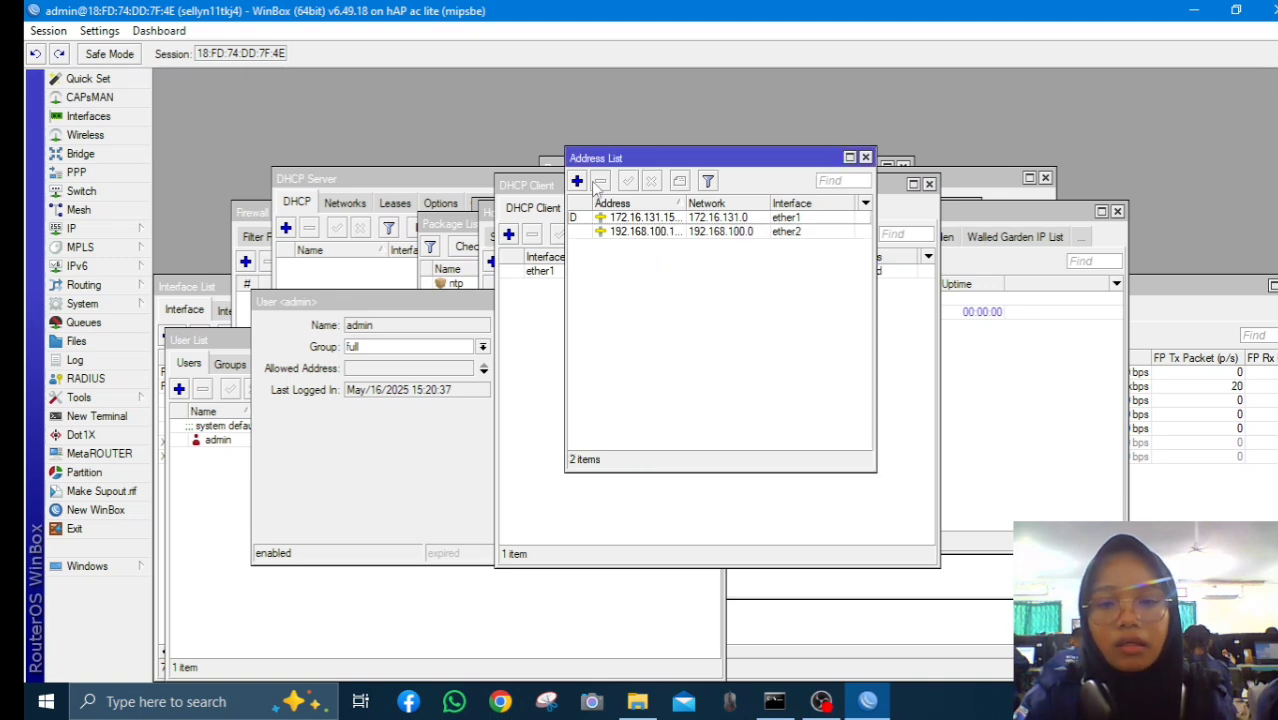
Add the address 192.168.200.1/24 on ether3
click(577, 181)
text(192.168)
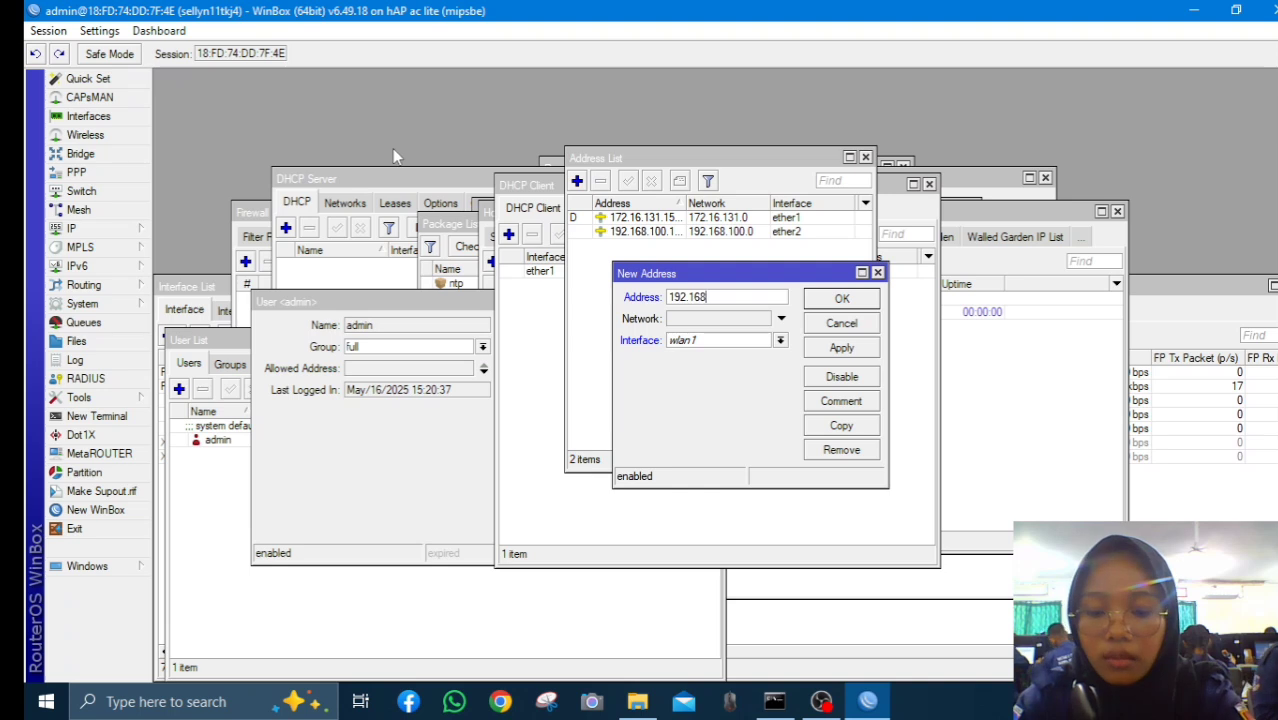
text(.200.1/24)
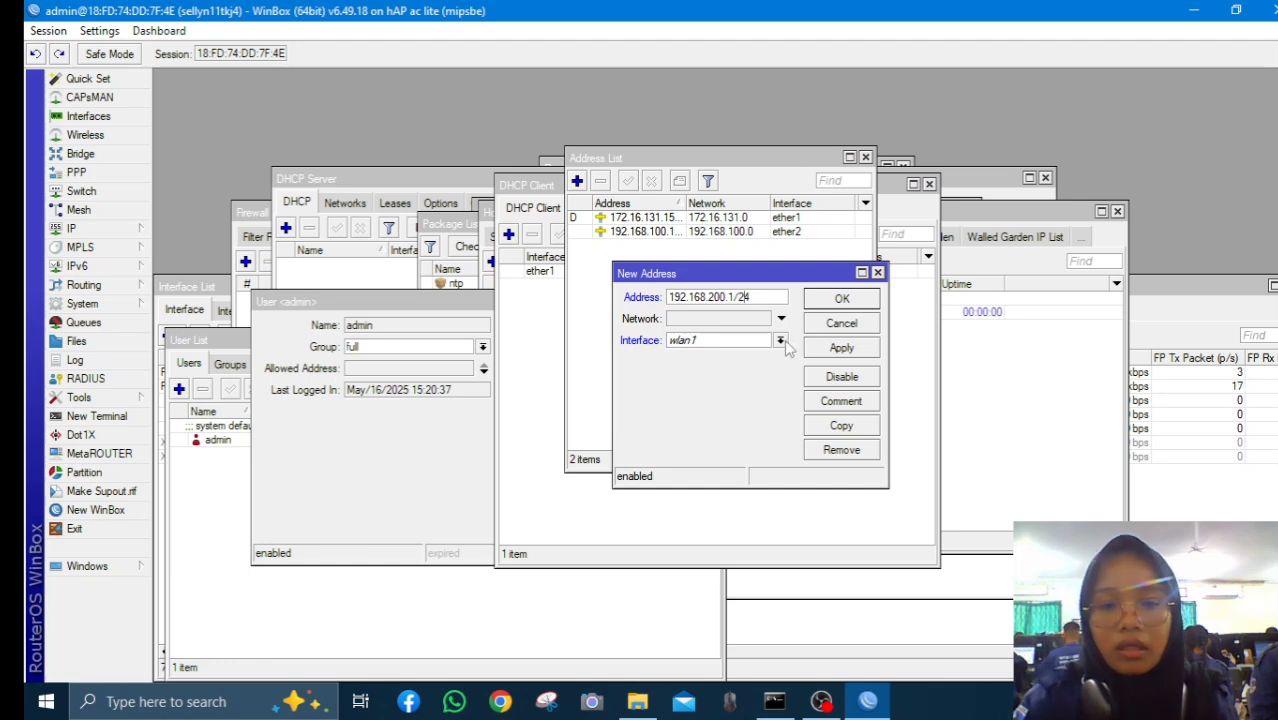
click(781, 341)
click(766, 372)
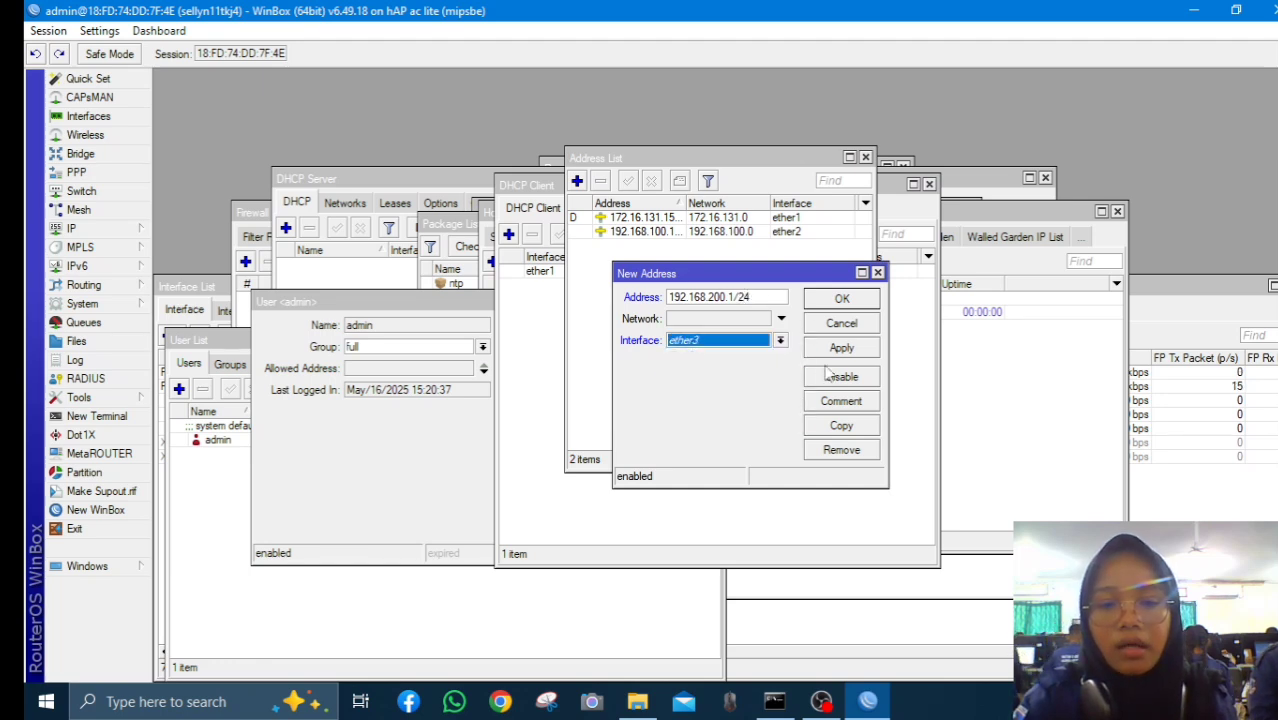
click(843, 350)
click(842, 299)
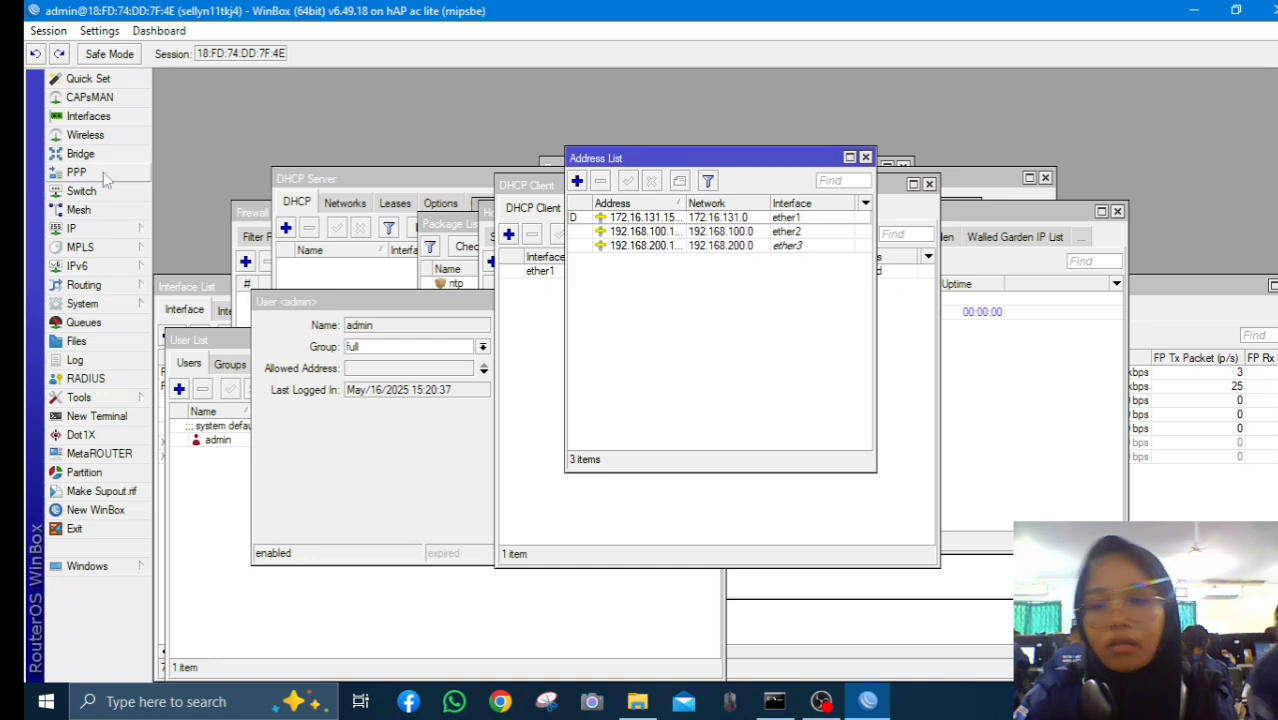
click(117, 230)
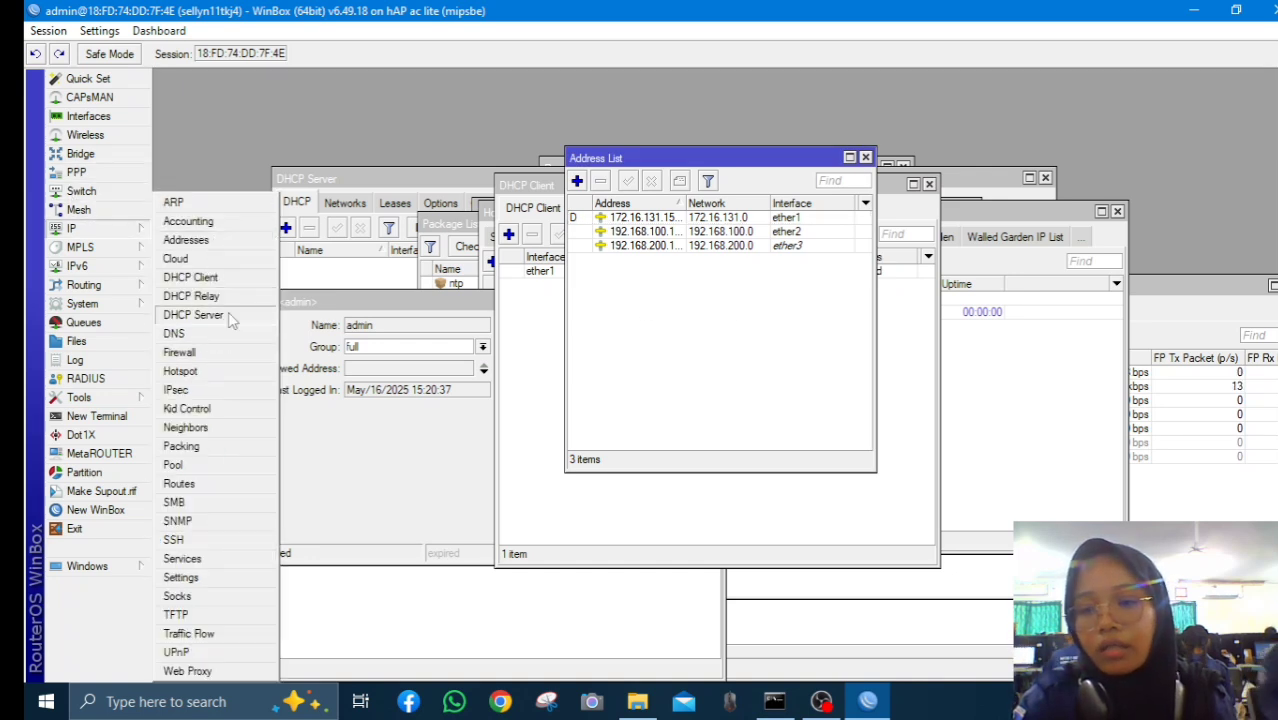
Run DHCP Setup to create server dhcp1 on ether2 with dhcp_pool1
click(230, 315)
click(497, 230)
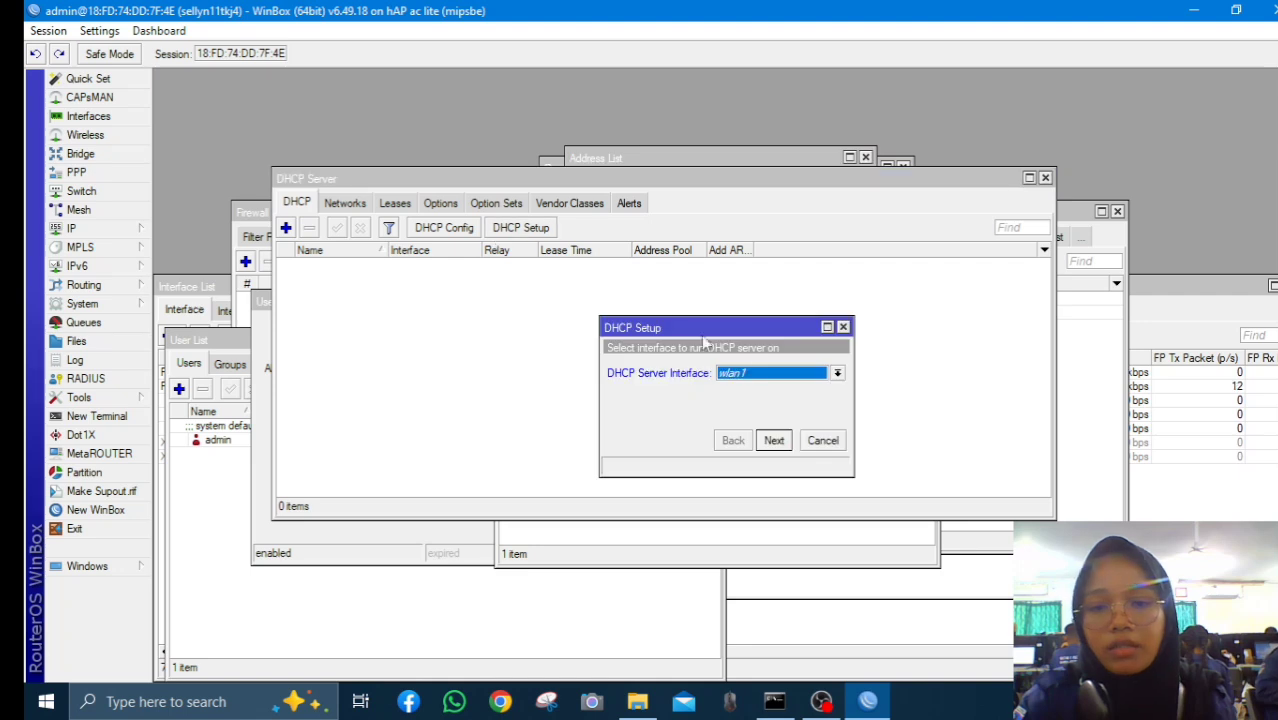
click(828, 379)
click(812, 413)
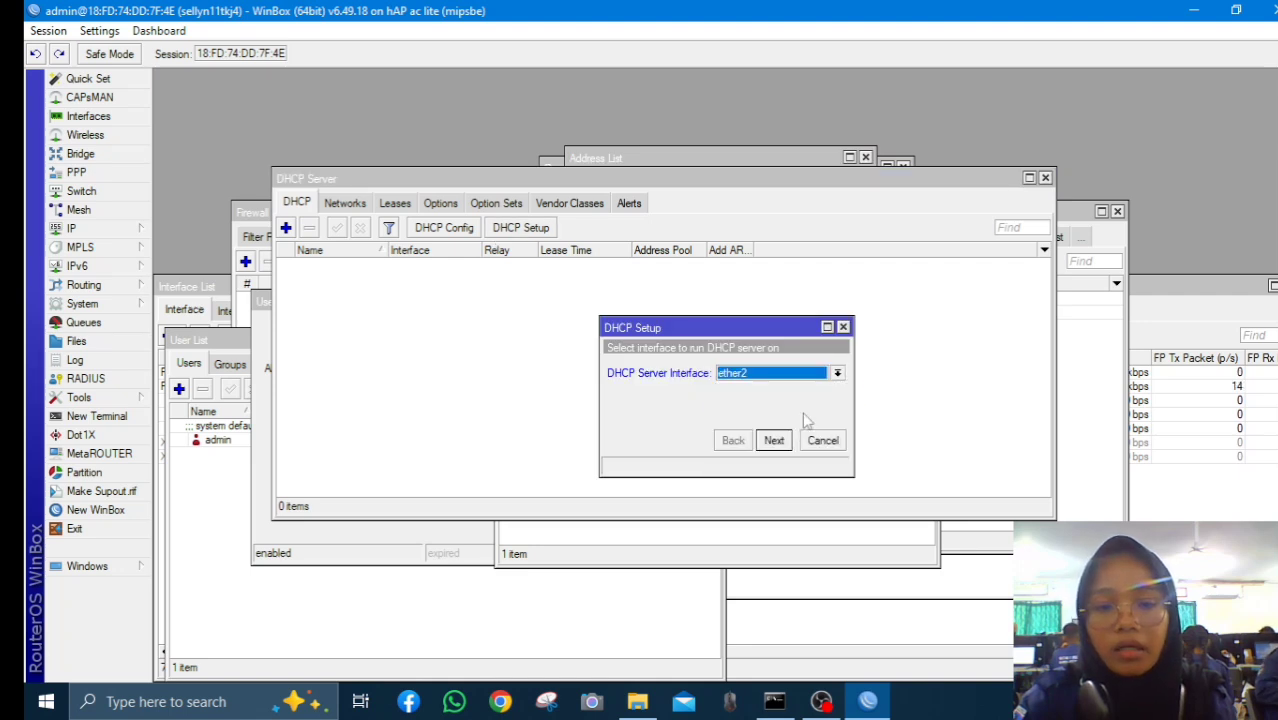
click(774, 441)
click(774, 441)
click(772, 438)
click(772, 438)
click(772, 438)
click(772, 438)
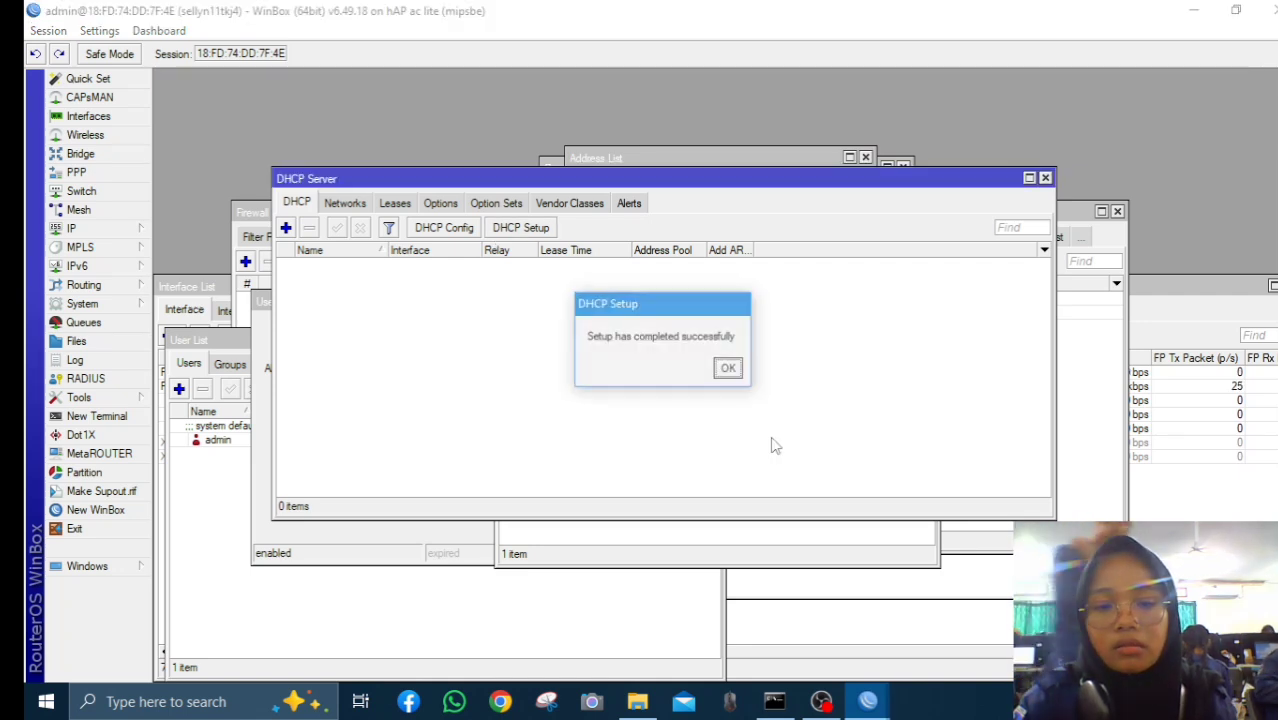
click(738, 372)
Run DHCP Setup again to create server dhcp2 on ether3 with dhcp_pool2
click(528, 232)
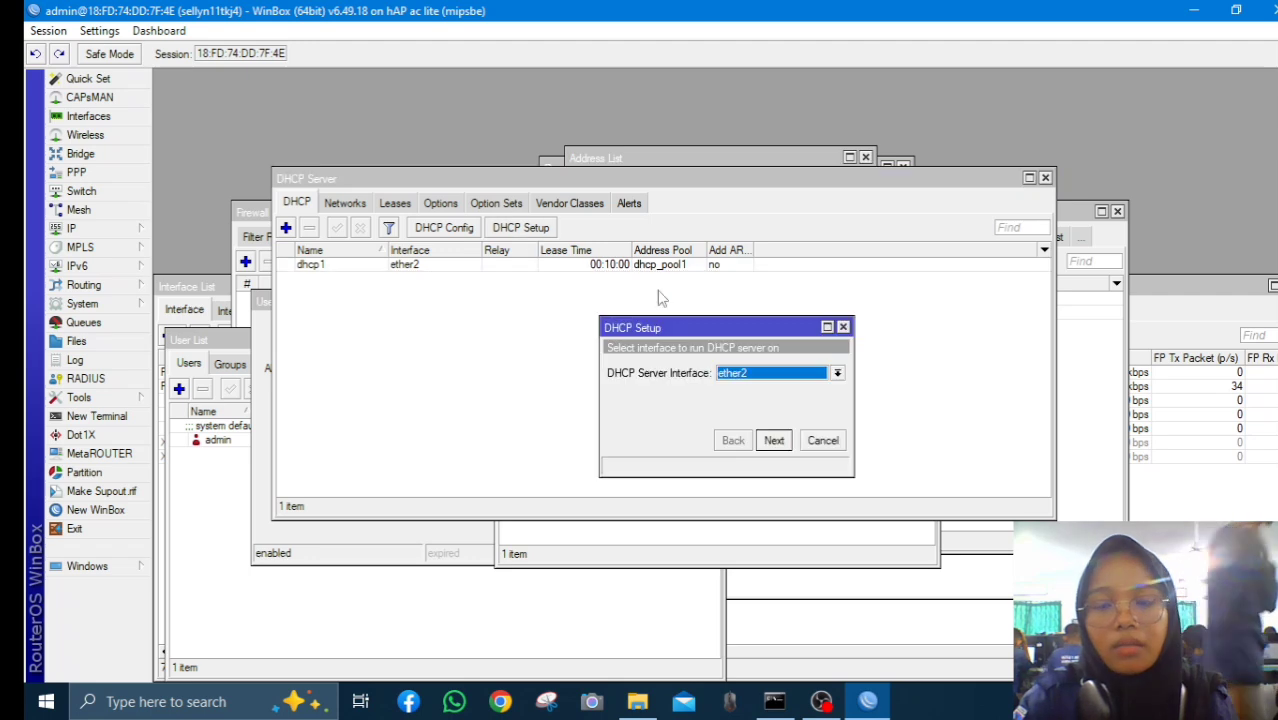
click(837, 373)
click(814, 414)
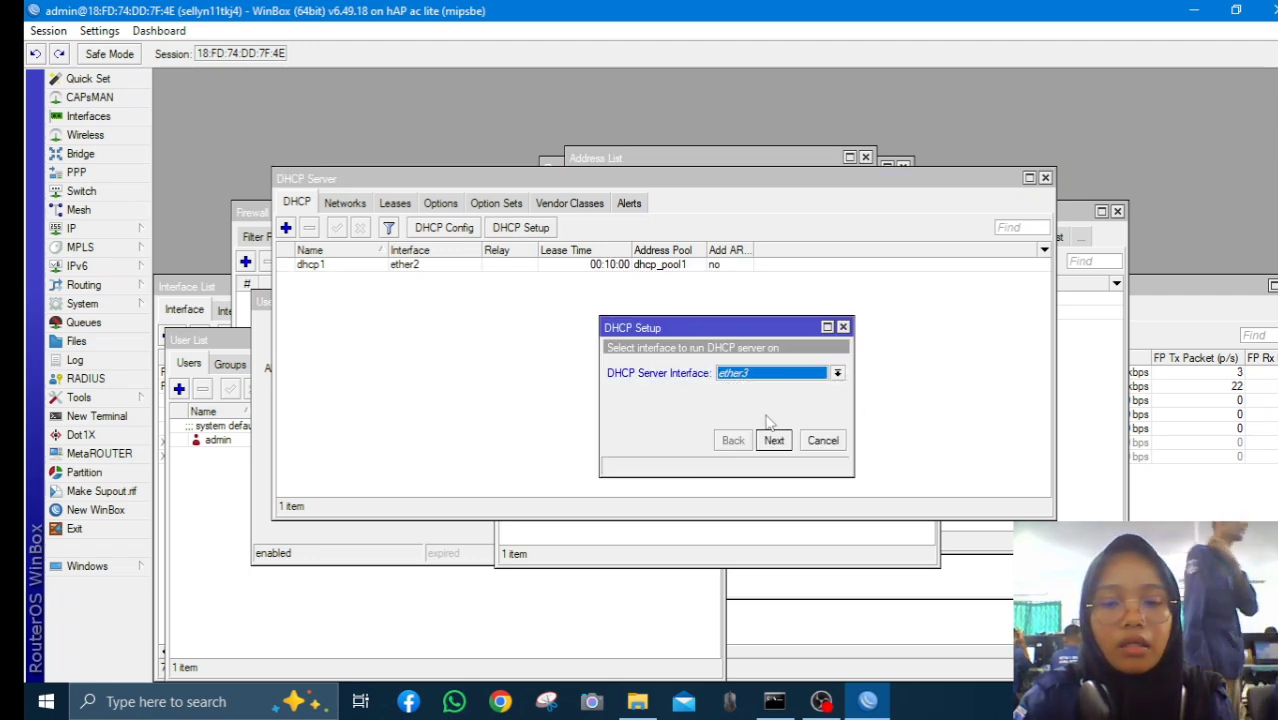
click(774, 440)
click(774, 440)
click(774, 440)
click(774, 440)
click(773, 439)
click(773, 439)
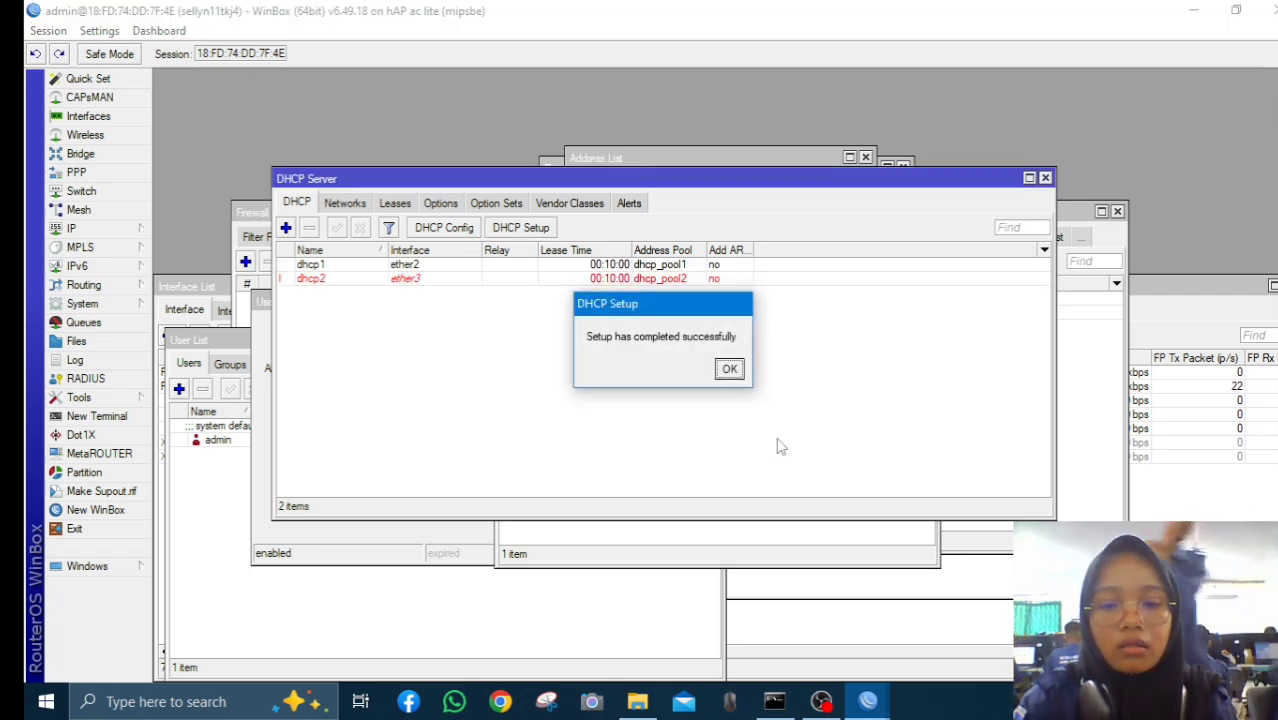
click(729, 369)
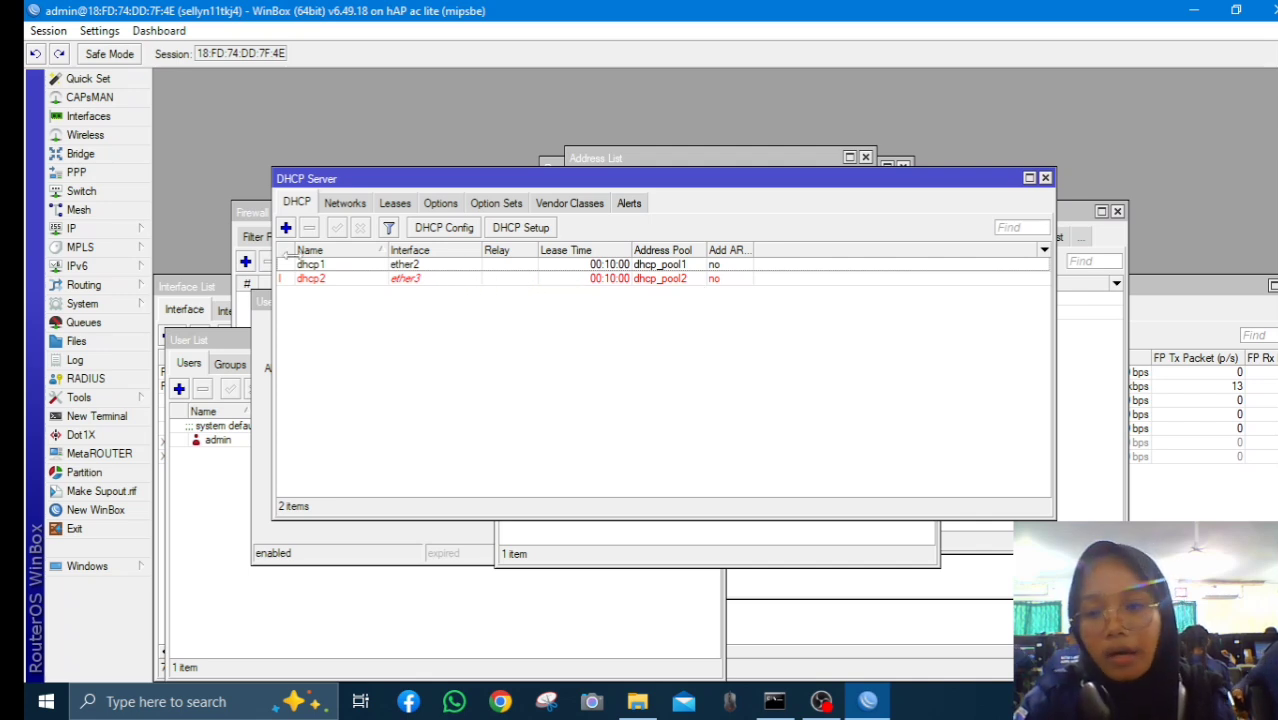
key(alt+Tab)
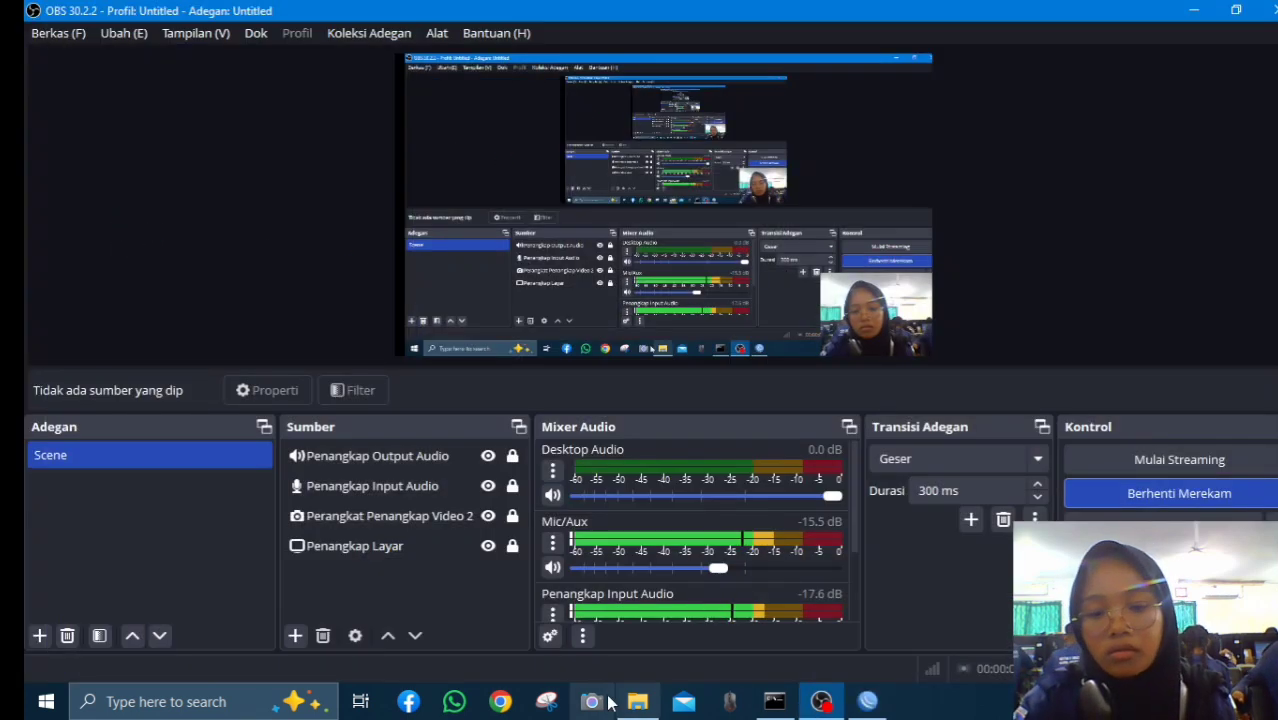
Return to the WinBox session via a Windows search for 'win'
click(220, 701)
text(wi)
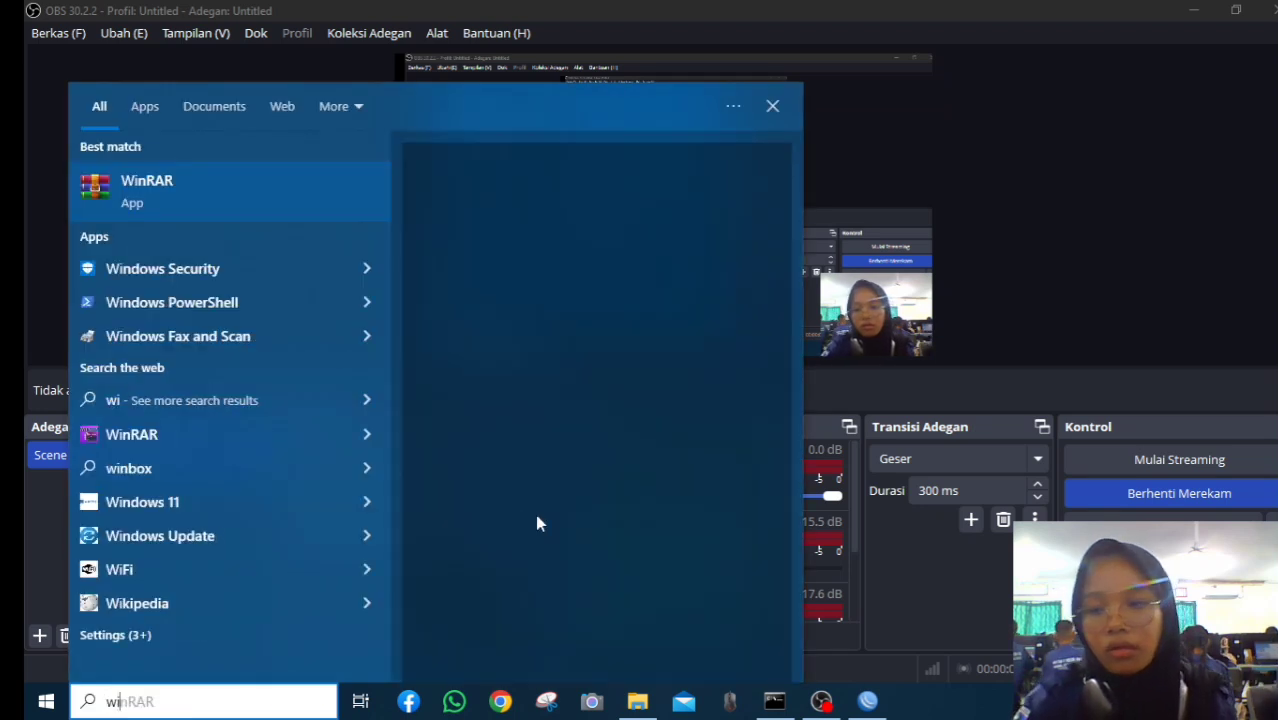
text(n)
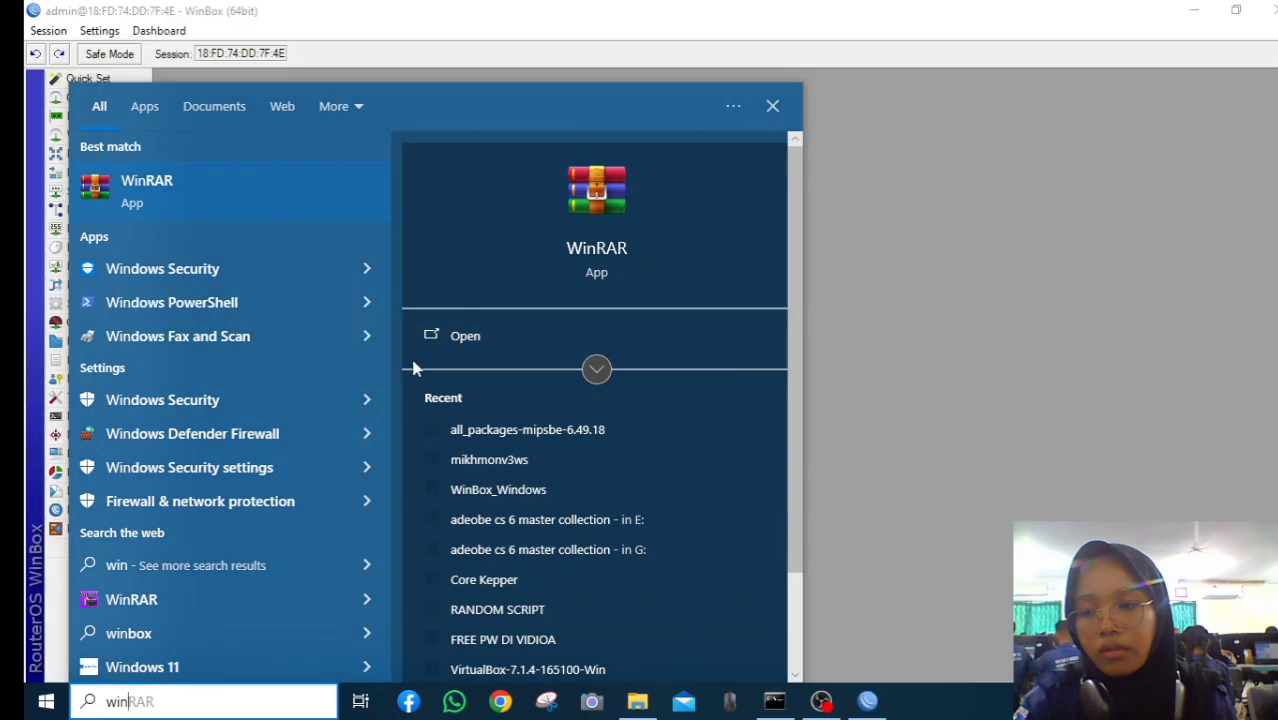
click(1044, 250)
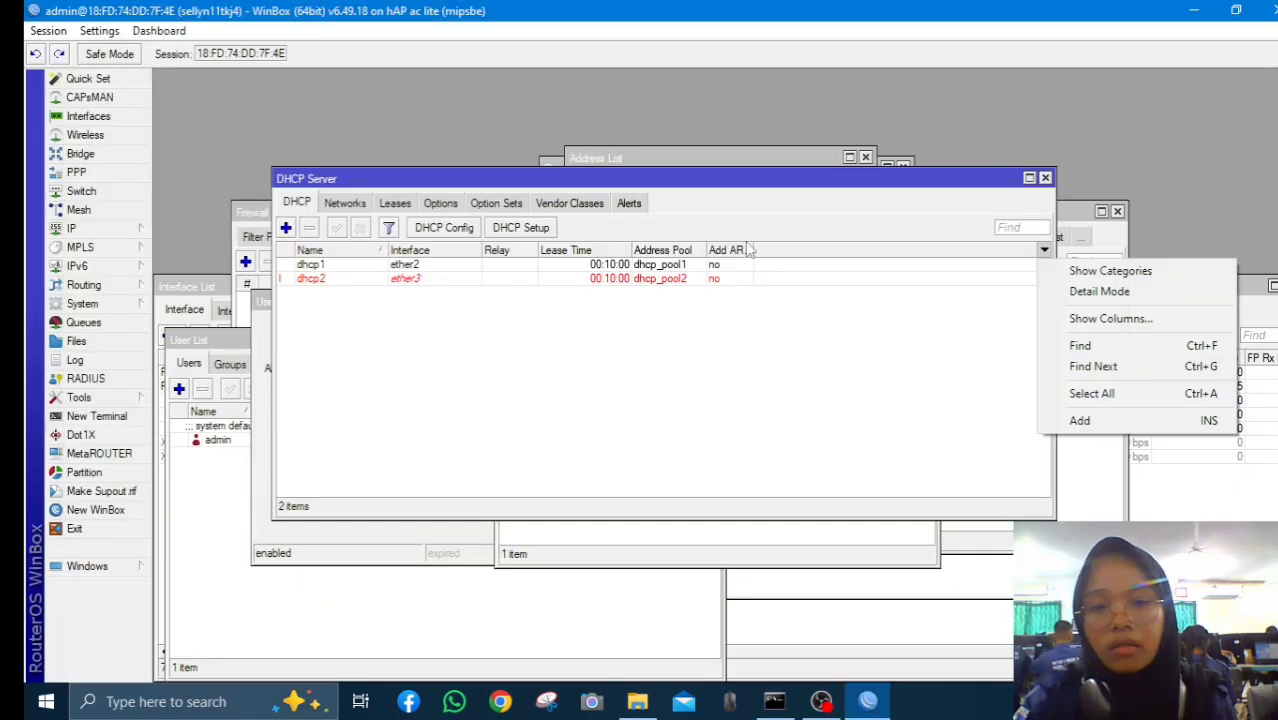
Add a srcnat NAT rule with Out. Interface ether1 and action masquerade
click(92, 228)
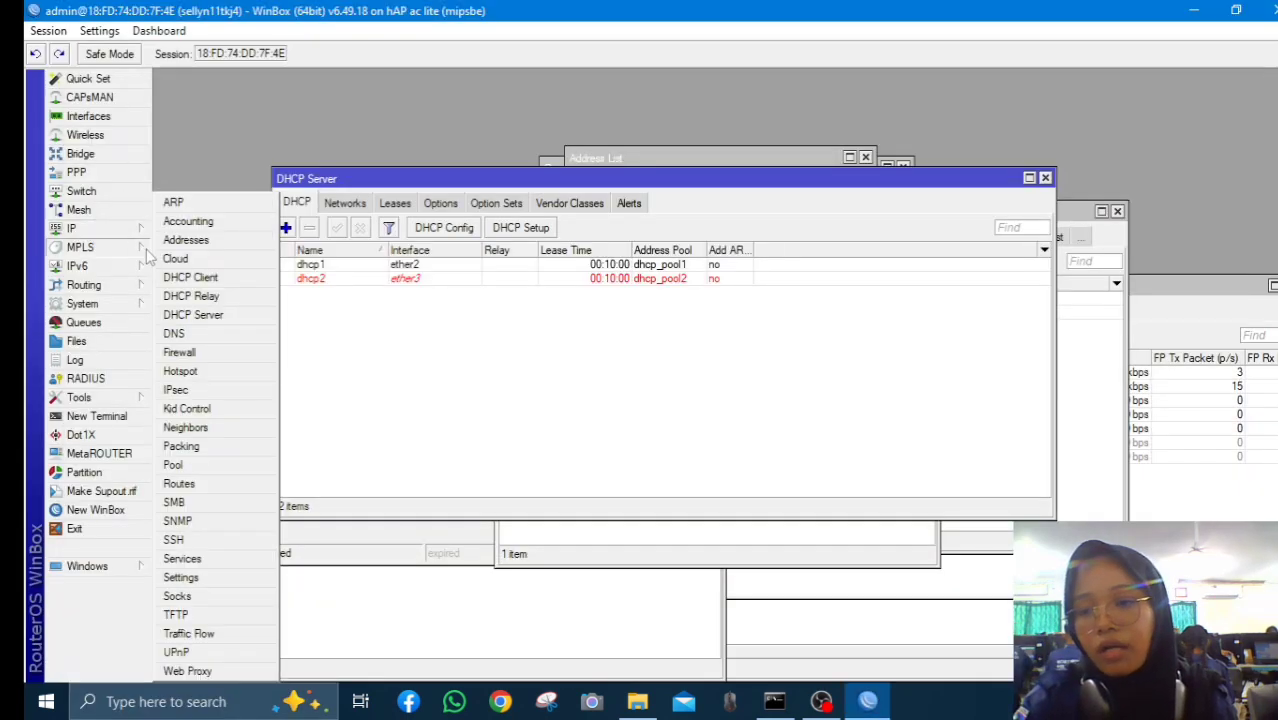
click(180, 353)
click(310, 238)
click(245, 262)
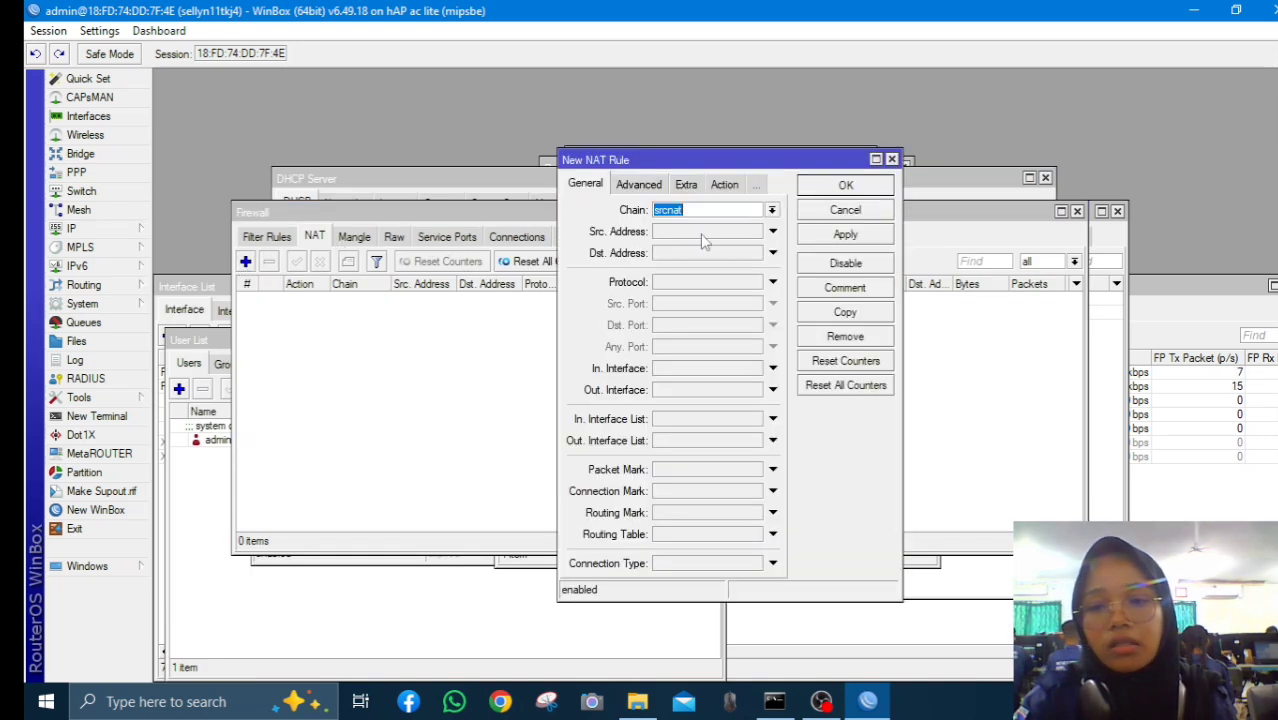
click(700, 389)
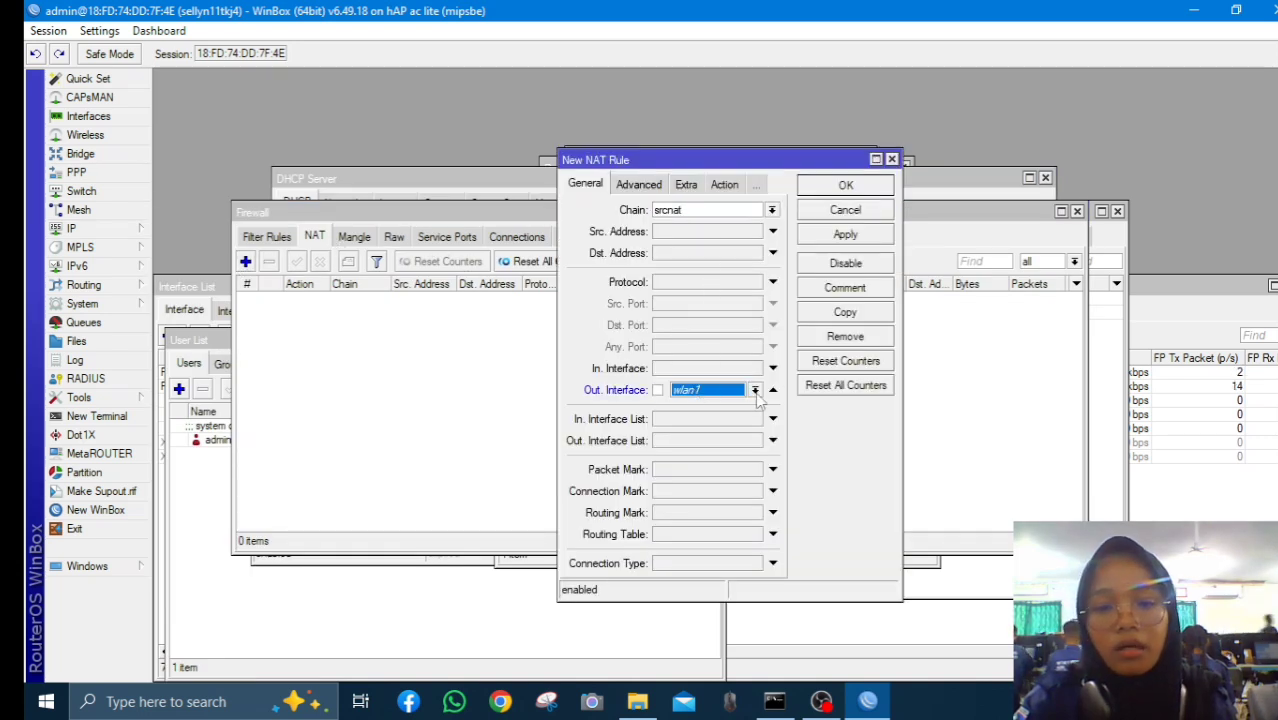
click(755, 390)
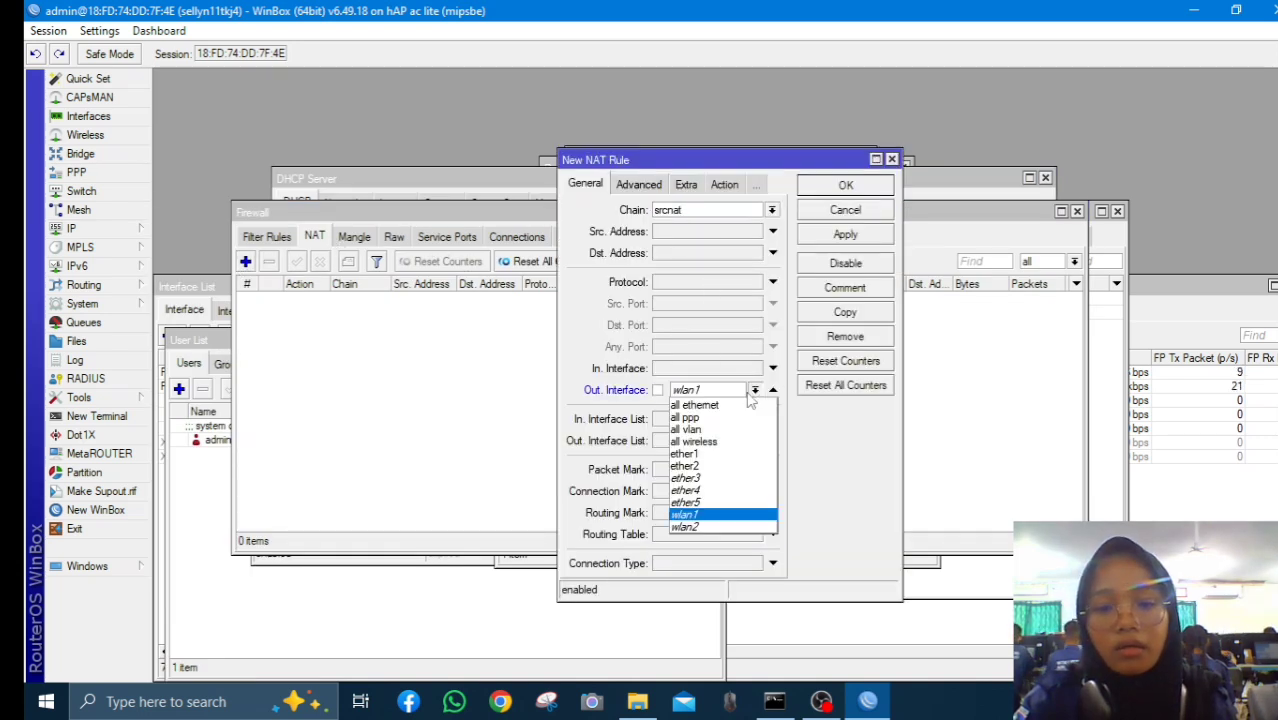
click(727, 455)
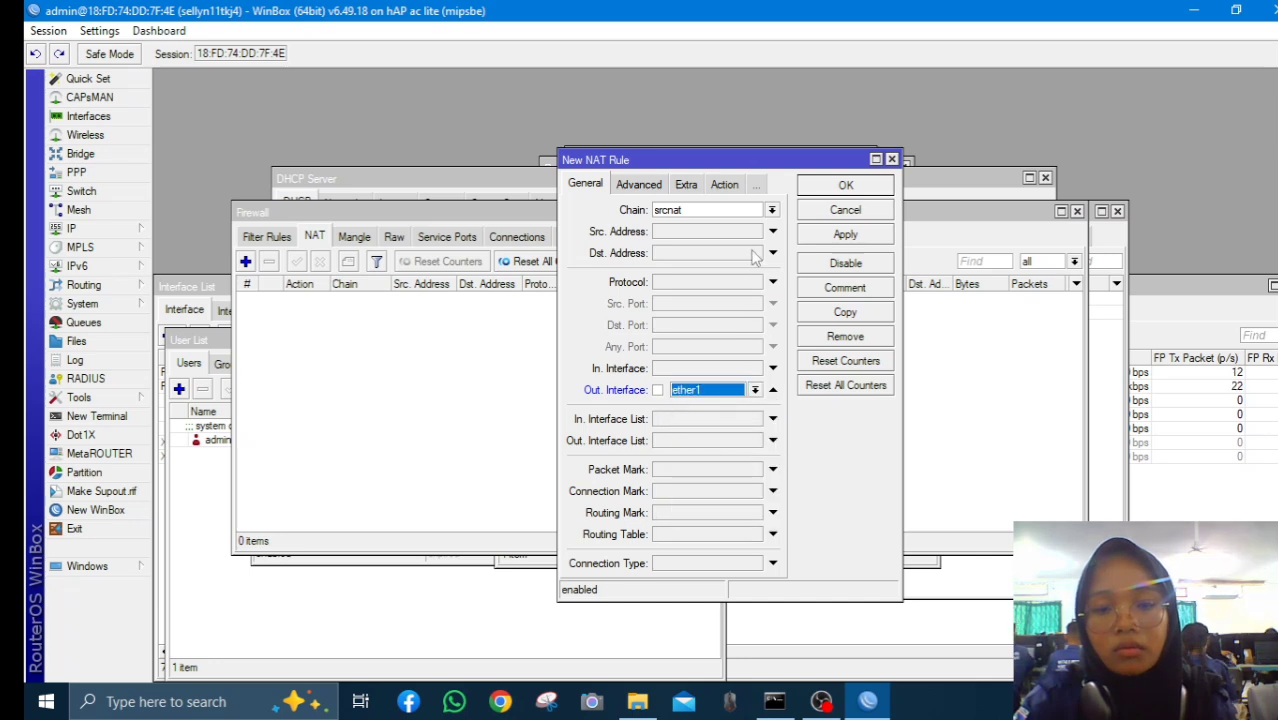
click(734, 190)
click(771, 210)
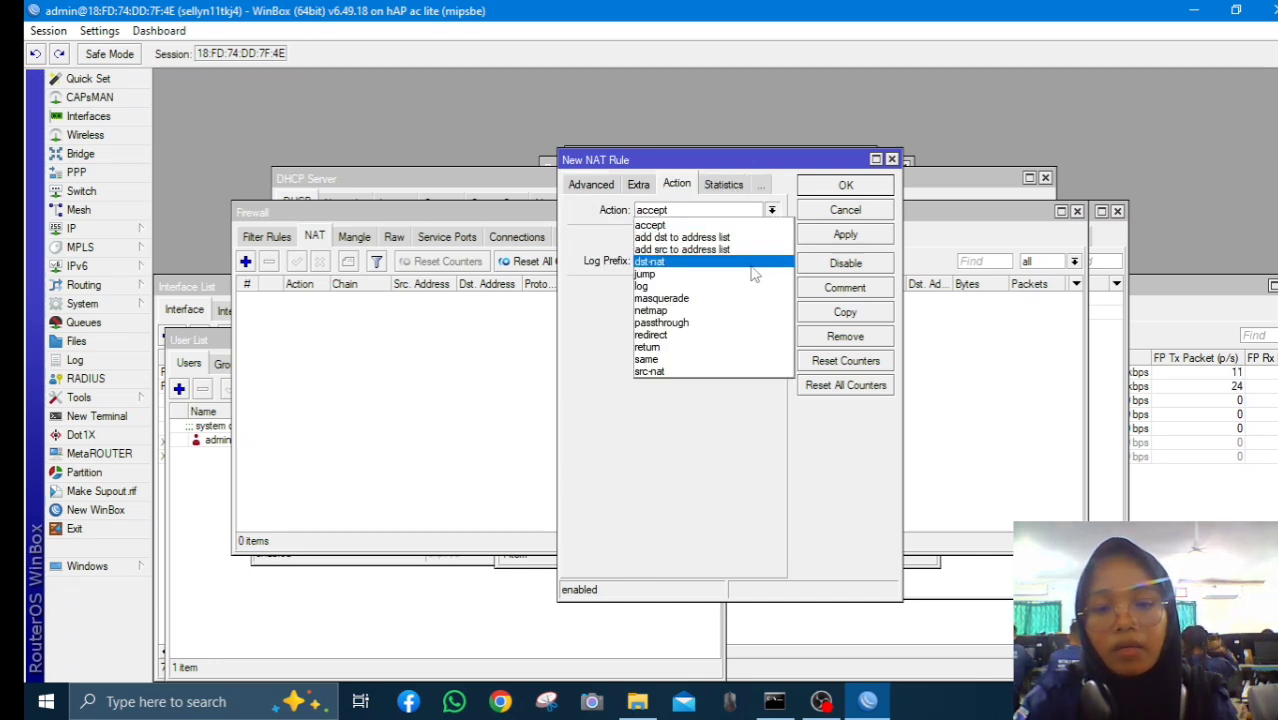
click(736, 298)
click(845, 234)
click(845, 185)
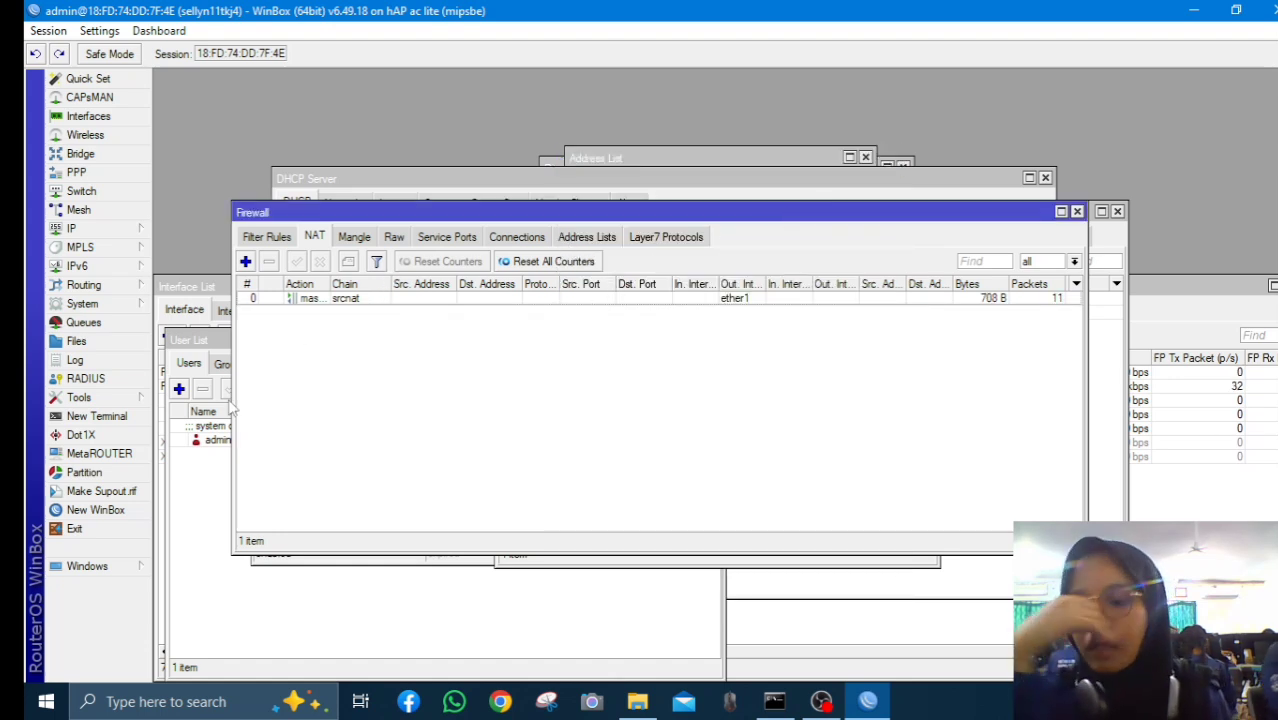
Ping 8.8.8.8 from a new router terminal (2–3 ms replies), then bring up Windows Run
click(137, 417)
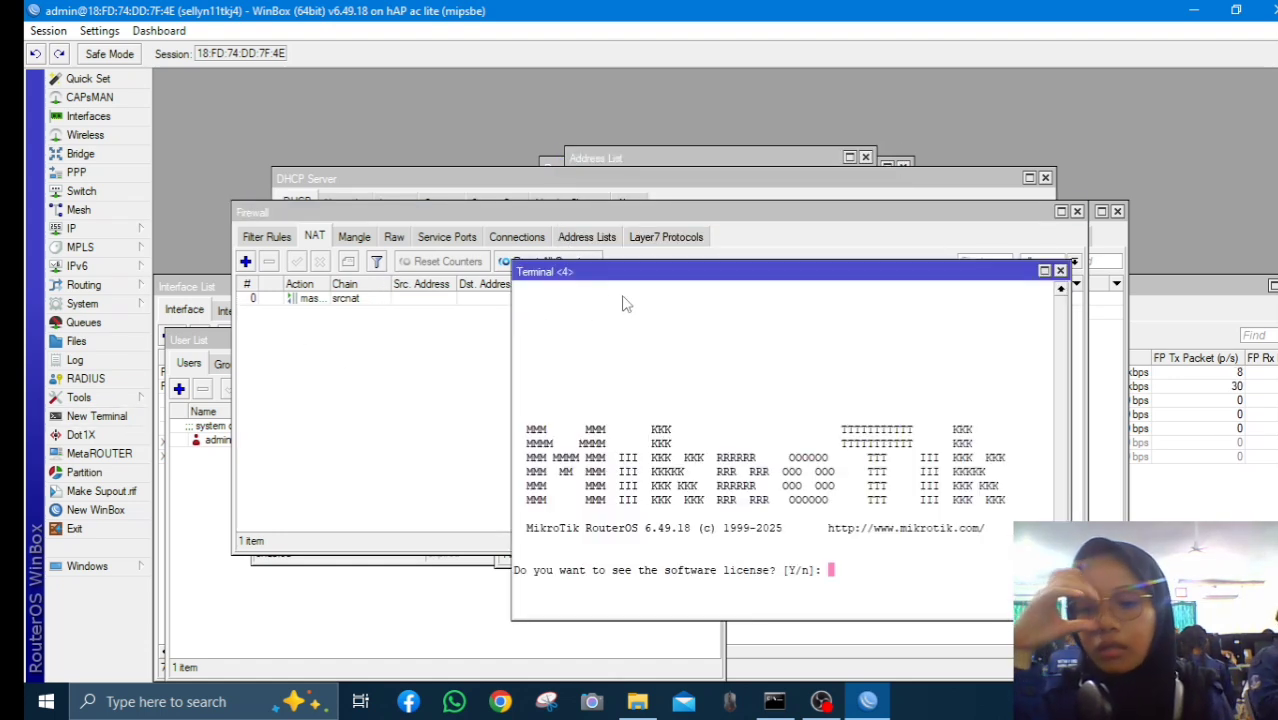
key(Return)
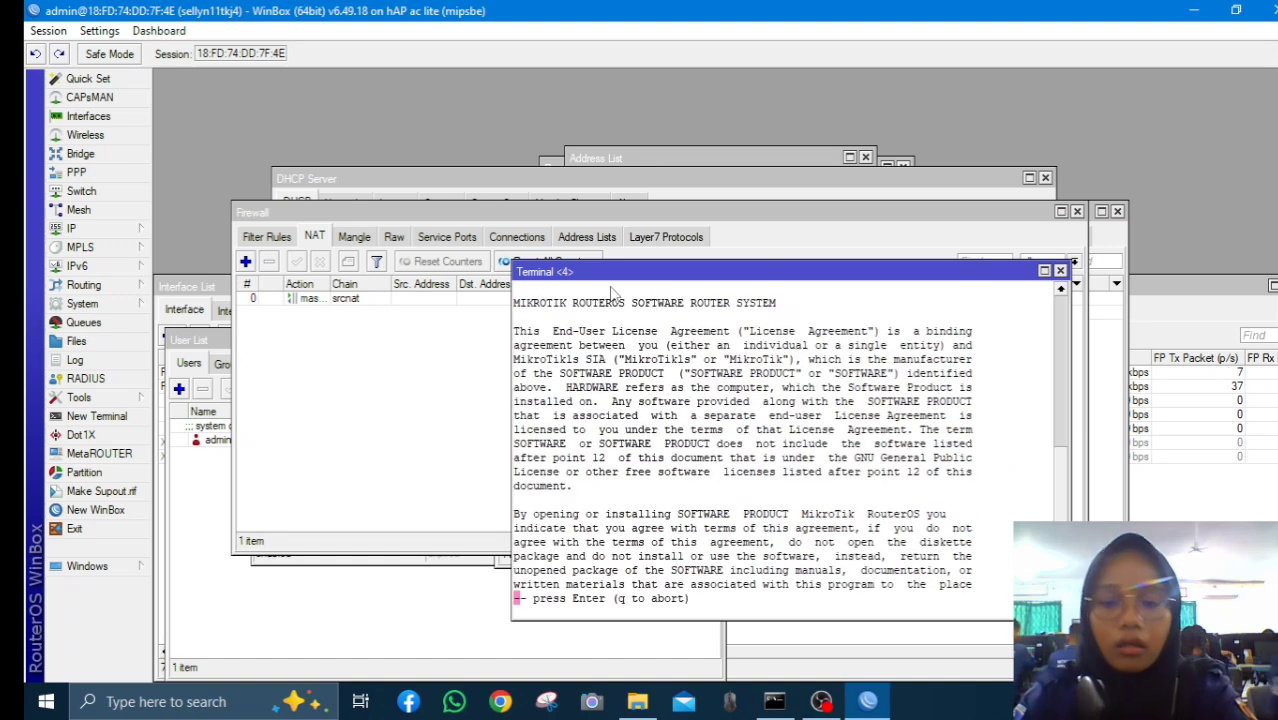
key(q)
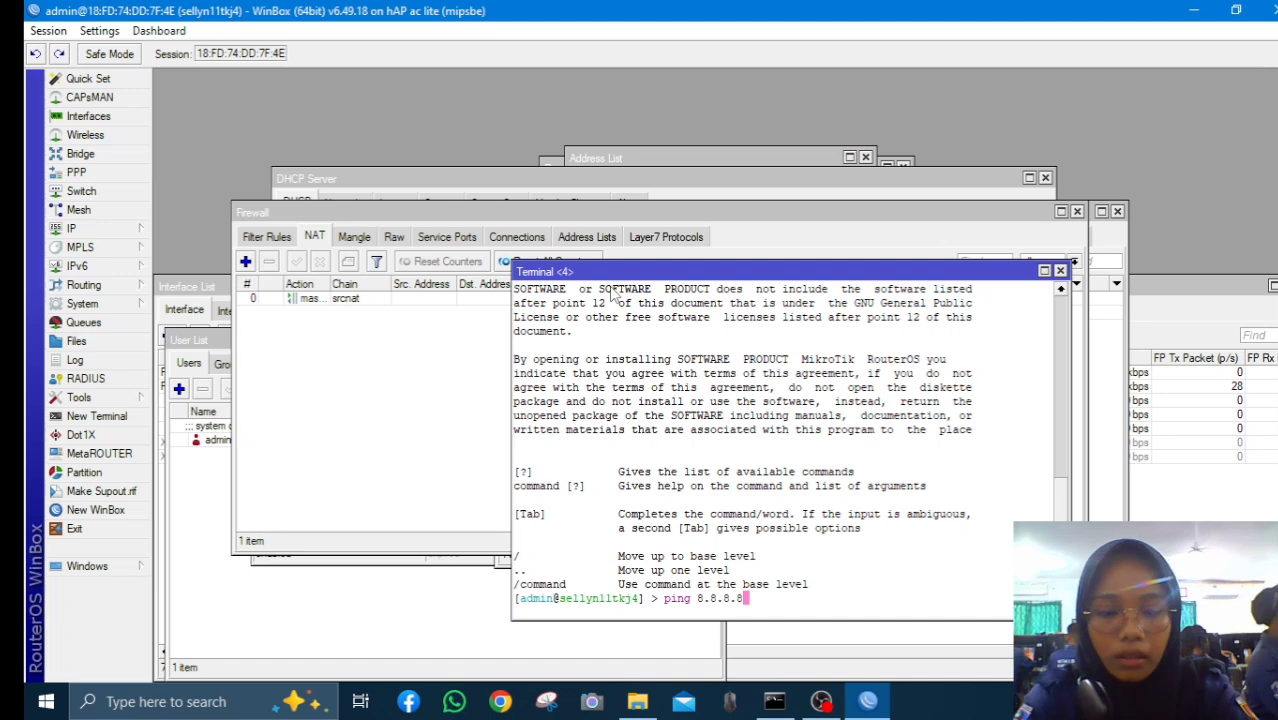
key(Return)
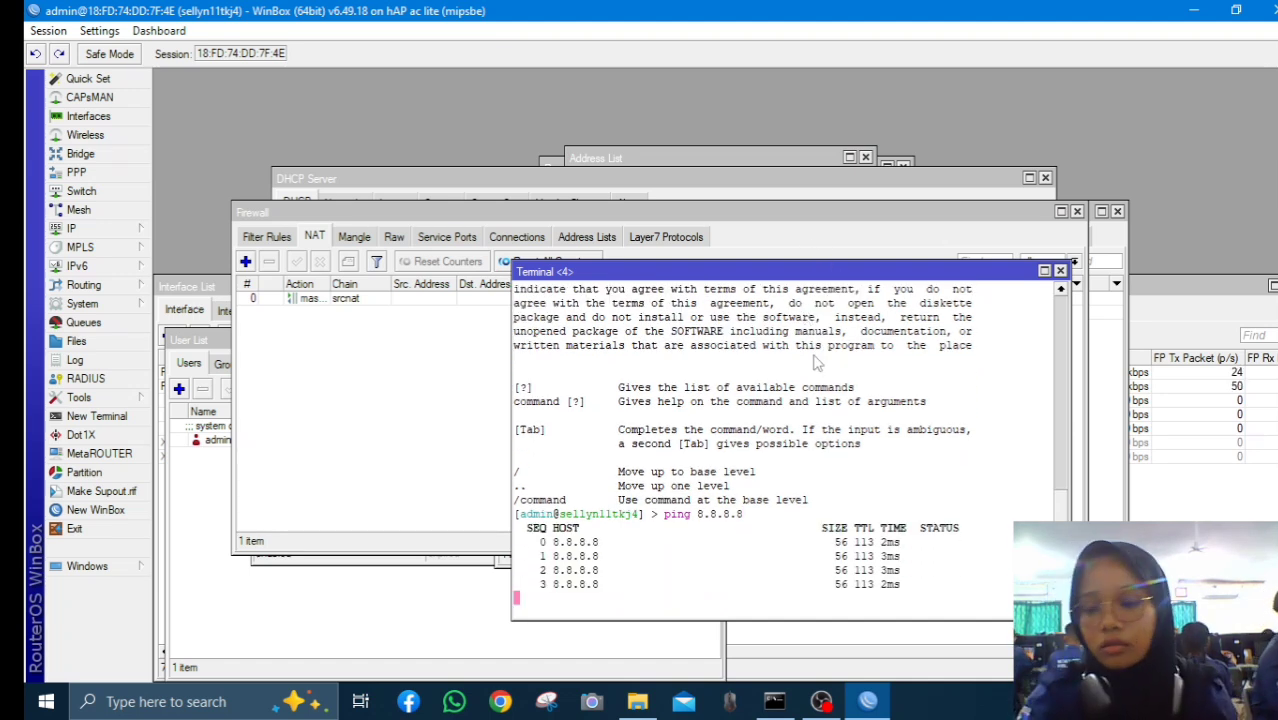
key(super+r)
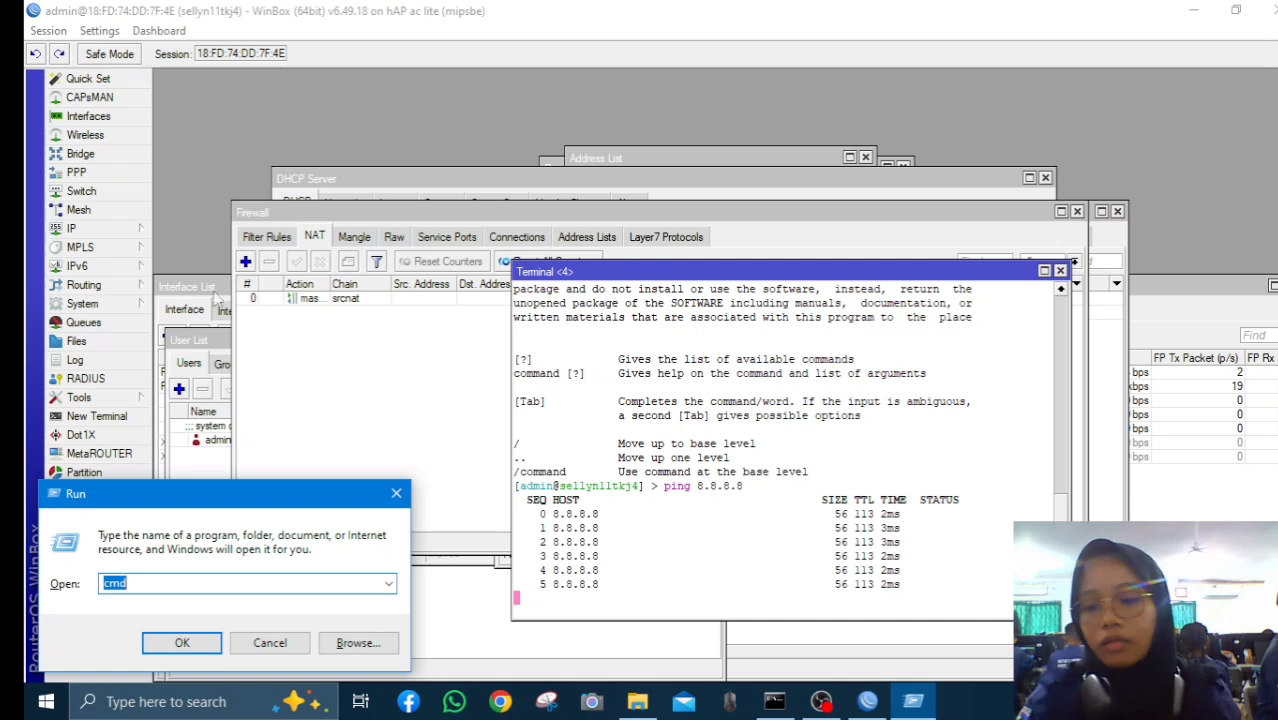
Run ipconfig in Command Prompt, showing the PC at 192.168.100.254 with gateway 192.168.100.1
click(170, 645)
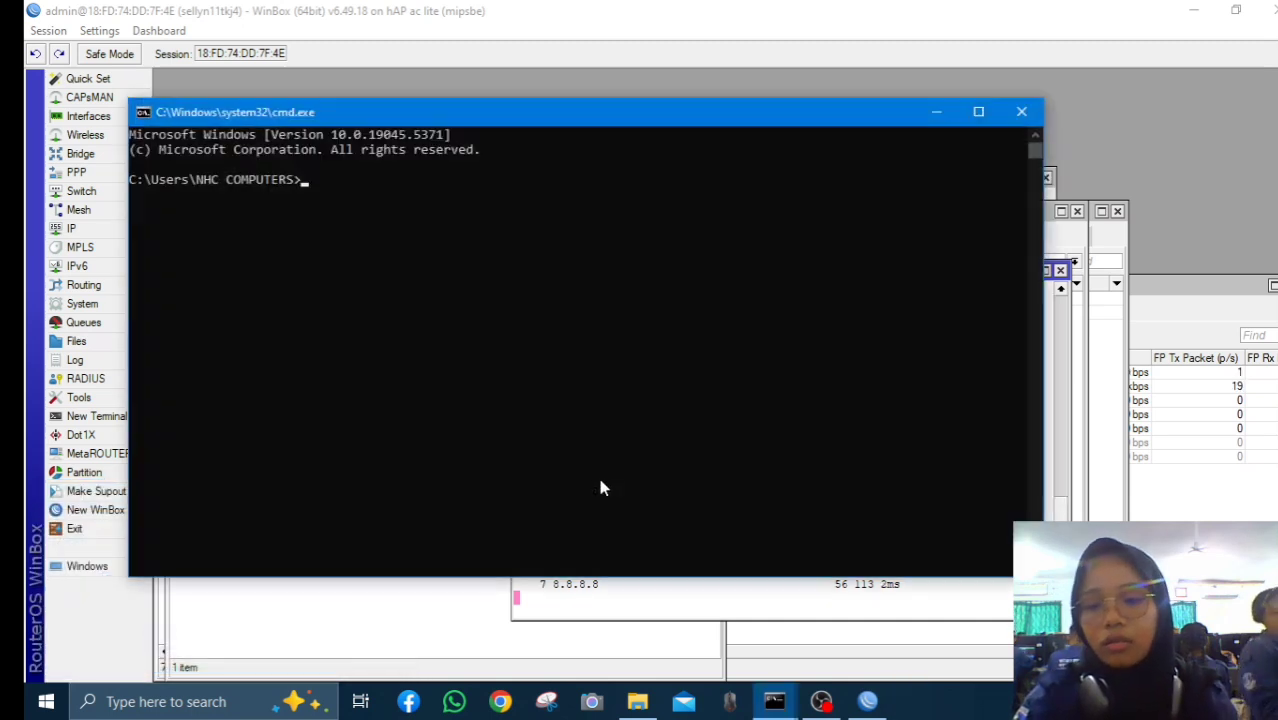
text(ipconfig)
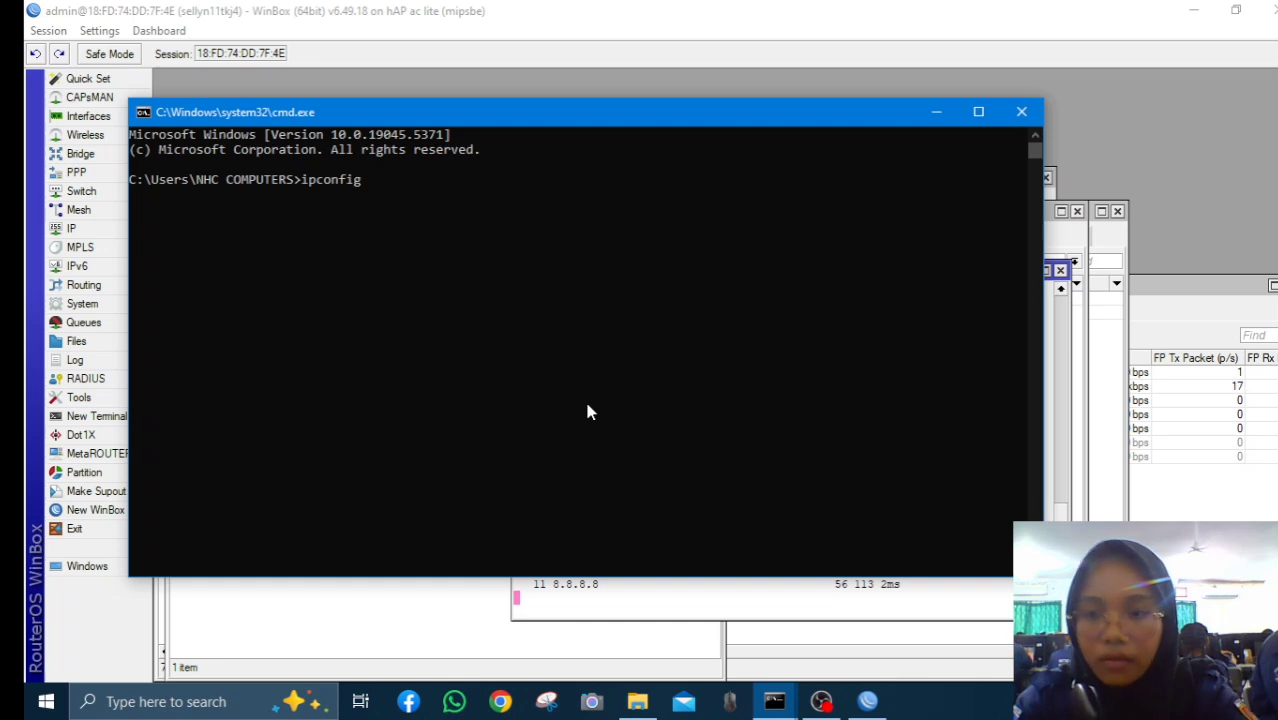
key(Return)
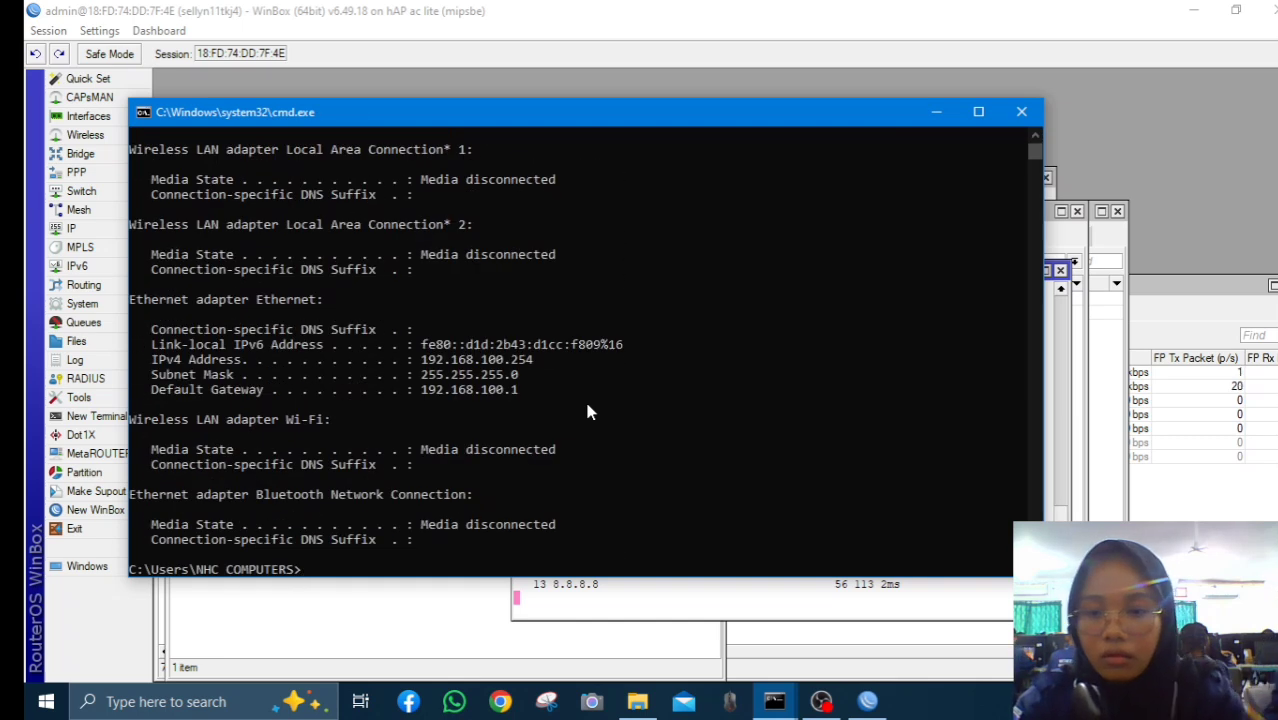
scroll(520, 360, up, 2)
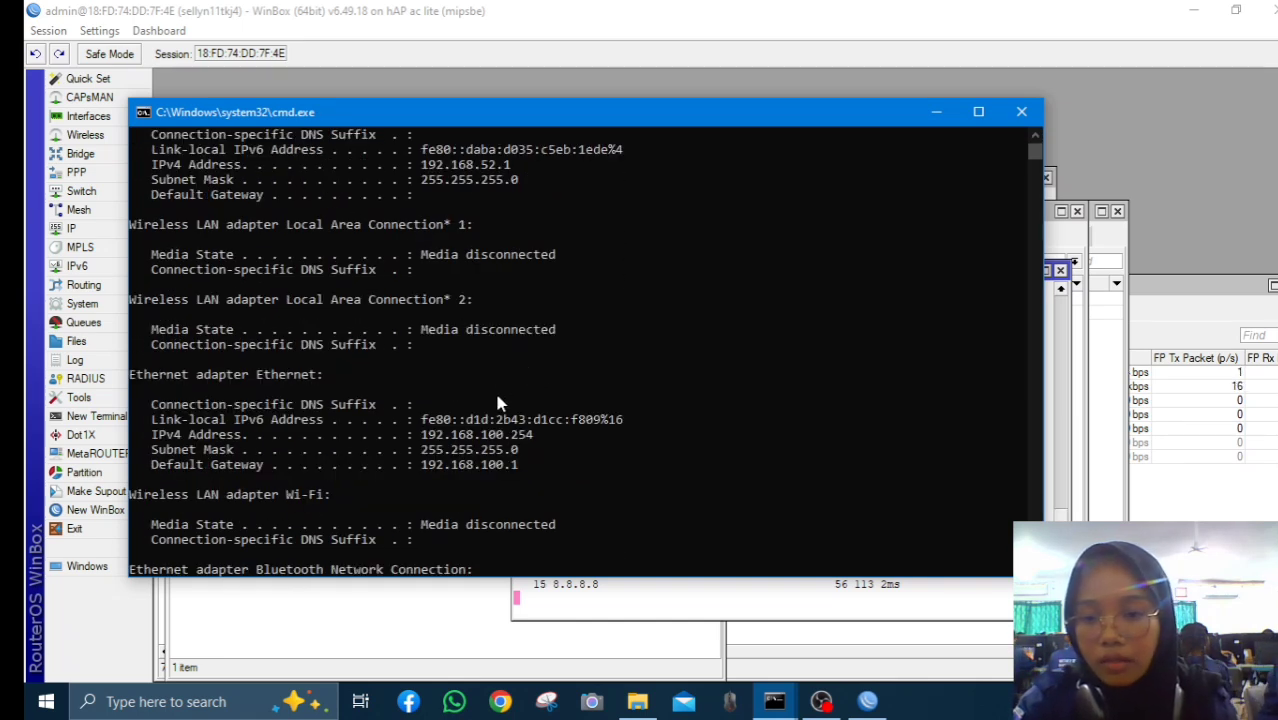
scroll(545, 425, down, 2)
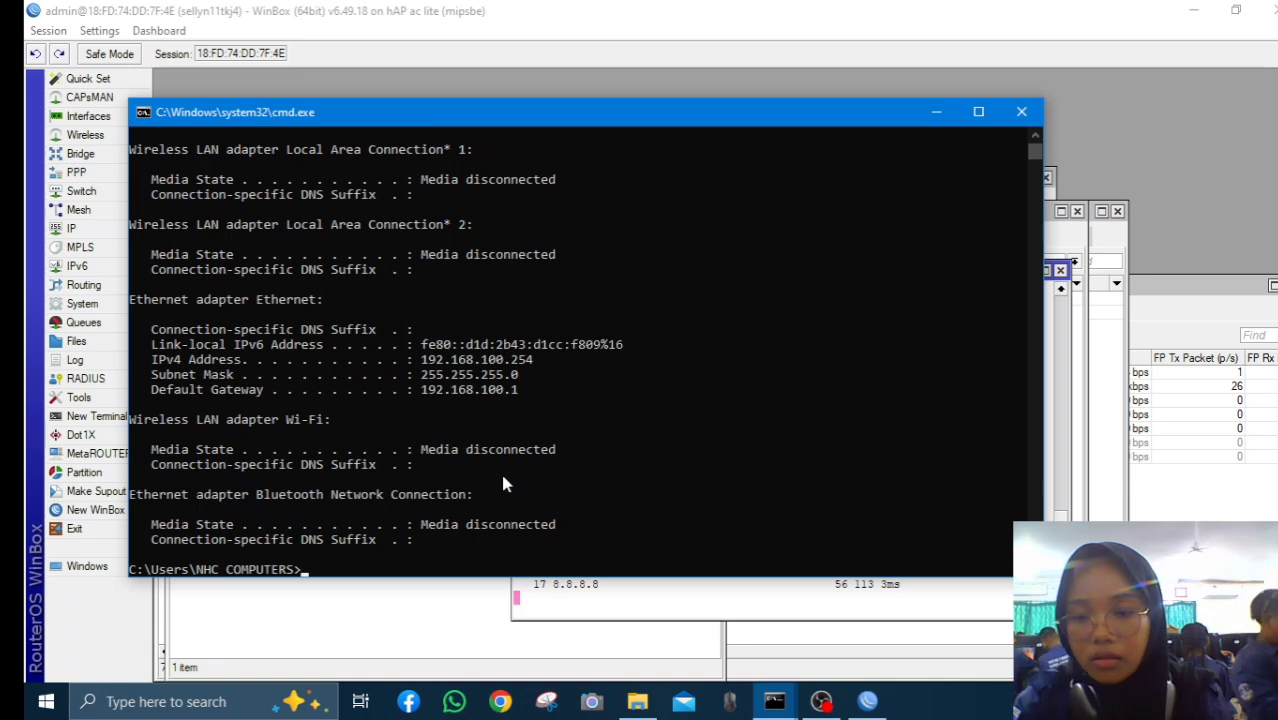
Ping 8.8.8.8 from the PC (3 ms replies) and close the console
text(ping )
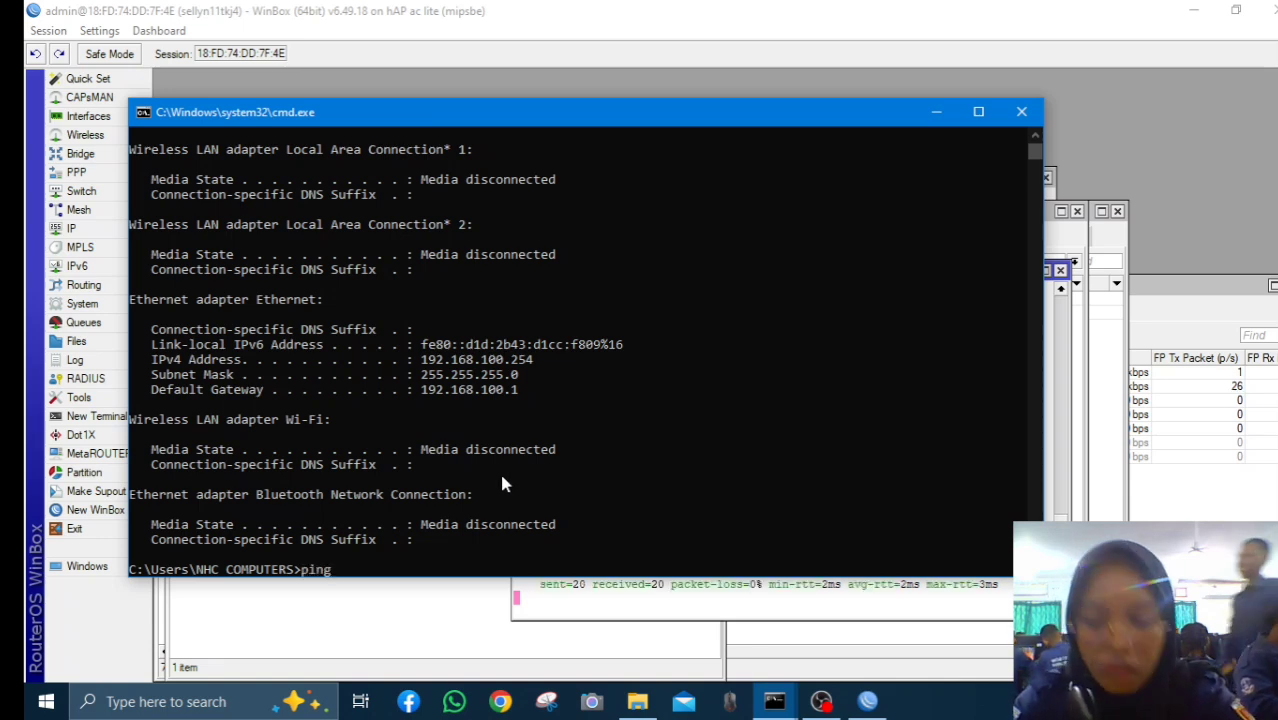
text(8.8.8.)
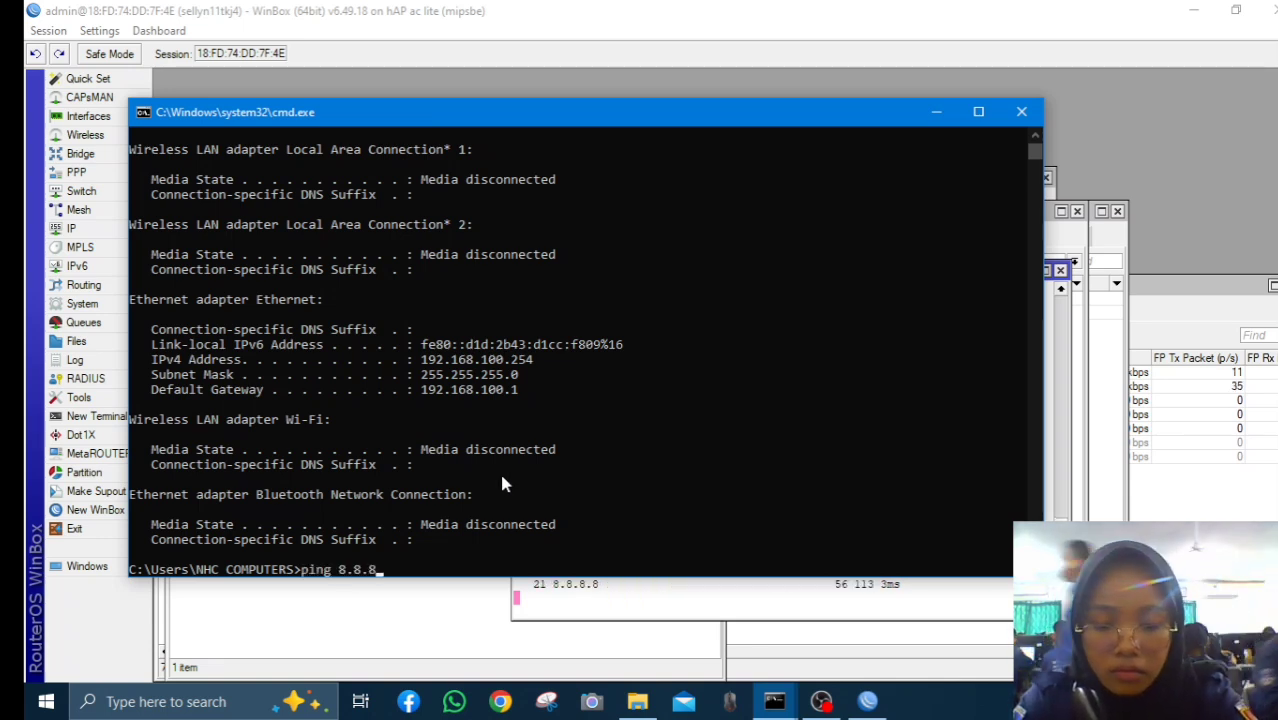
text(8)
key(Return)
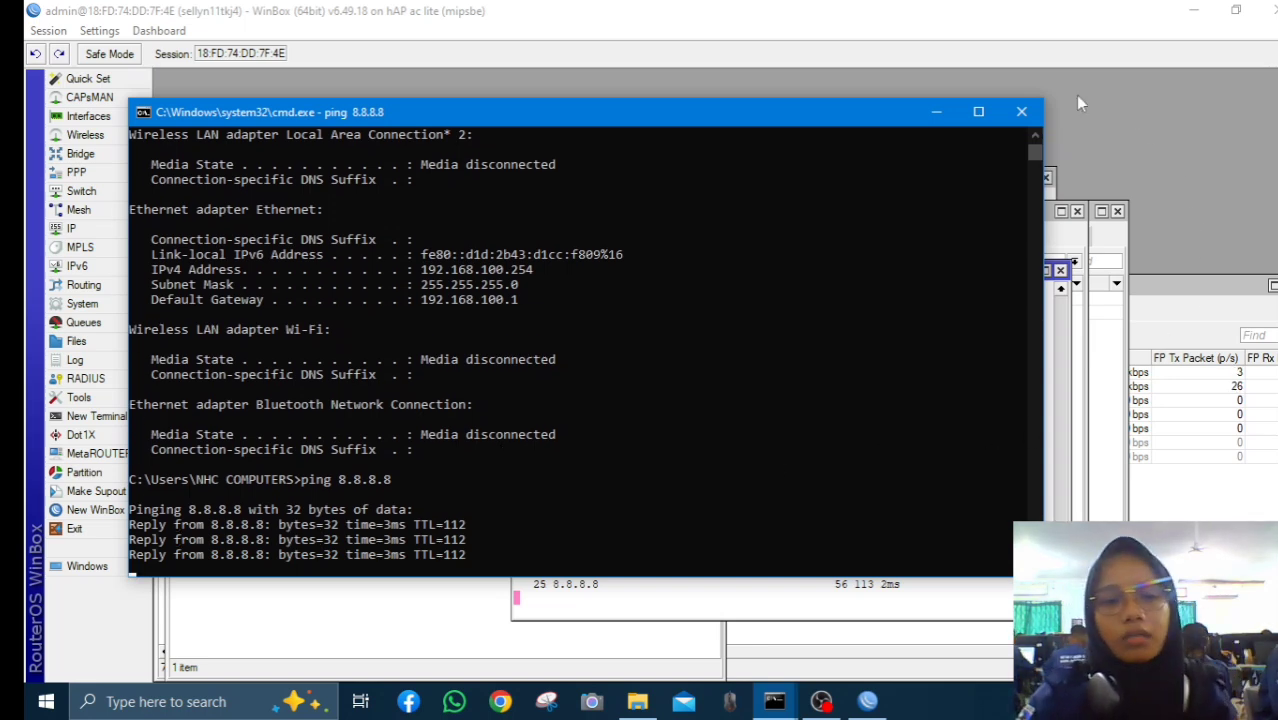
click(1022, 107)
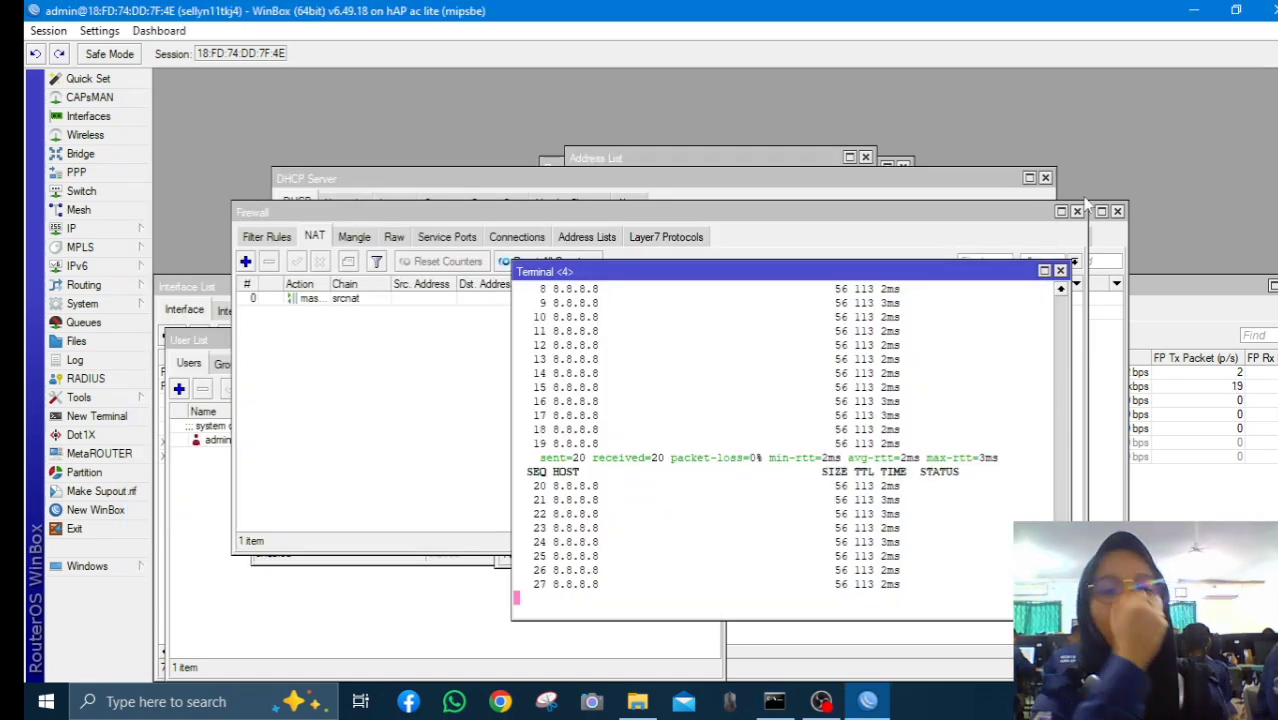
Close the router terminal and show the IP > Hotspot server profiles list
click(1060, 270)
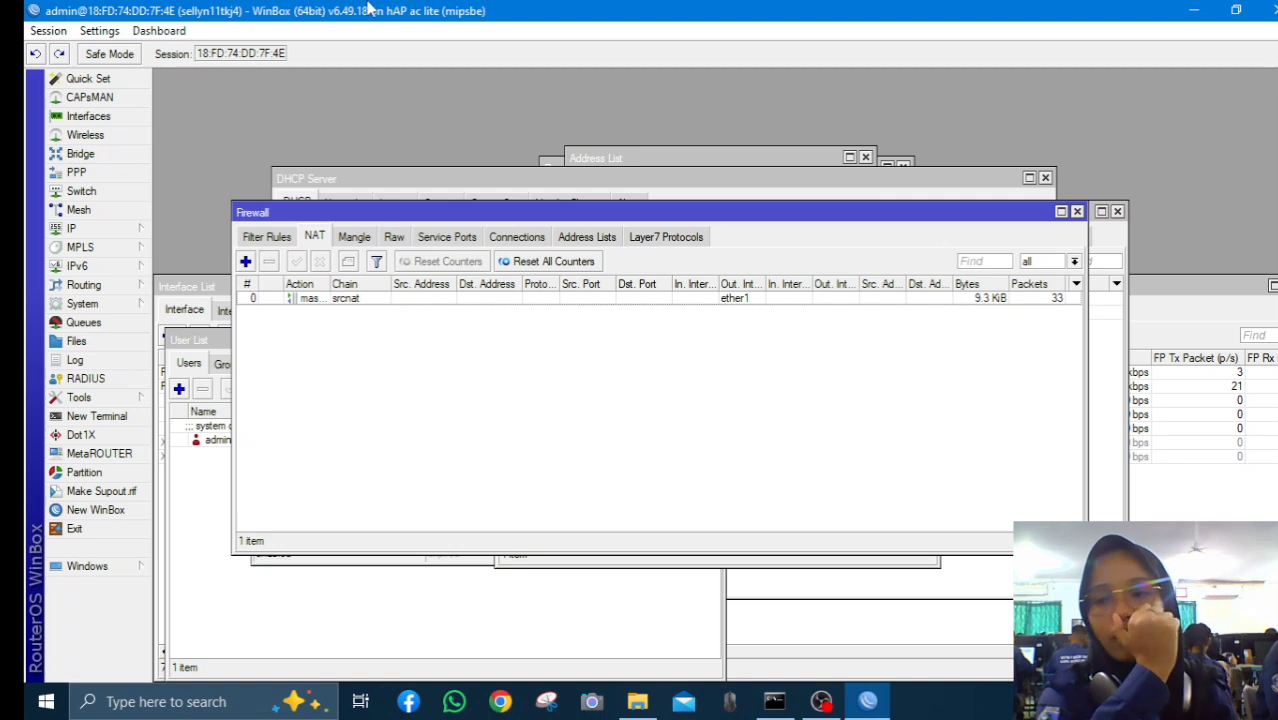
click(129, 228)
click(116, 284)
click(140, 230)
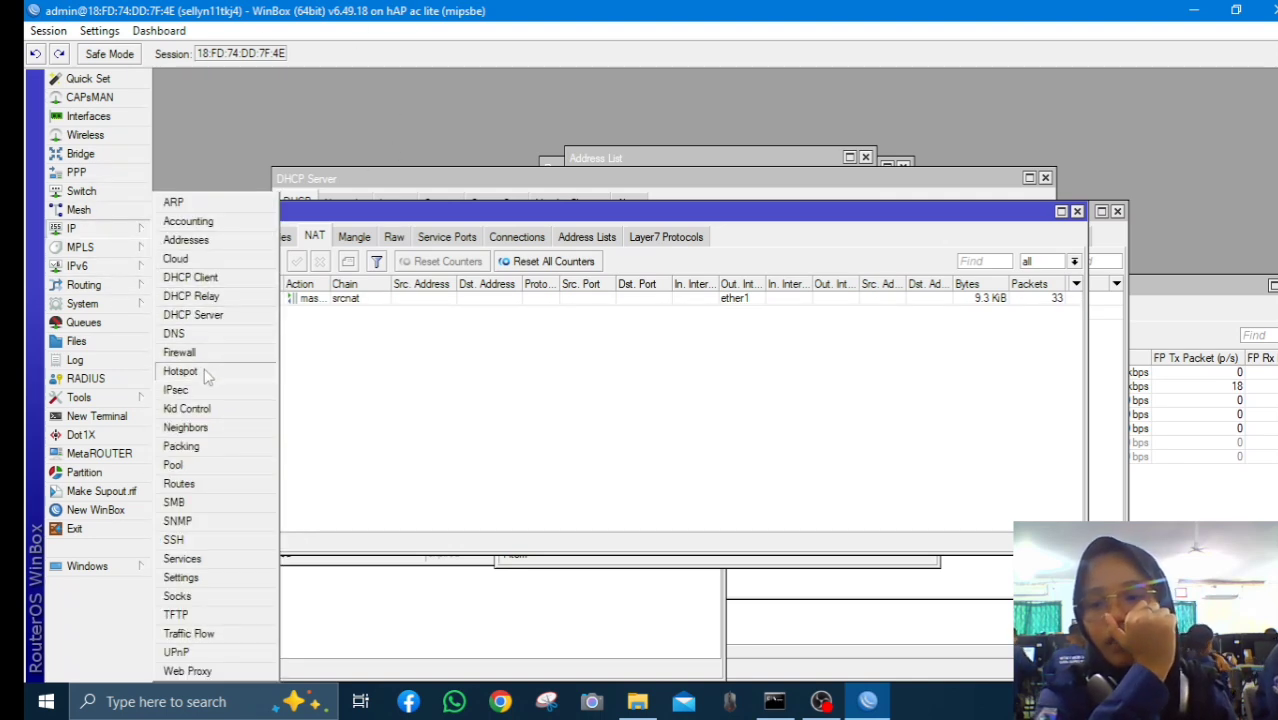
click(203, 372)
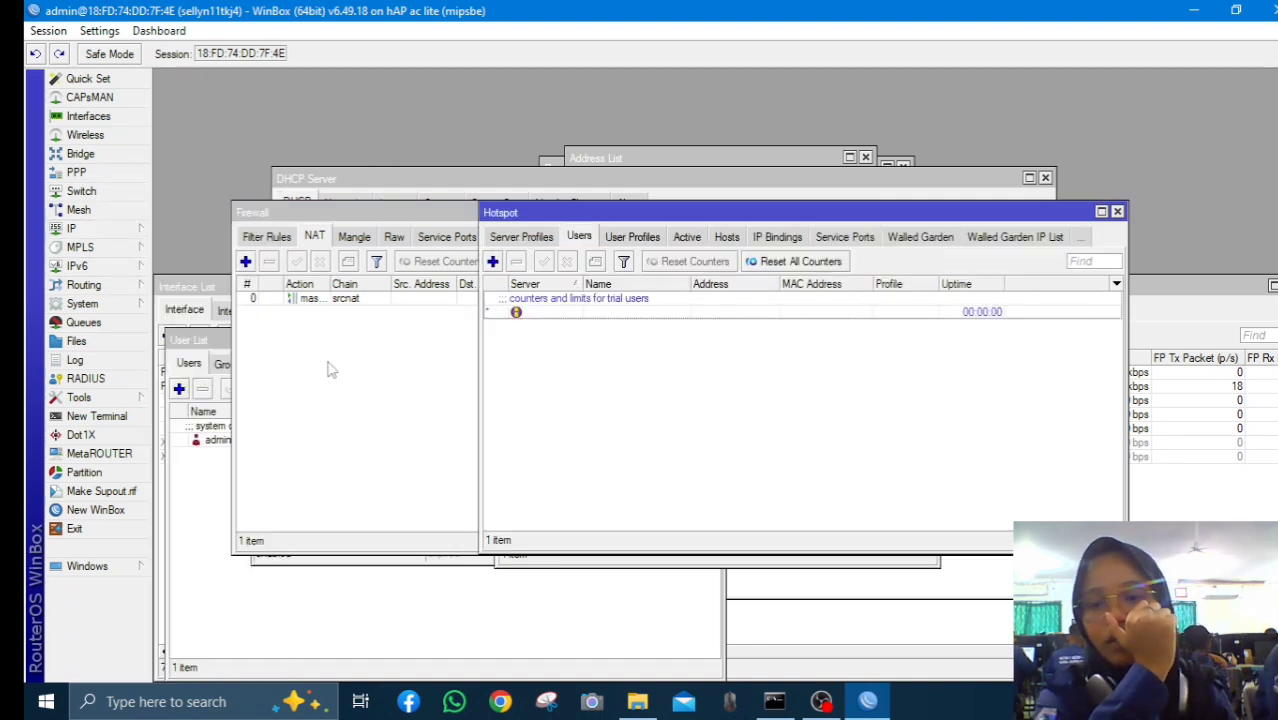
click(506, 240)
Add hotspot server profile hsprof1 with Use RADIUS enabled
click(493, 261)
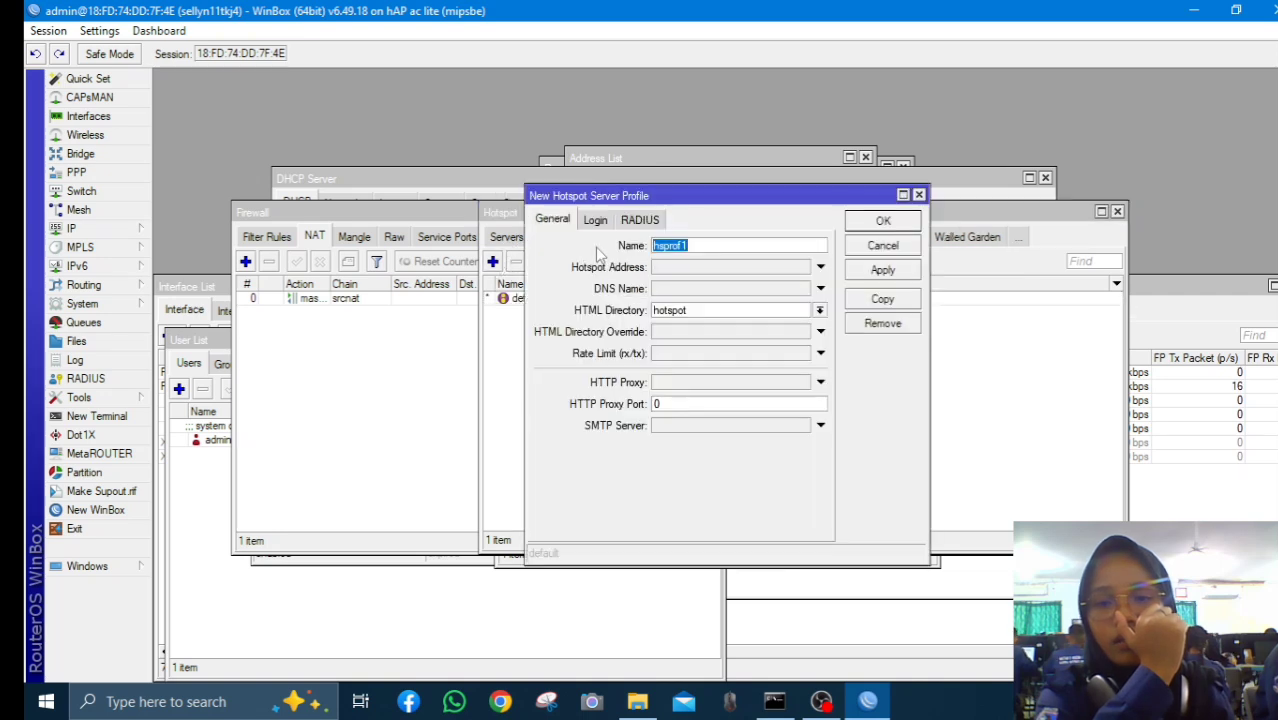
click(919, 194)
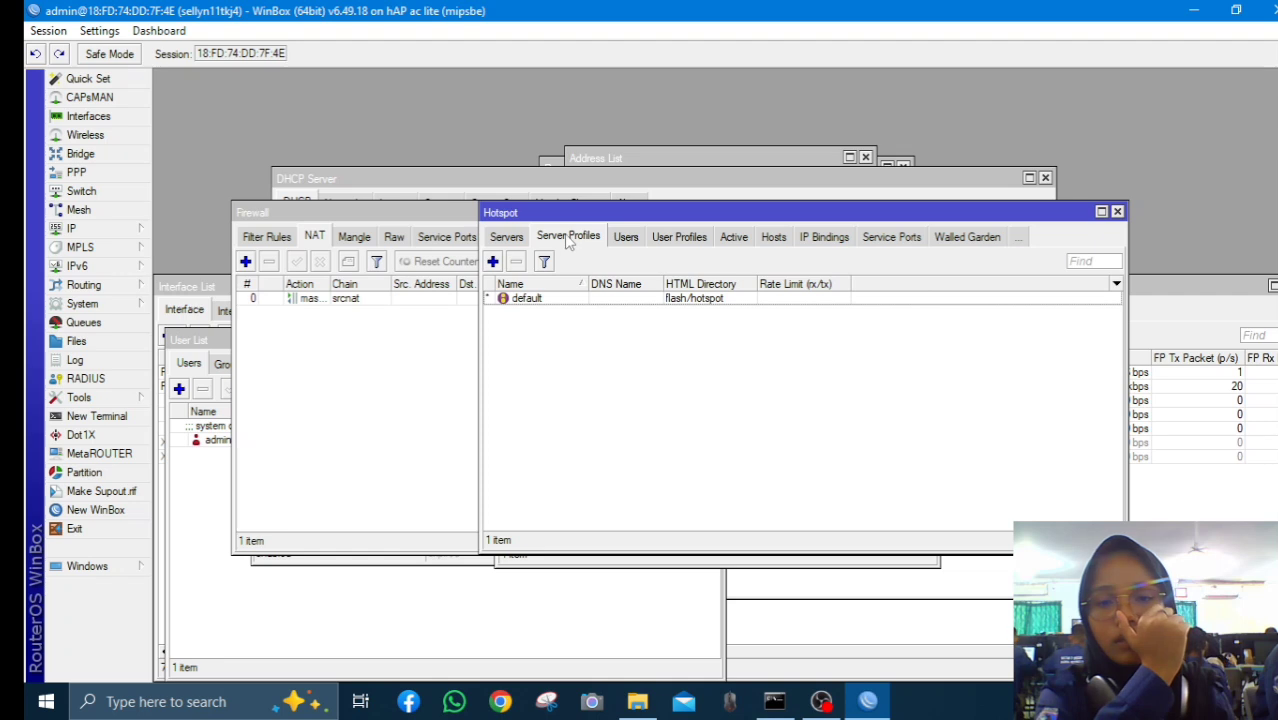
click(493, 261)
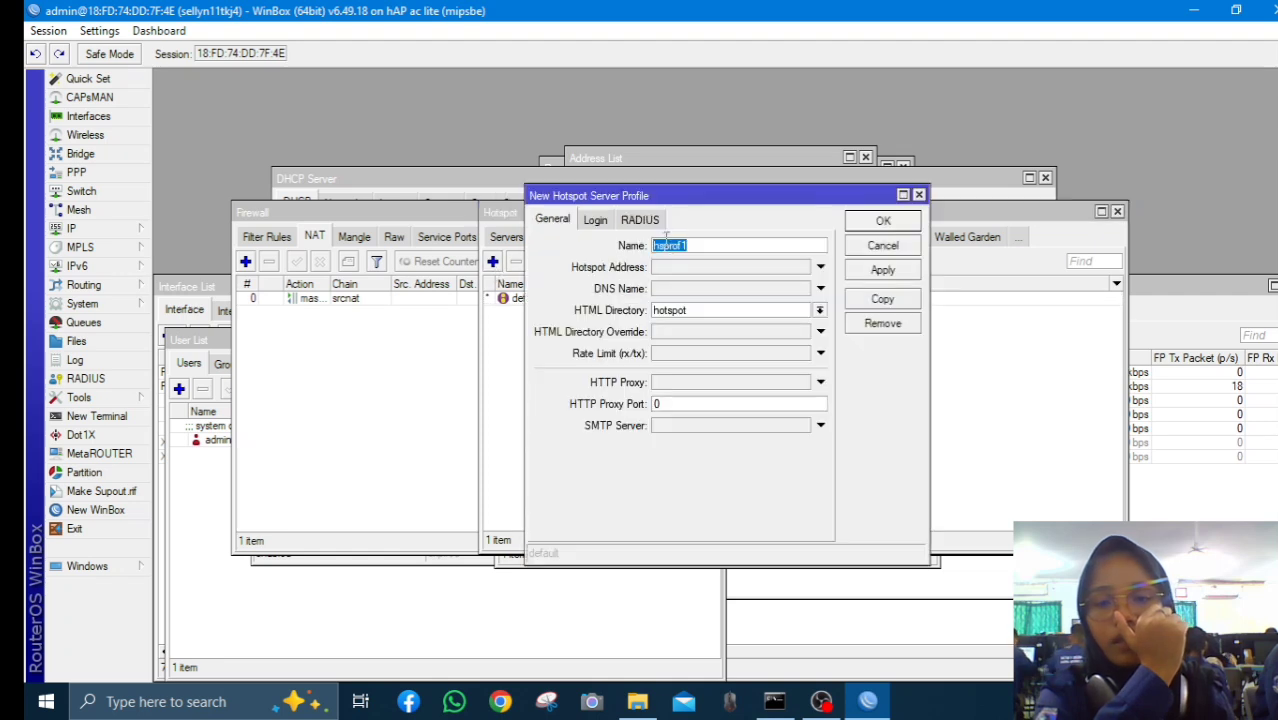
click(641, 220)
click(615, 246)
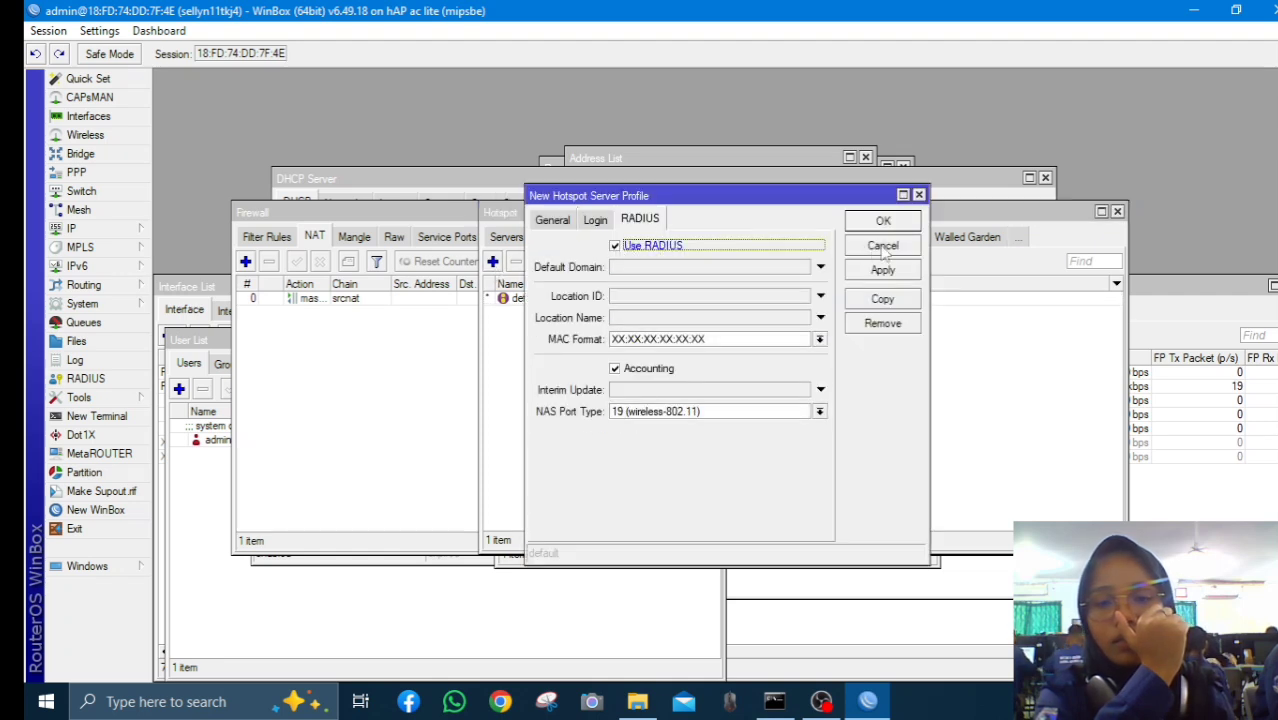
click(882, 269)
click(884, 222)
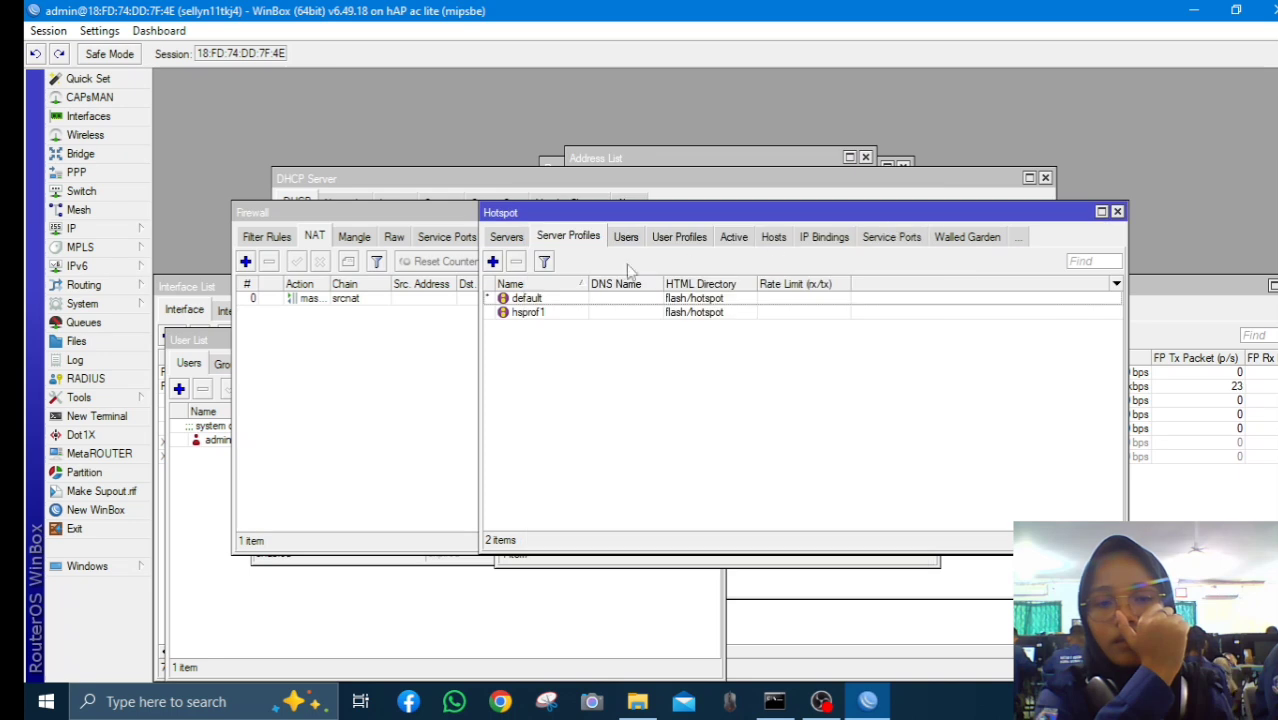
Launch Hotspot Setup from the Servers list and choose ether3 as the interface
click(507, 237)
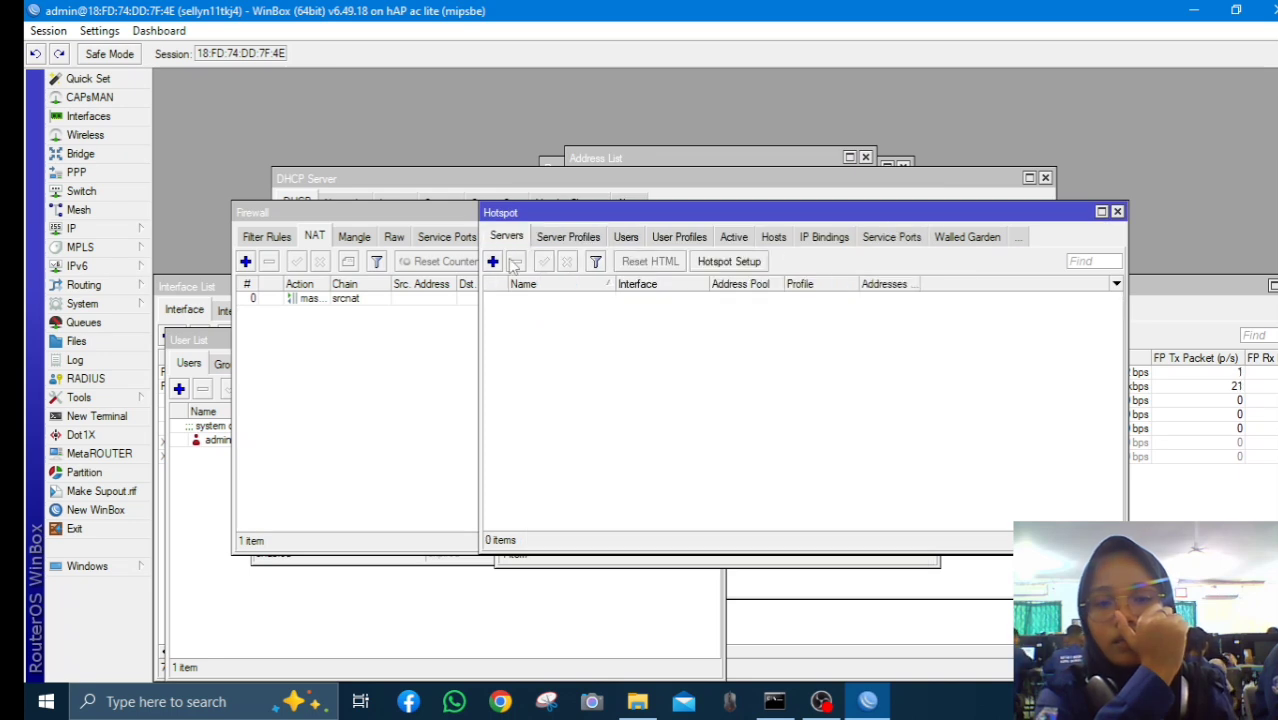
click(493, 261)
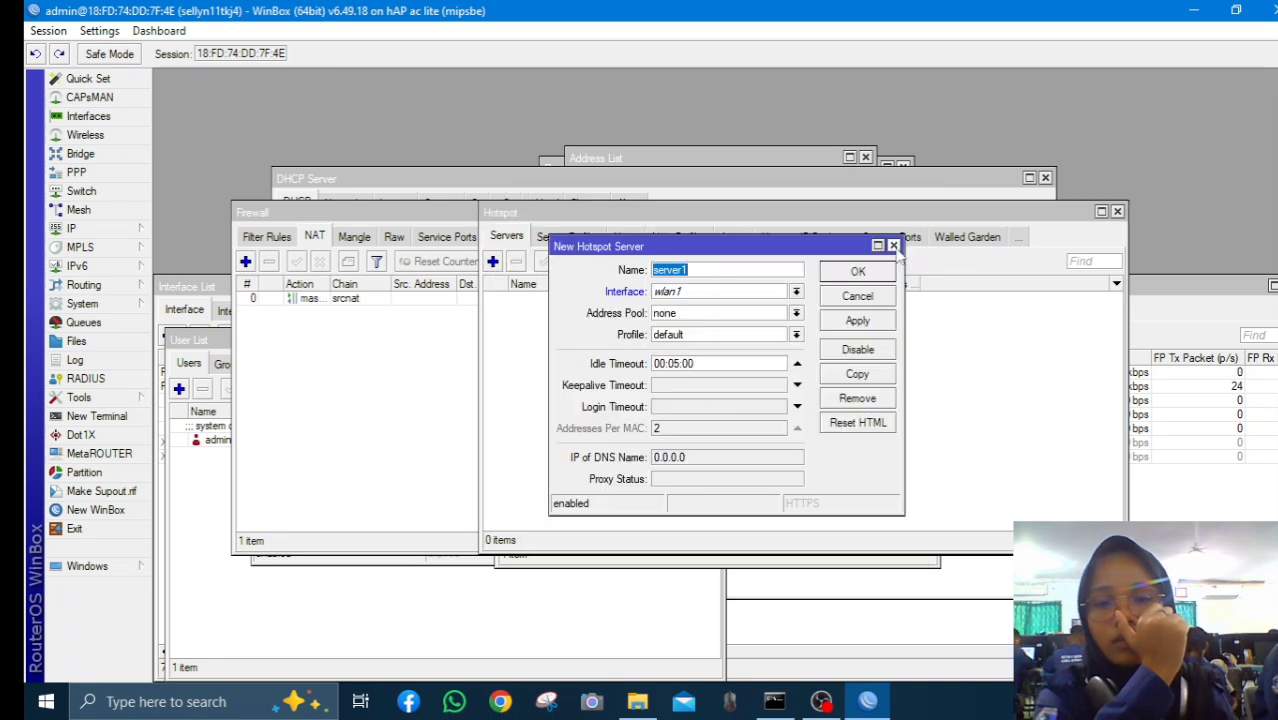
click(894, 245)
click(752, 262)
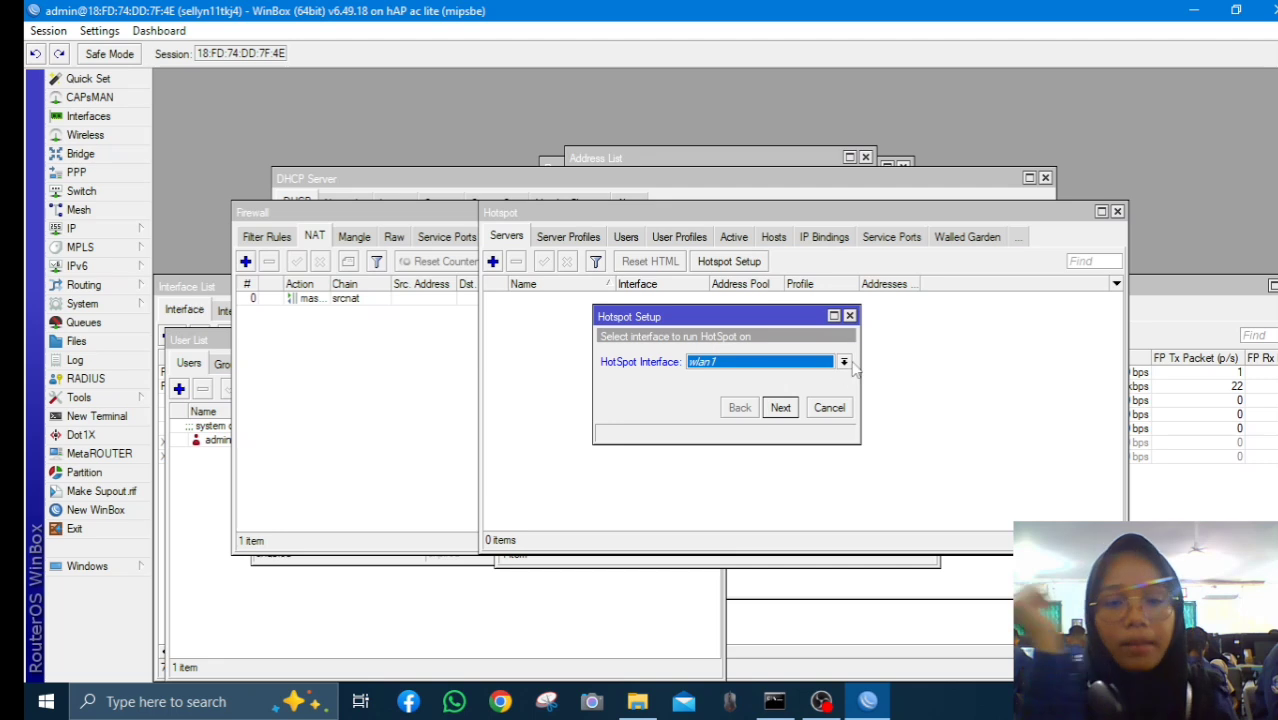
click(844, 362)
click(830, 400)
Complete the wizard with DNS server 8.8.8.8 and DNS name sellyn.net
click(781, 407)
click(781, 407)
click(781, 407)
click(781, 407)
click(781, 407)
click(781, 408)
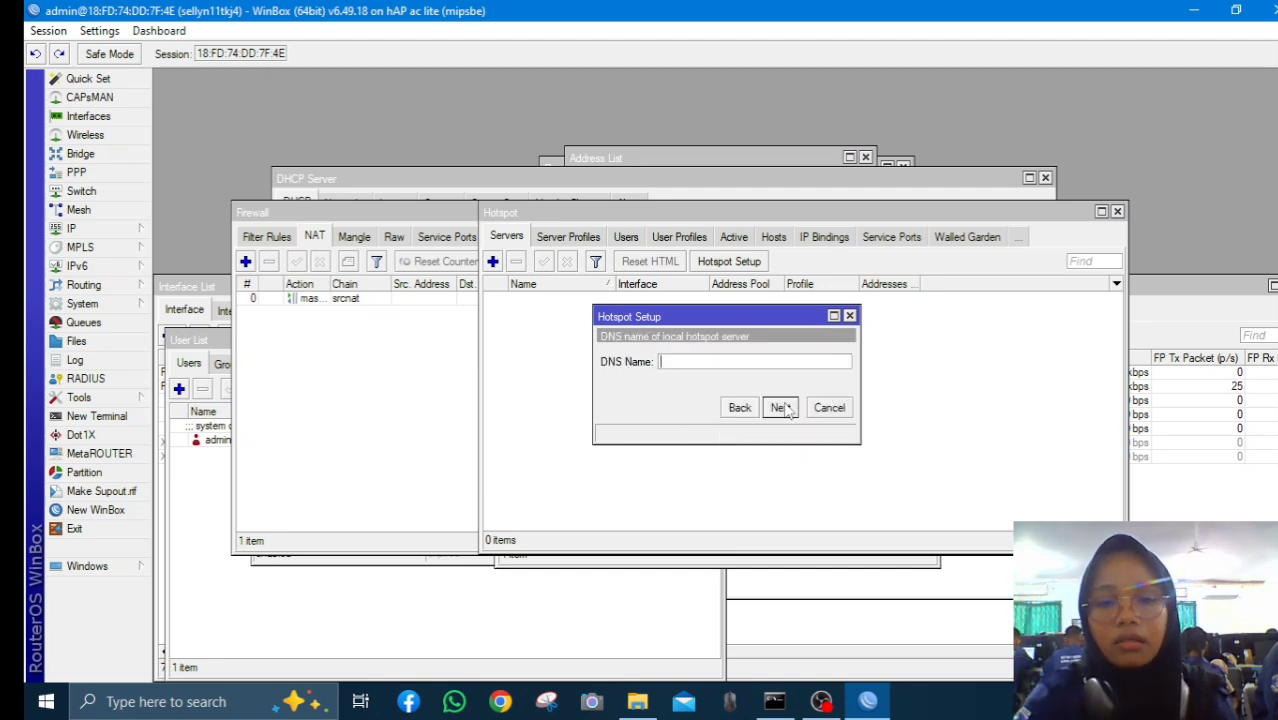
text(sellyn.net)
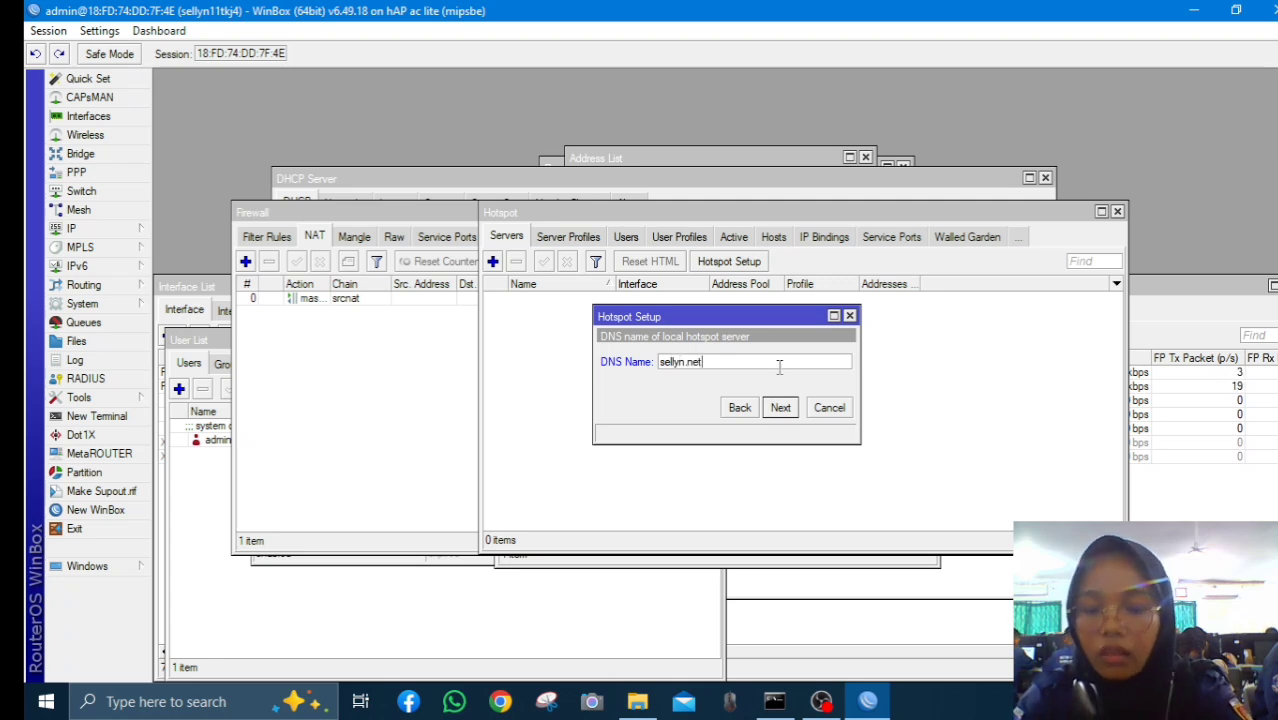
click(781, 407)
click(781, 407)
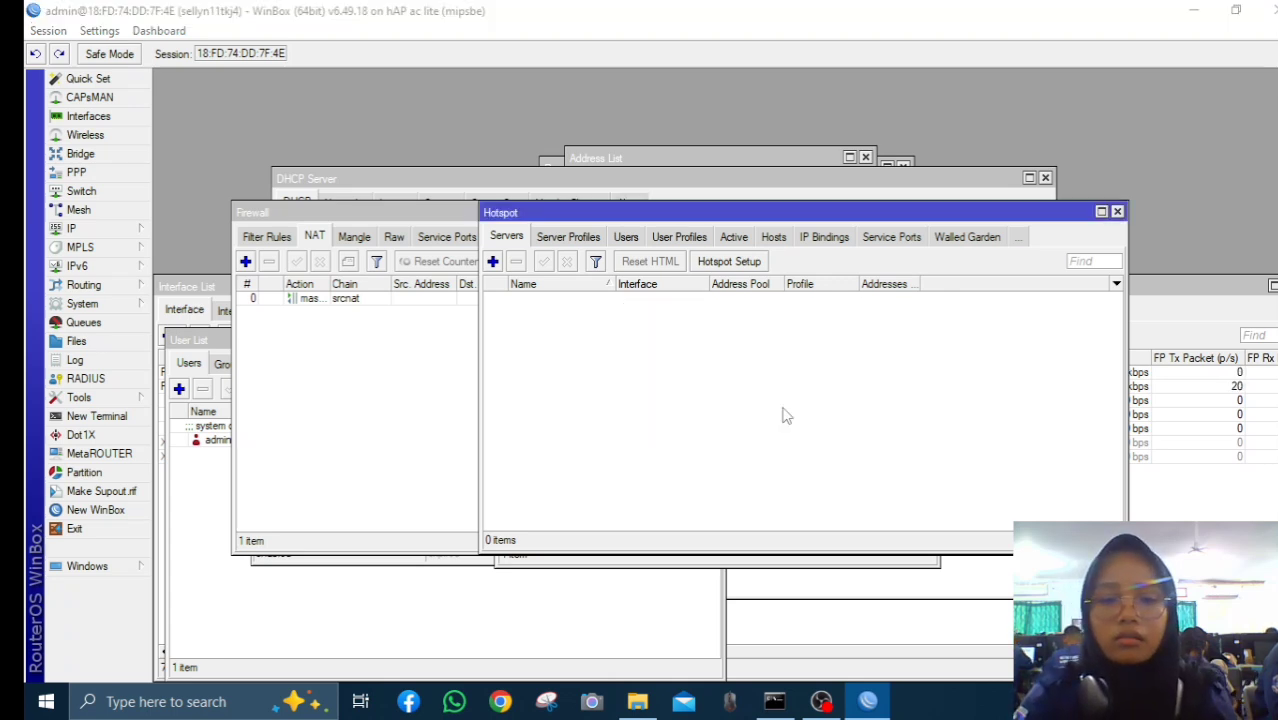
click(729, 368)
Delete hotspot1 and rerun the wizard, abandoning it at the certificate passphrase step
click(670, 300)
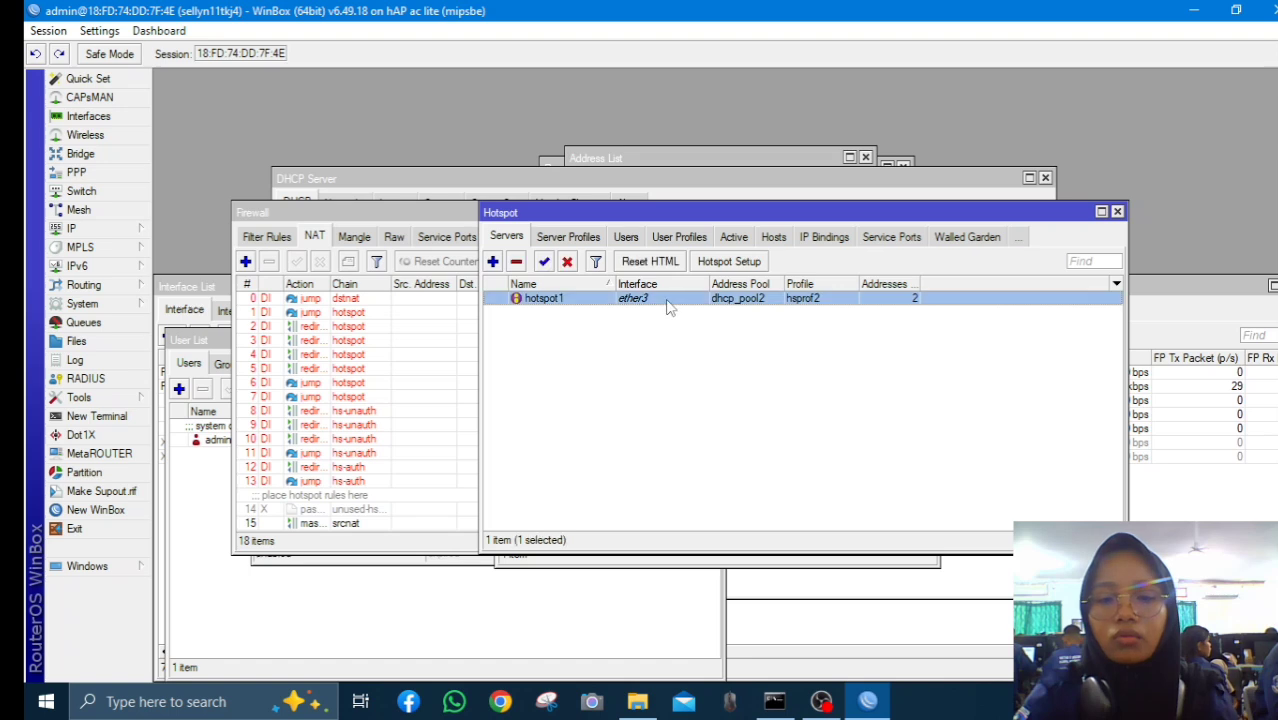
click(516, 261)
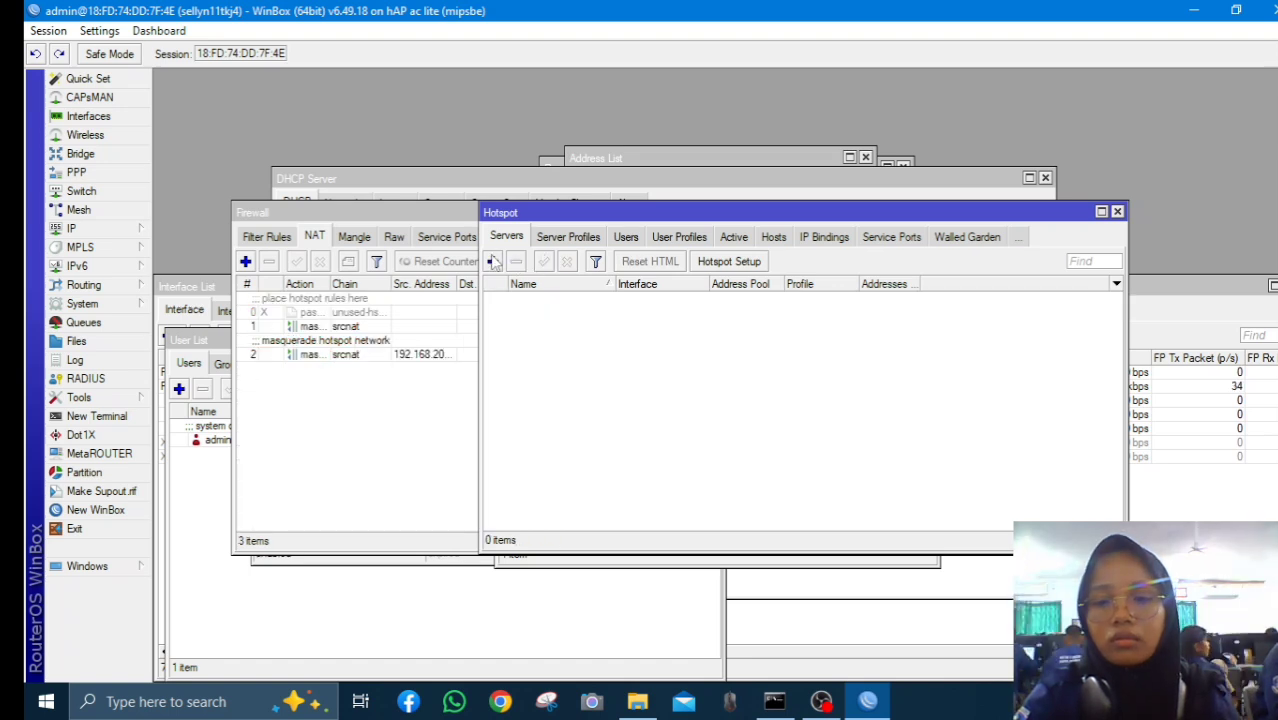
click(729, 261)
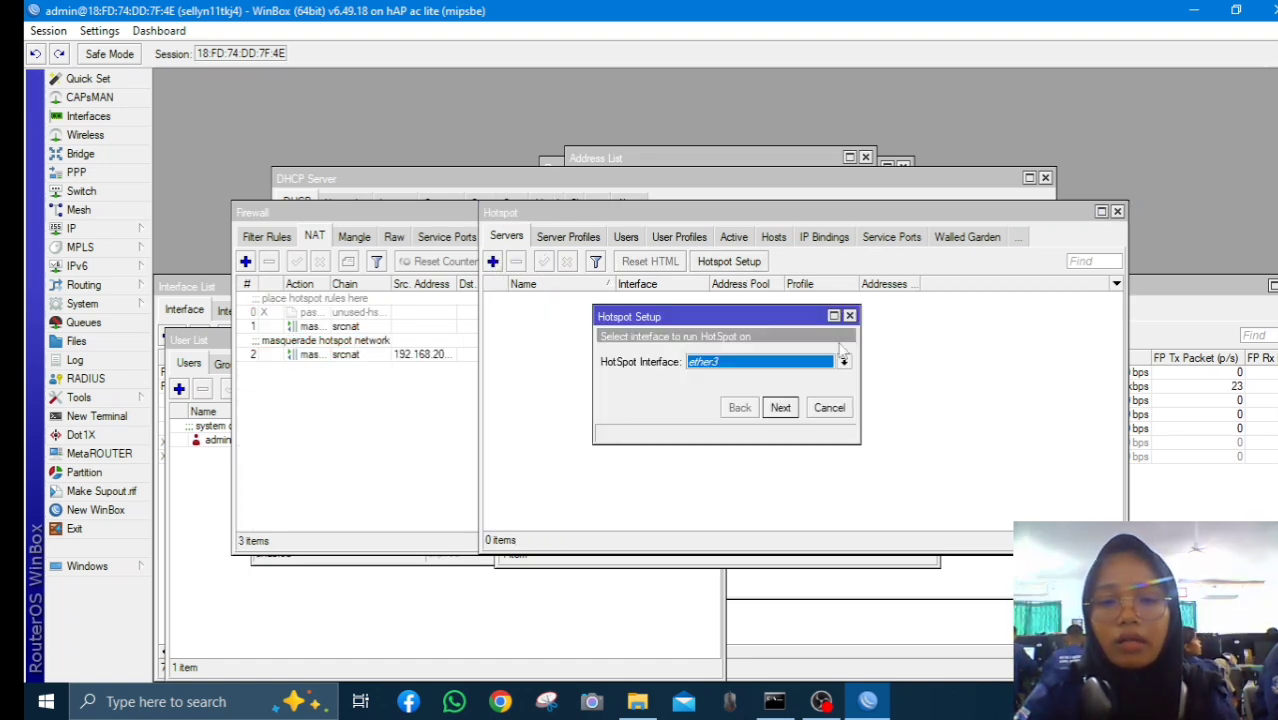
click(781, 407)
click(782, 407)
click(785, 408)
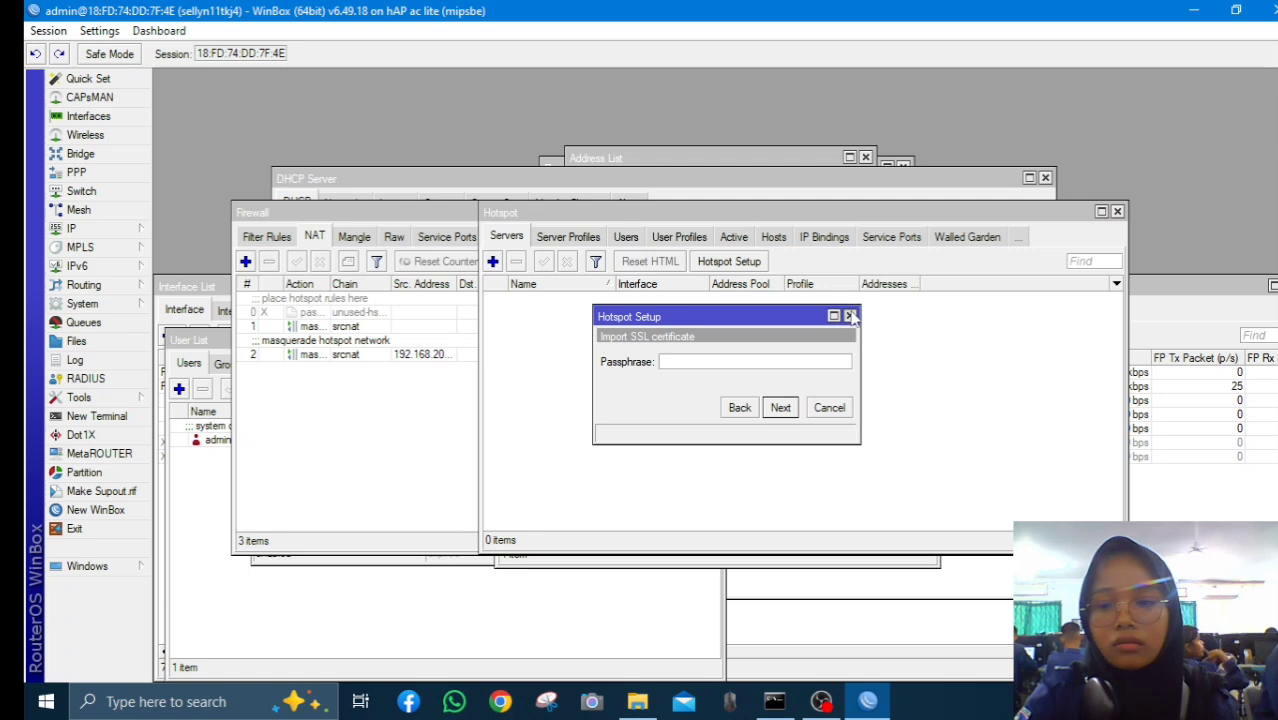
click(849, 316)
Rerun Hotspot Setup on ether3 with defaults, creating hotspot1 with dhcp_pool2 and hsprof3
click(716, 262)
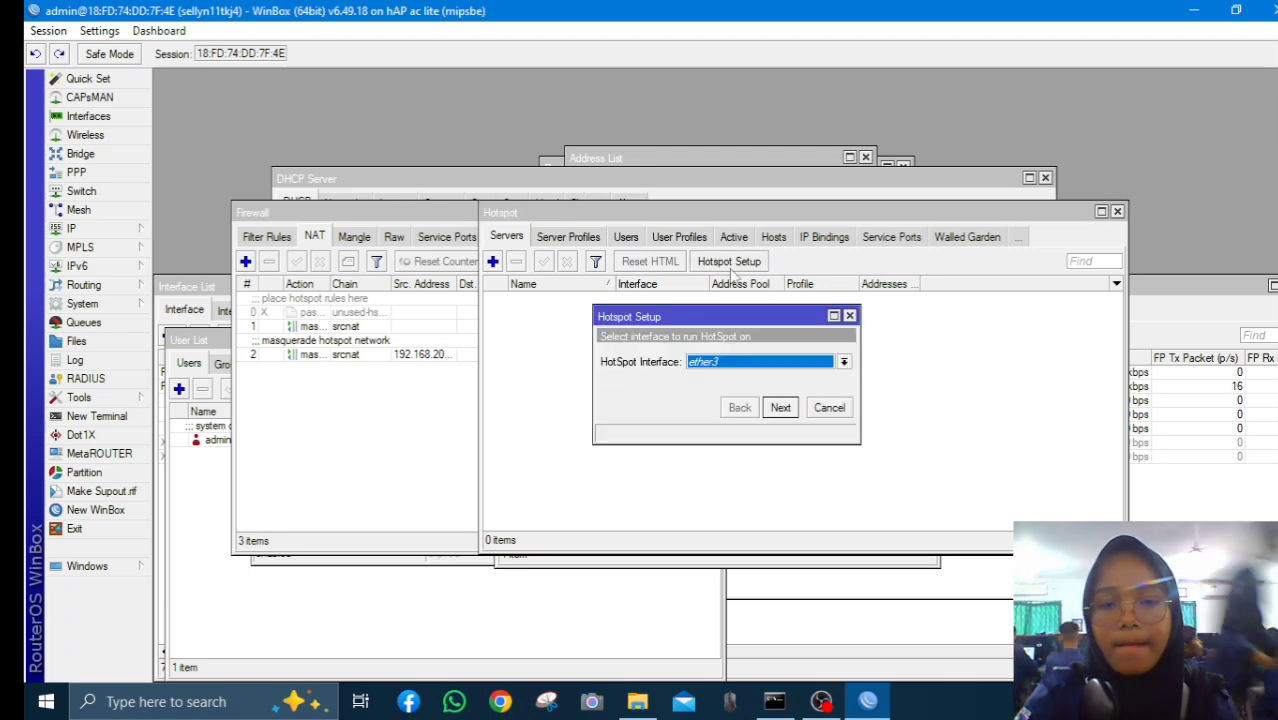
click(785, 364)
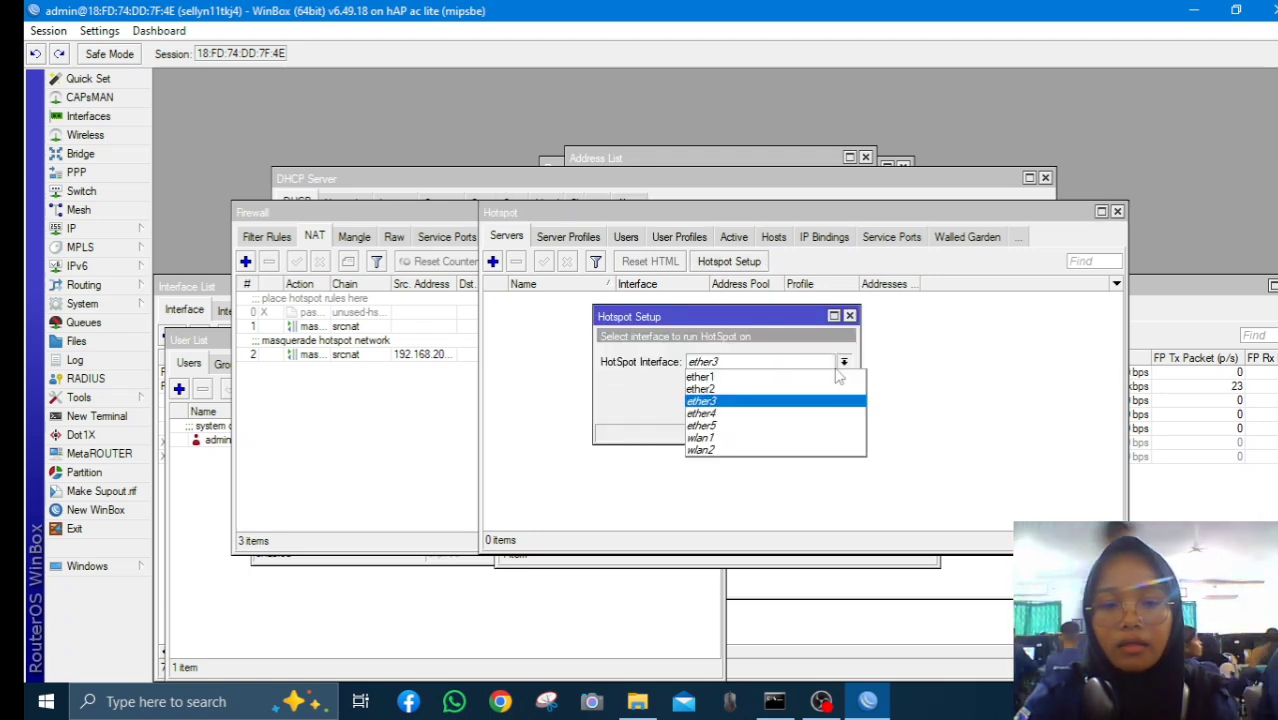
click(822, 401)
click(780, 407)
click(780, 407)
click(780, 407)
click(780, 407)
click(780, 407)
click(780, 407)
click(780, 407)
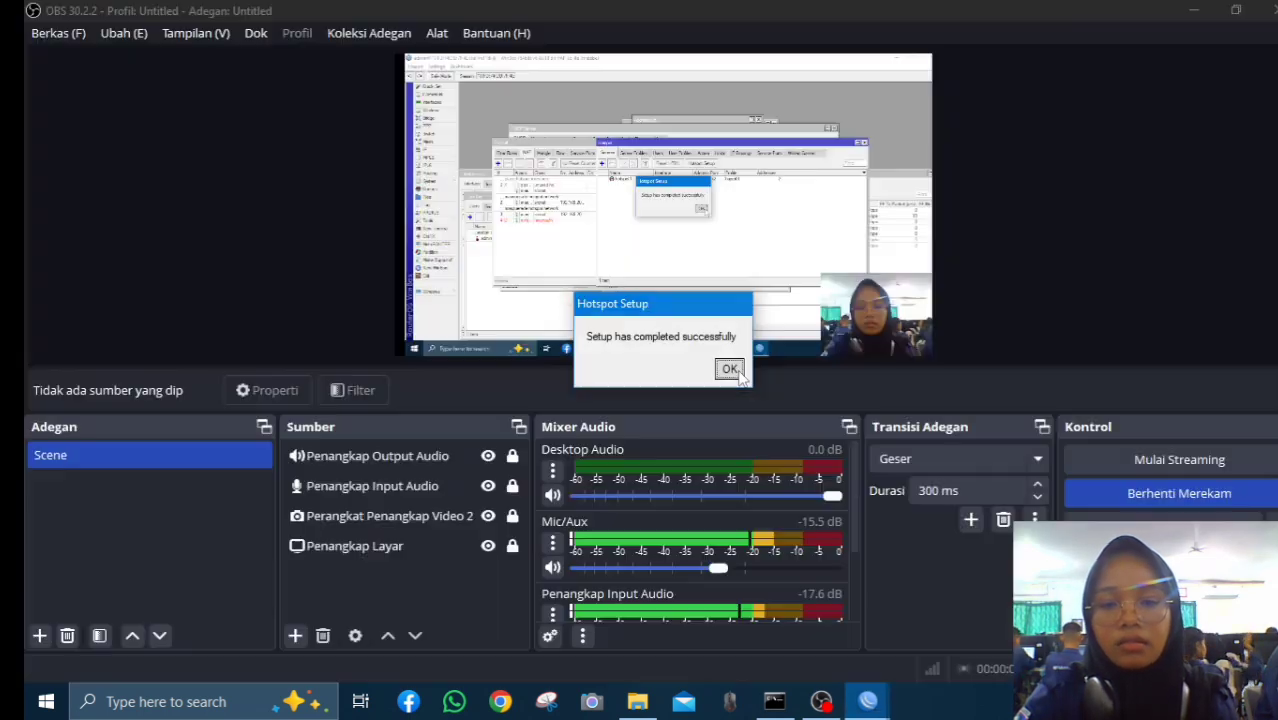
click(730, 369)
click(652, 299)
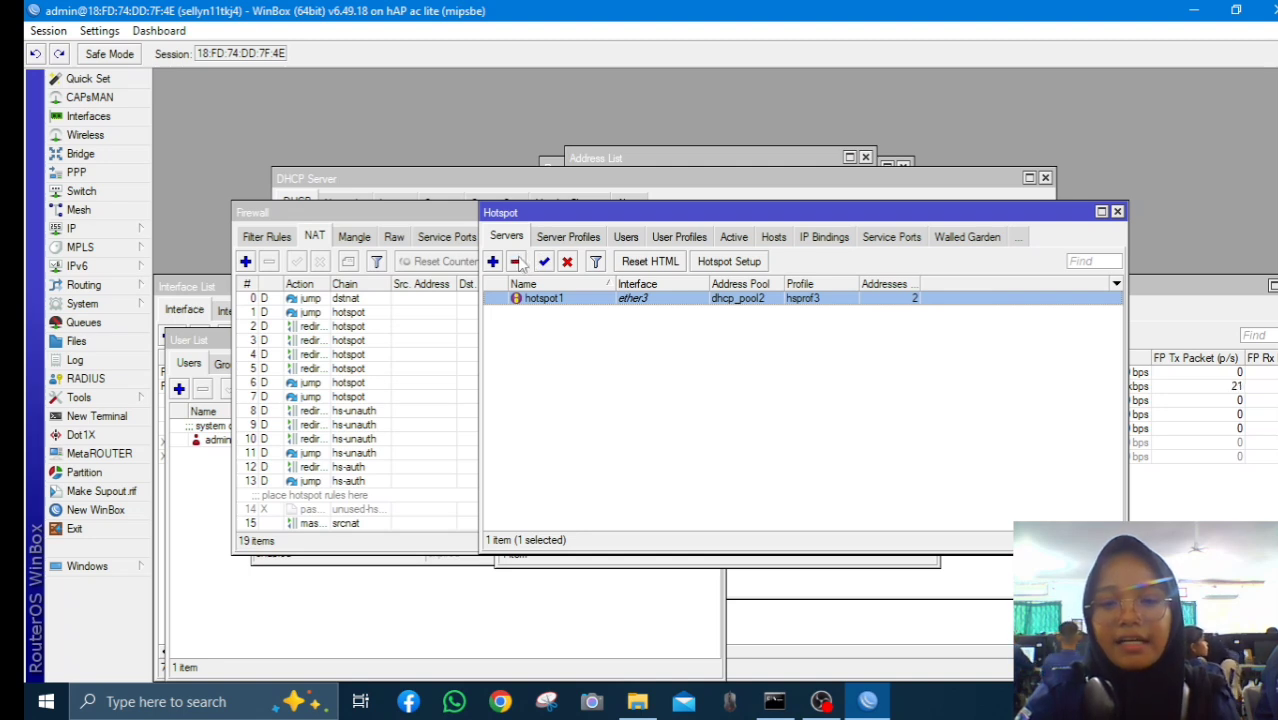
Remove hotspot1 and retry the wizard on ether3; after a certificate error, close Hotspot
click(516, 261)
click(738, 264)
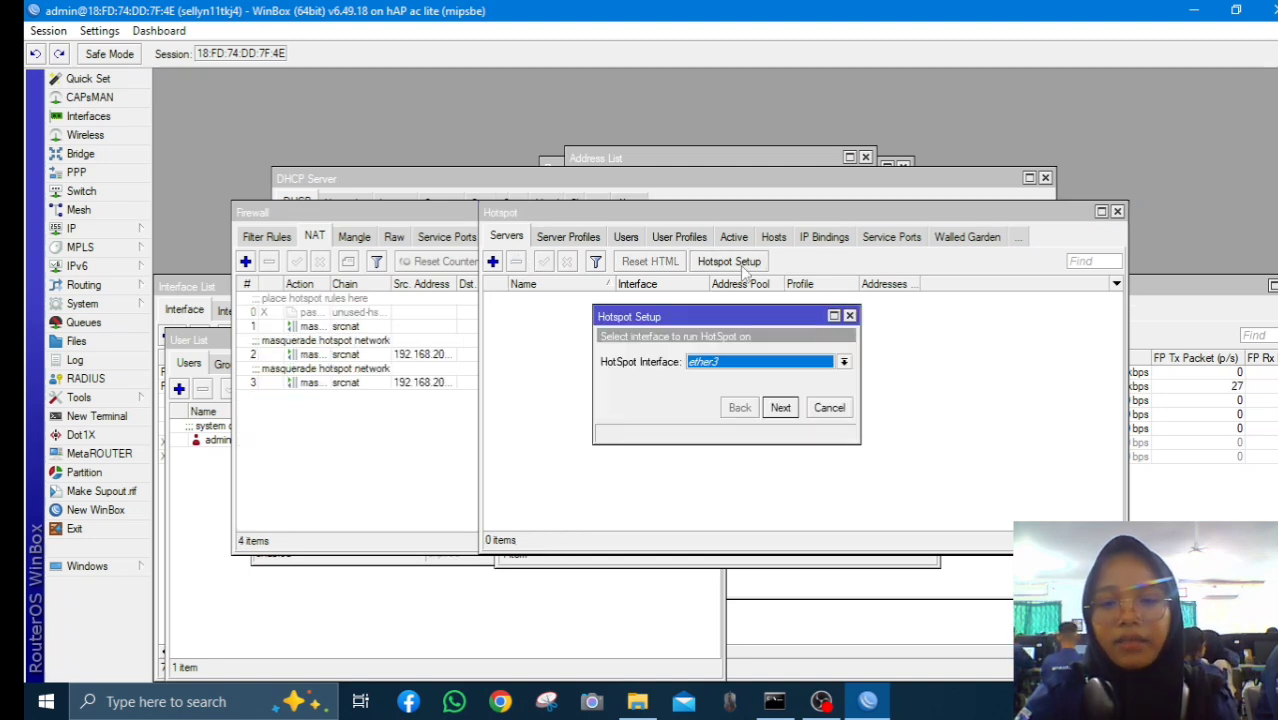
click(843, 362)
click(824, 402)
click(780, 407)
click(780, 407)
click(780, 407)
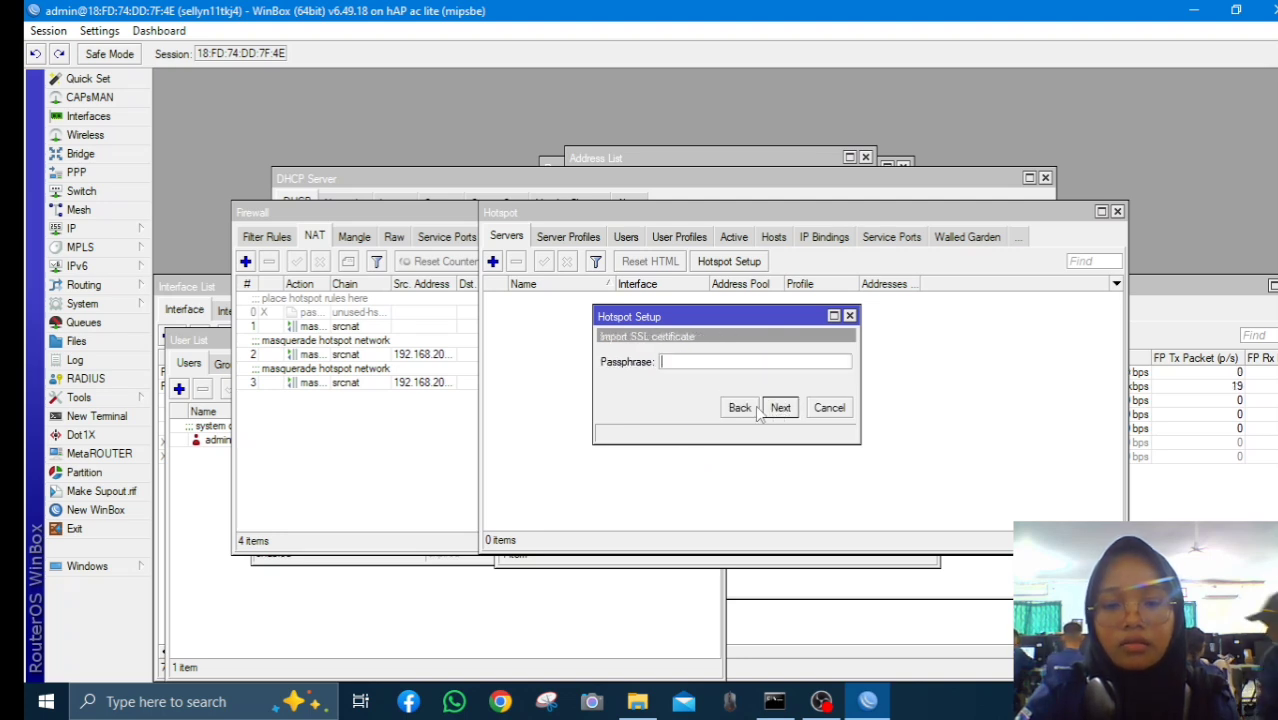
click(780, 408)
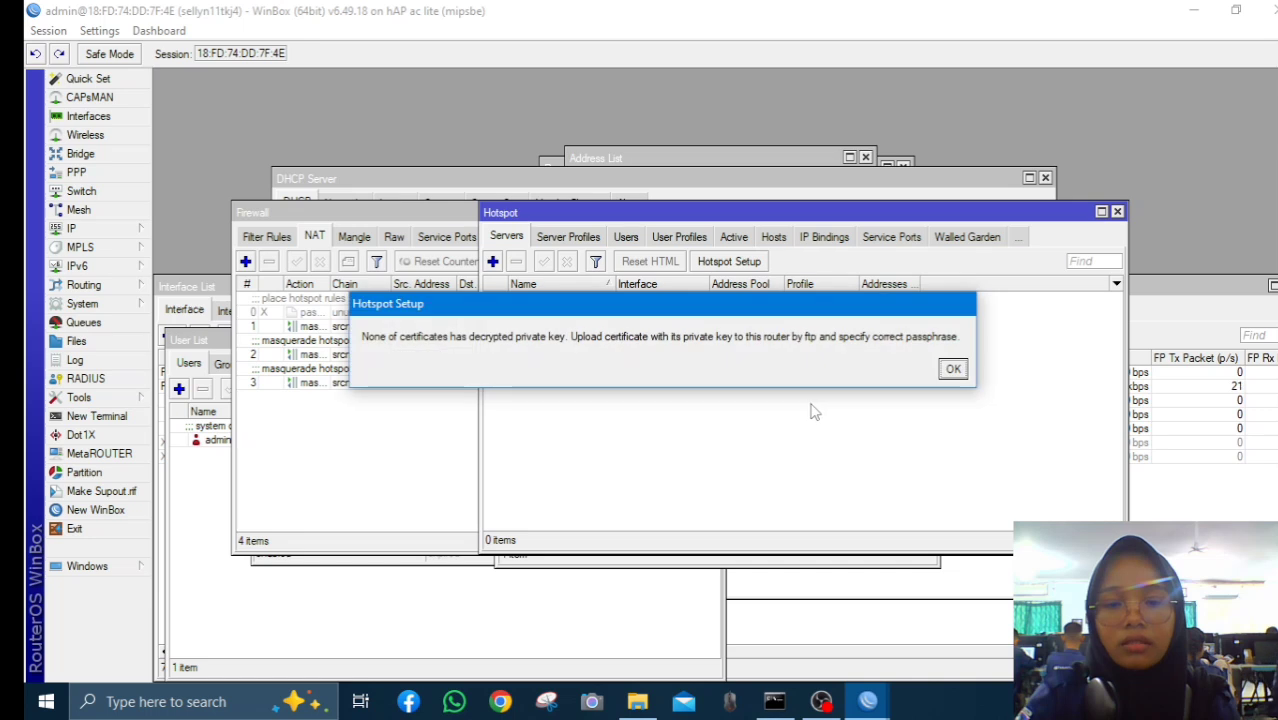
click(953, 370)
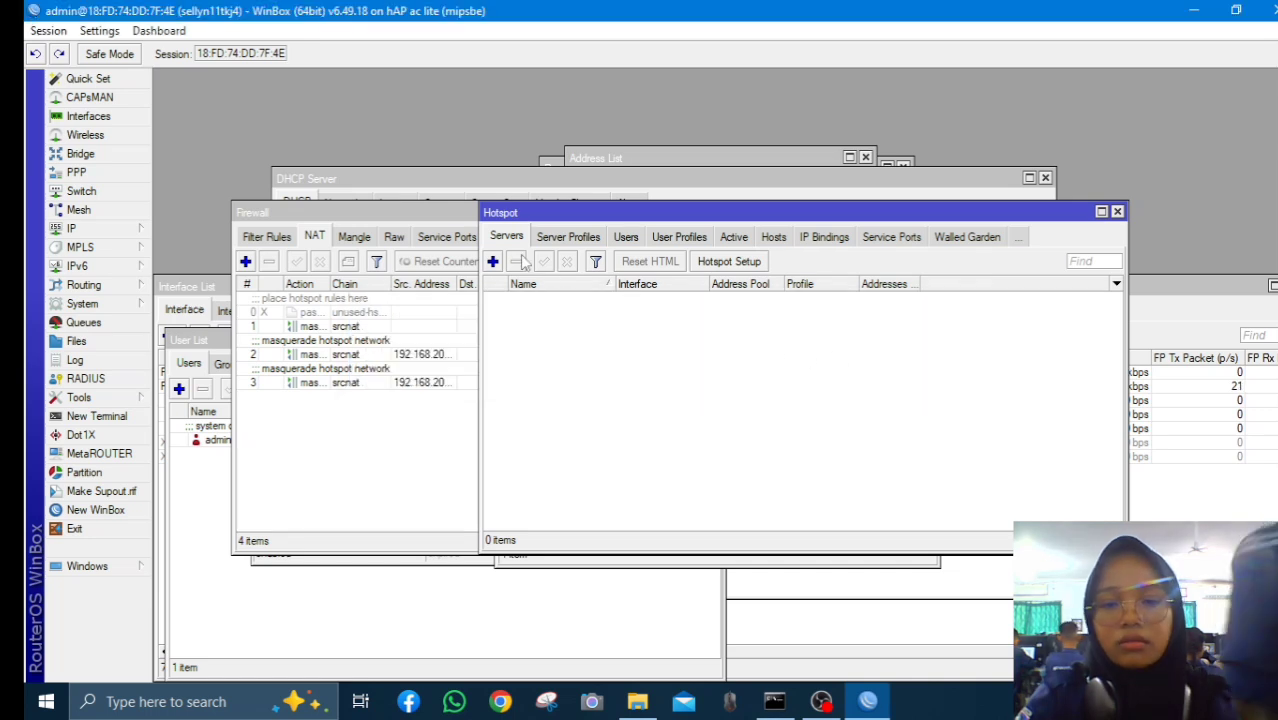
click(1117, 211)
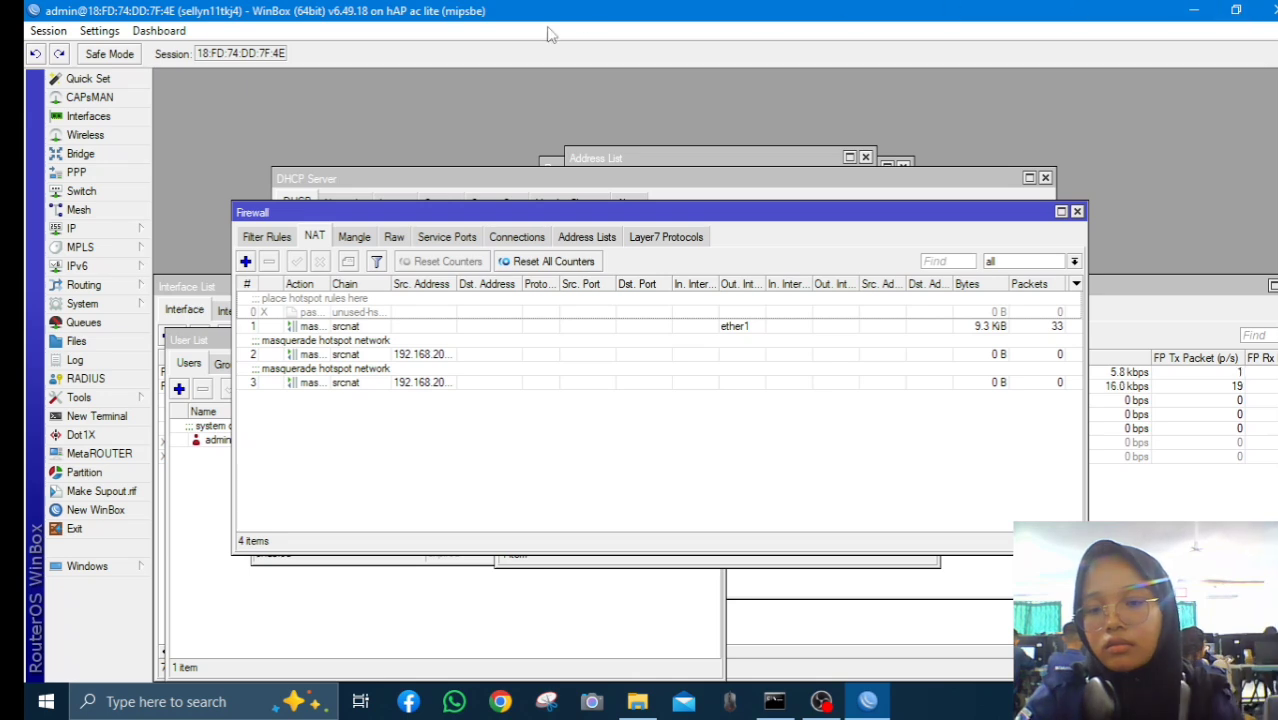
Reopen IP > Hotspot and rerun setup, finishing with DNS name sellyn.net and profile hsprof4
click(132, 231)
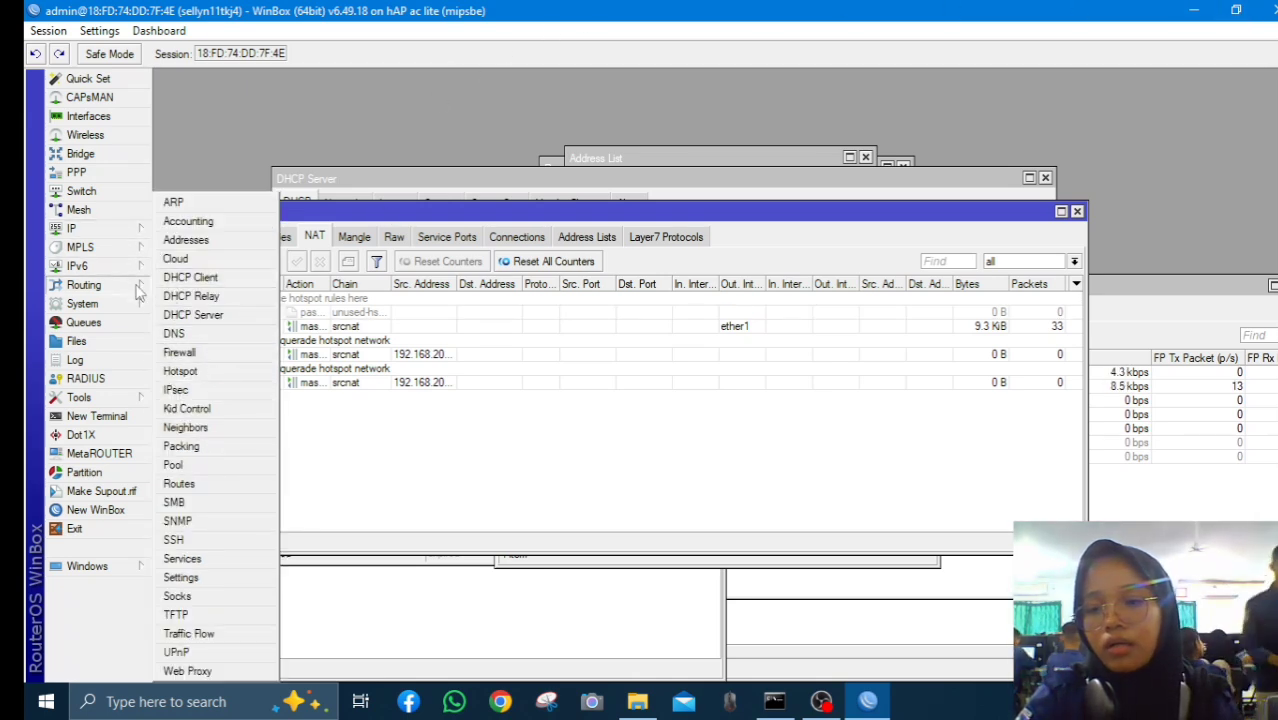
click(77, 266)
click(71, 228)
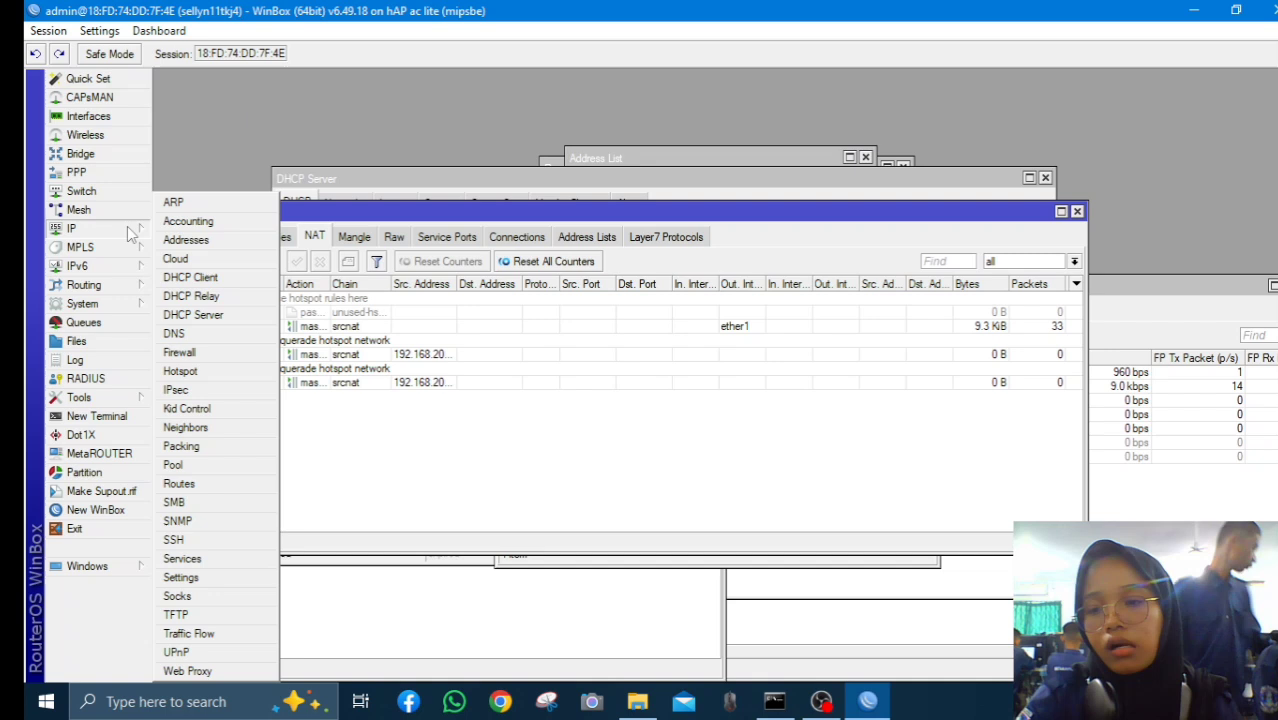
click(182, 372)
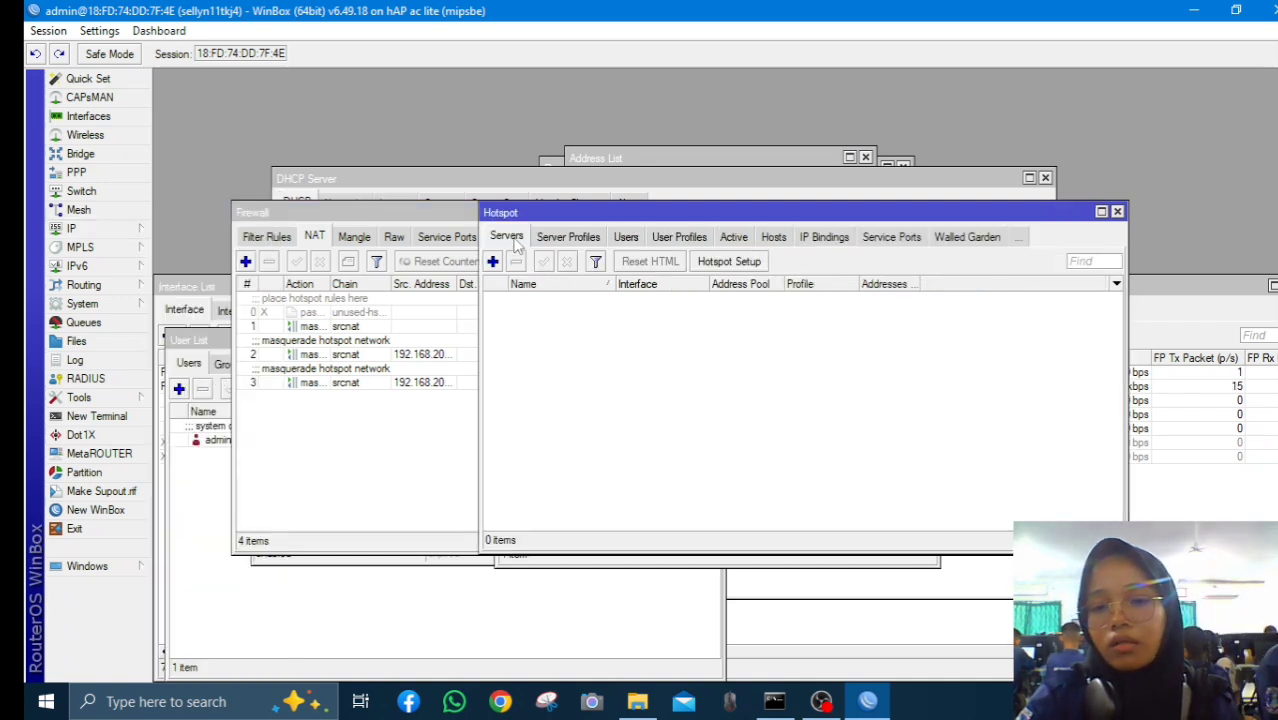
click(735, 262)
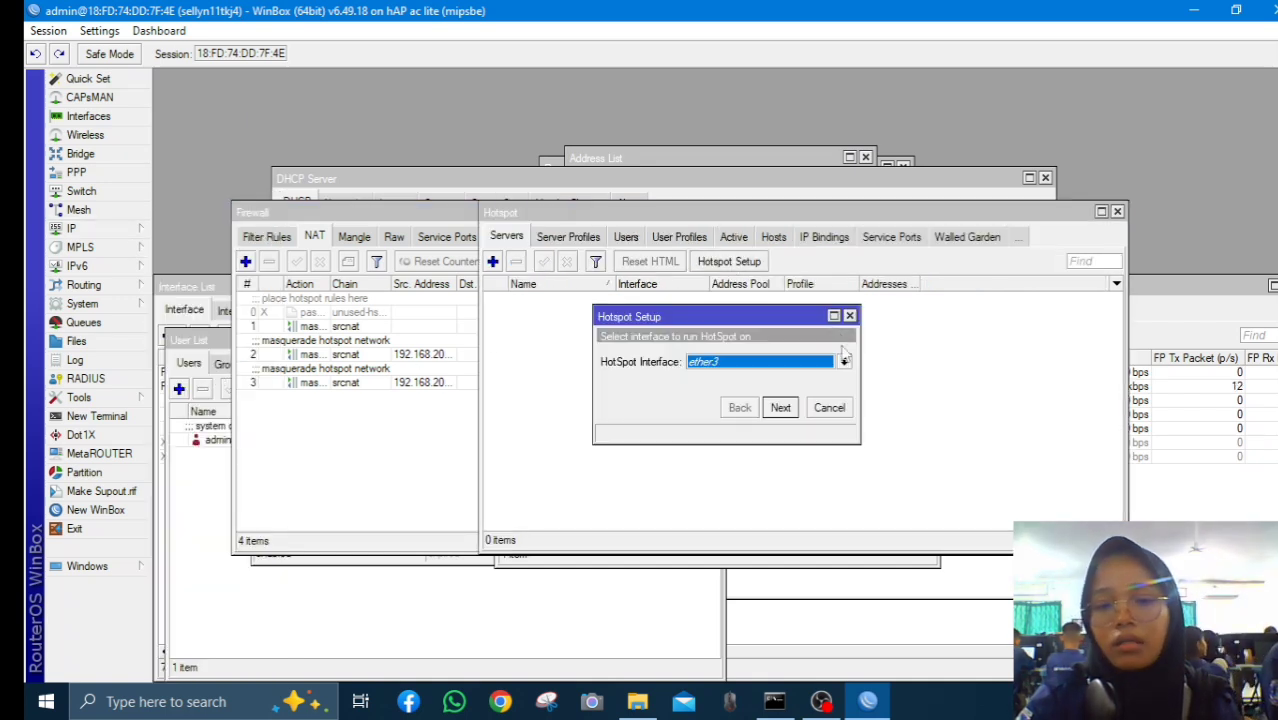
click(789, 412)
click(789, 412)
click(789, 412)
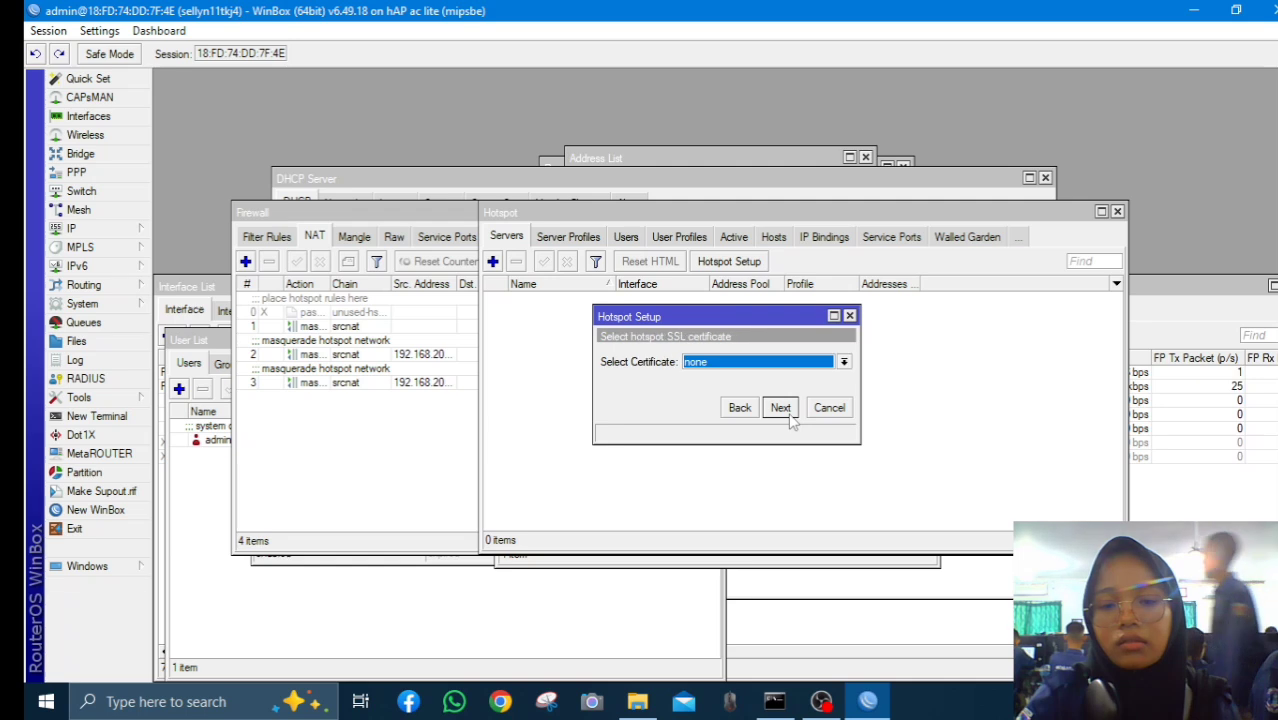
click(789, 412)
click(789, 412)
click(789, 412)
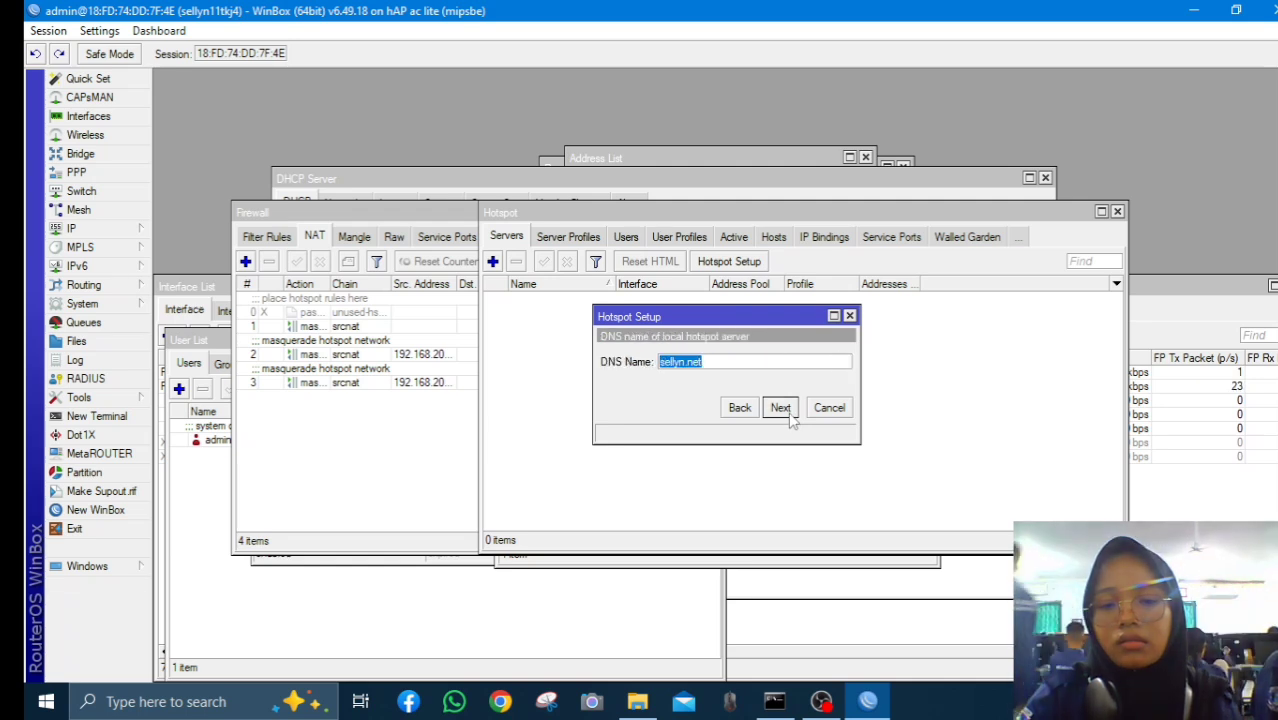
click(779, 409)
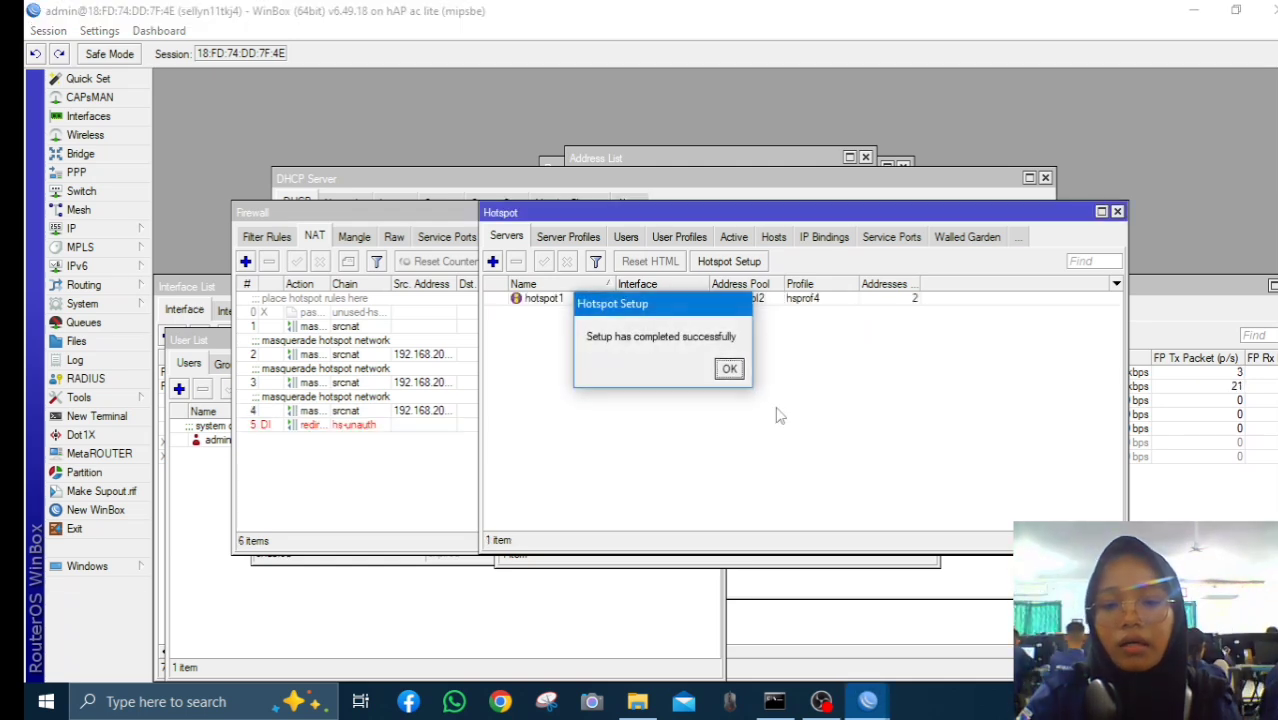
click(729, 367)
Tick Use RADIUS in the hsprof2 server profile, apply and close it
click(562, 238)
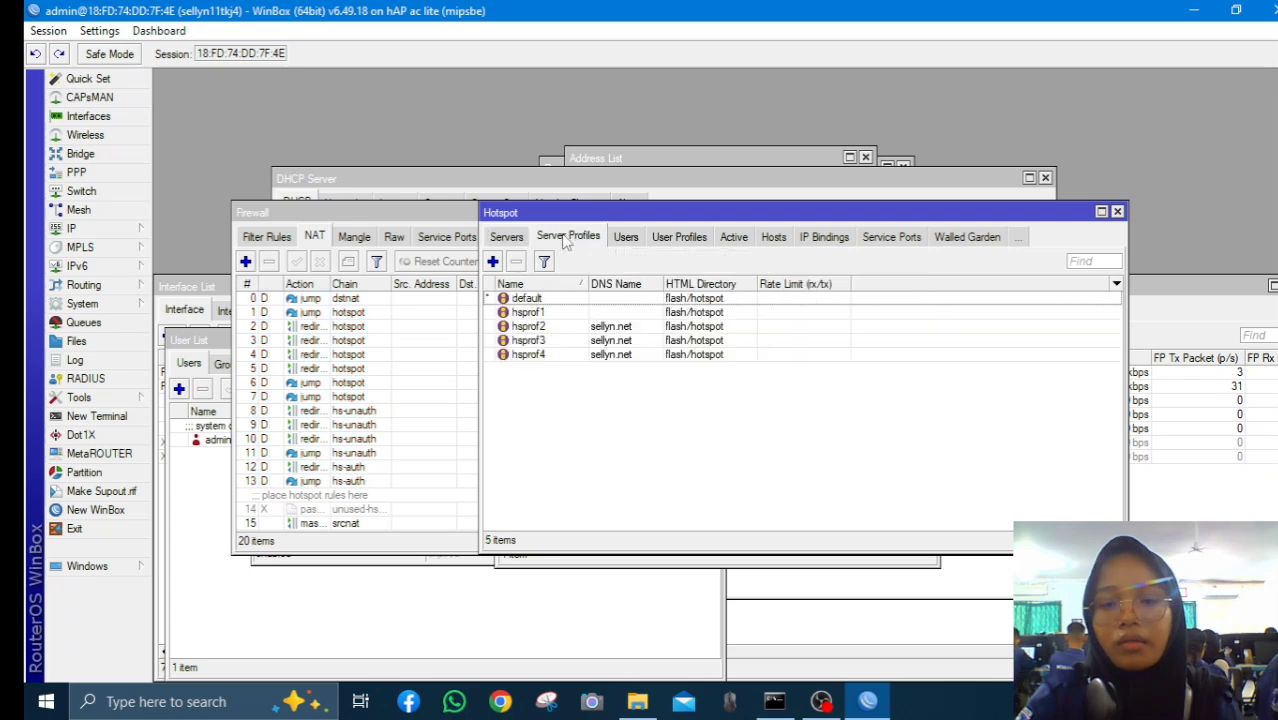
click(607, 327)
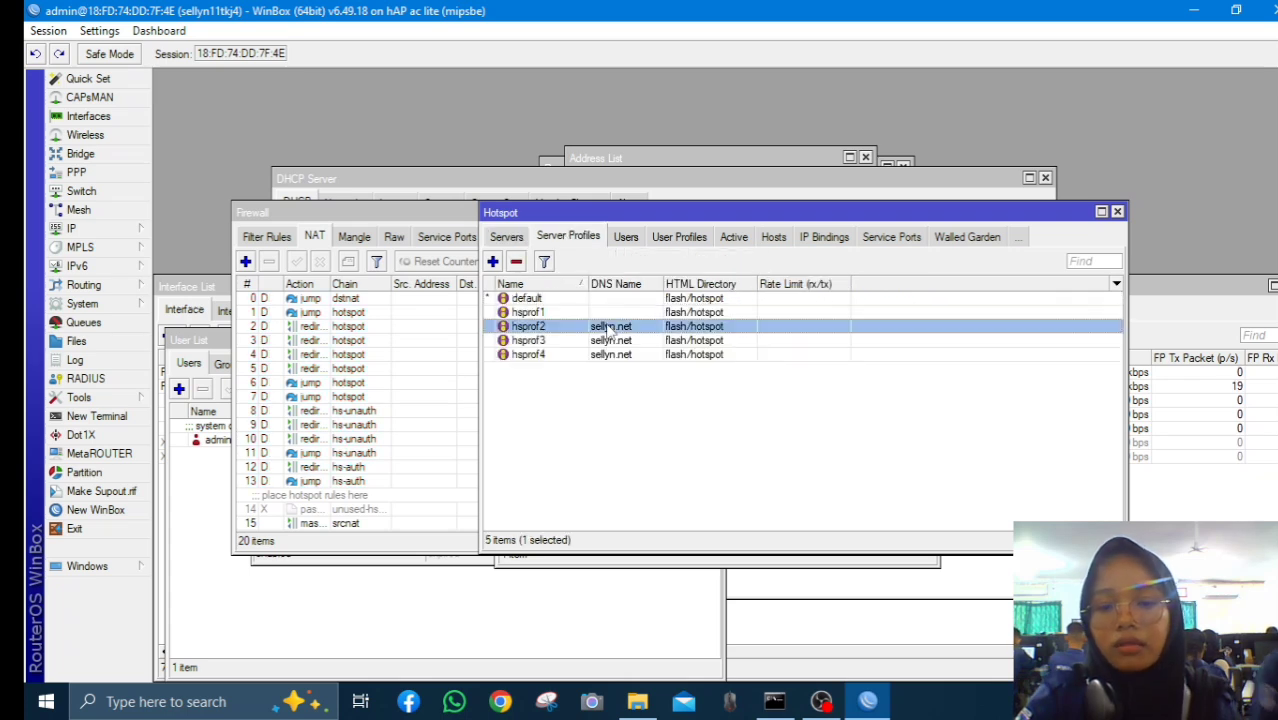
double_click(612, 328)
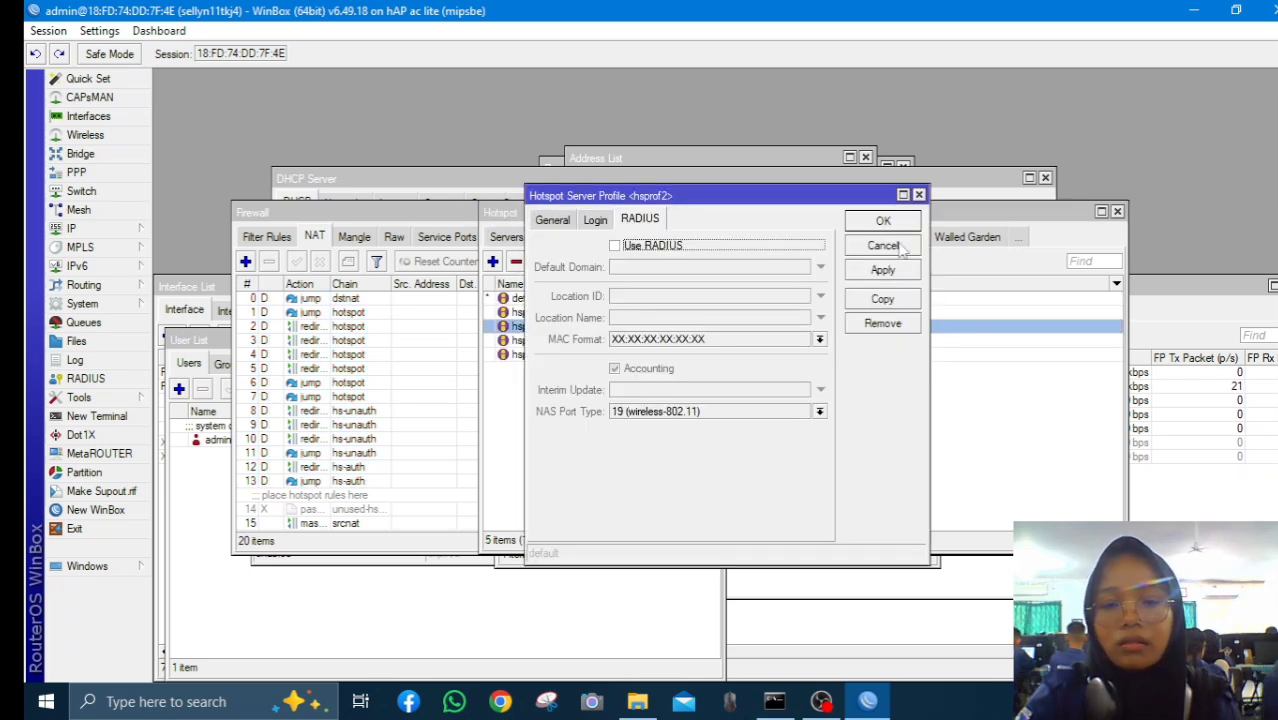
click(614, 246)
click(880, 270)
click(884, 221)
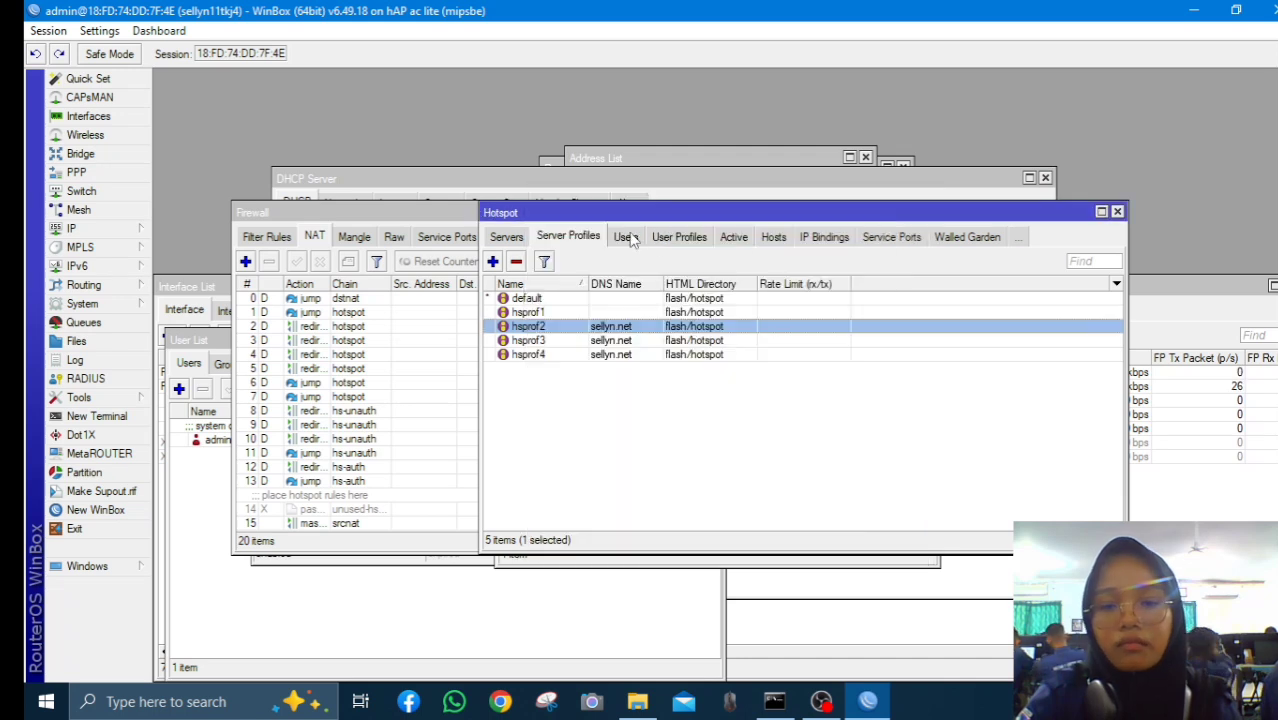
click(625, 238)
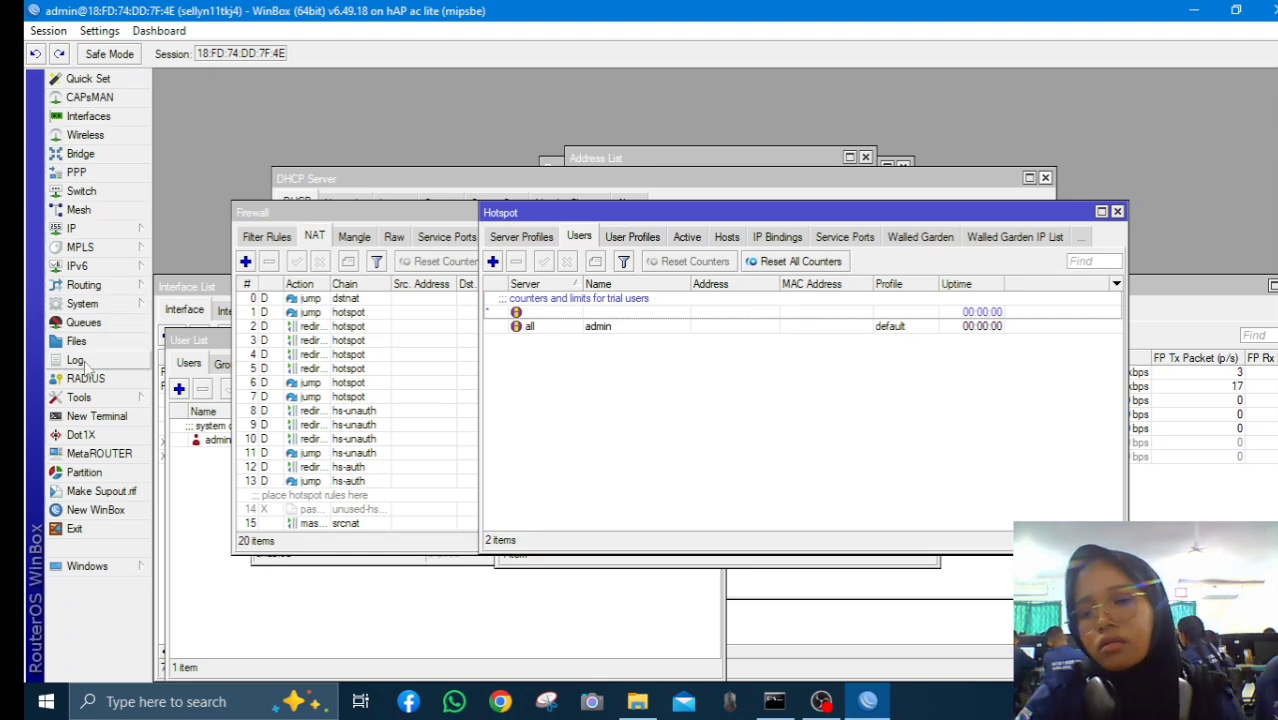
Enable Accept for incoming RADIUS requests and apply it
click(90, 379)
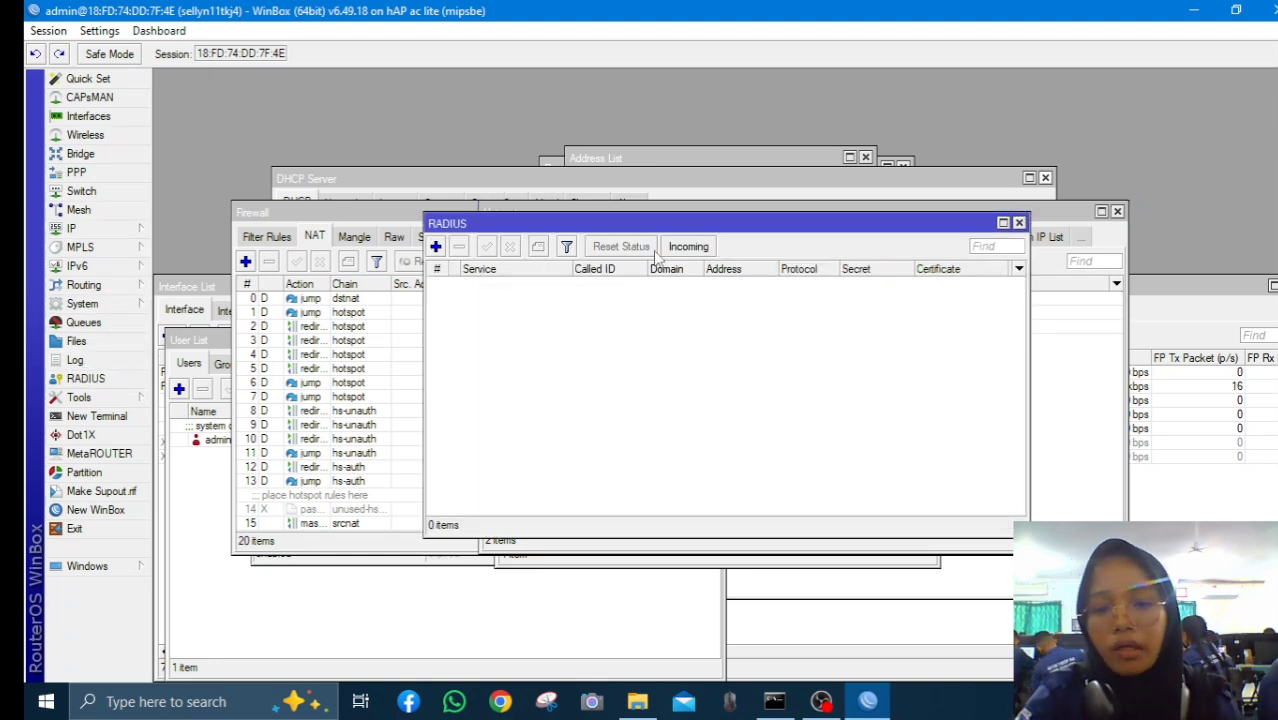
click(688, 248)
click(686, 327)
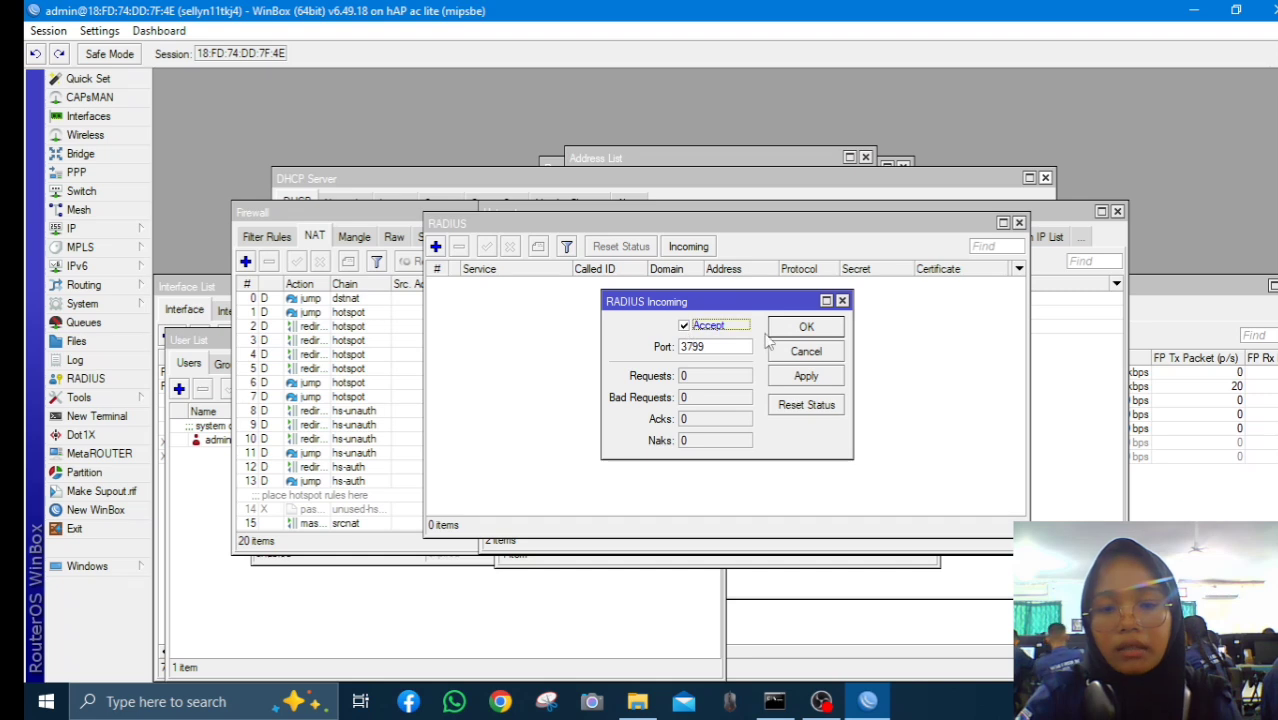
click(790, 376)
click(805, 328)
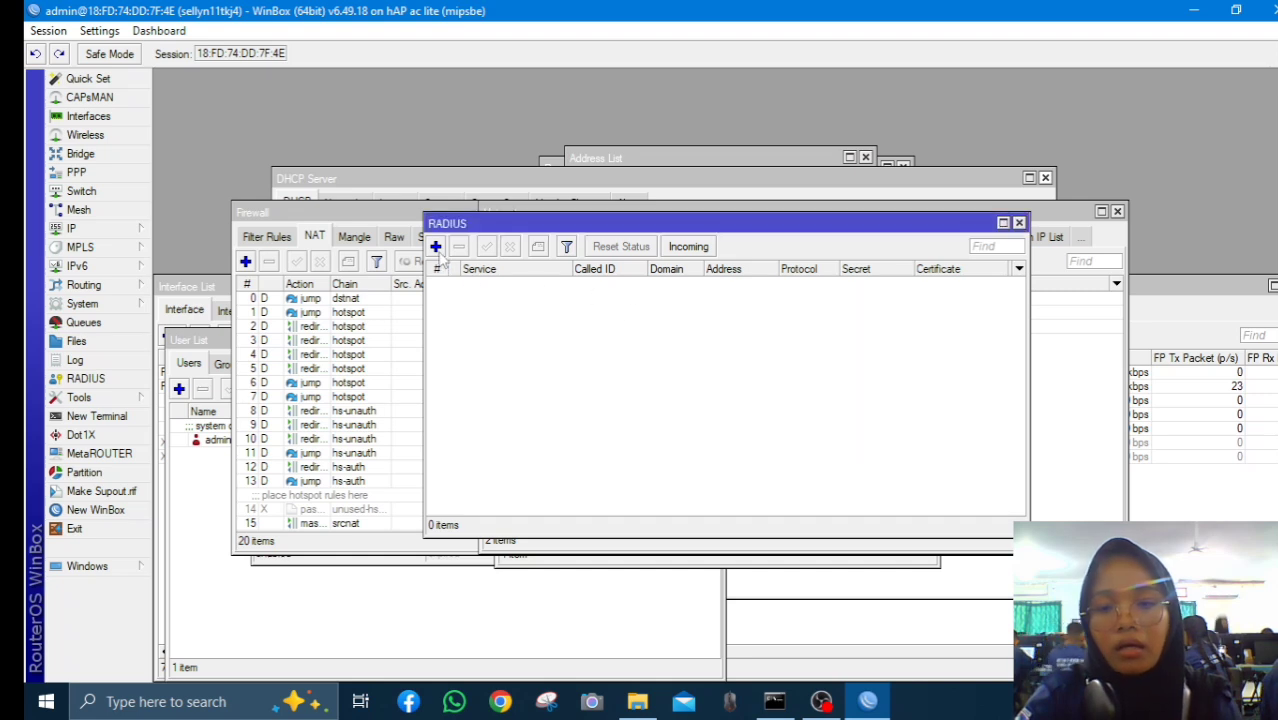
Start a new RADIUS server entry with the hotspot and login services ticked
click(436, 247)
click(733, 280)
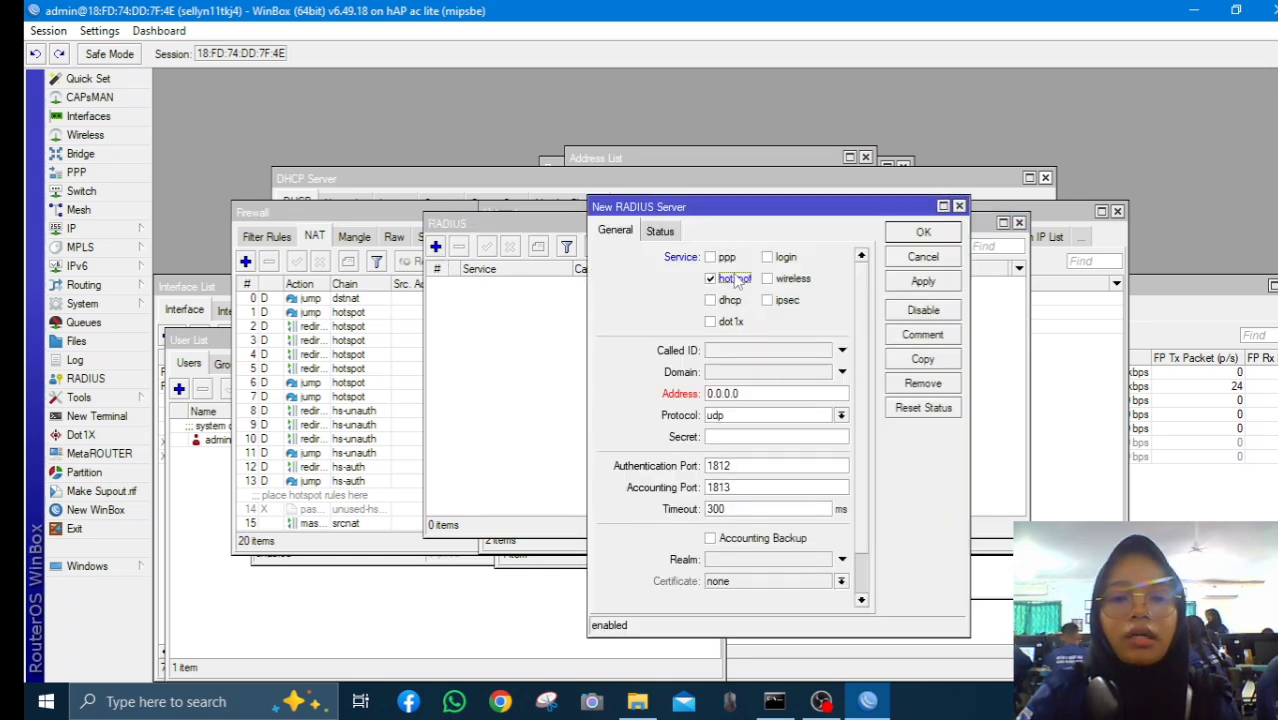
click(767, 258)
click(740, 394)
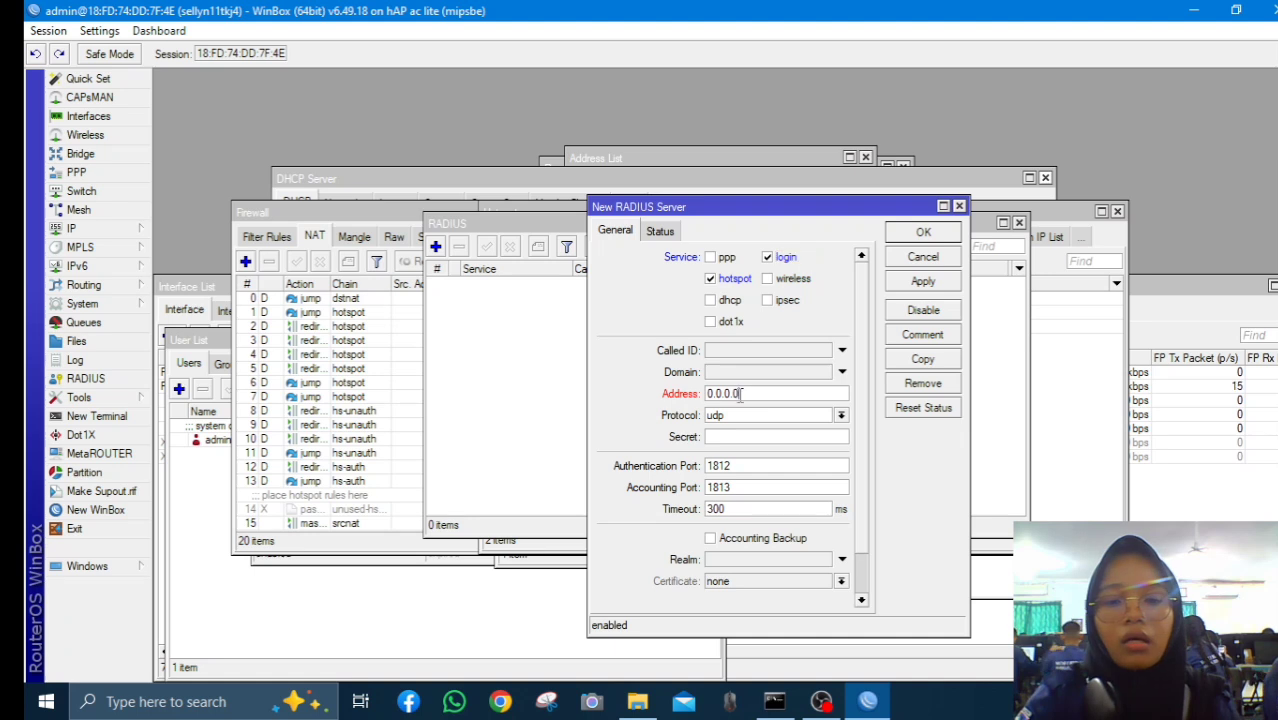
Copy ether1's DHCP client address 172.16.131.153 from its Status tab
click(80, 228)
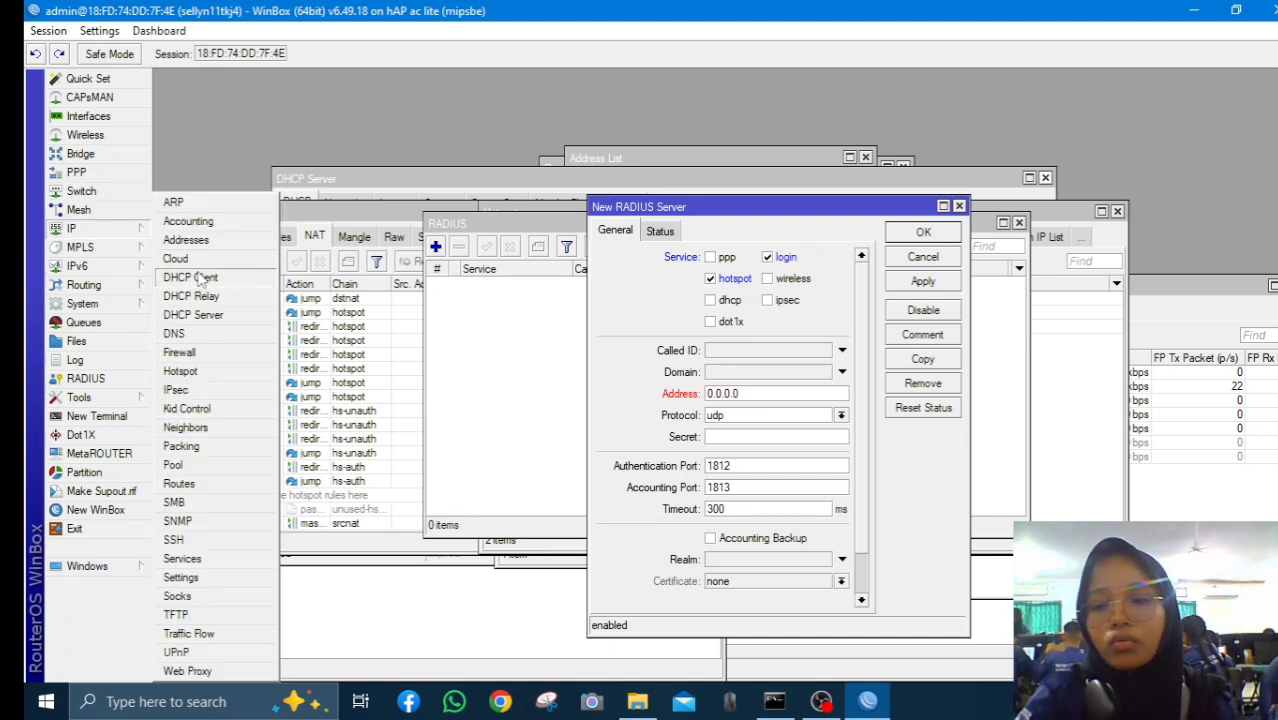
click(198, 278)
double_click(568, 272)
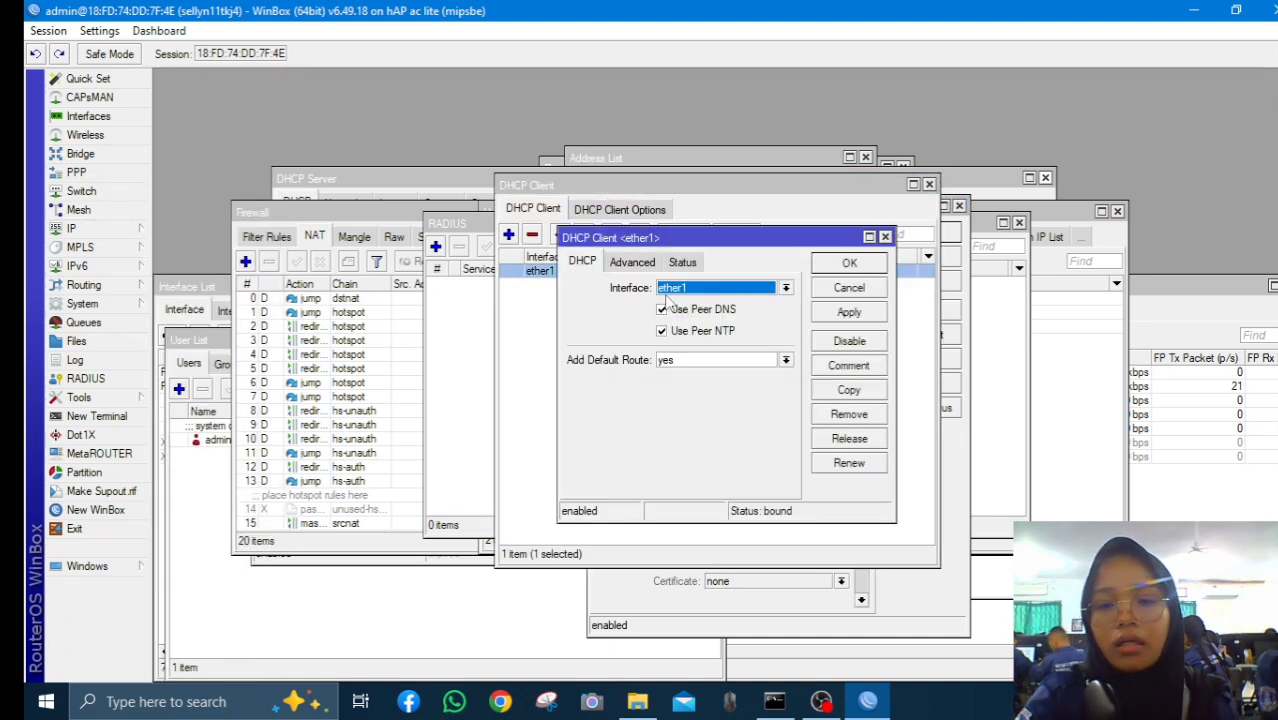
click(683, 263)
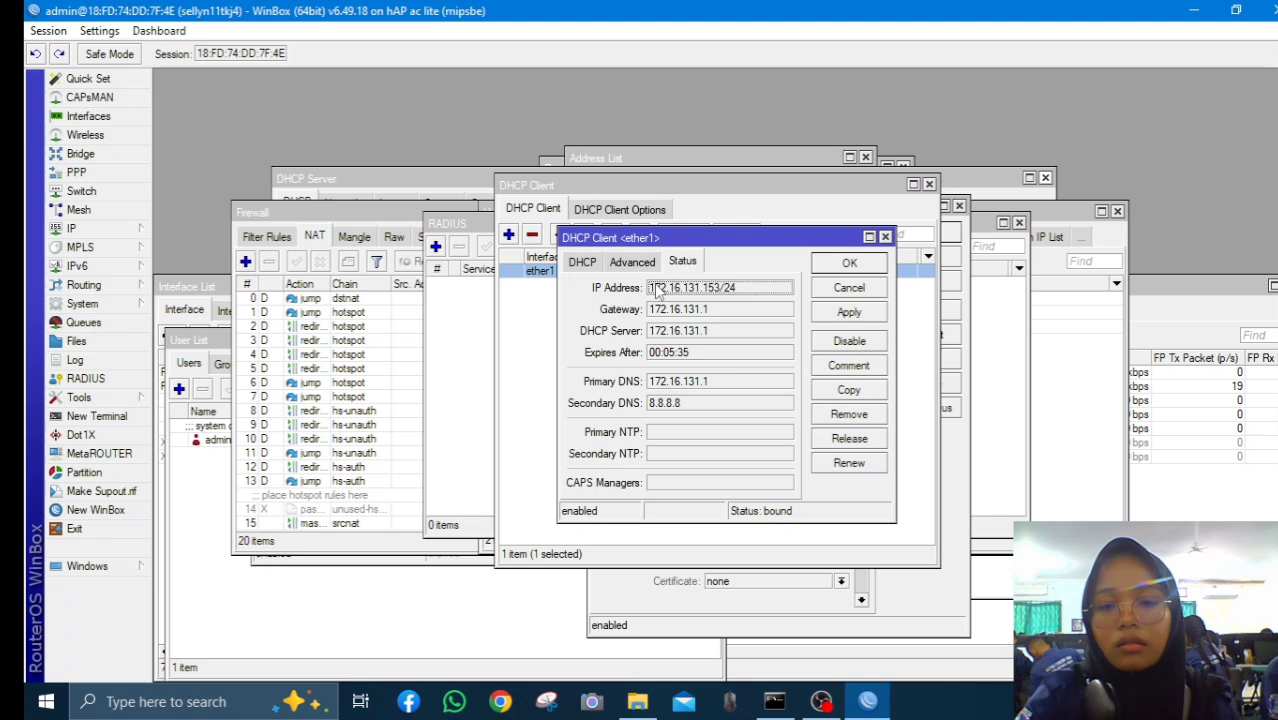
drag(651, 289, 722, 303)
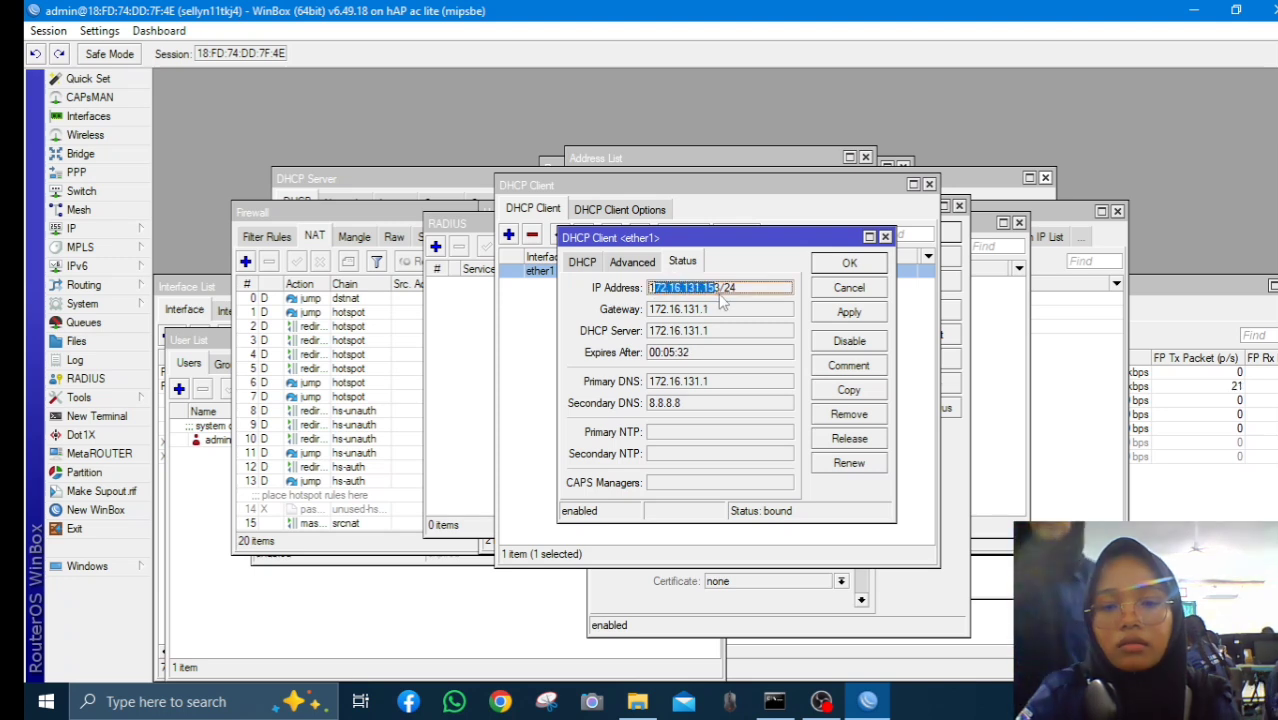
right_click(712, 291)
click(756, 297)
click(531, 299)
Add a new RADIUS server with address 172.16.131.153 pasted over 0.0.0.0
click(493, 288)
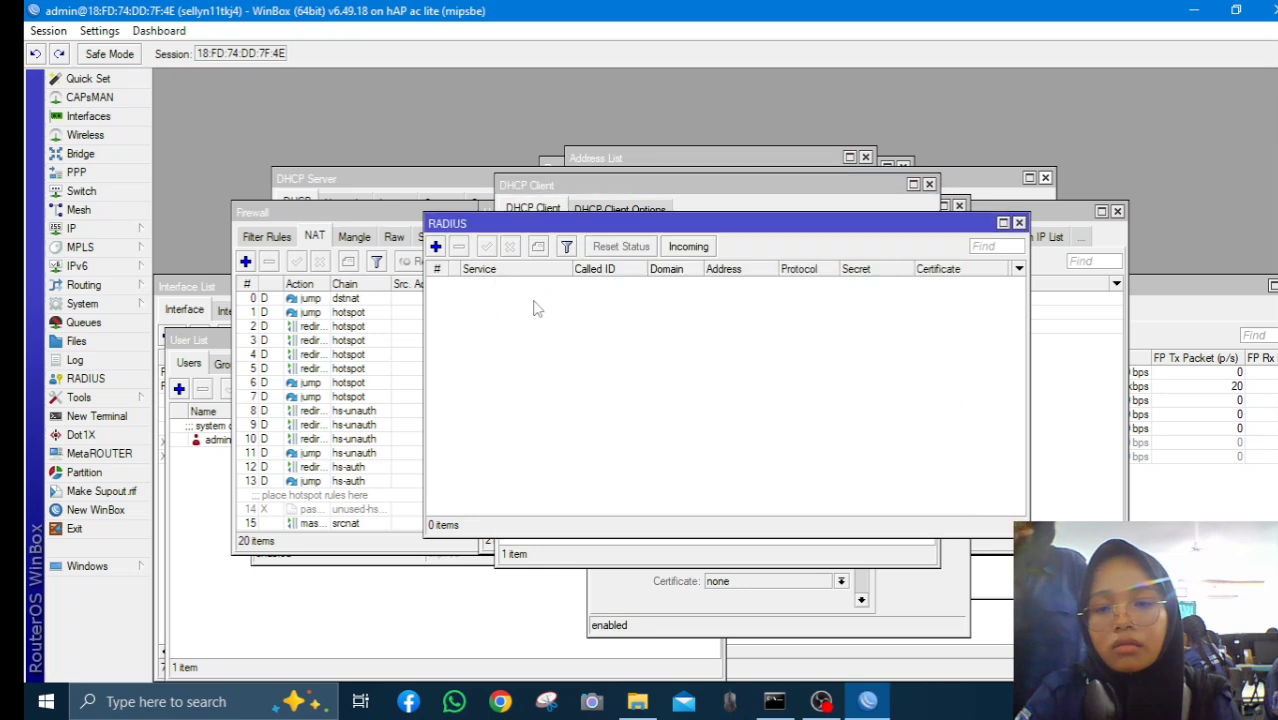
click(436, 247)
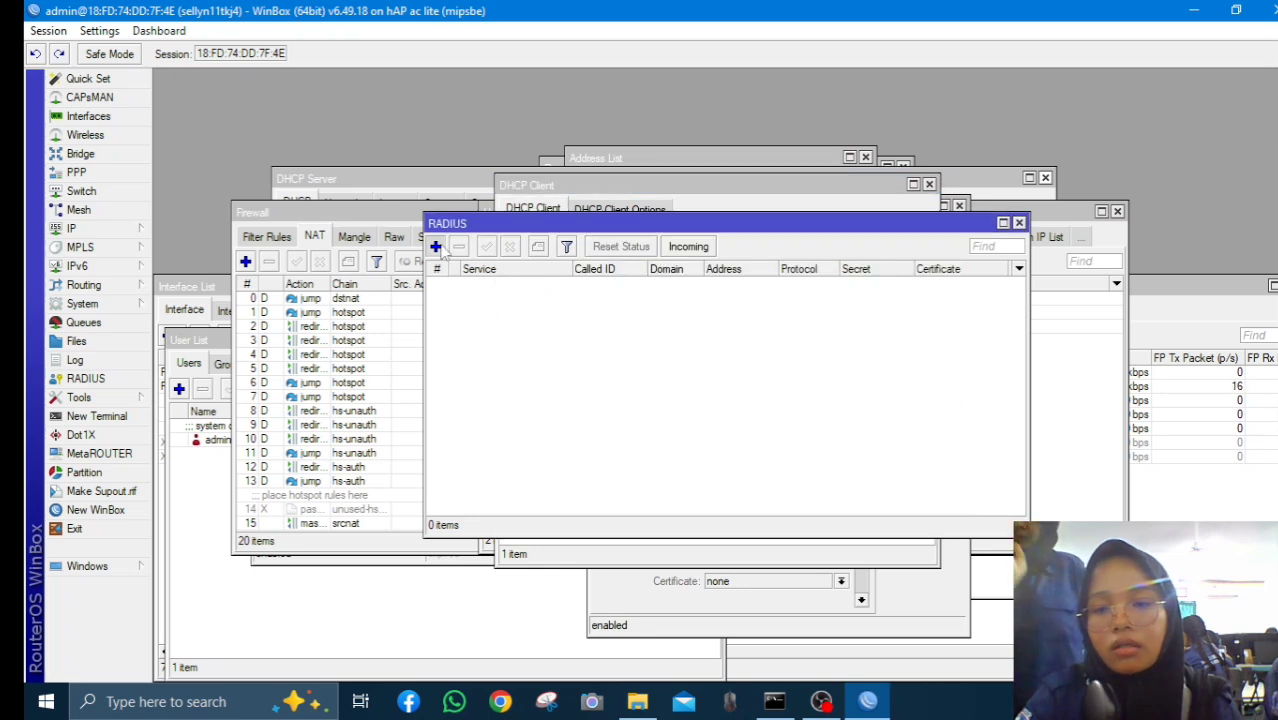
click(737, 396)
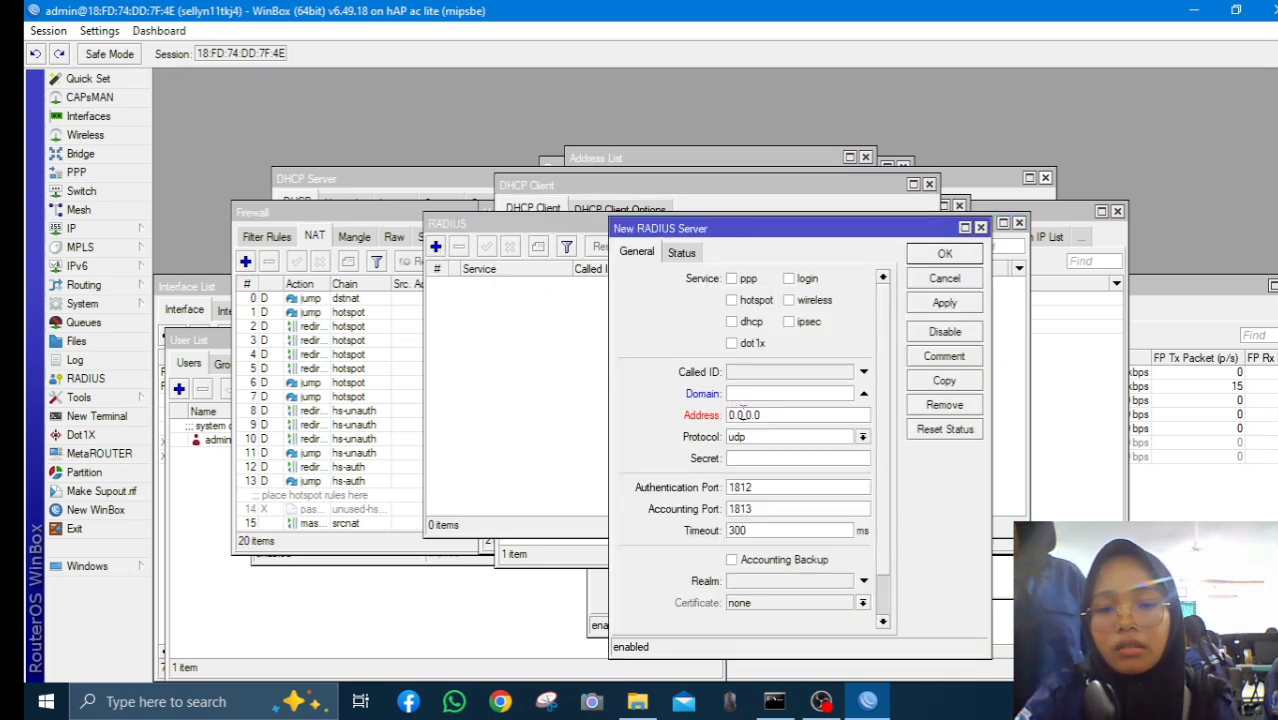
drag(731, 418, 763, 418)
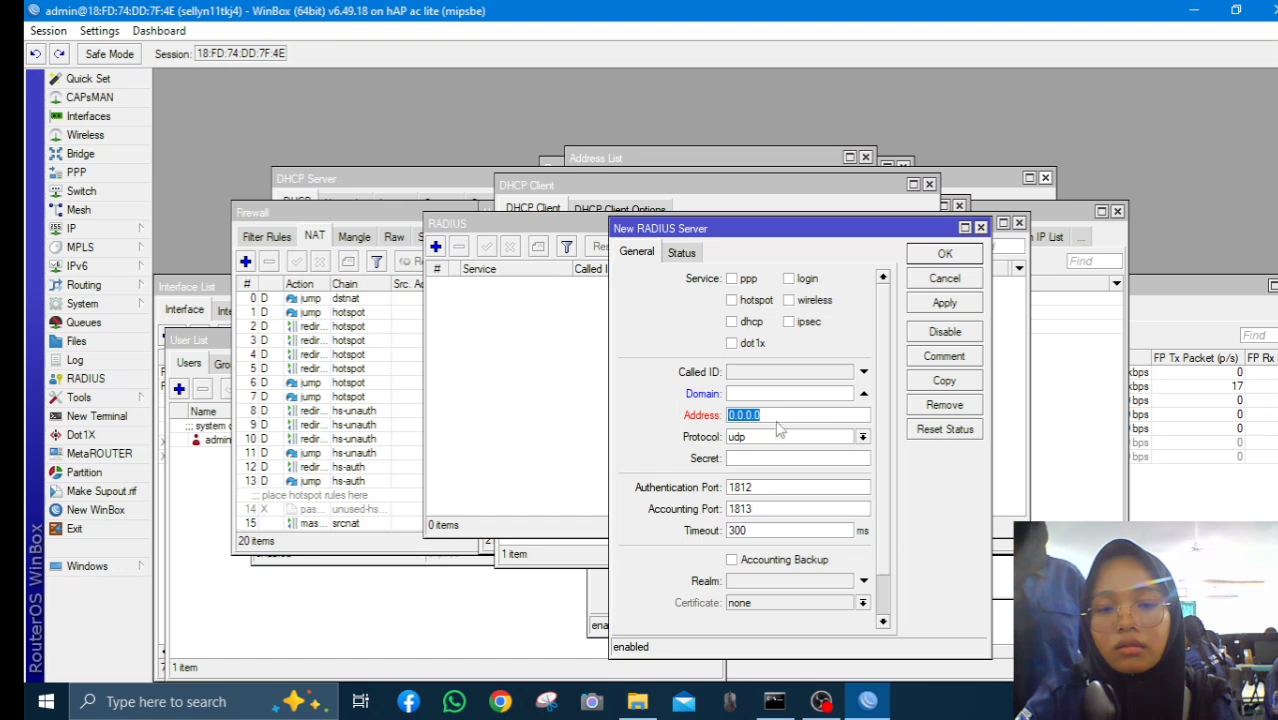
right_click(780, 428)
click(827, 474)
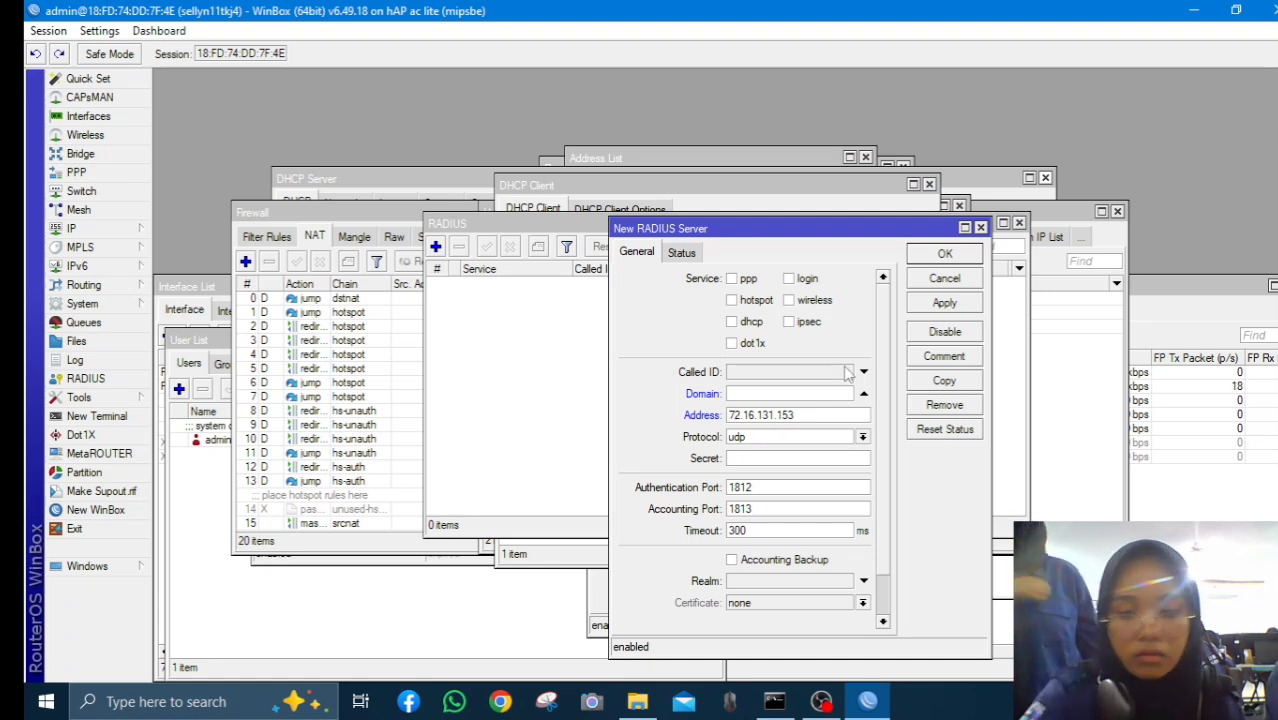
key(Home)
text(1)
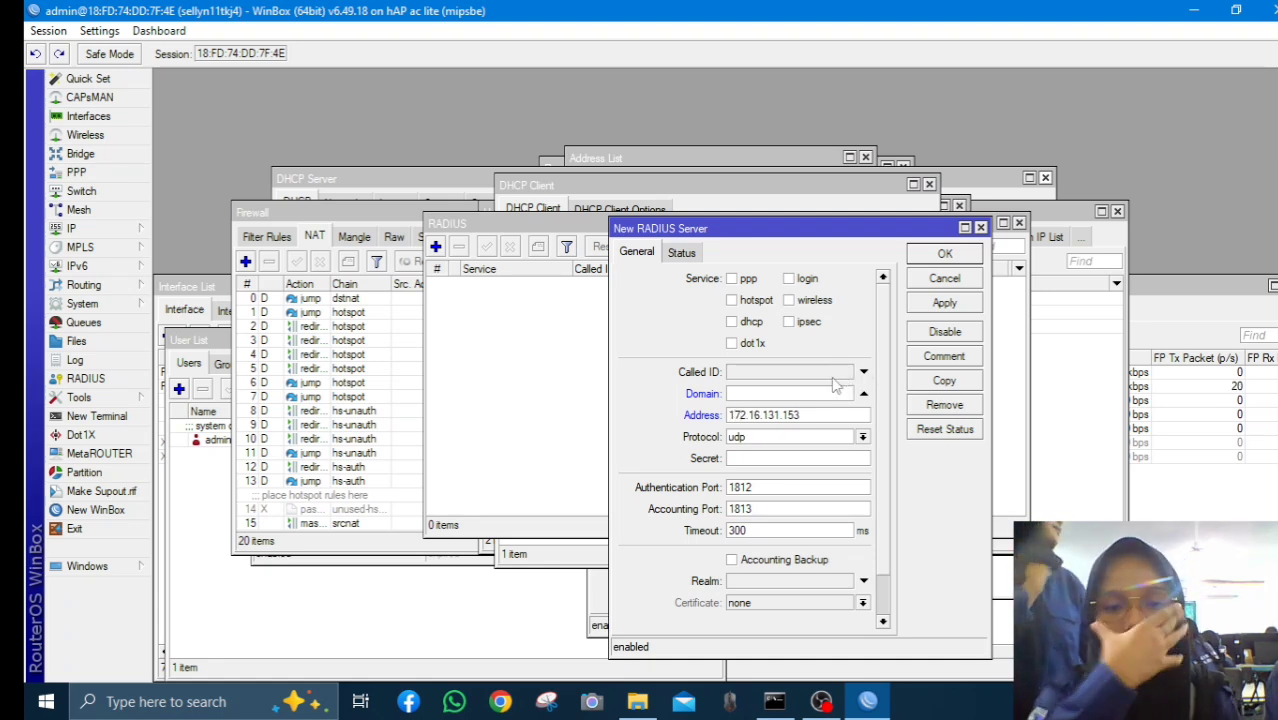
Enter the RADIUS shared secret and enable the hotspot and login services
click(760, 458)
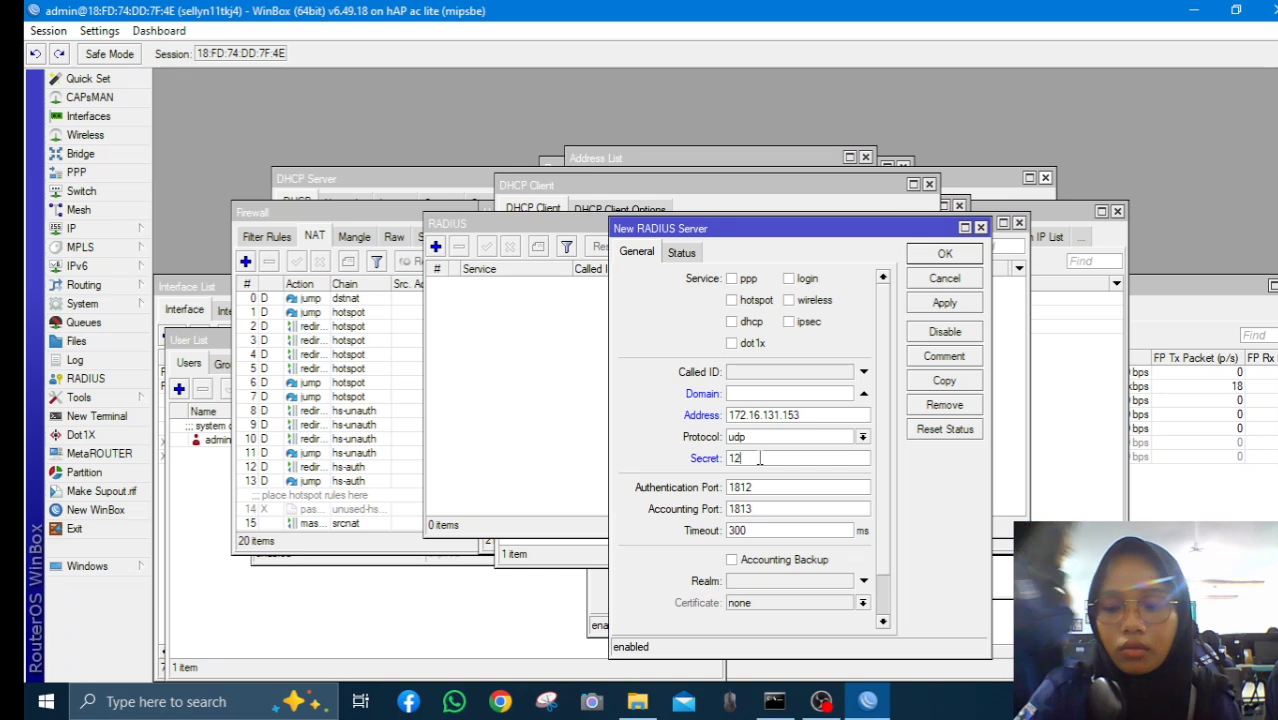
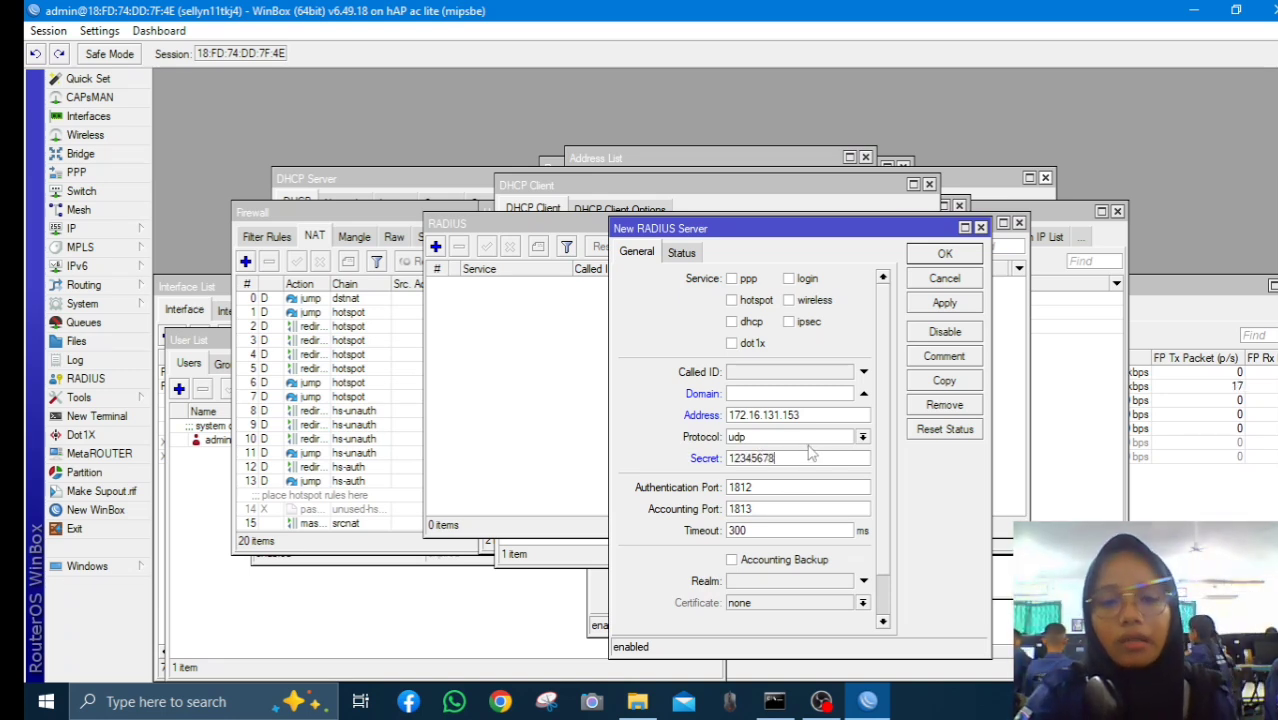
click(755, 300)
click(789, 279)
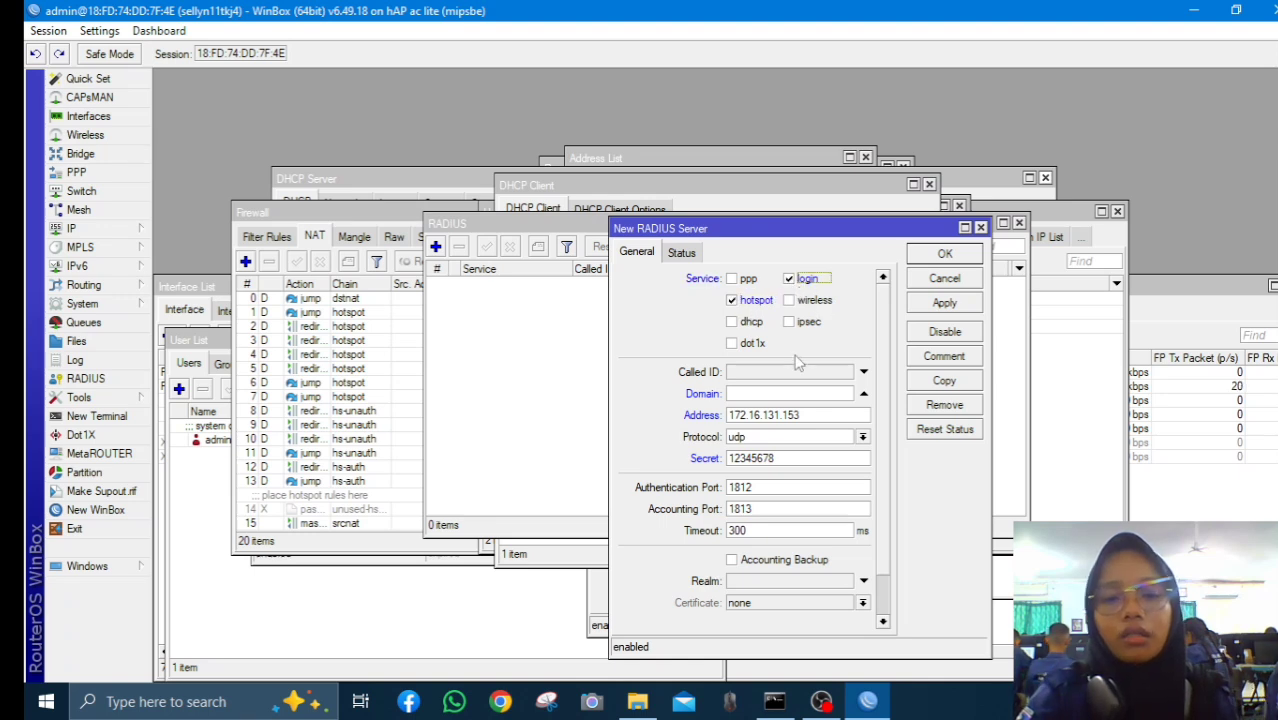
Check the ether1 DHCP client's lease status under IP > DHCP Client
click(100, 228)
click(190, 277)
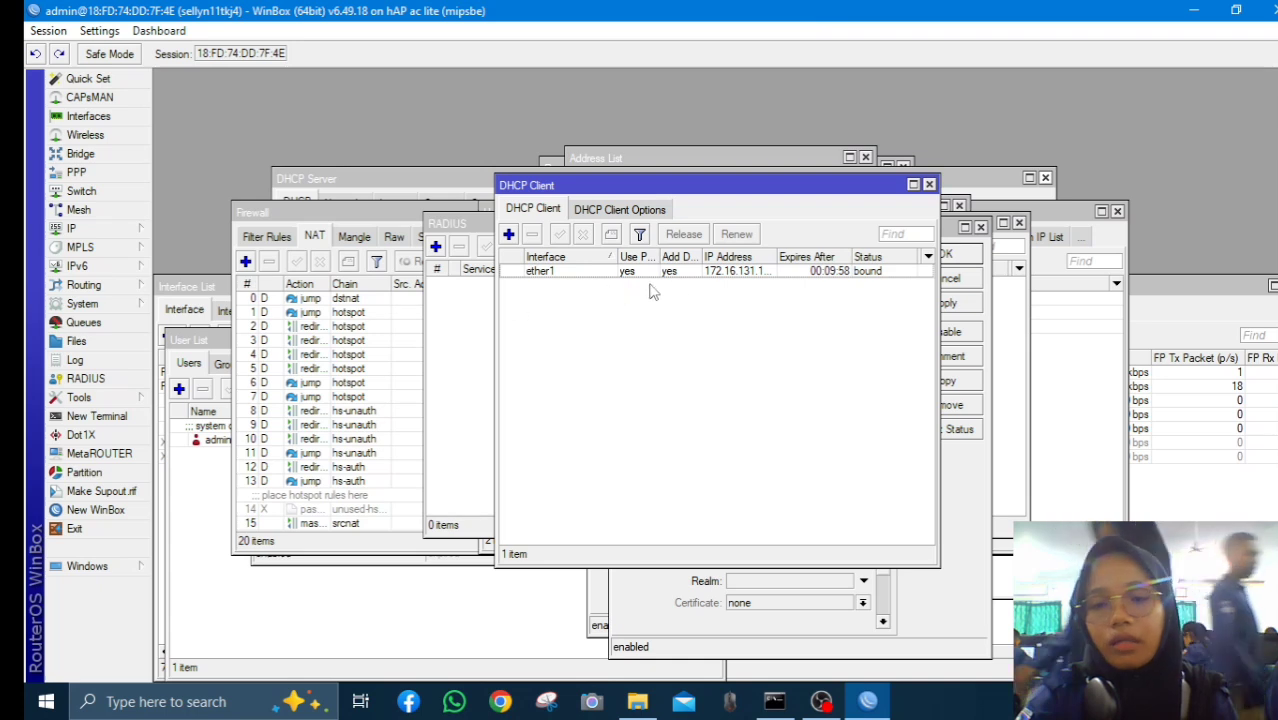
double_click(688, 273)
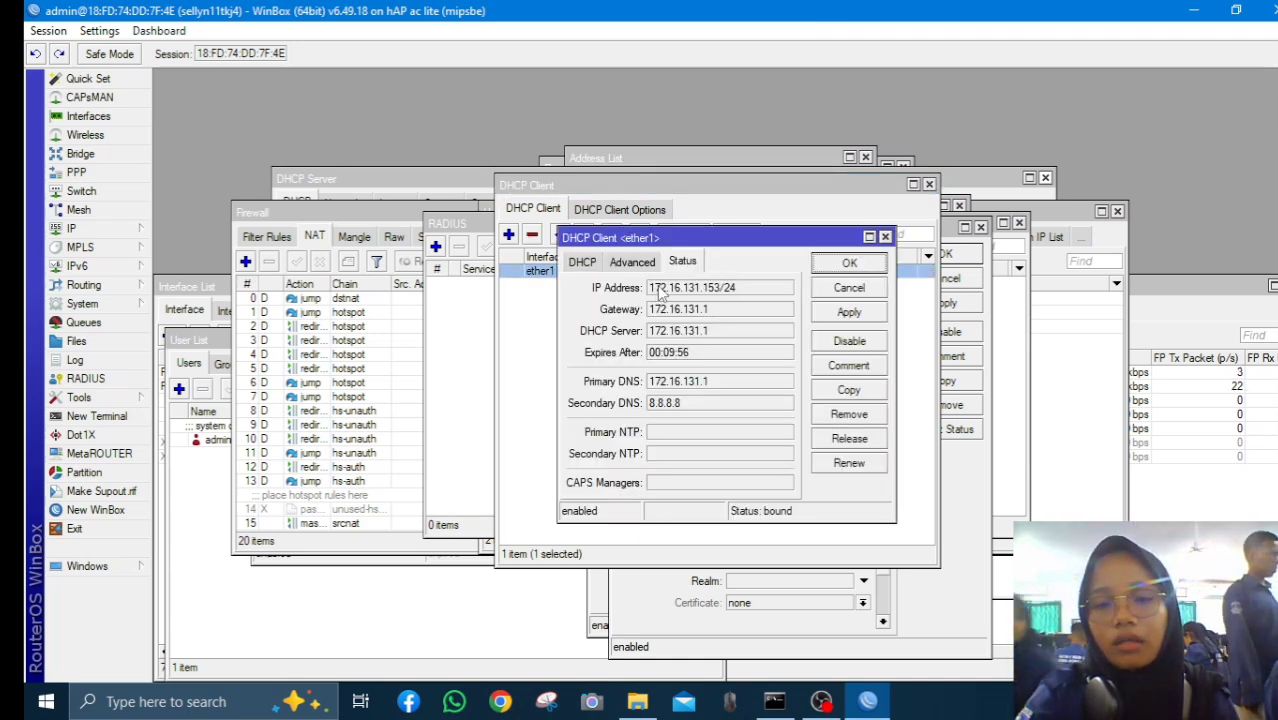
Add a RADIUS server for hotspot and login at address 172.16.131.153
click(459, 335)
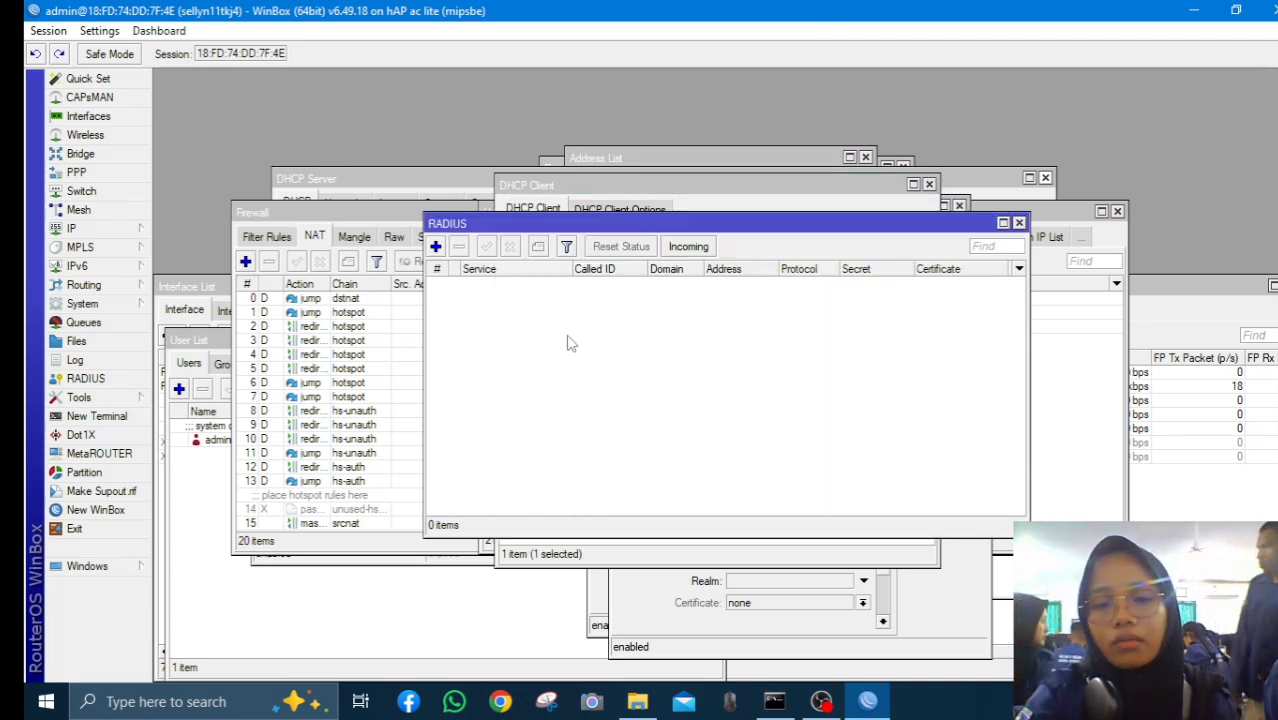
click(436, 246)
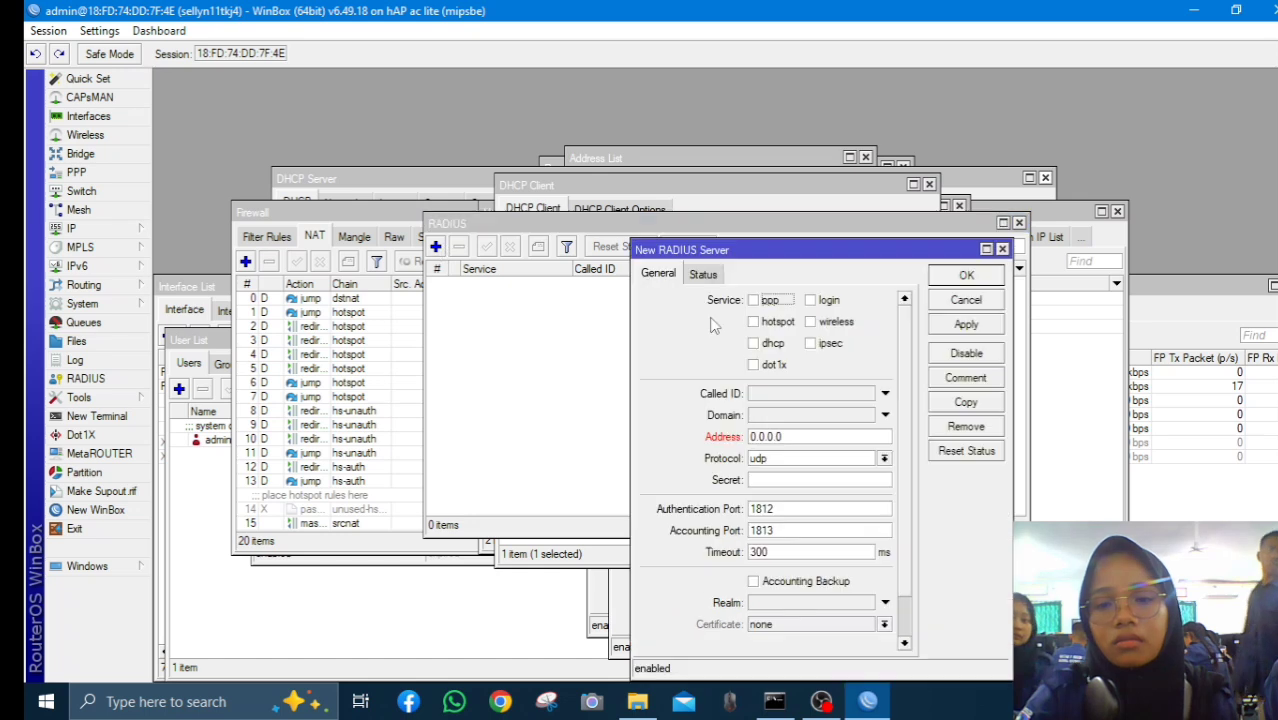
click(756, 322)
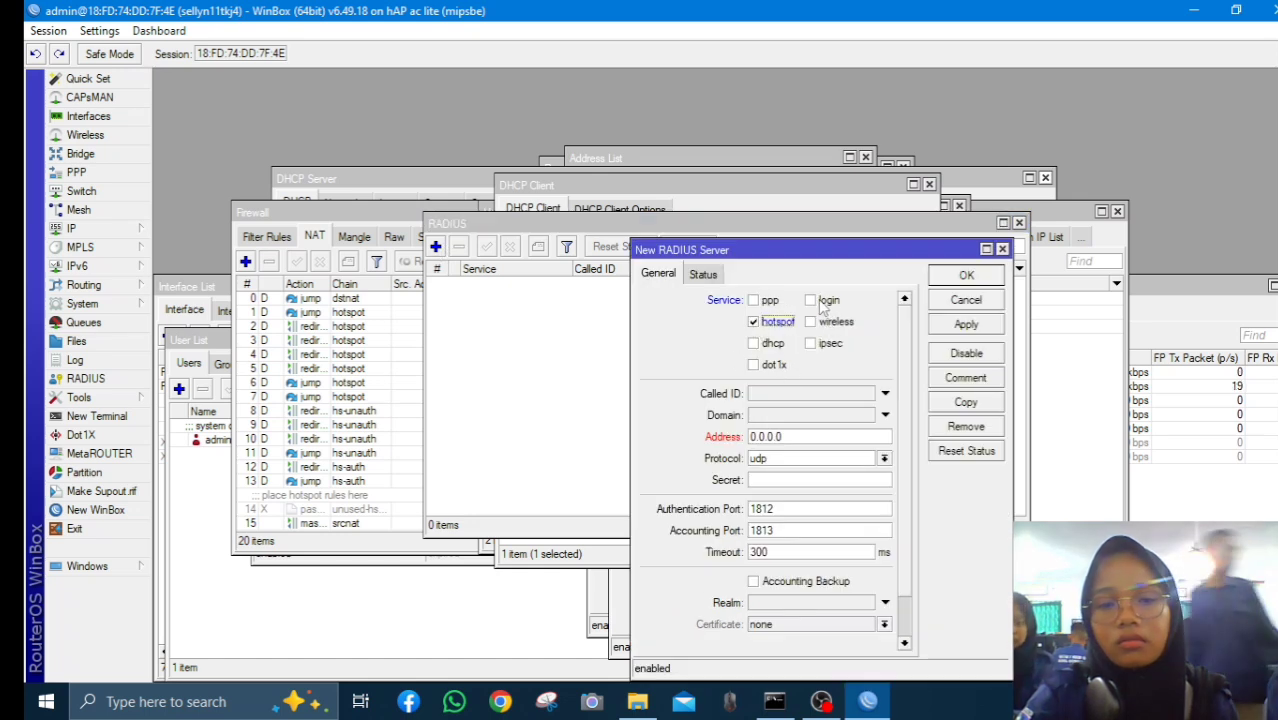
click(822, 301)
drag(752, 436, 808, 455)
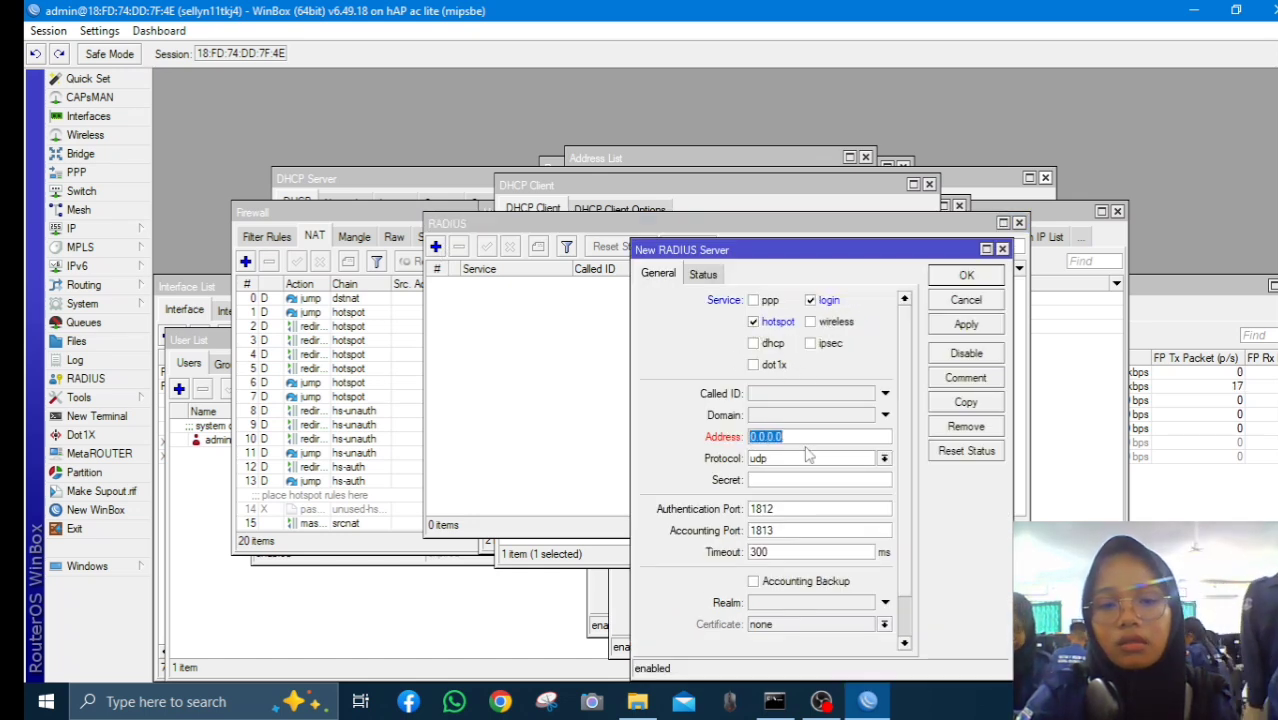
right_click(800, 440)
click(845, 491)
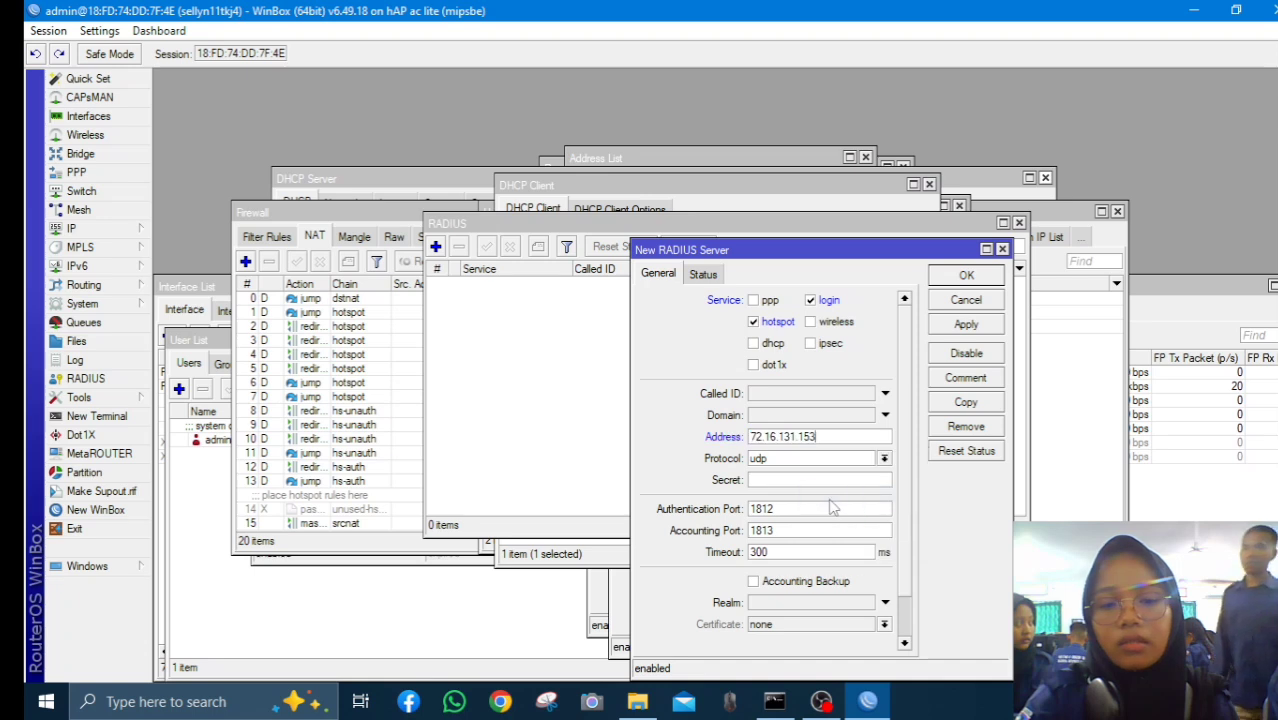
click(752, 437)
text(1)
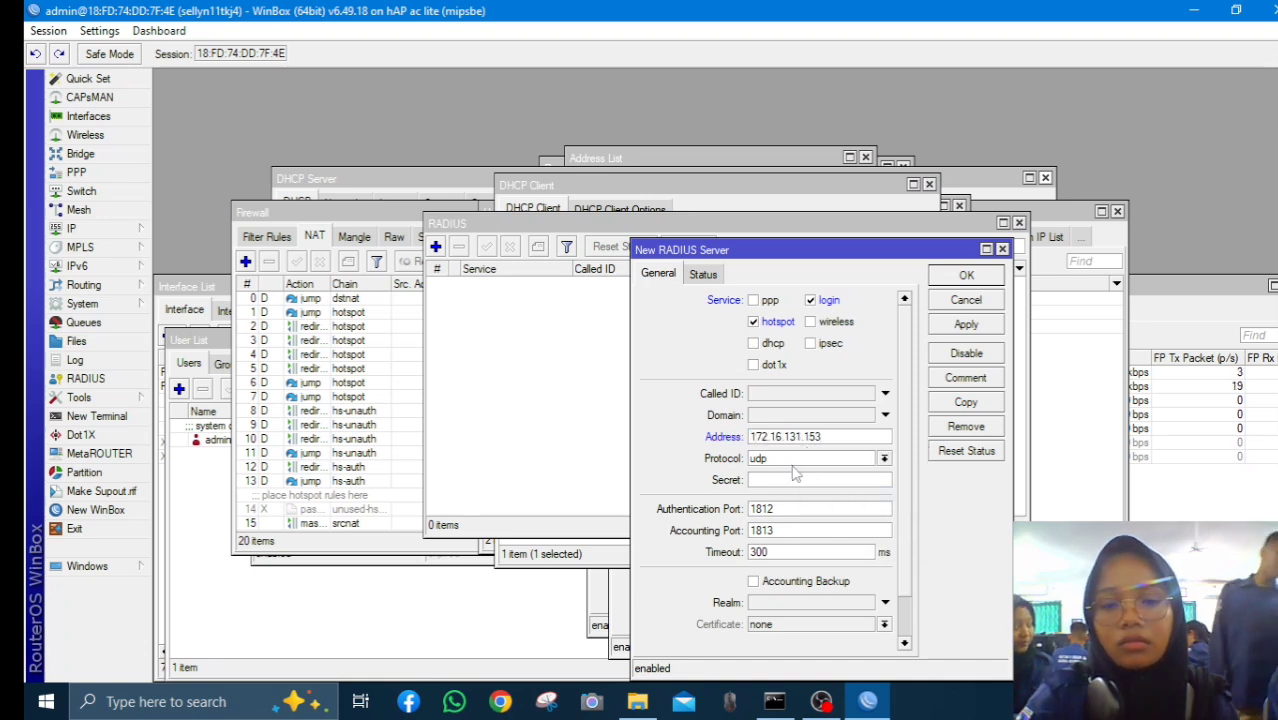
Enter the RADIUS shared secret, then apply and save the server entry
click(779, 480)
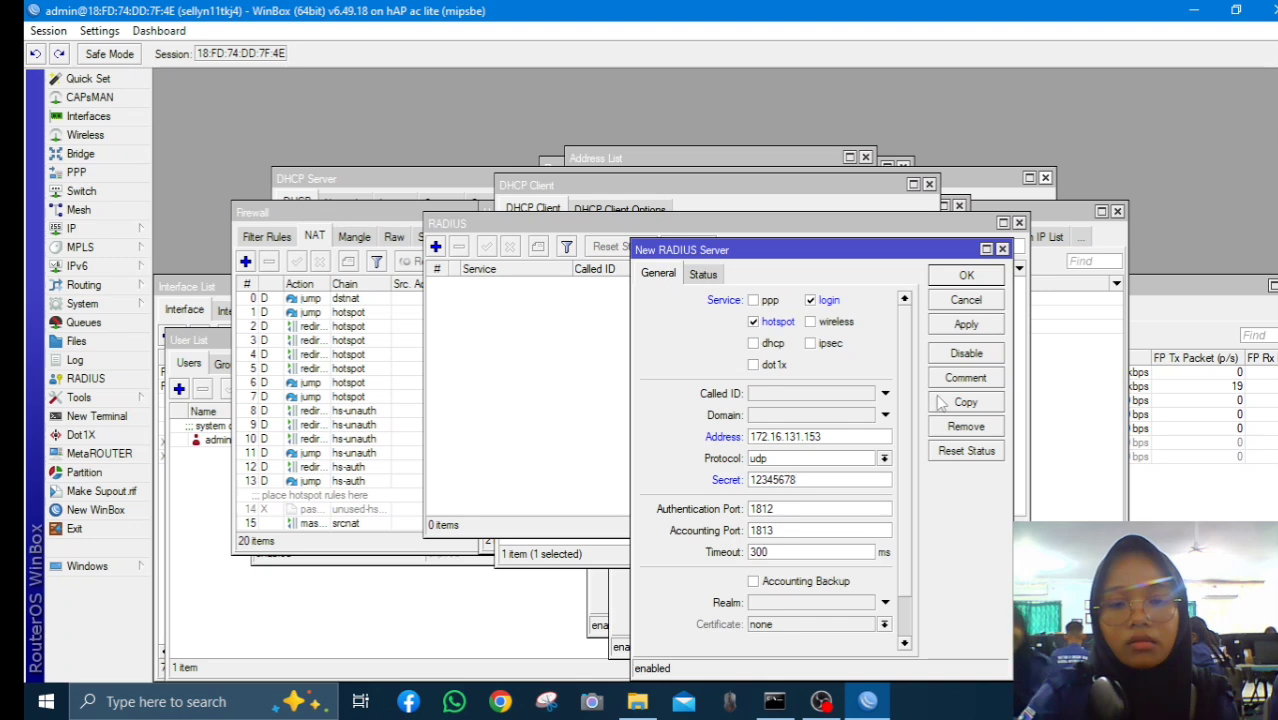
click(966, 325)
click(966, 276)
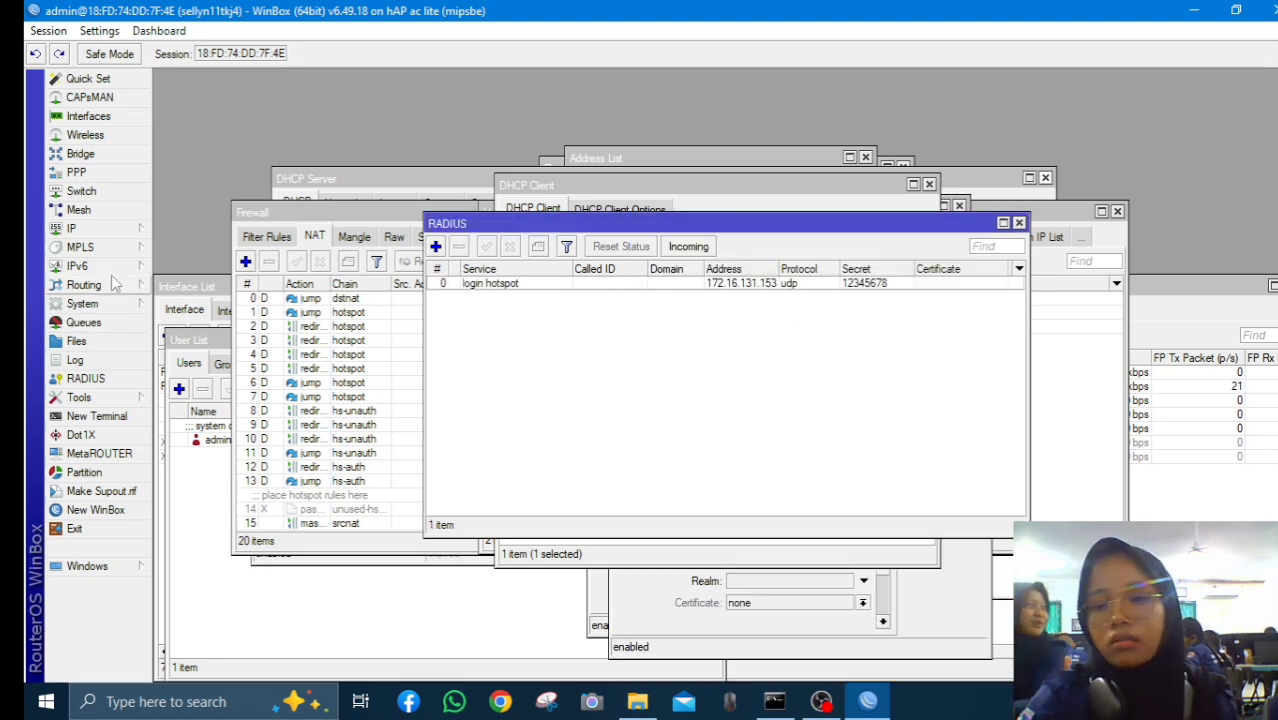
Recheck the ether1 DHCP client status, then briefly open and close Chrome
click(122, 229)
click(210, 277)
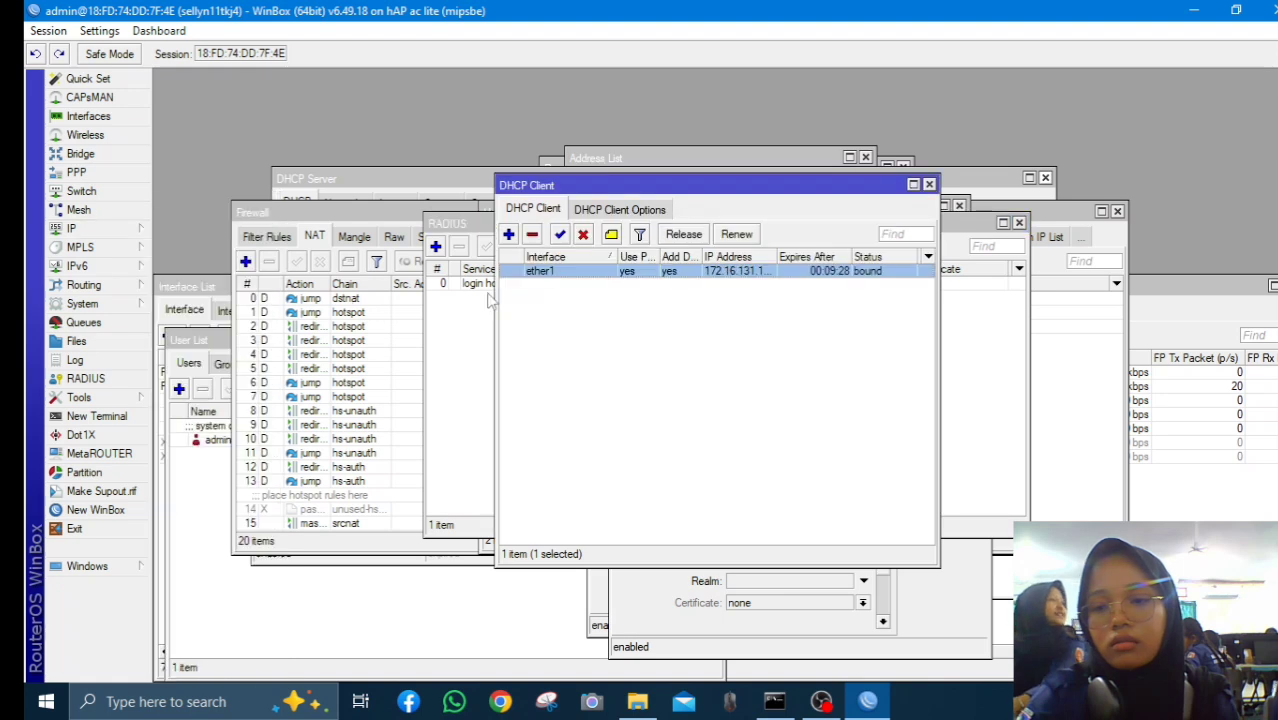
double_click(586, 276)
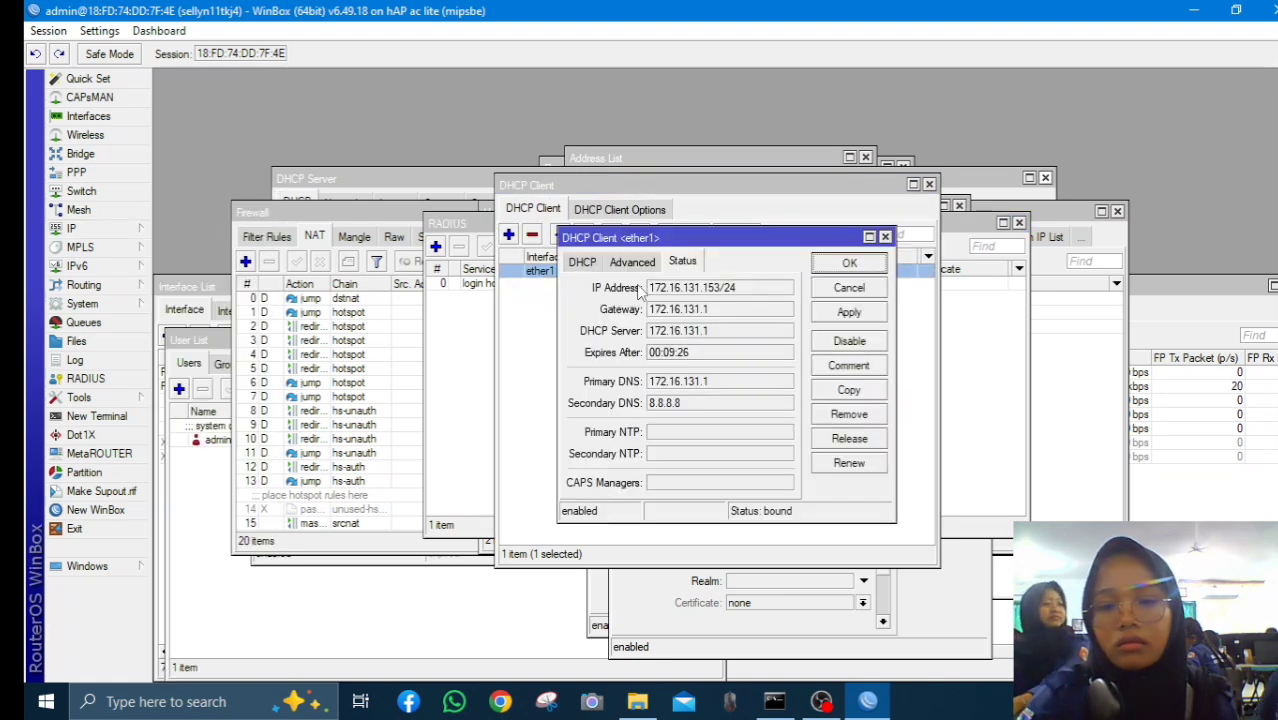
click(508, 309)
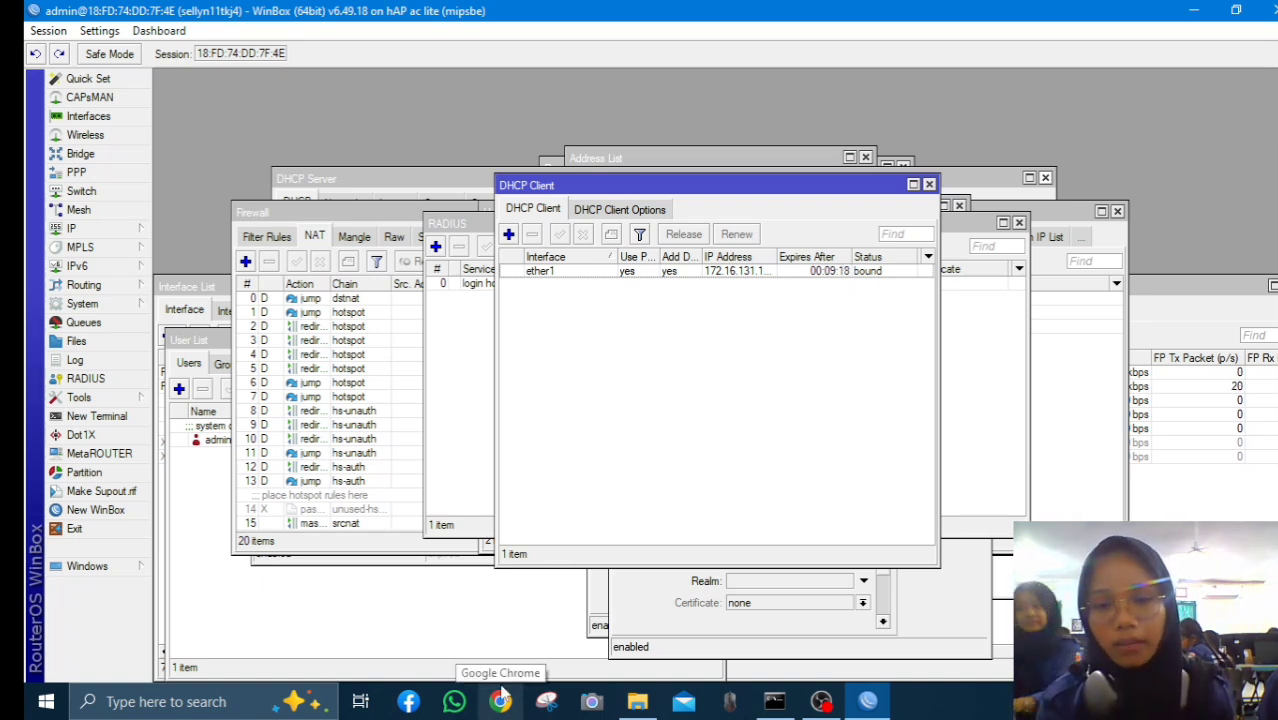
click(503, 697)
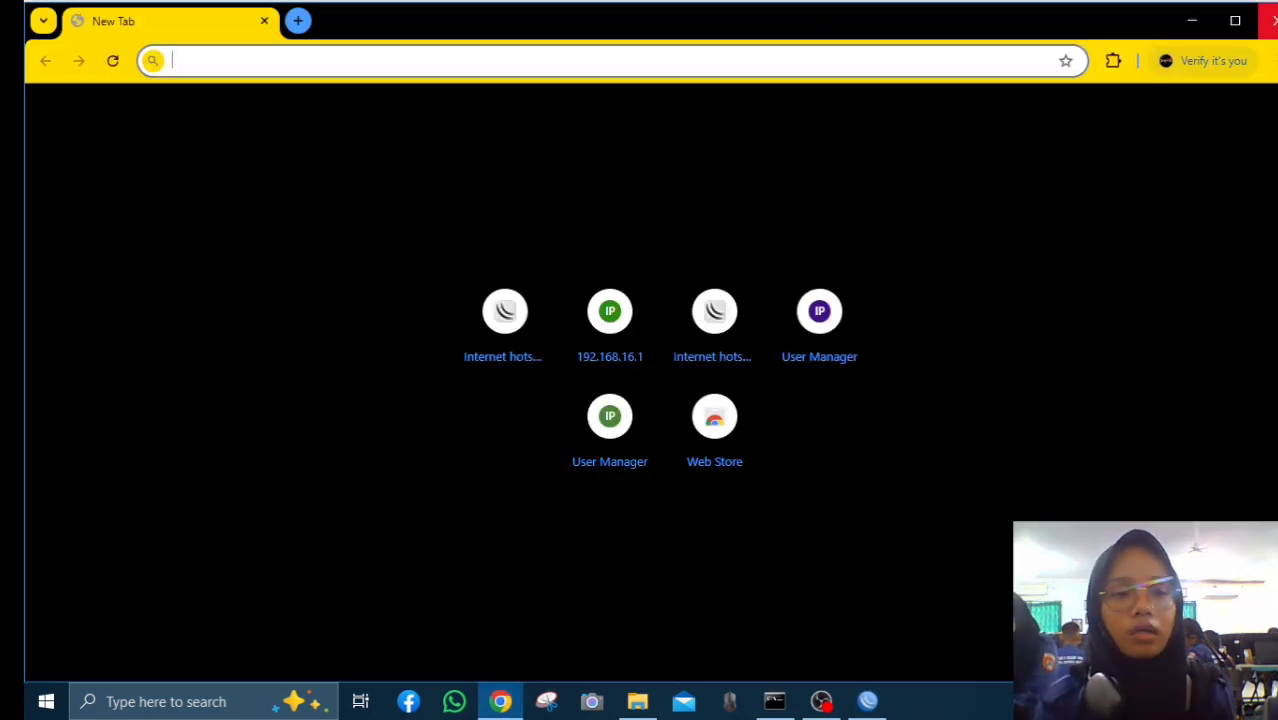
click(1267, 20)
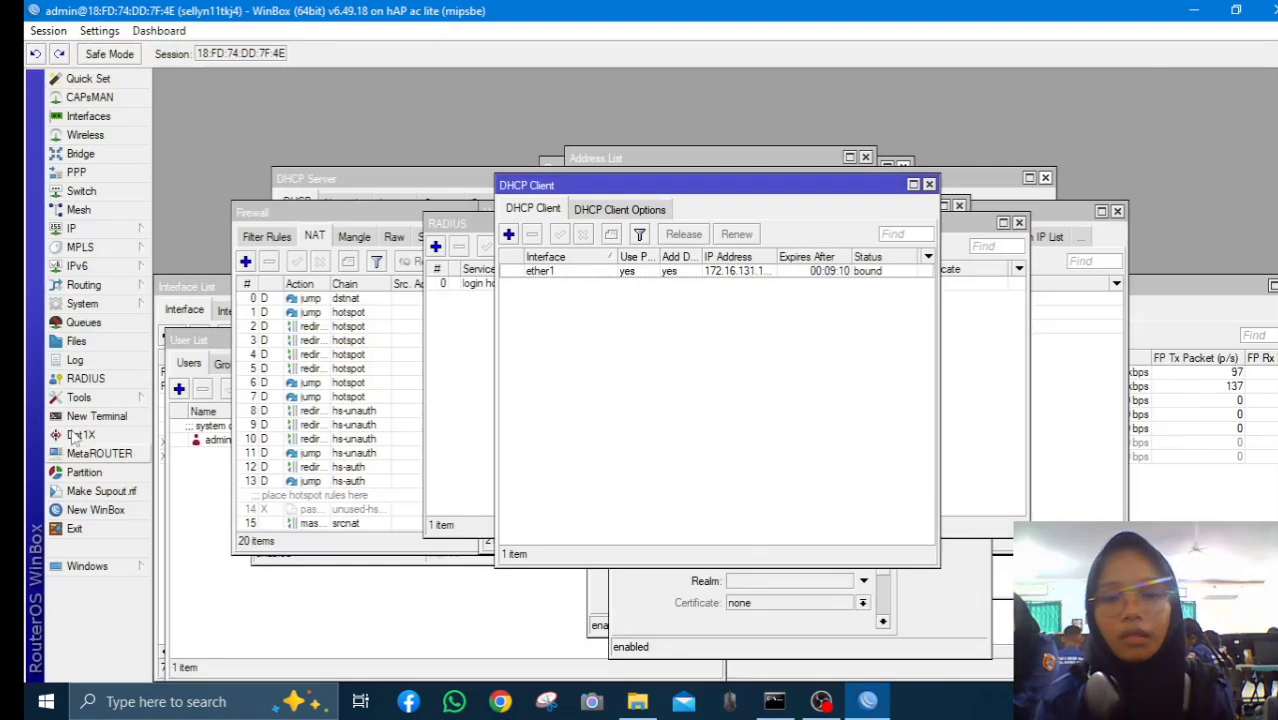
click(95, 303)
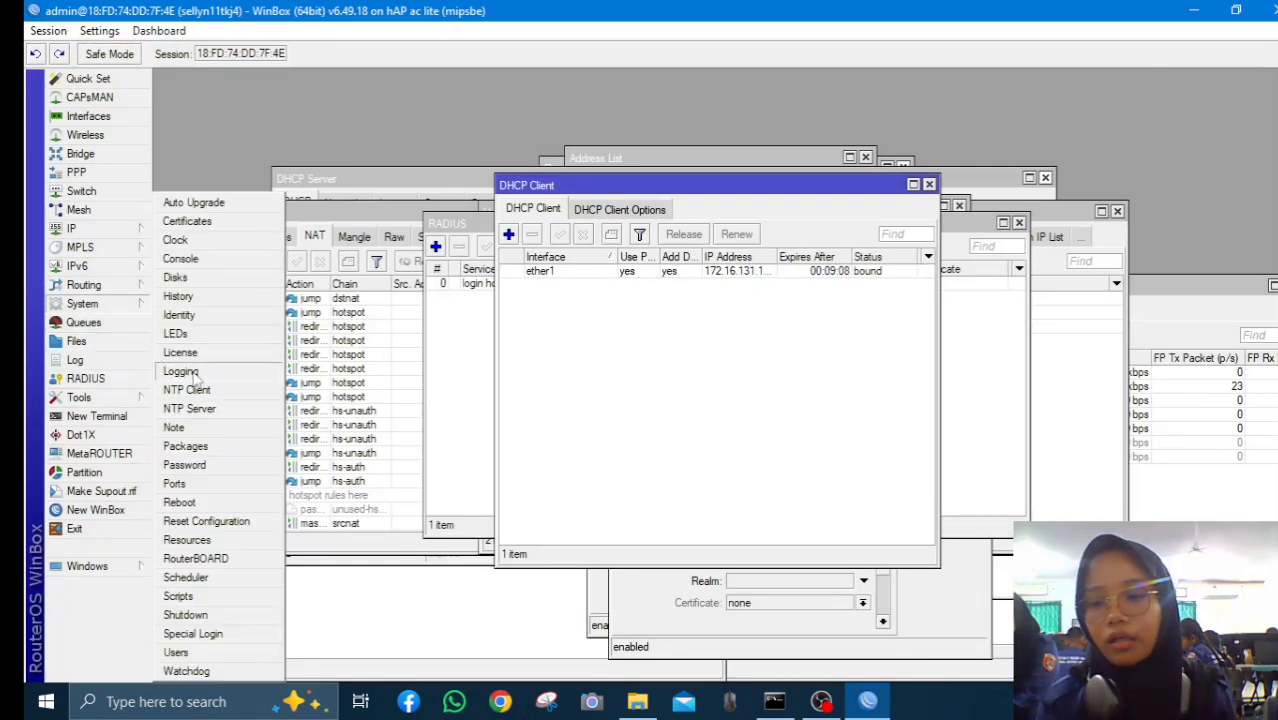
Review System > Resources, then run Check For Updates in System > Packages
click(187, 539)
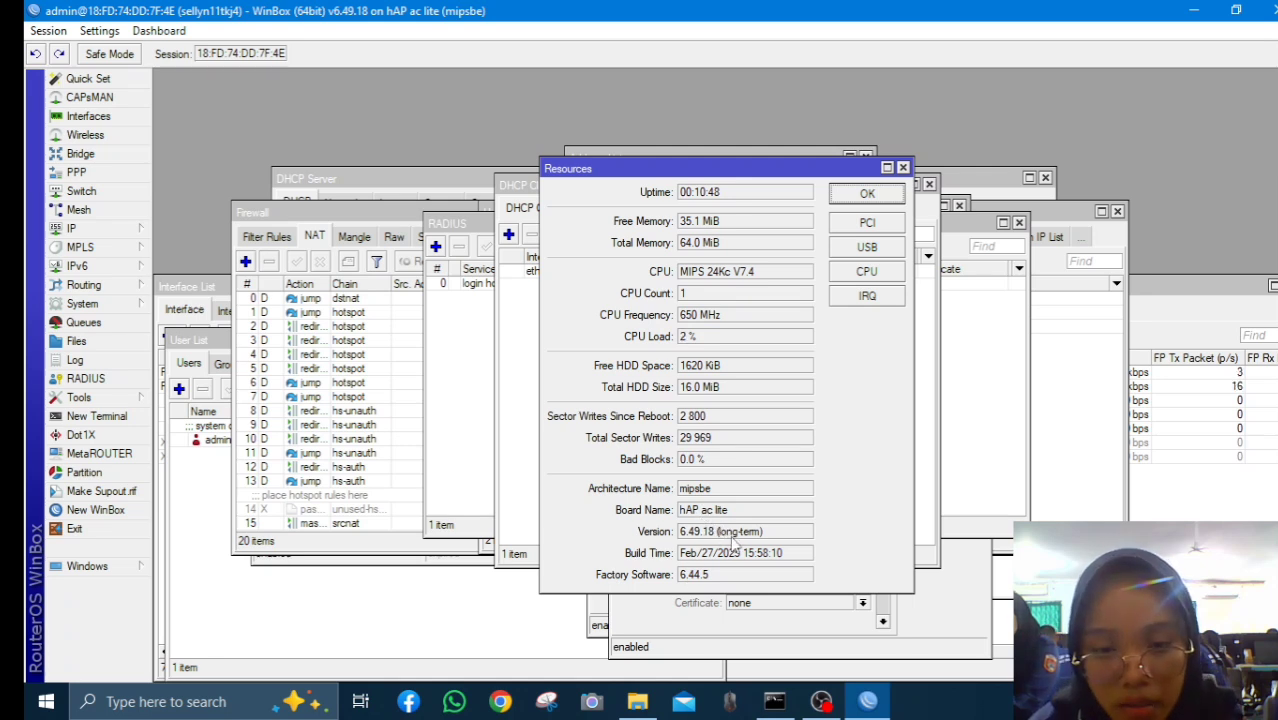
click(903, 167)
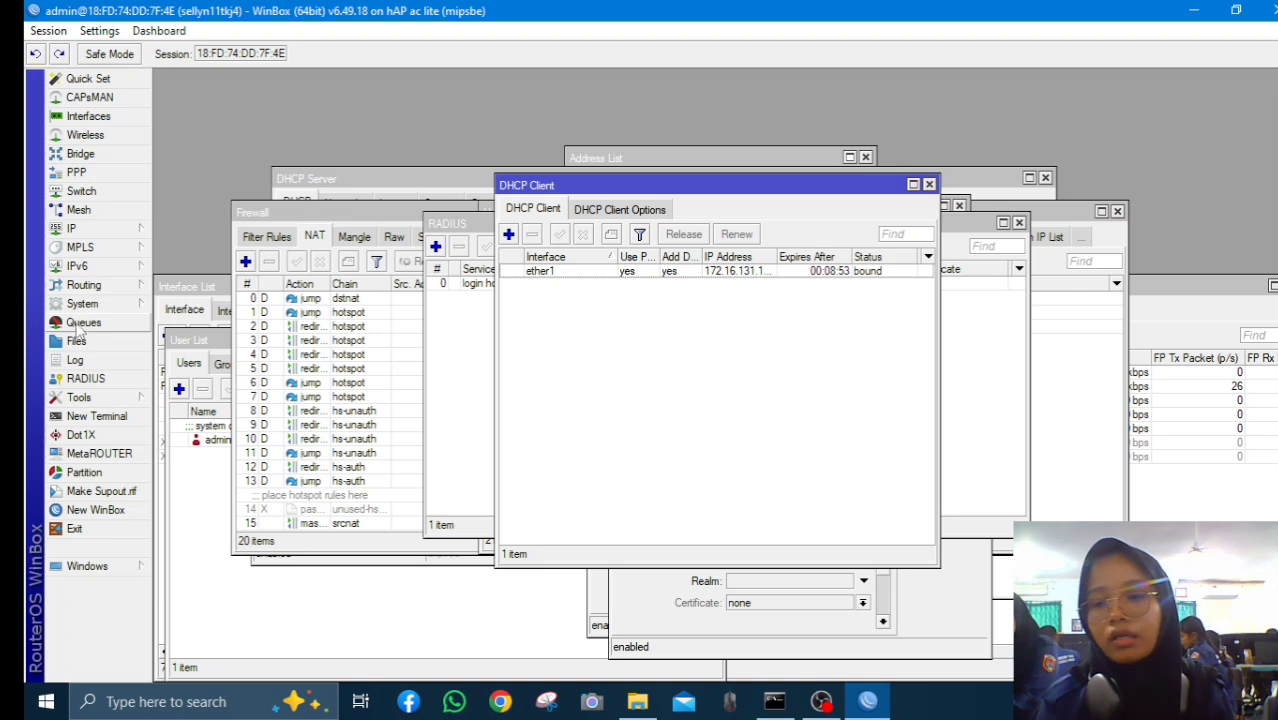
click(82, 303)
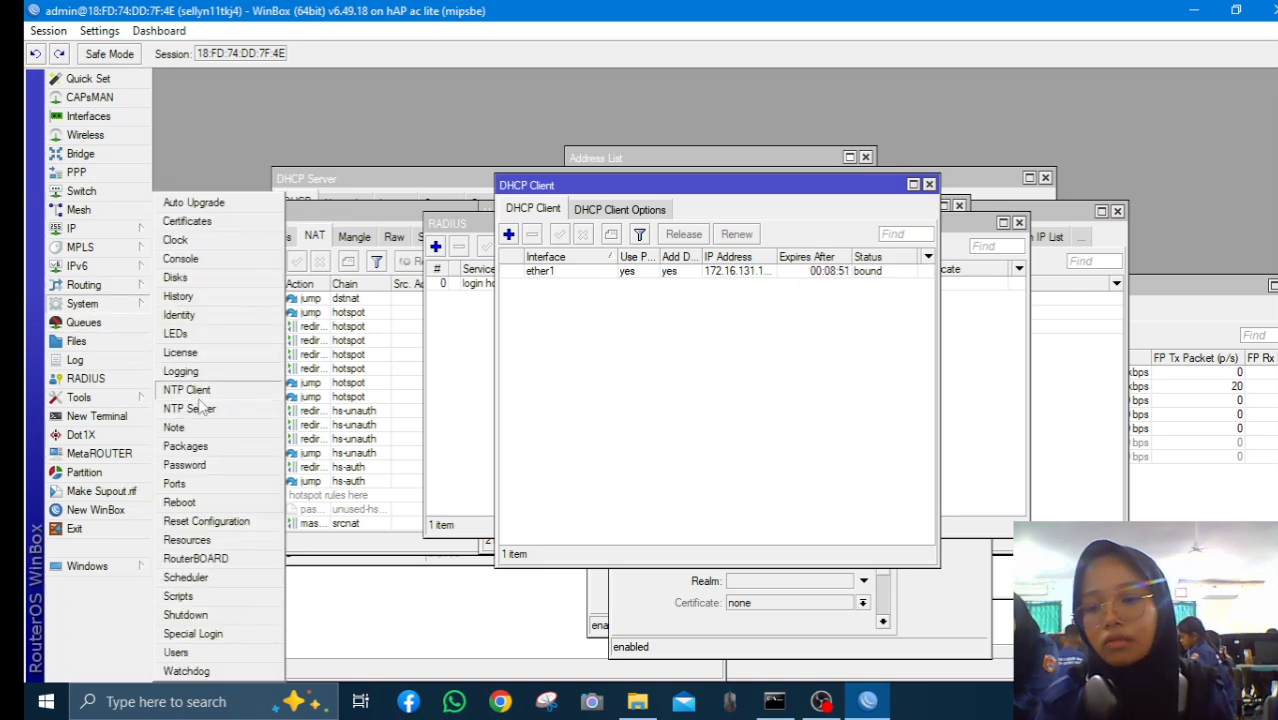
click(188, 446)
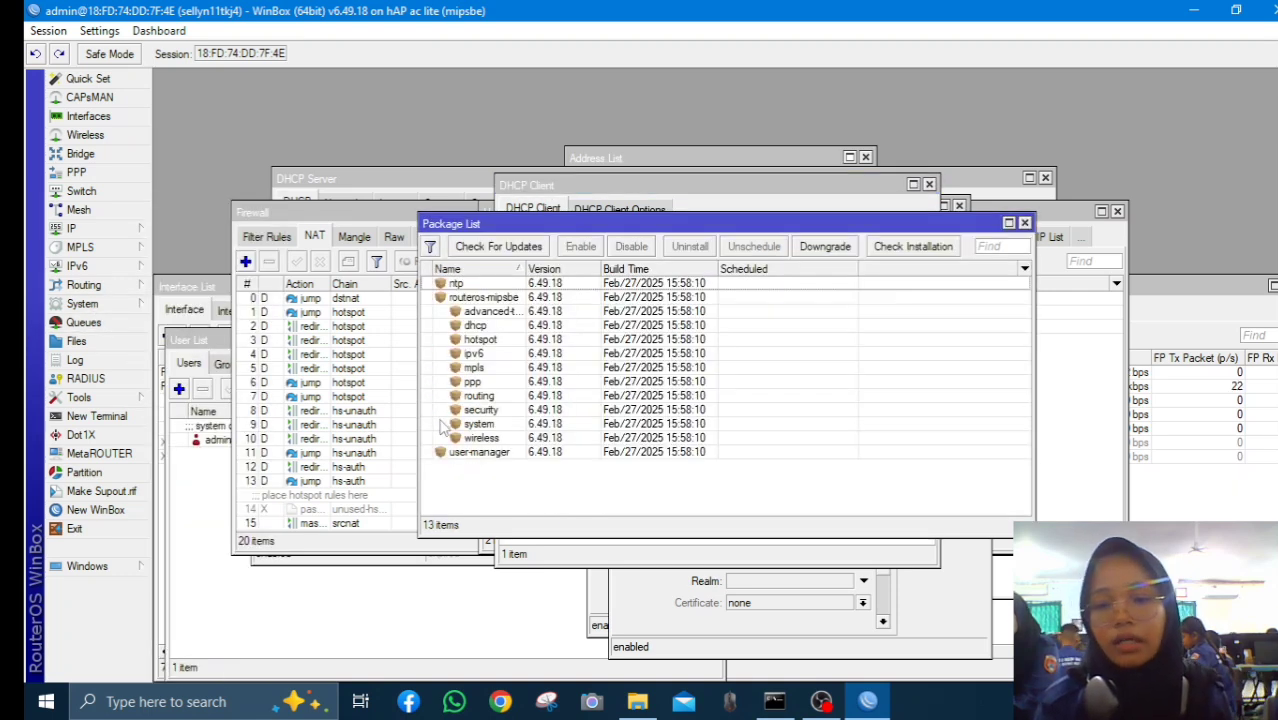
click(487, 248)
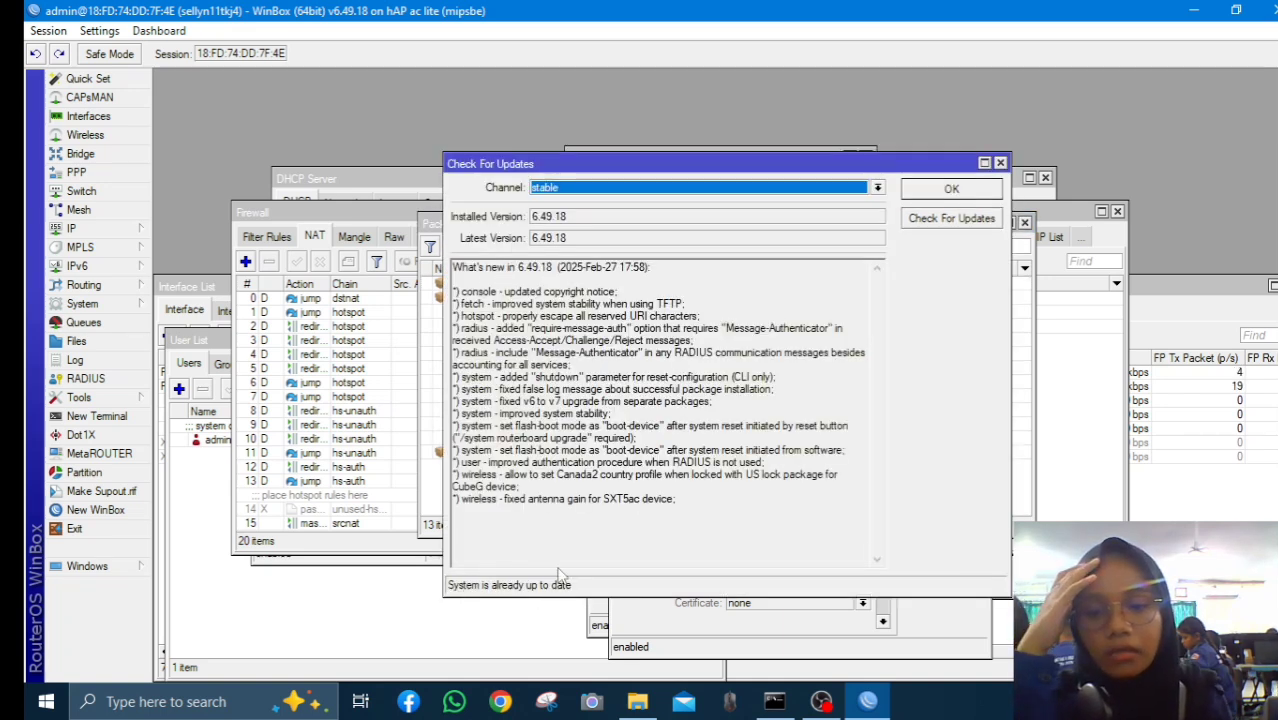
click(951, 188)
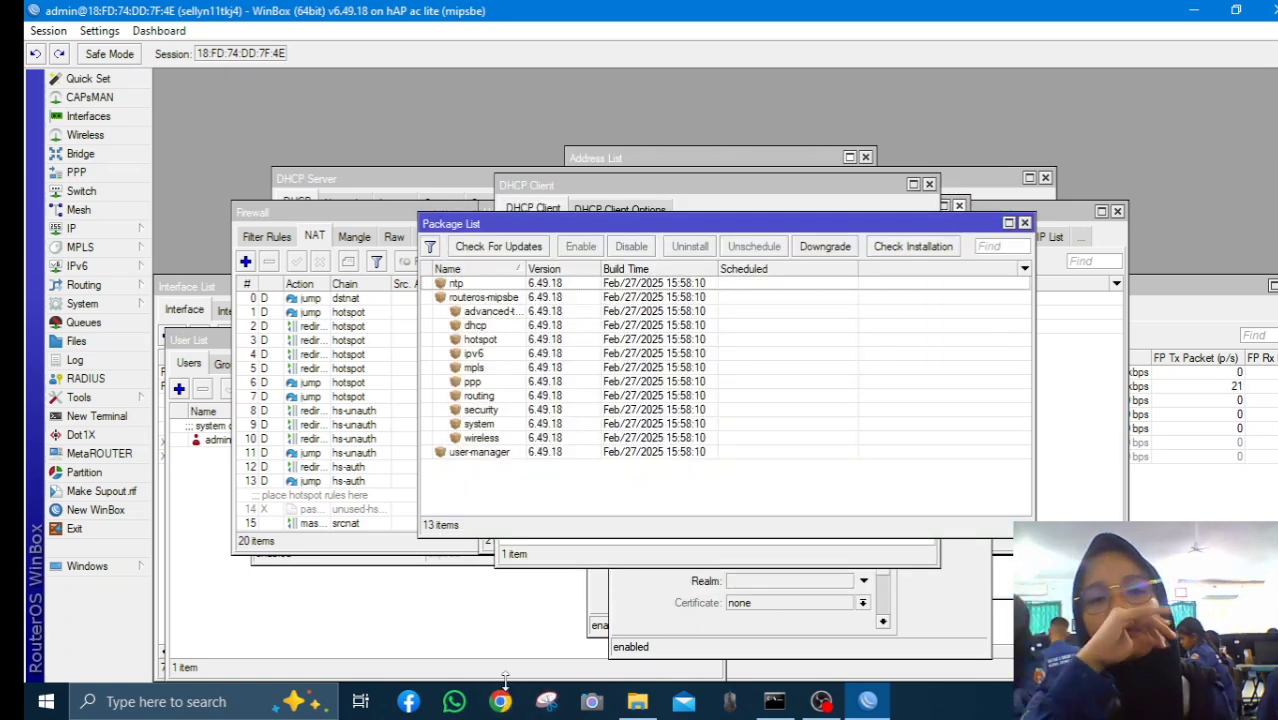
Enter 192.168.100.1/userman in Chrome's address bar and load the User Manager page
click(503, 703)
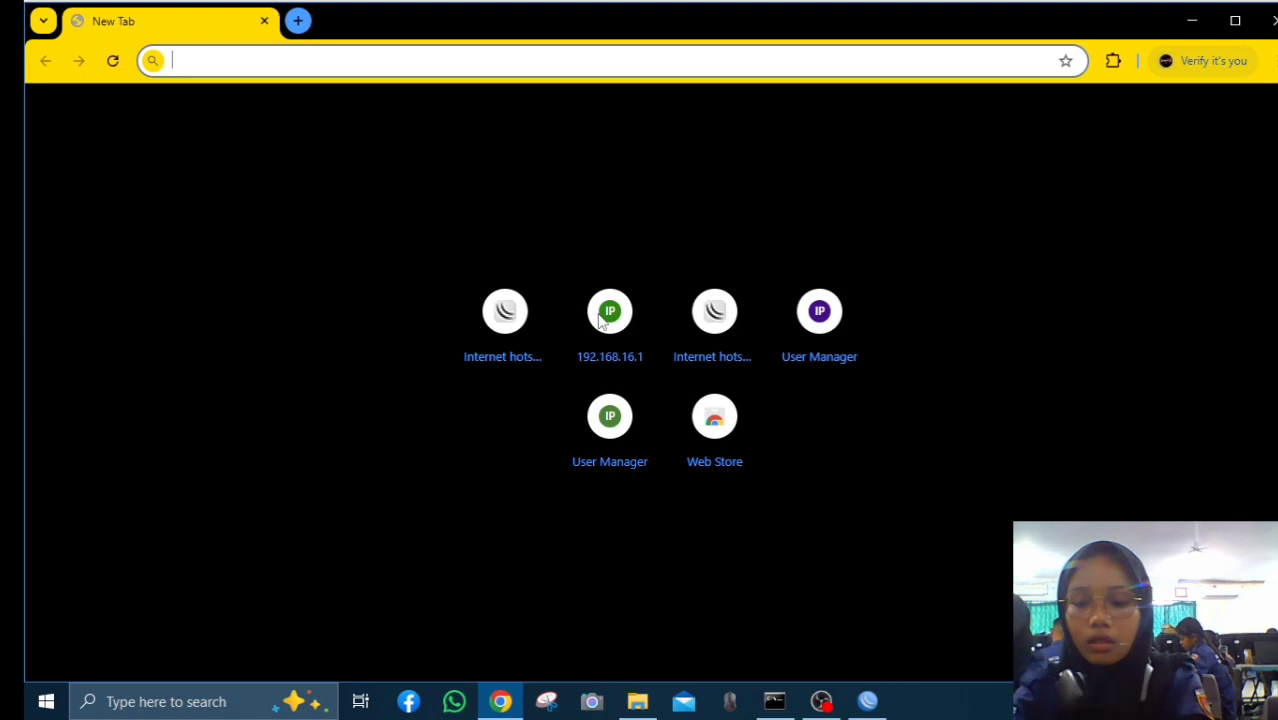
text(192)
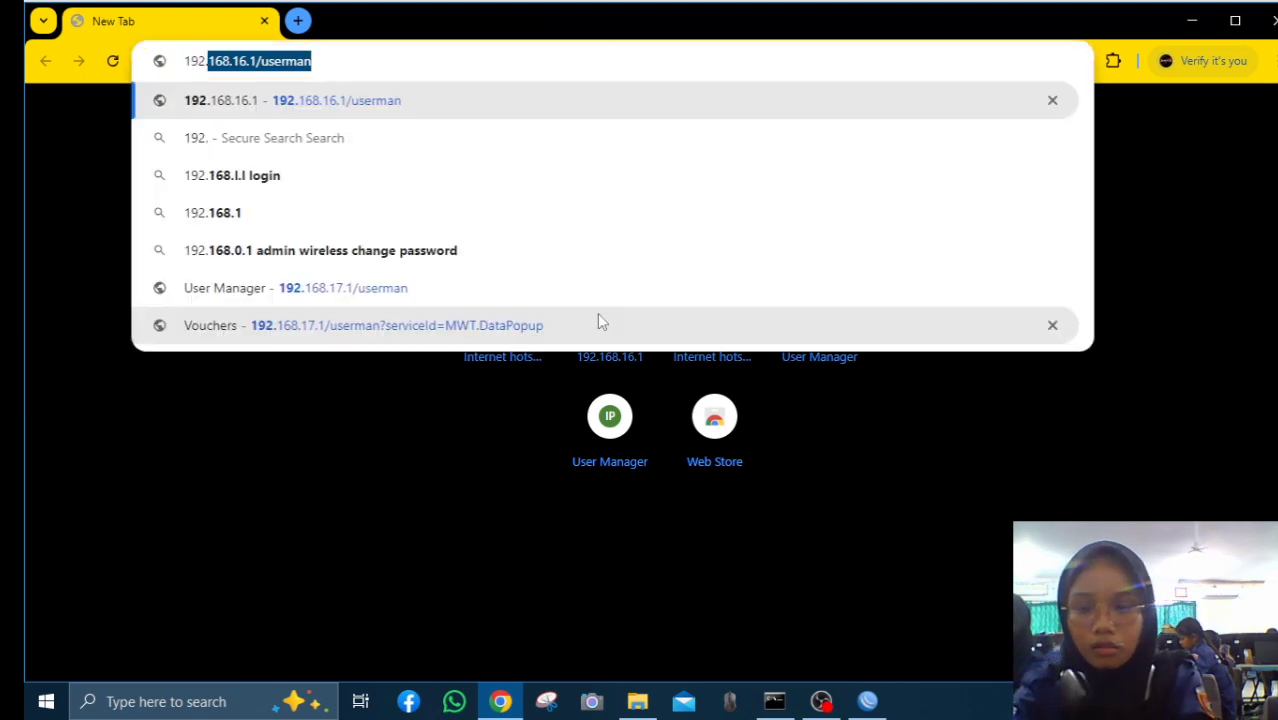
text(.18)
drag(732, 419, 765, 445)
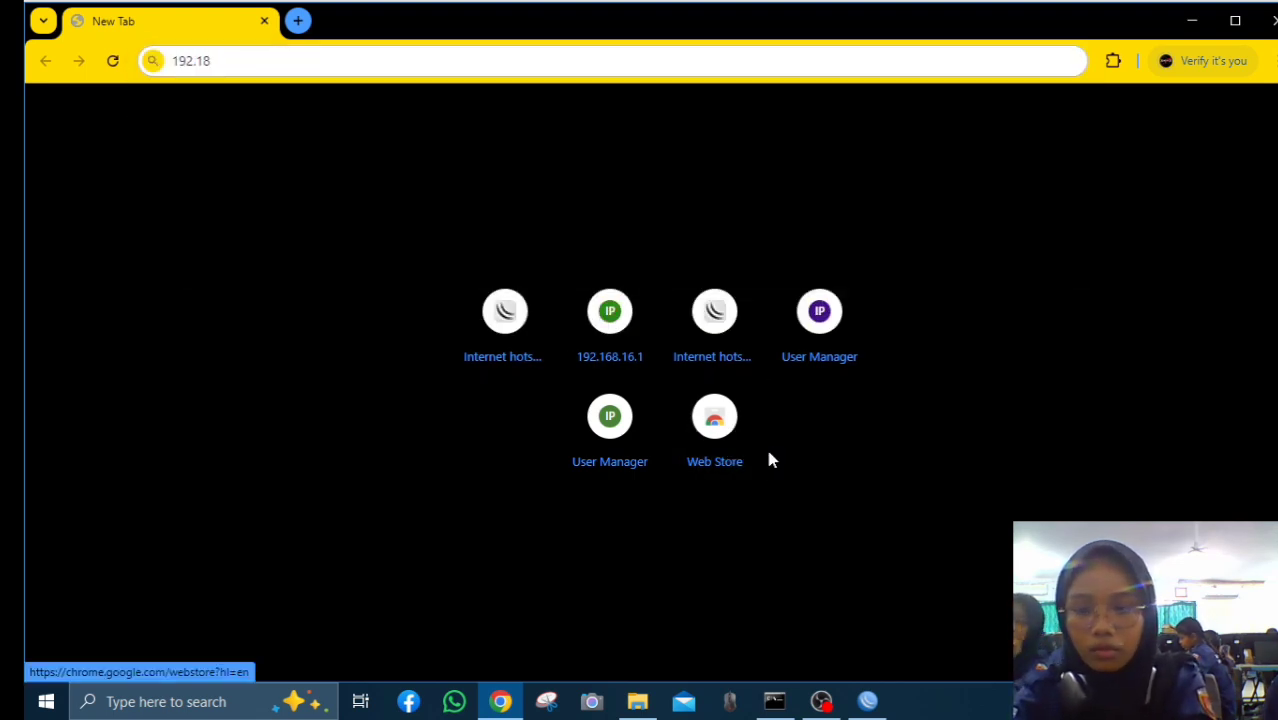
click(220, 61)
click(205, 62)
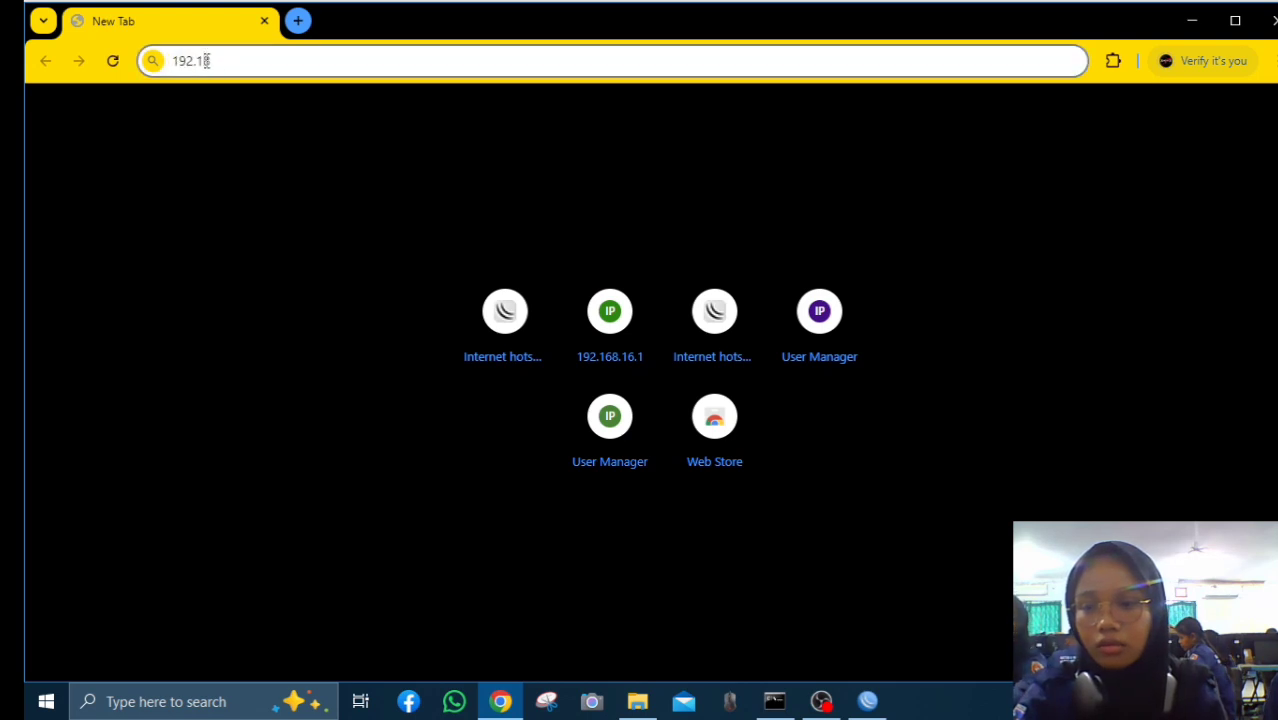
text(68)
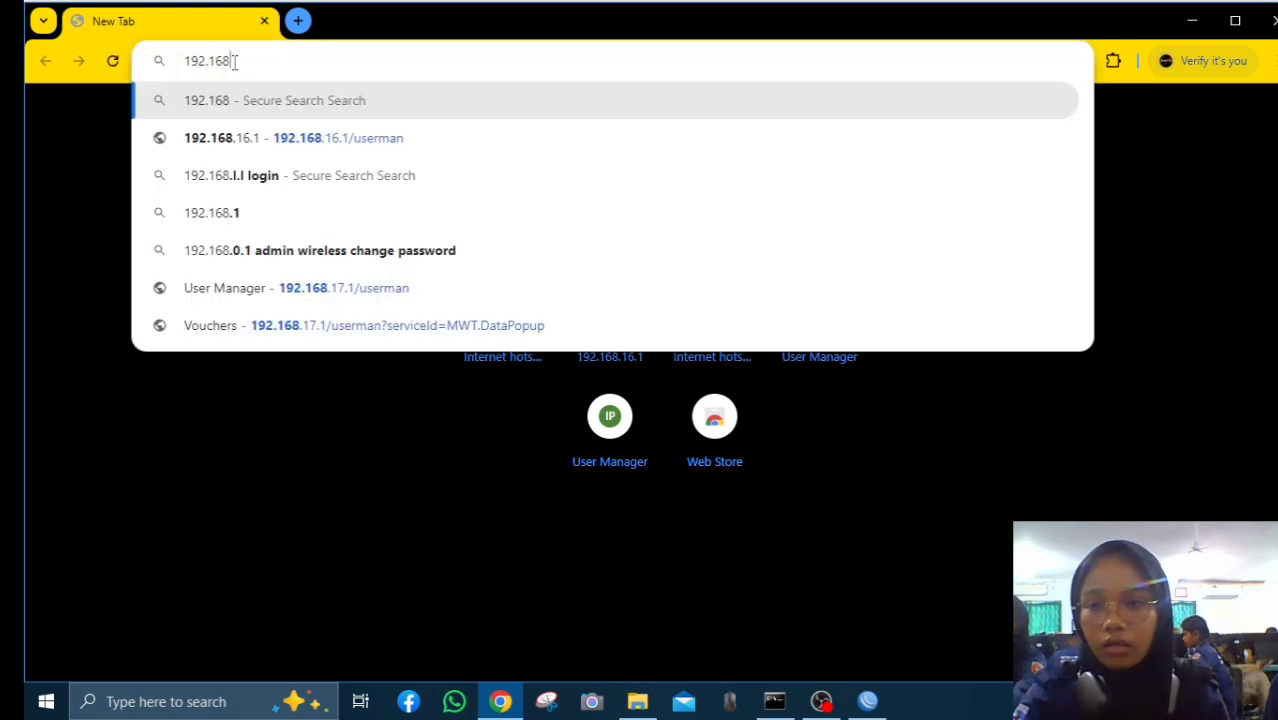
text(.100)
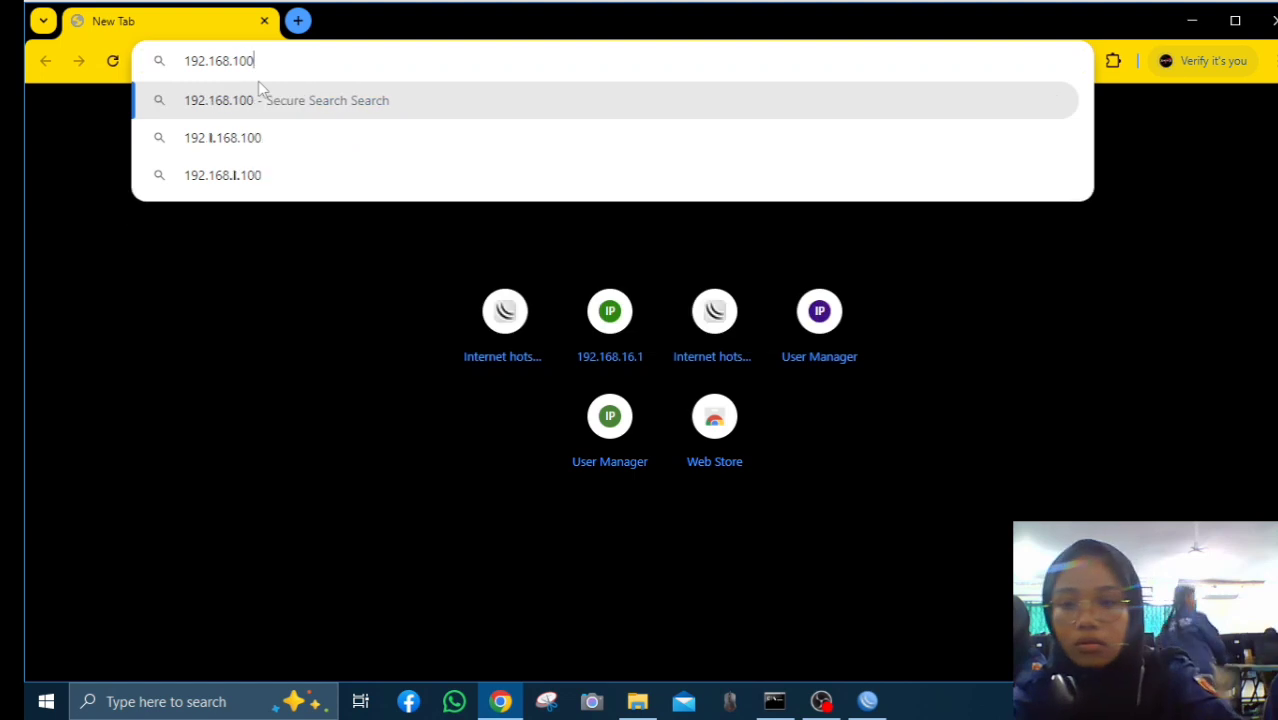
text(.)
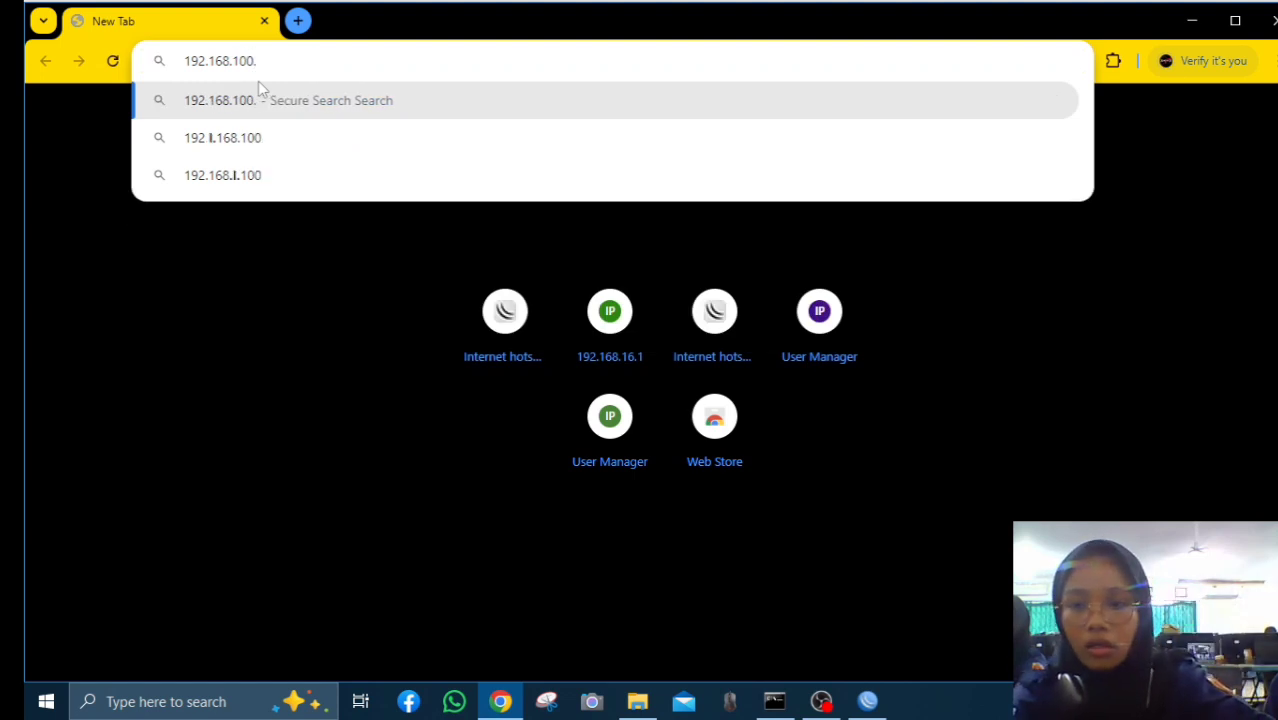
text(1)
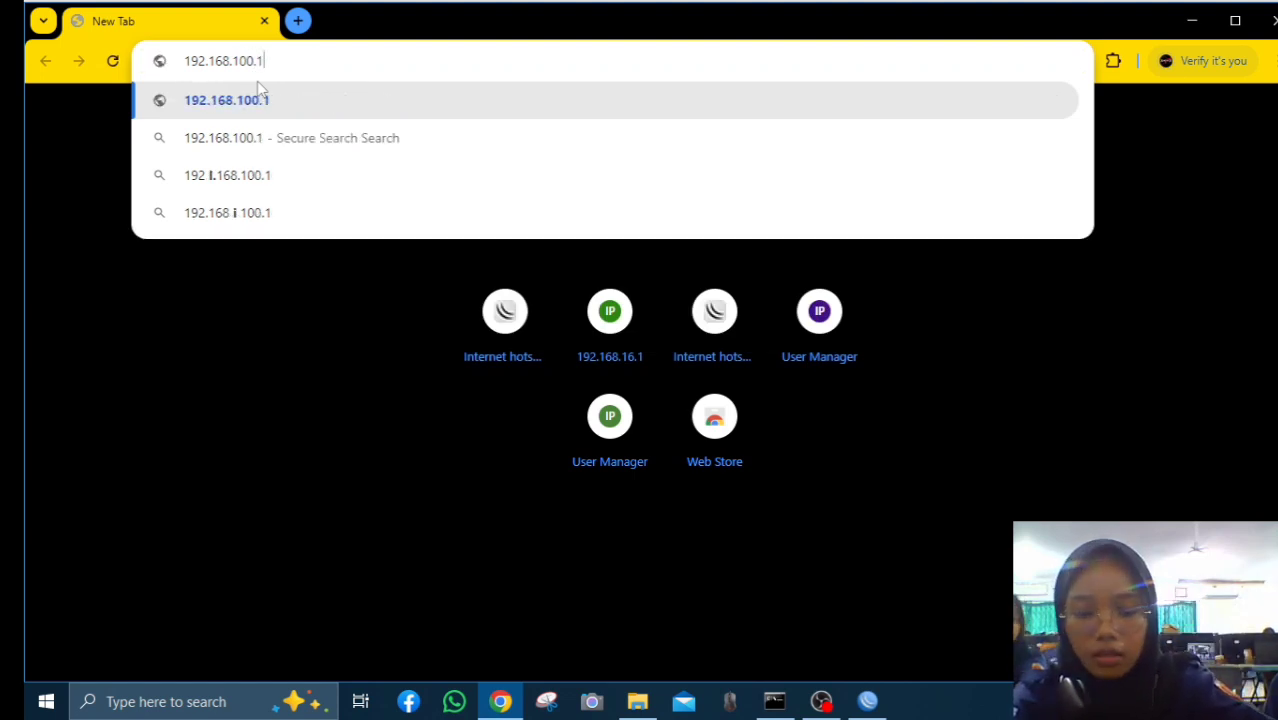
text(/)
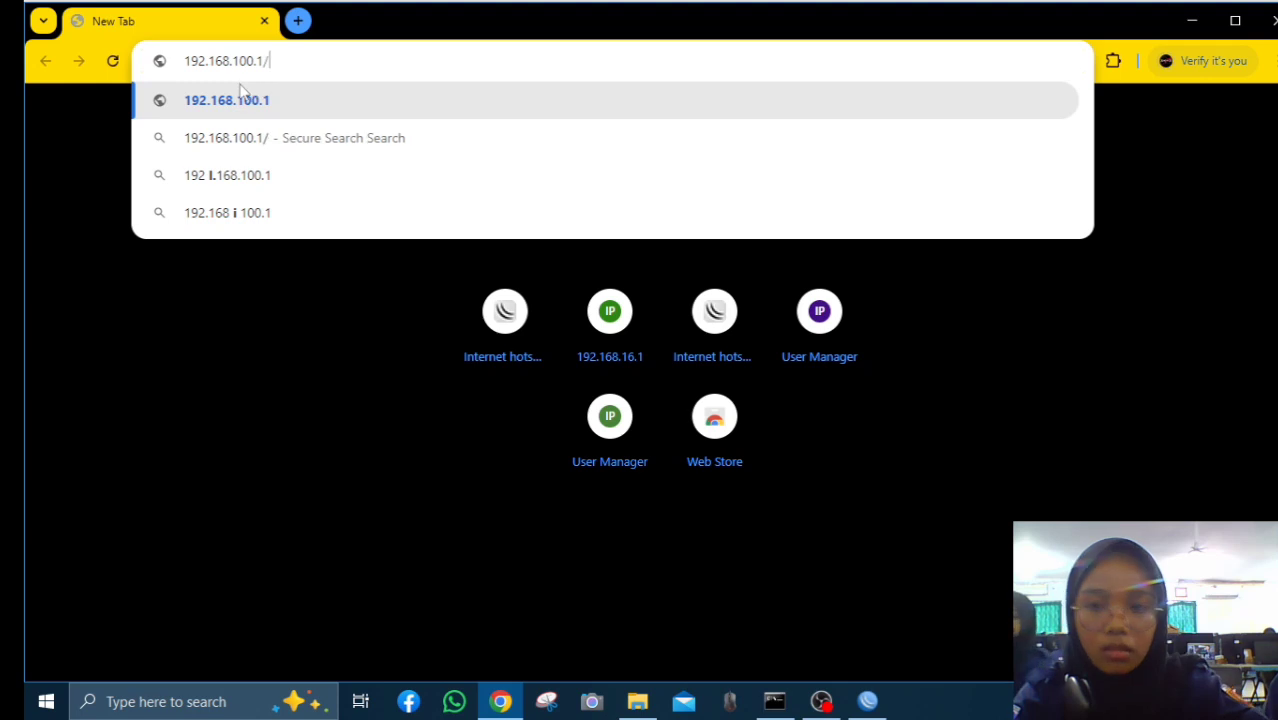
text(user)
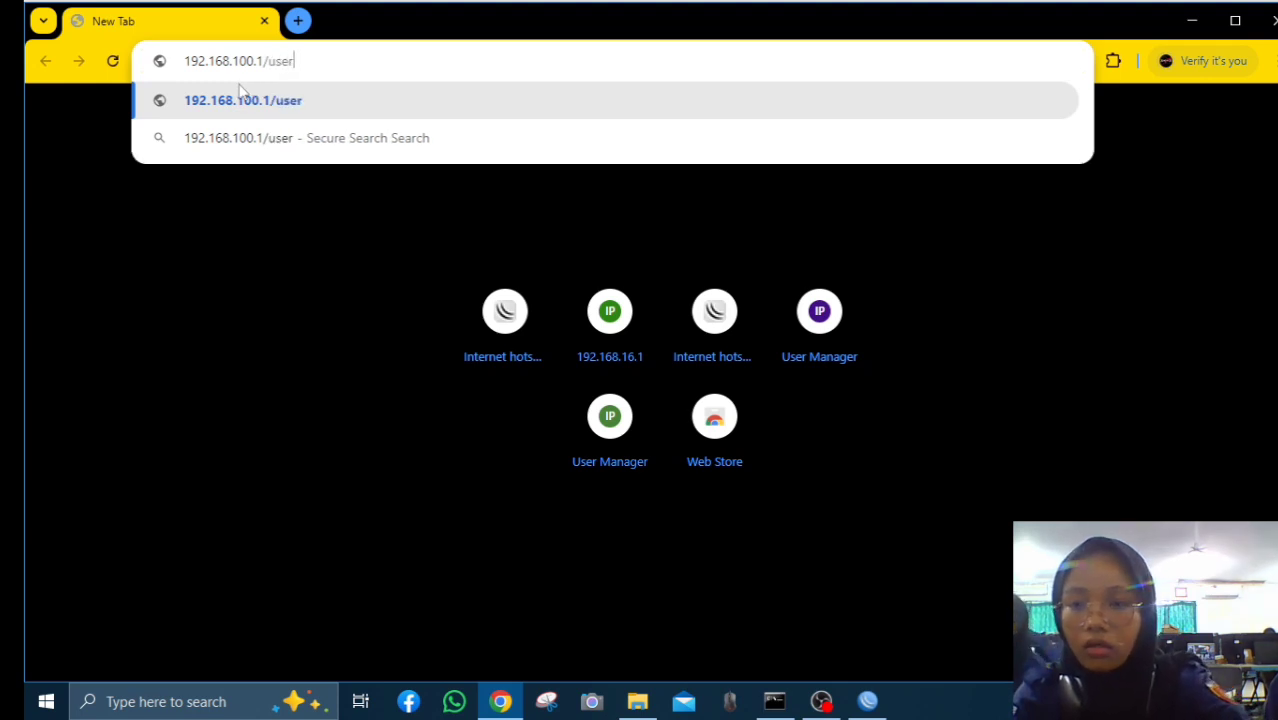
text(man)
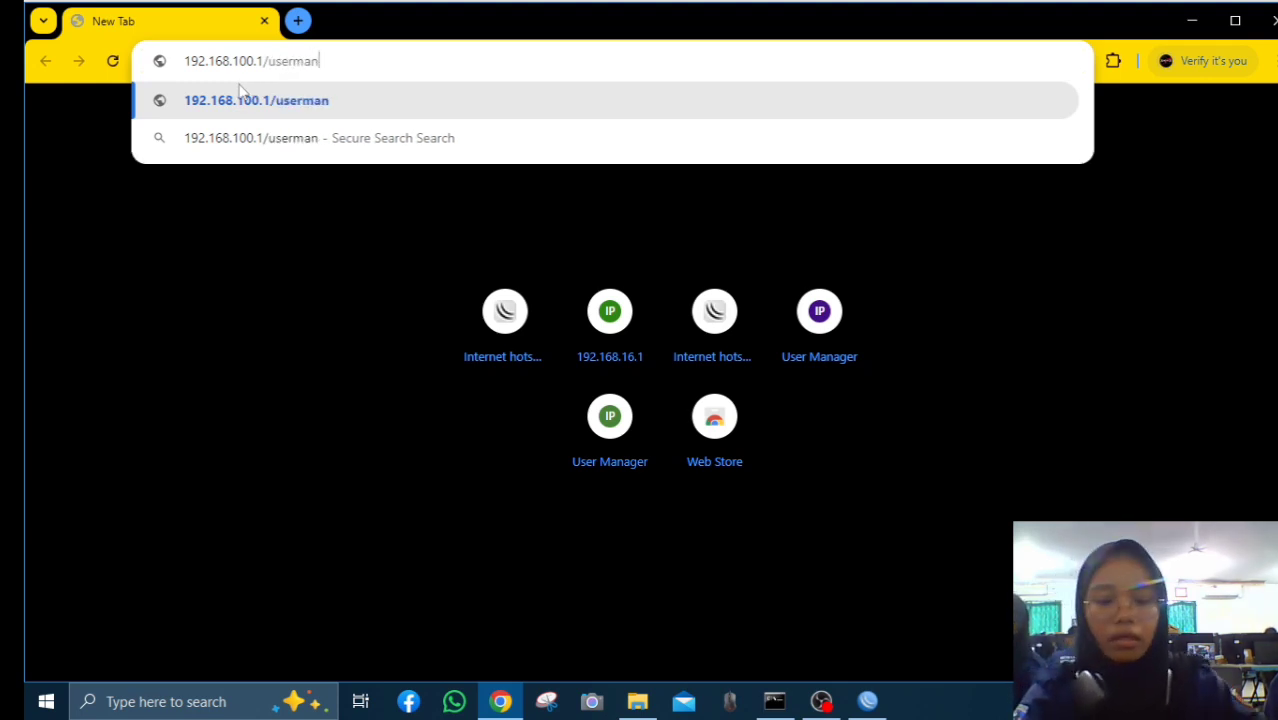
key(Return)
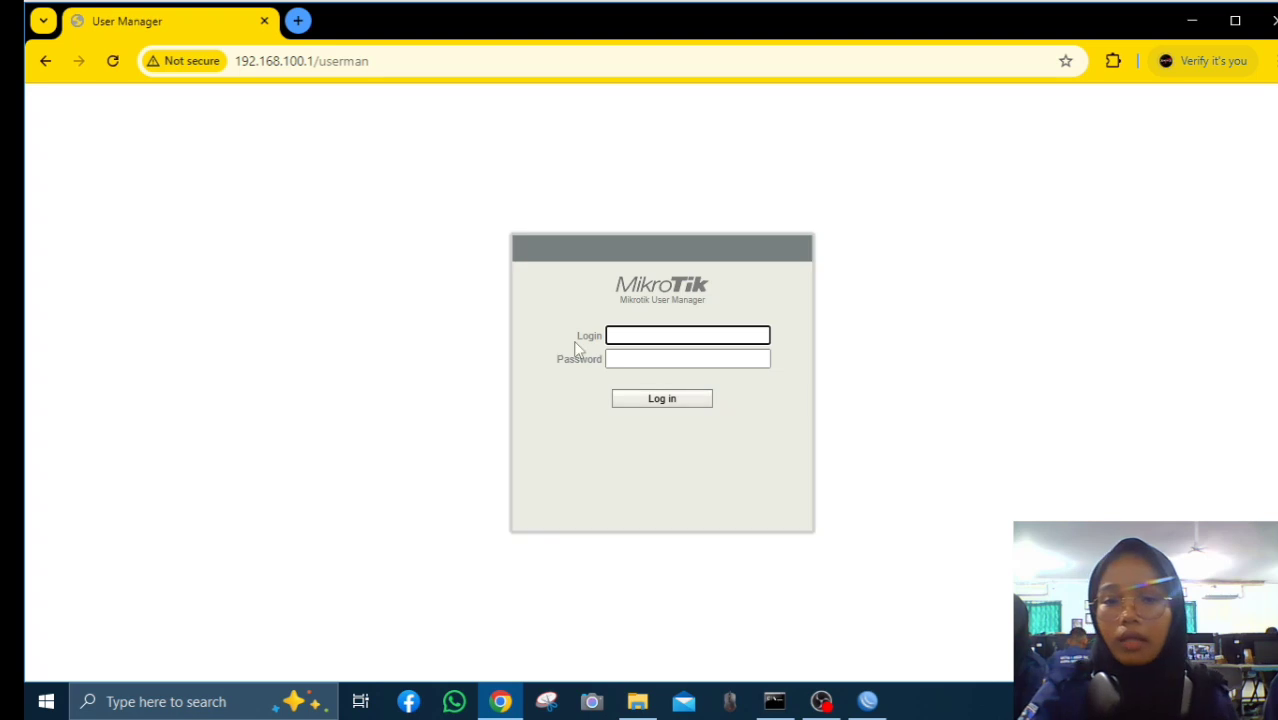
Log in and remove the aziz router entry from the Routers list
click(652, 404)
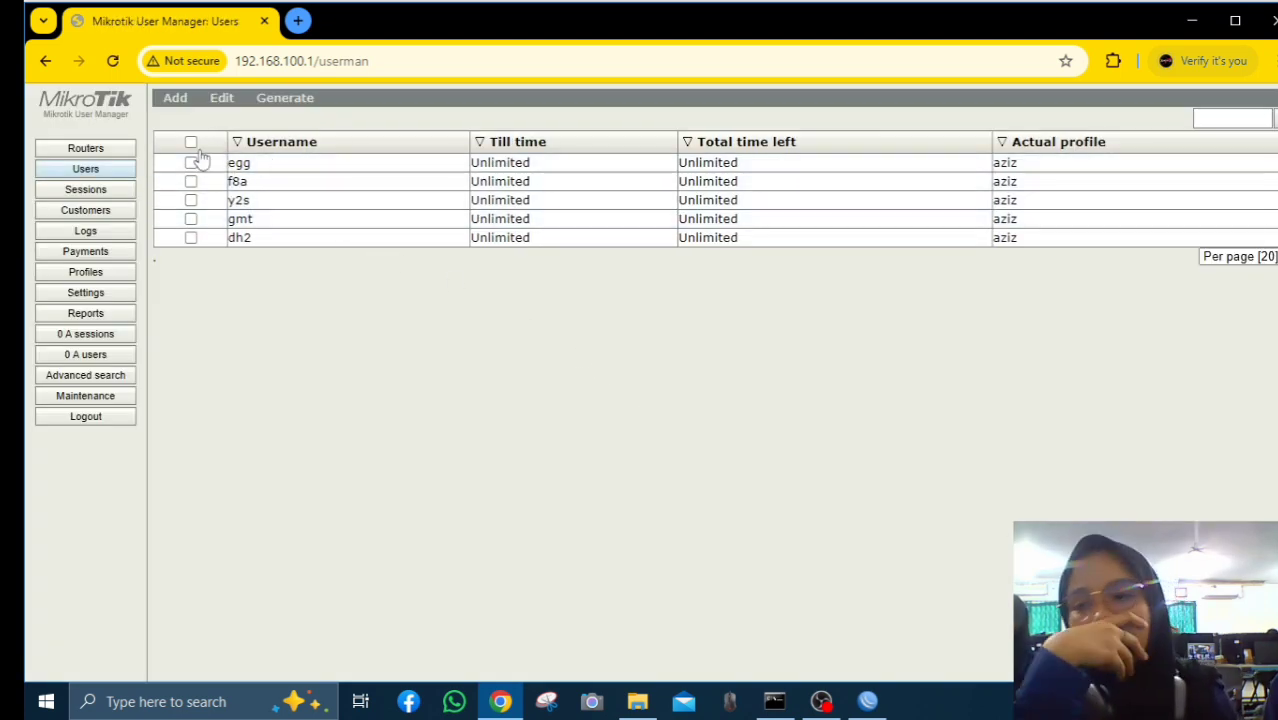
click(128, 148)
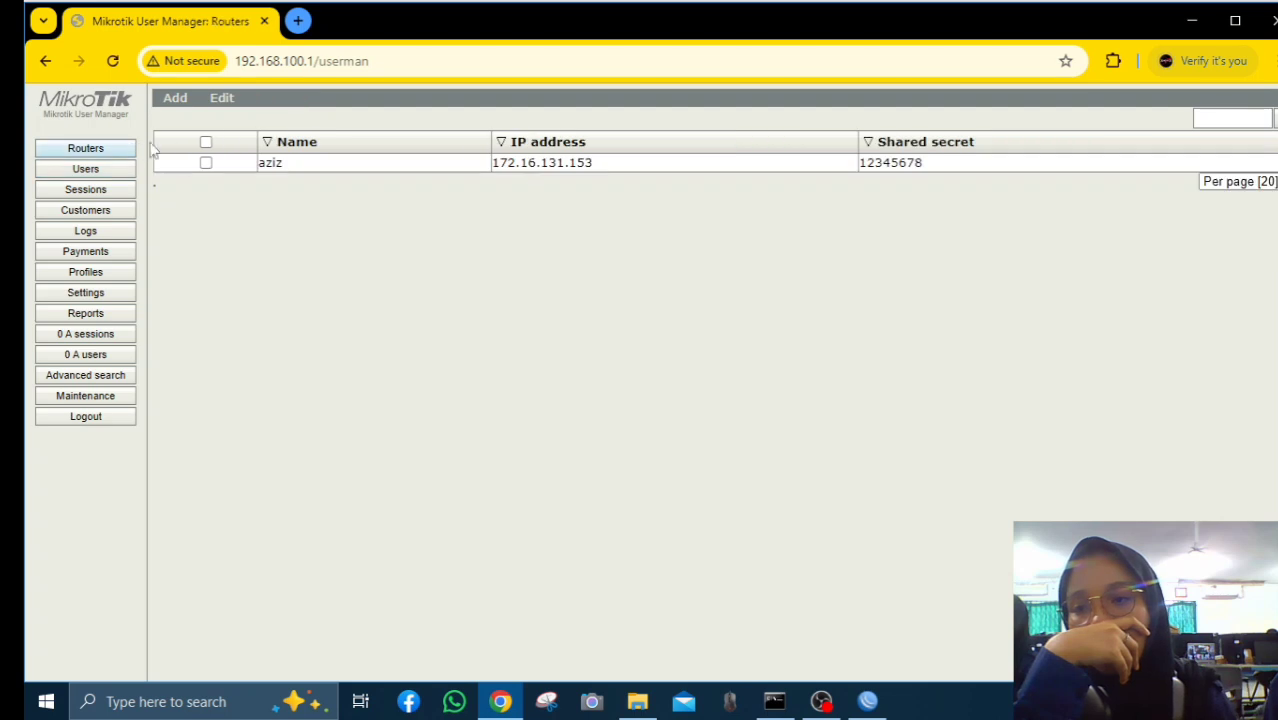
click(204, 143)
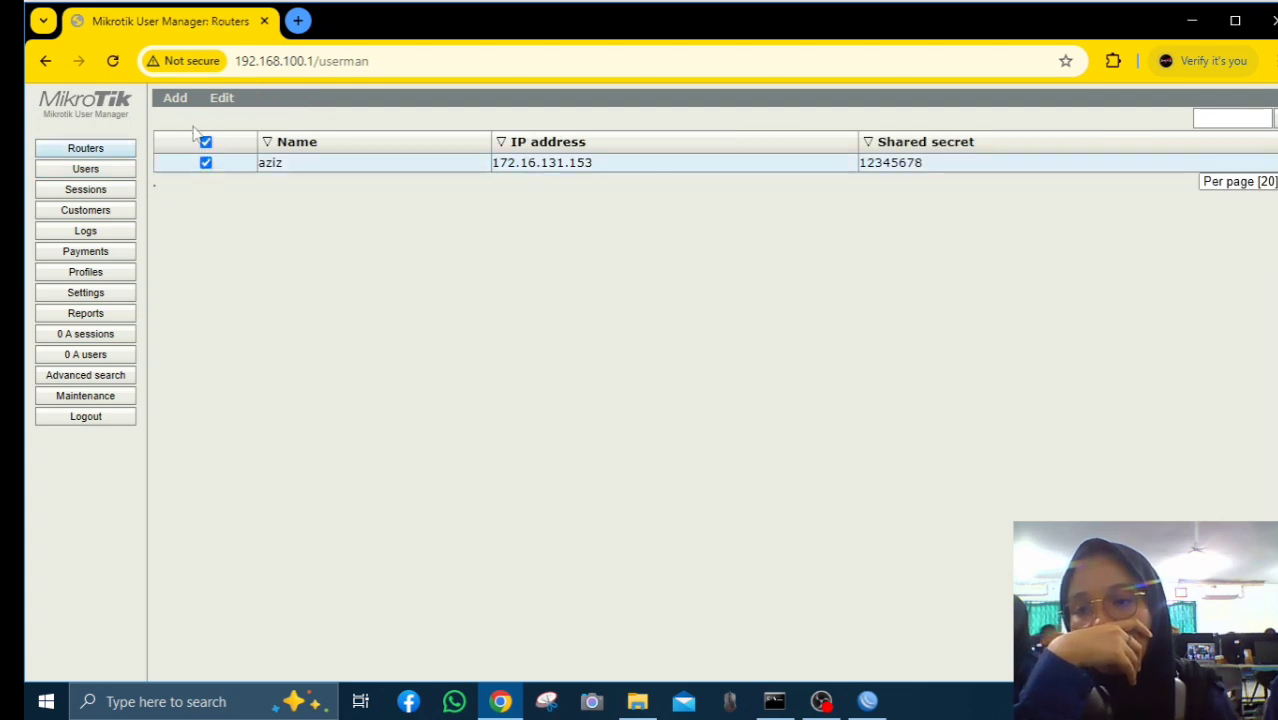
click(222, 98)
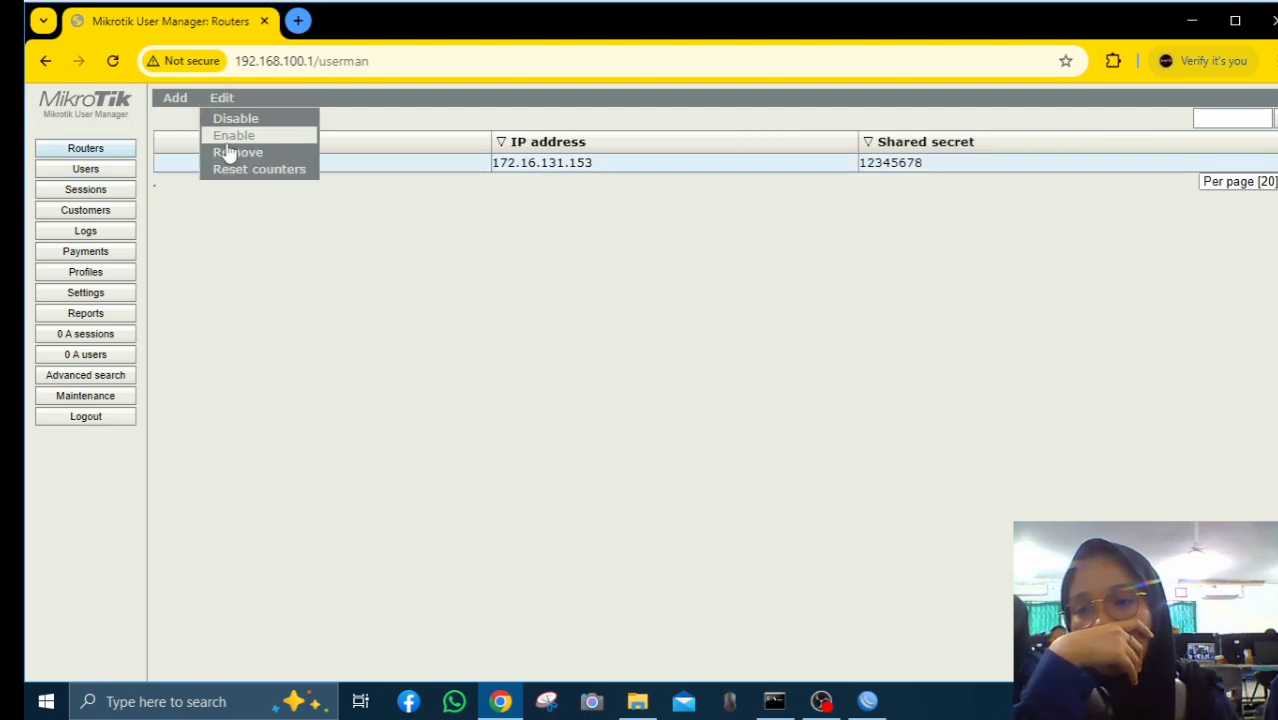
click(226, 150)
click(222, 99)
click(229, 151)
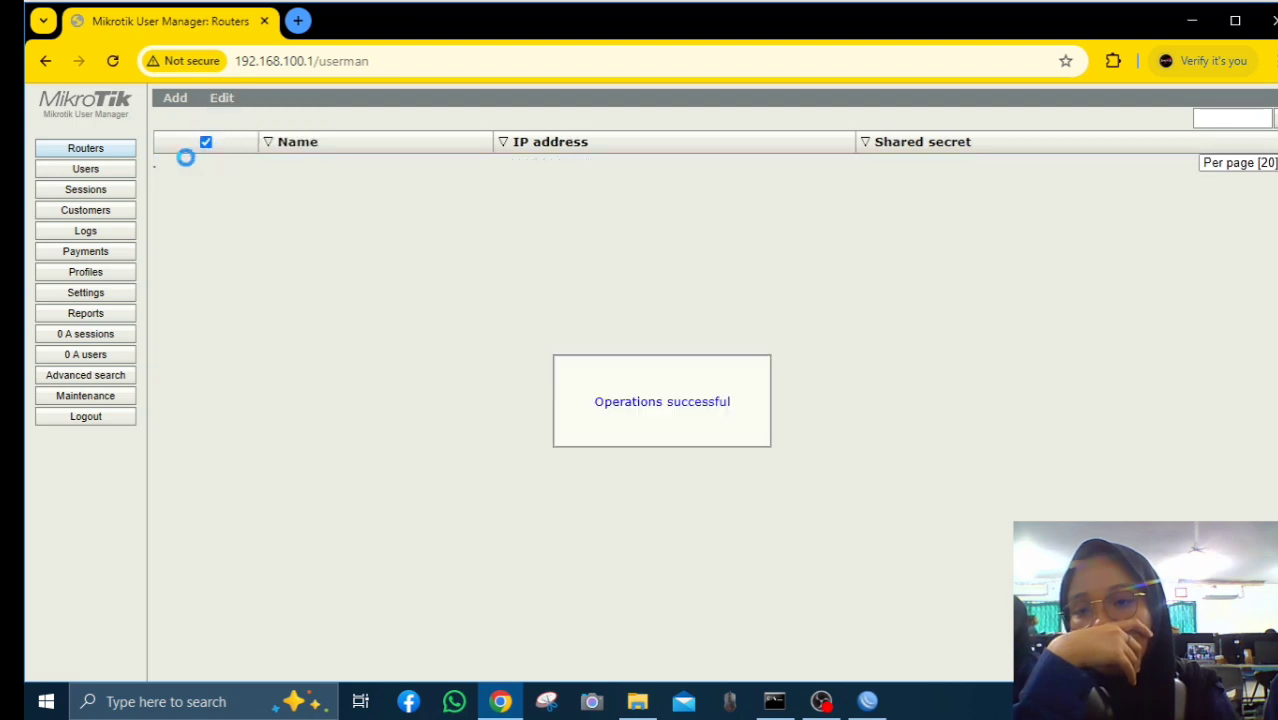
Select all five users and permanently remove them
click(102, 171)
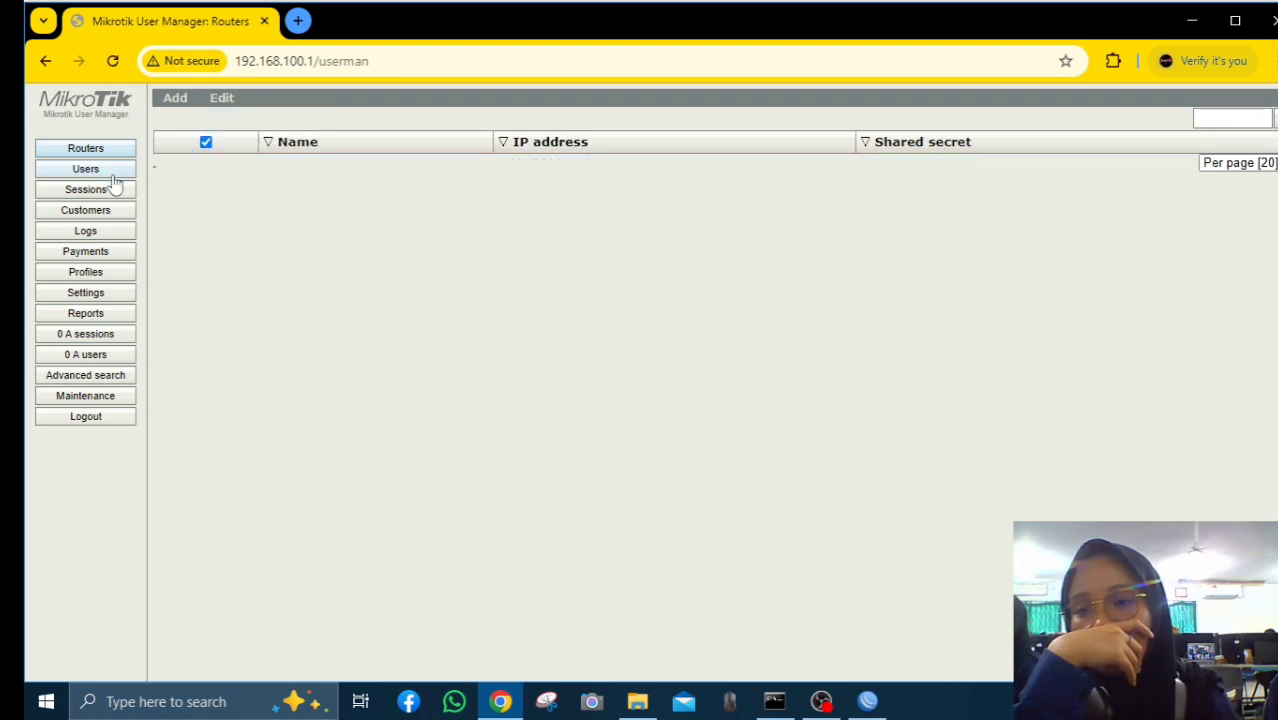
click(191, 143)
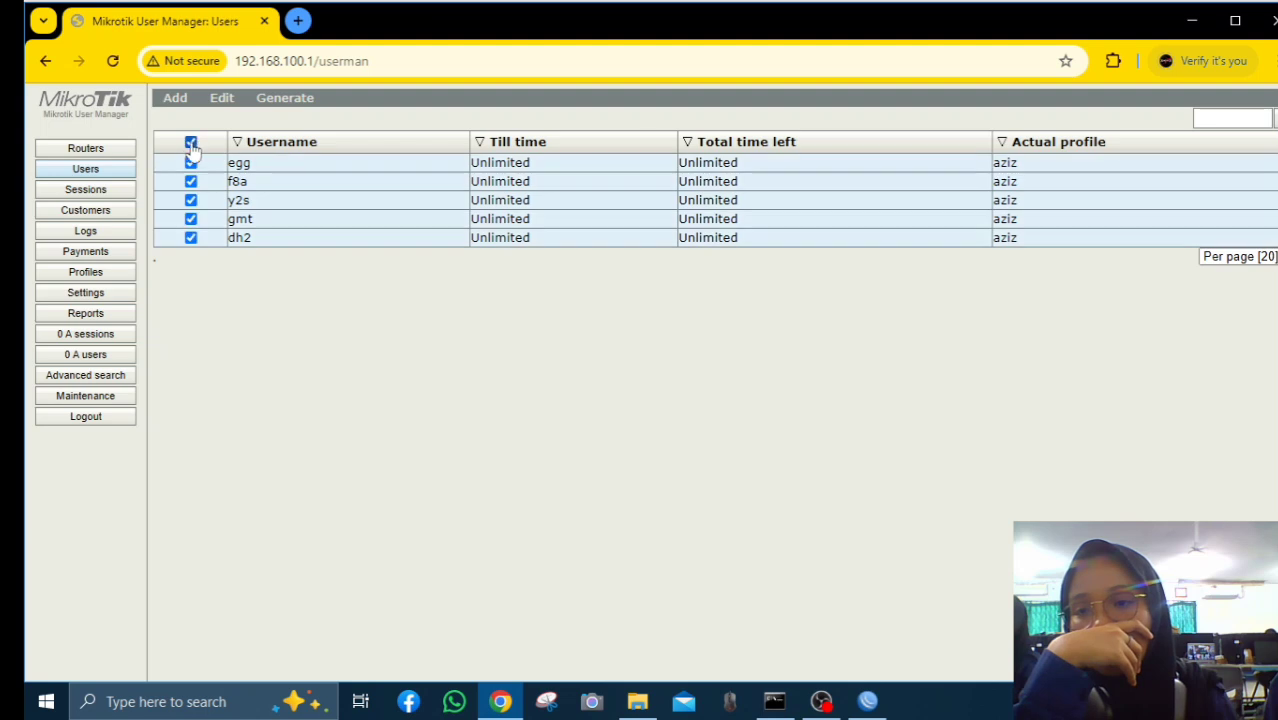
mouse_move(226, 108)
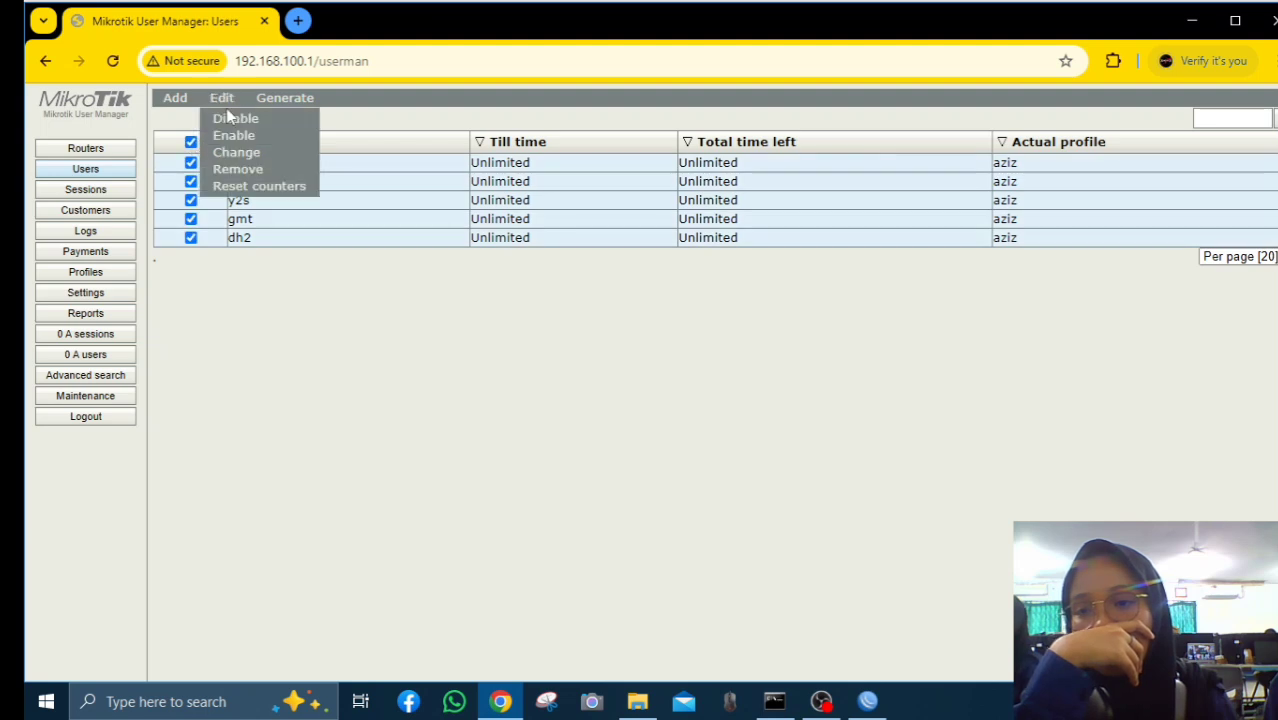
click(237, 169)
click(745, 180)
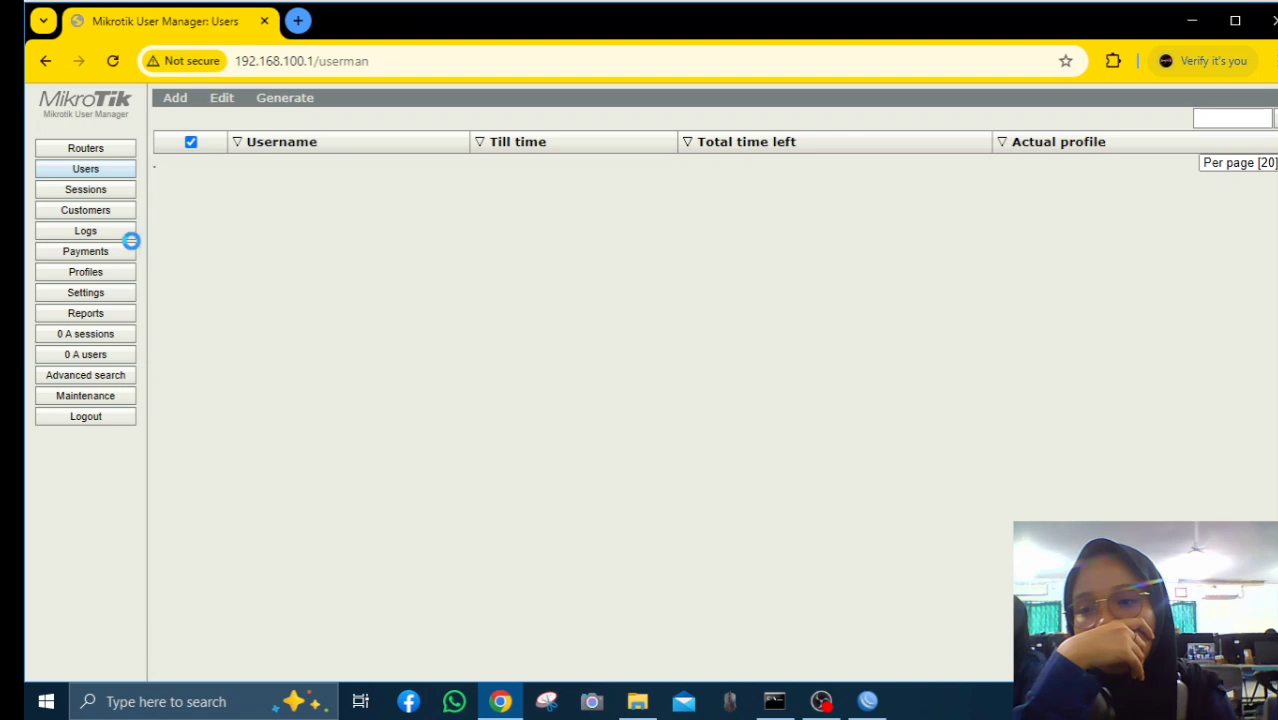
Remove the aziz limitation under Profiles > Limitations, leaving profile sellyn unchanged
click(106, 271)
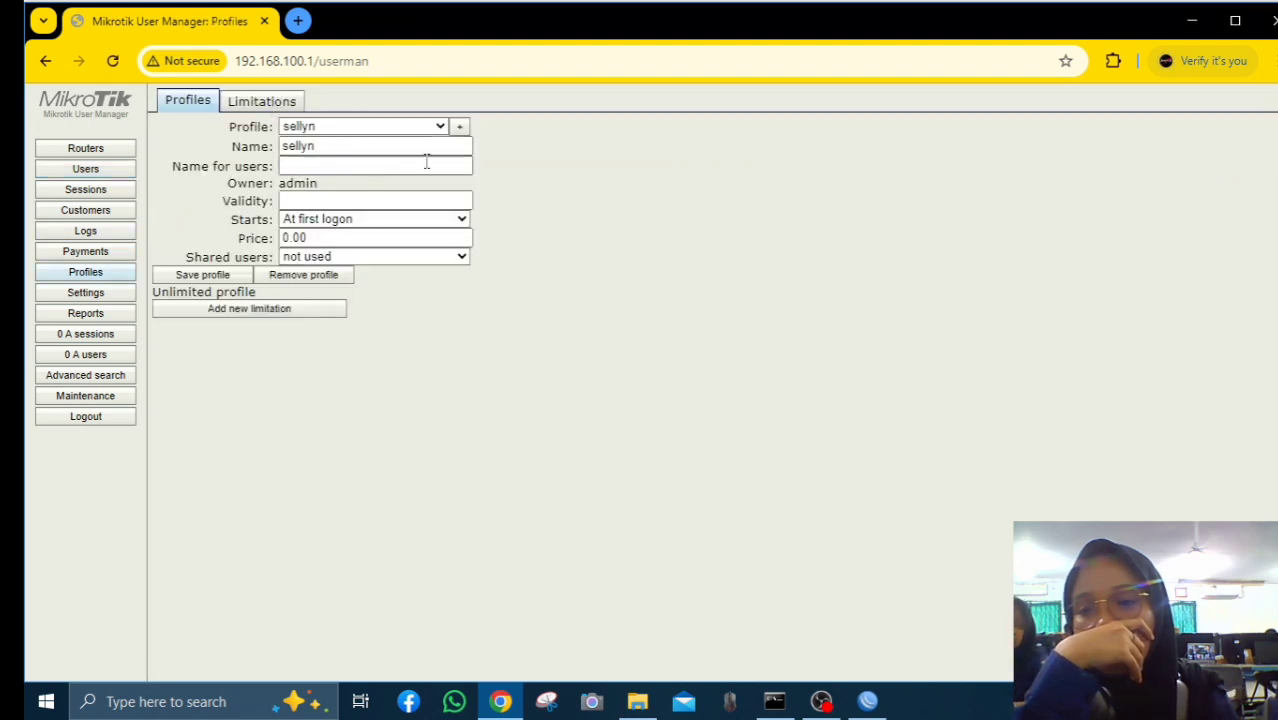
click(262, 106)
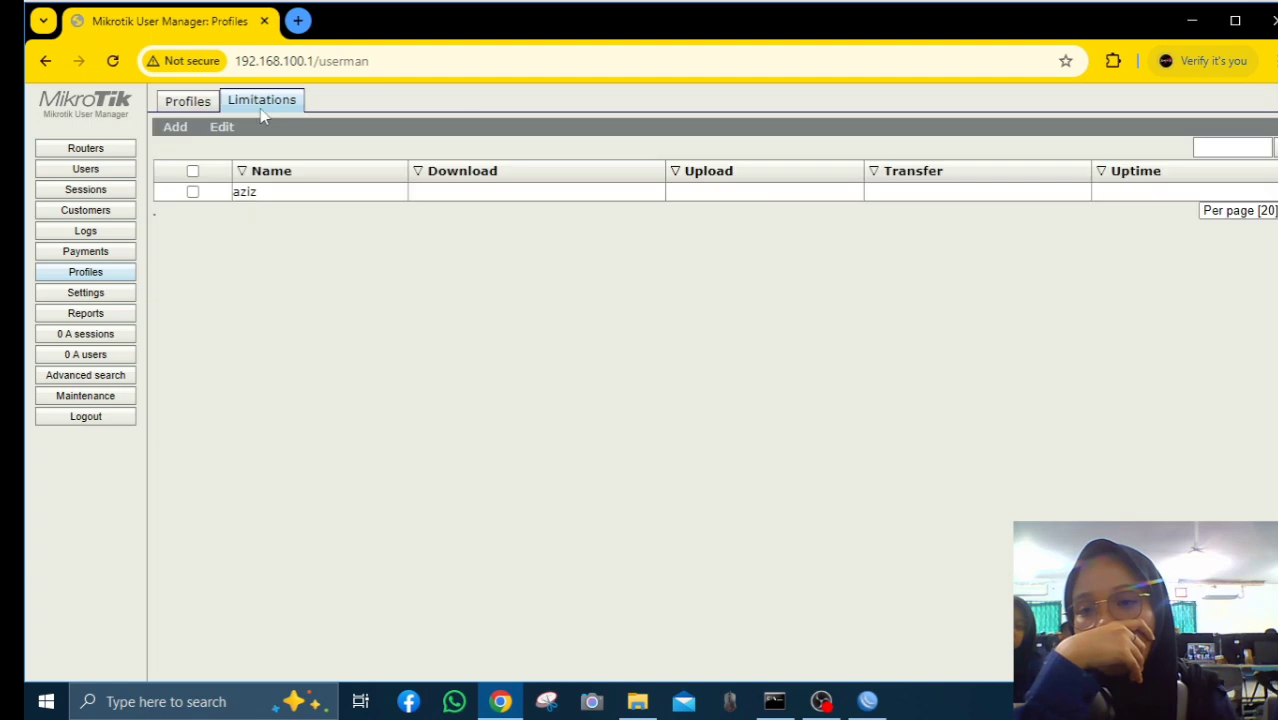
click(193, 172)
mouse_move(220, 127)
click(250, 150)
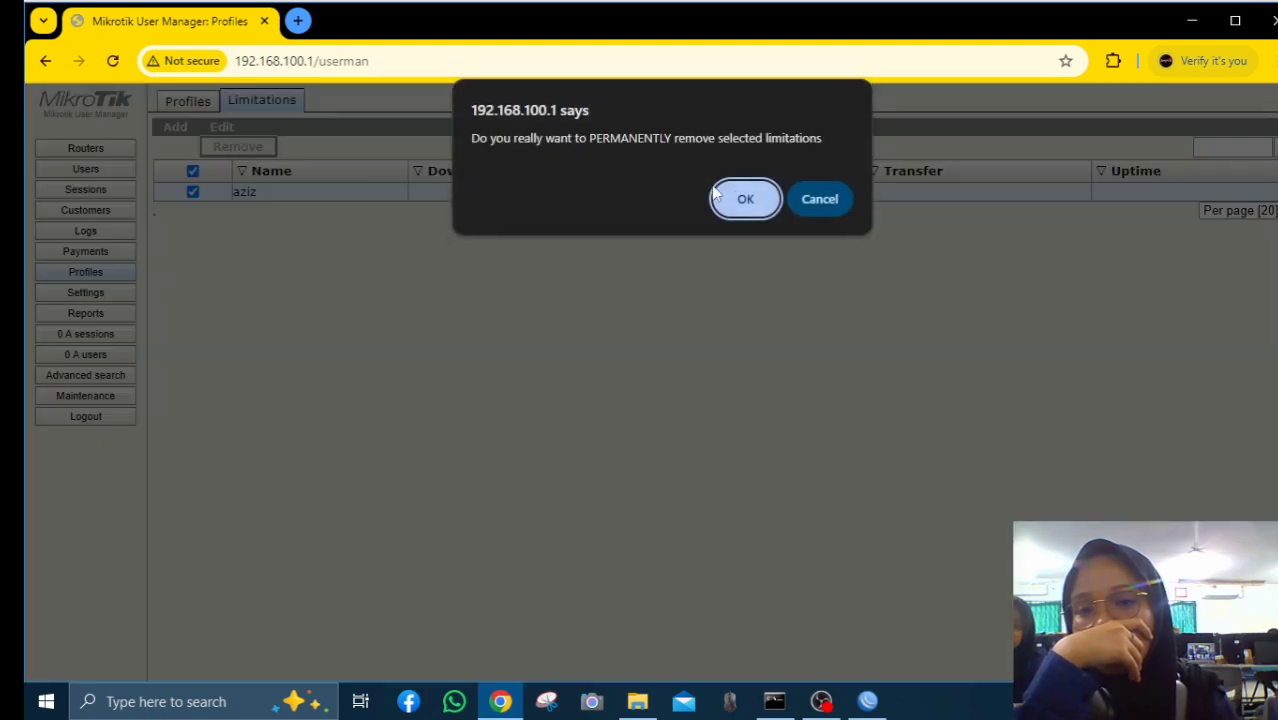
click(718, 195)
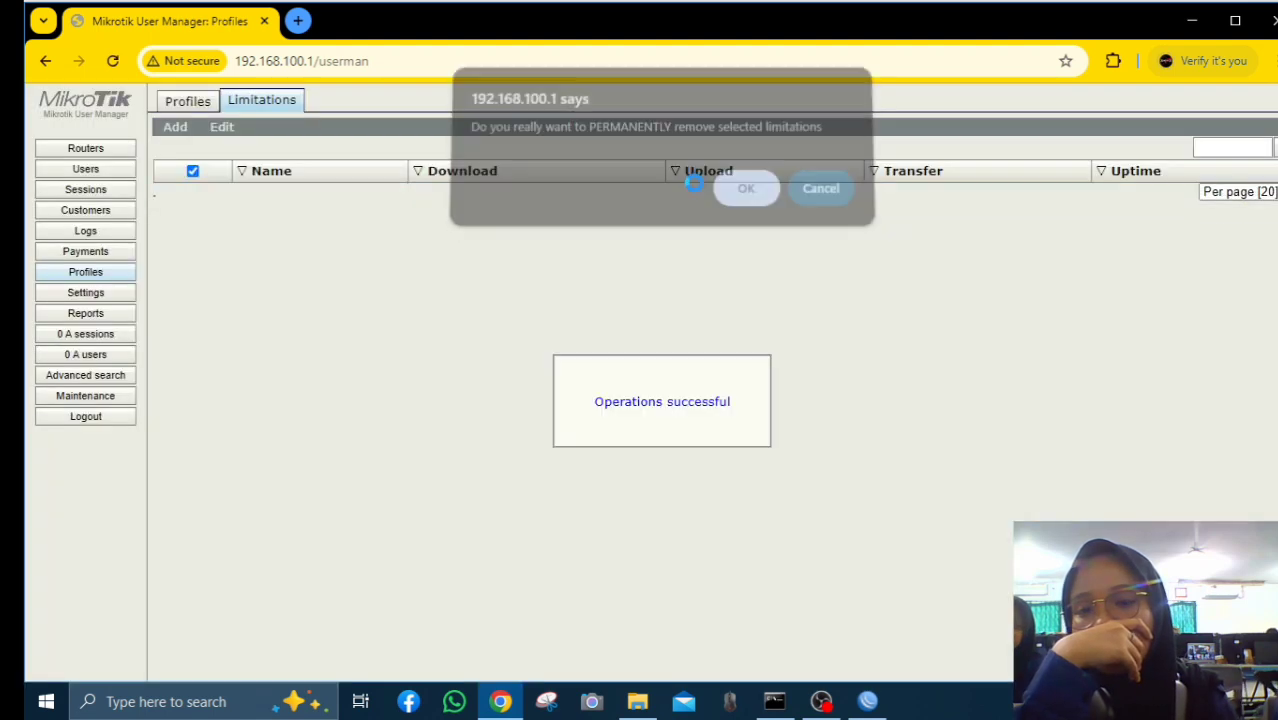
click(193, 108)
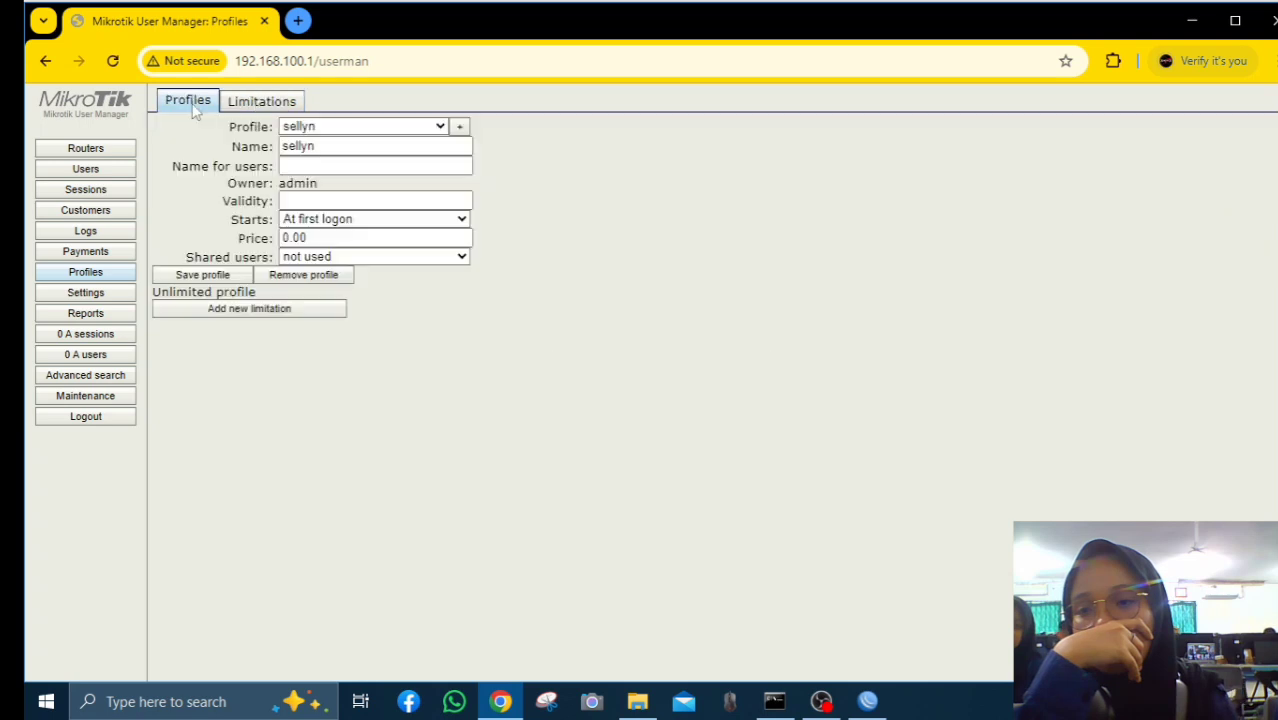
click(362, 127)
click(354, 132)
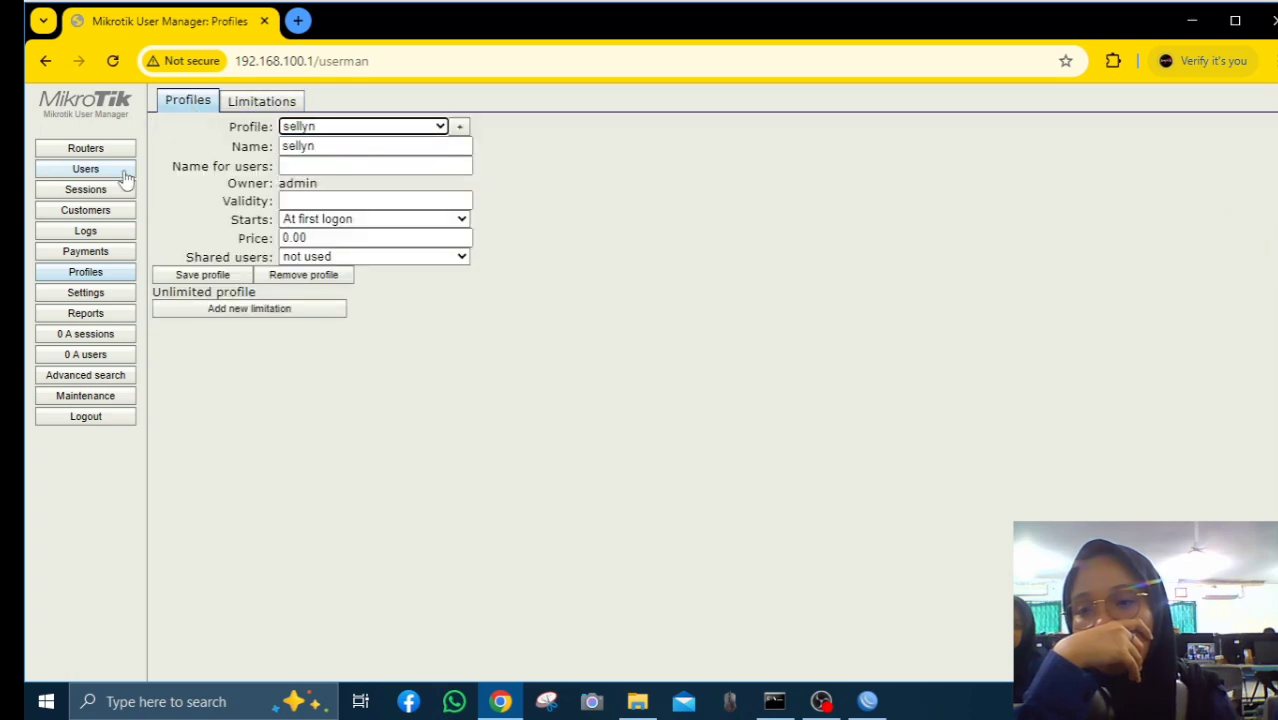
click(86, 294)
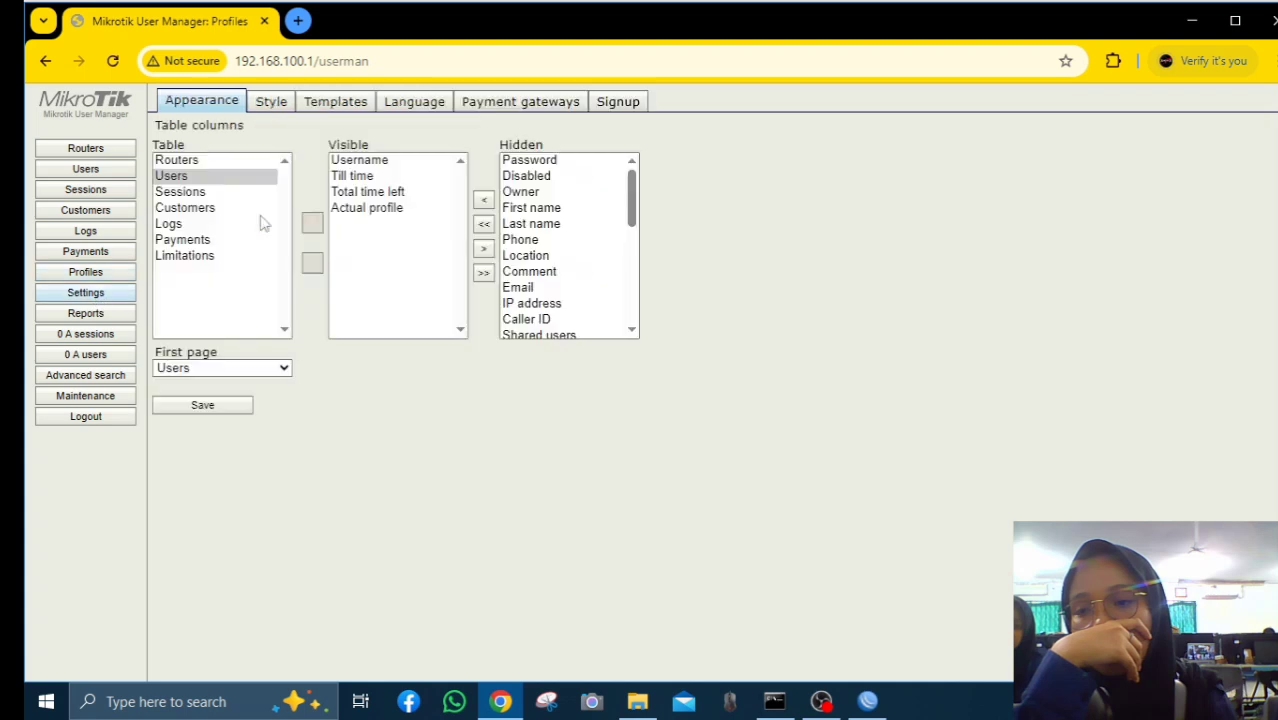
click(338, 102)
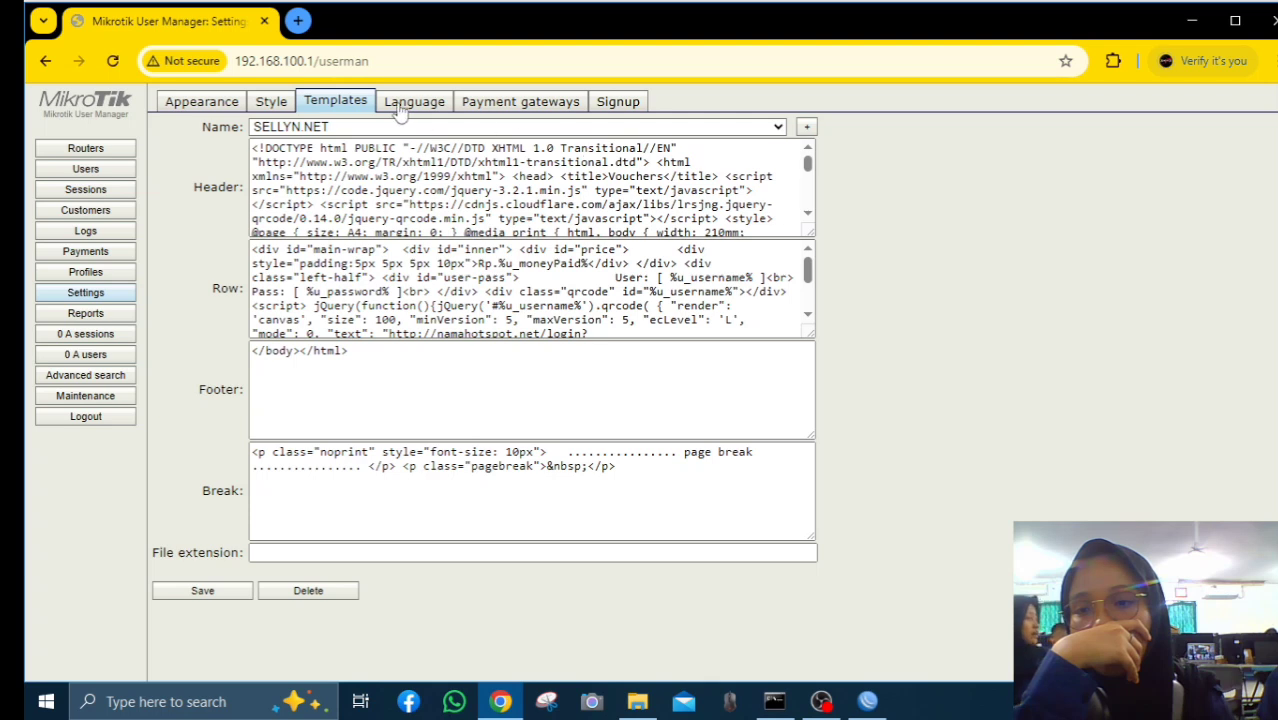
click(308, 590)
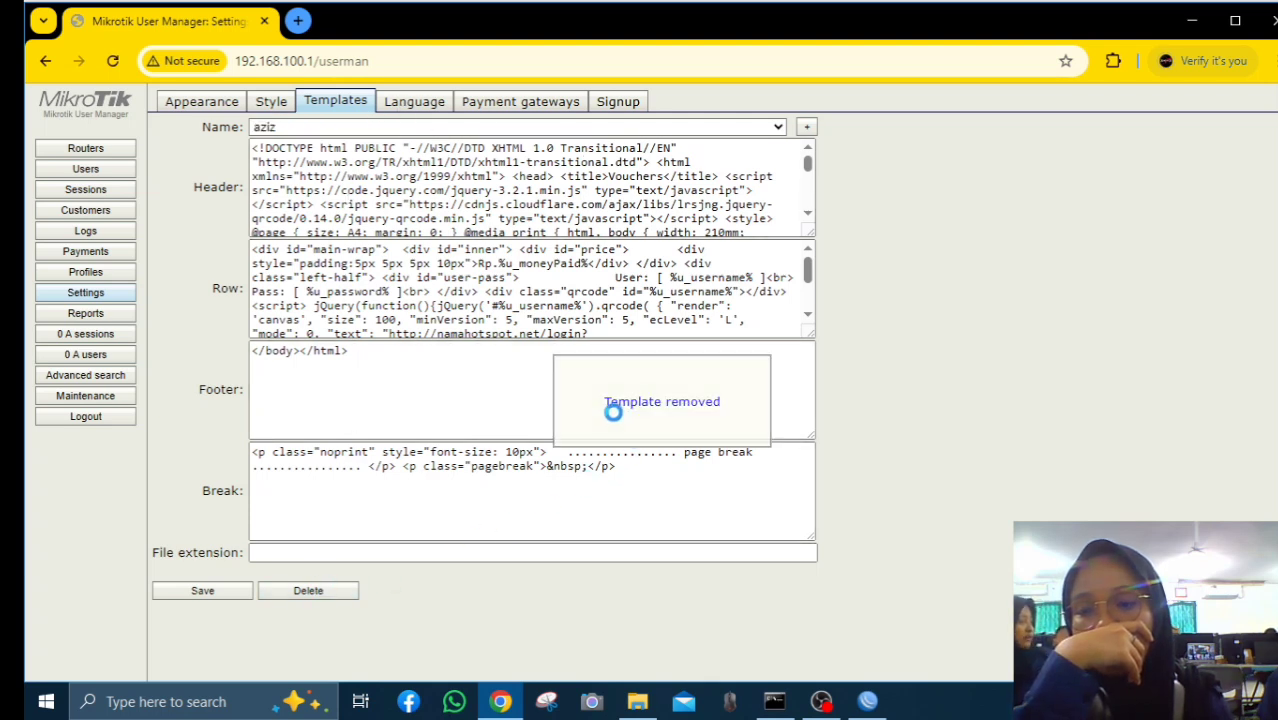
click(310, 591)
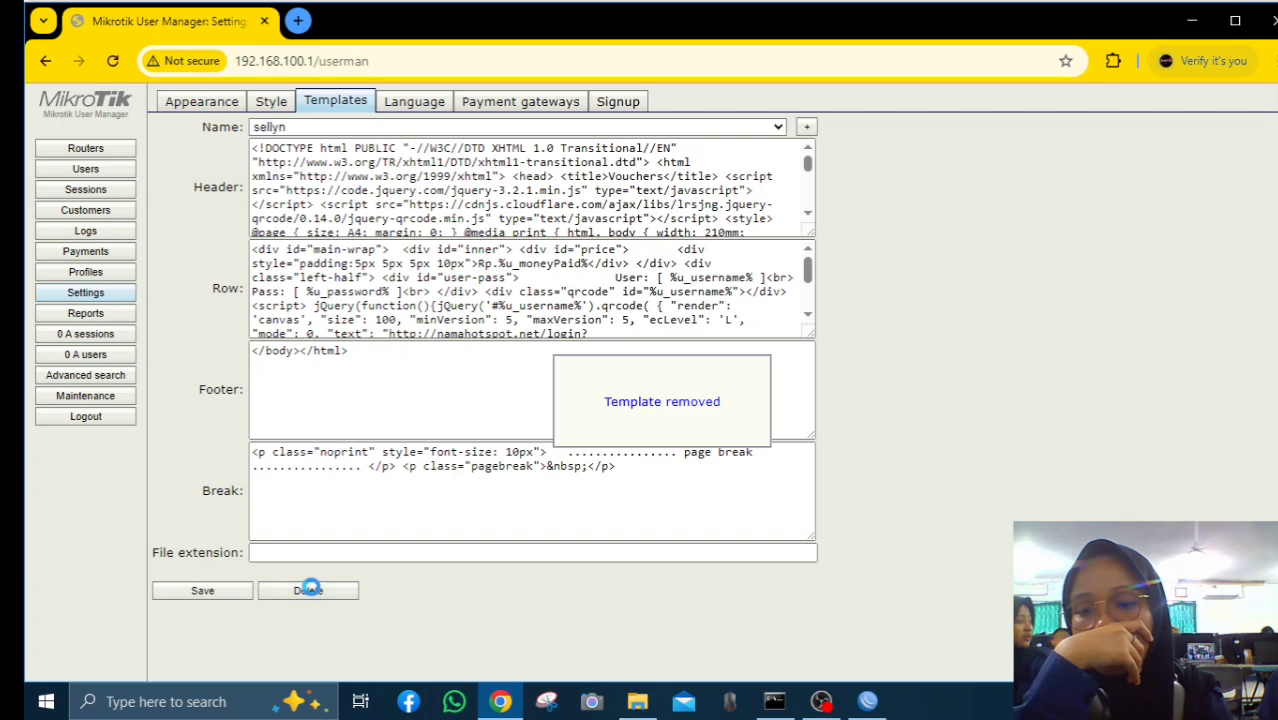
click(310, 592)
click(310, 592)
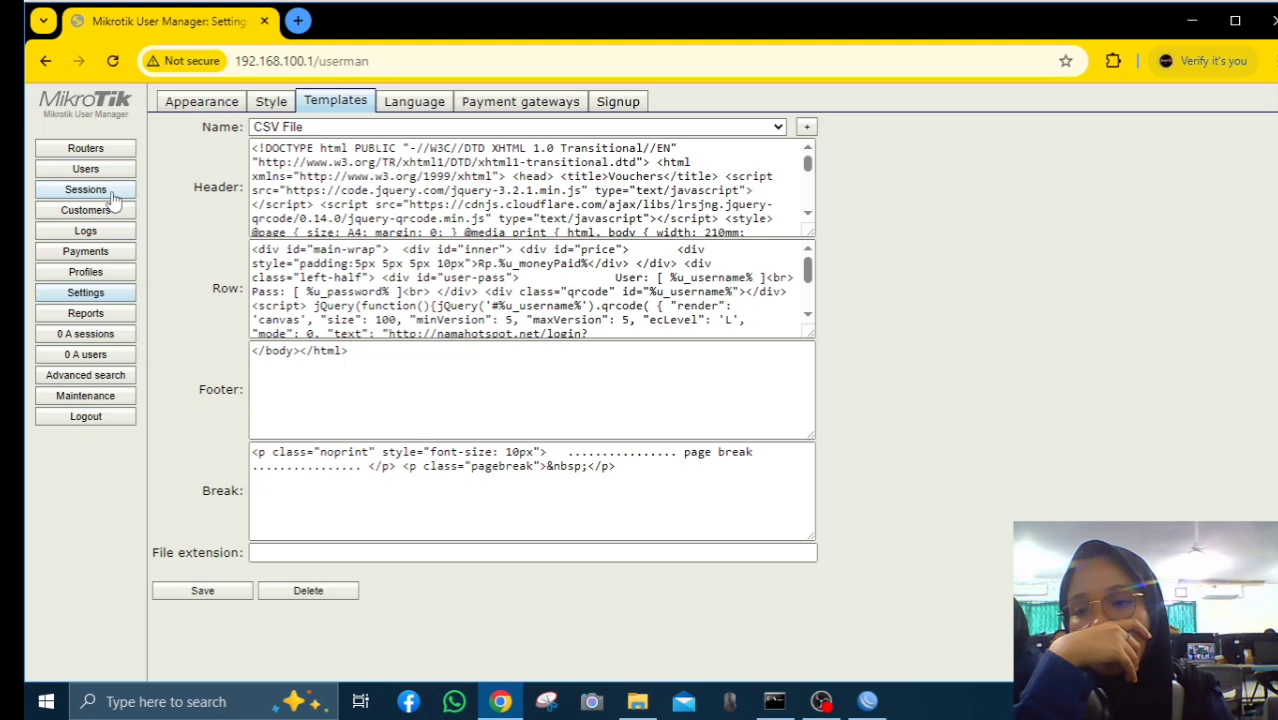
click(95, 272)
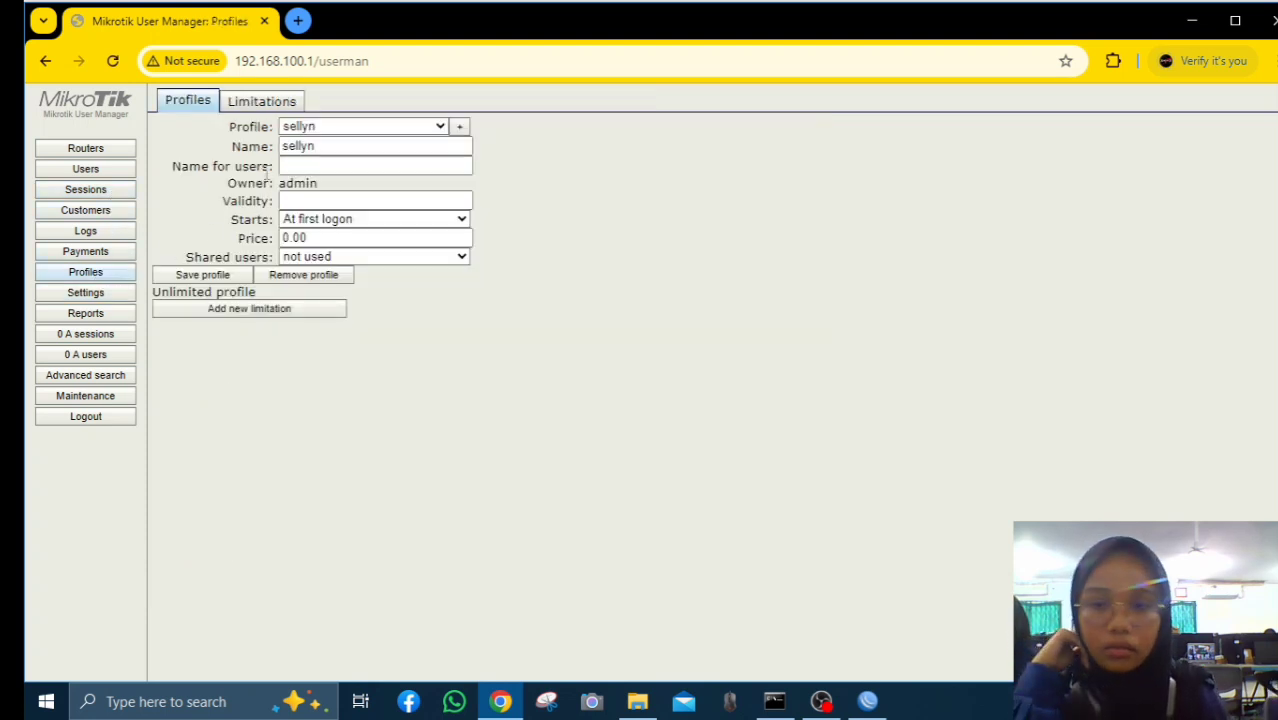
click(265, 103)
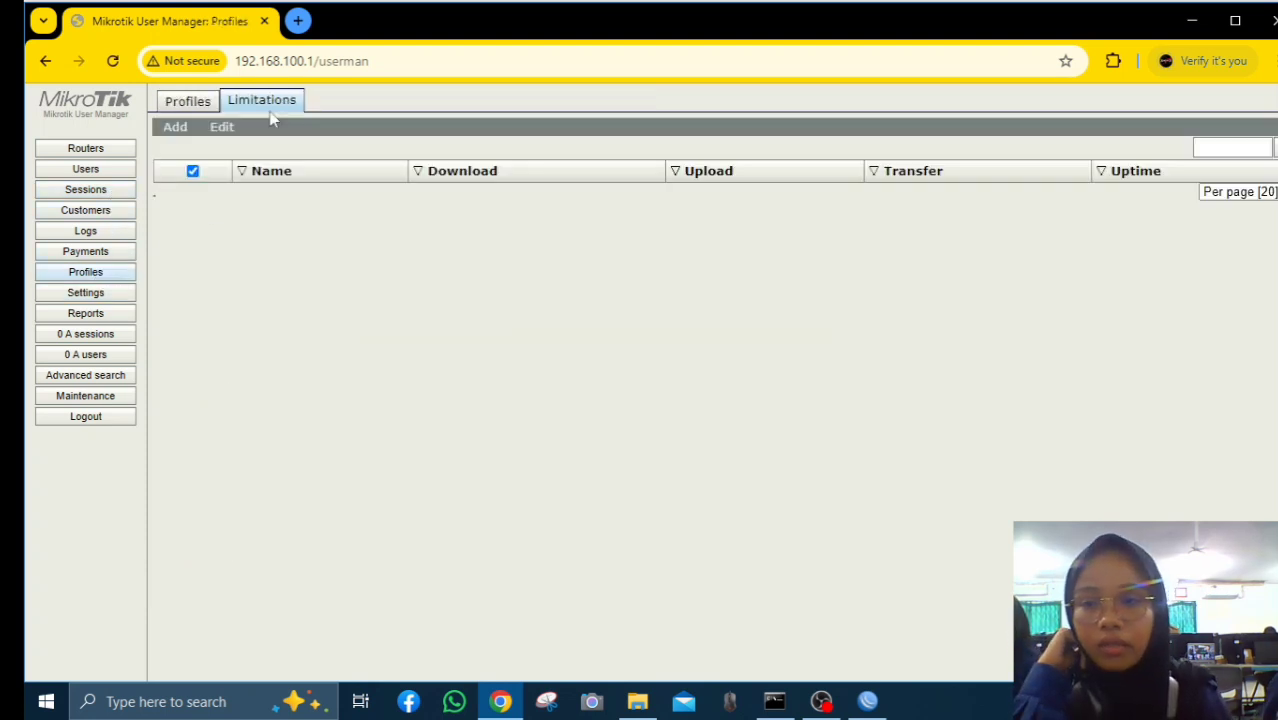
click(210, 102)
click(261, 314)
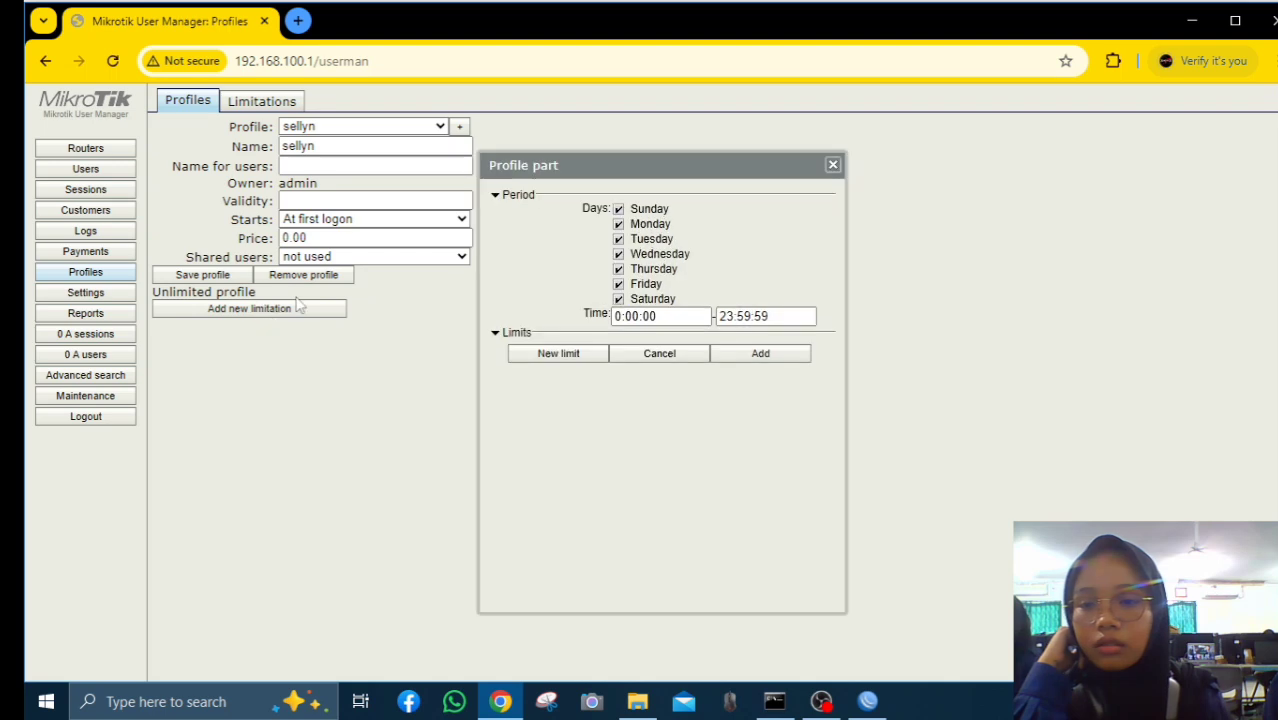
click(834, 166)
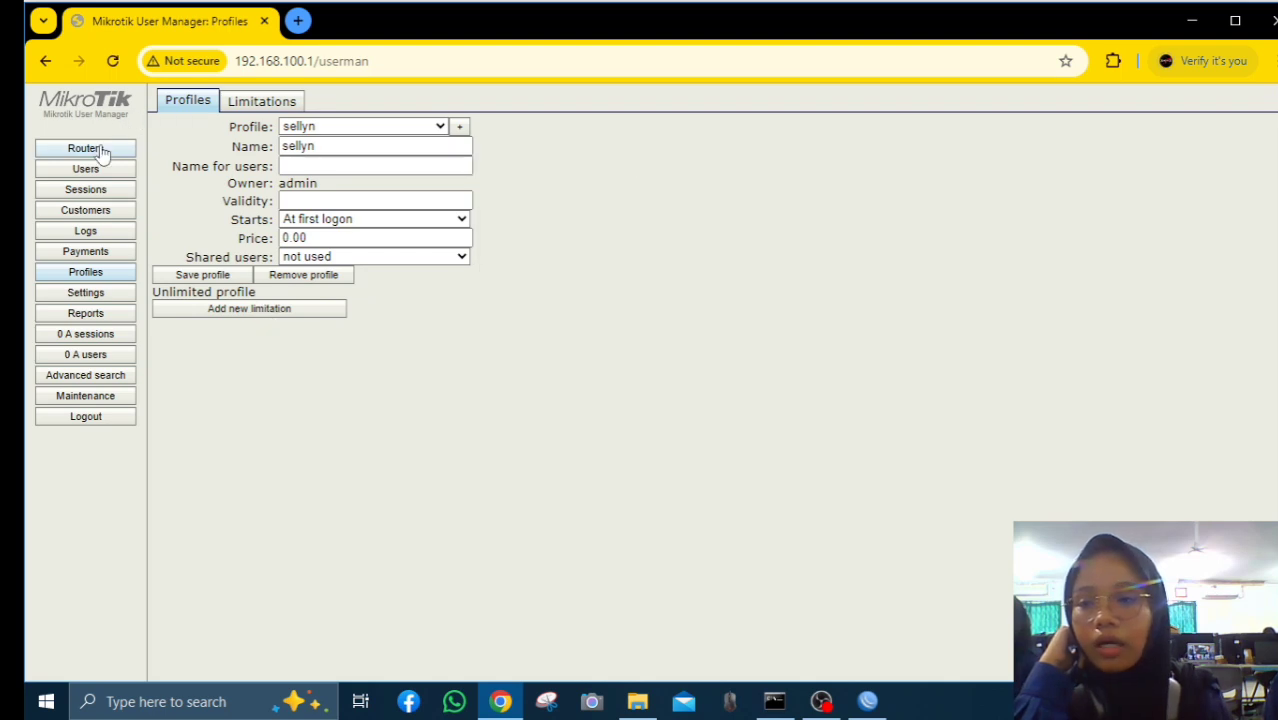
Start a new router named sellyn with IP address 172.16.131.153
click(96, 148)
click(178, 117)
click(620, 259)
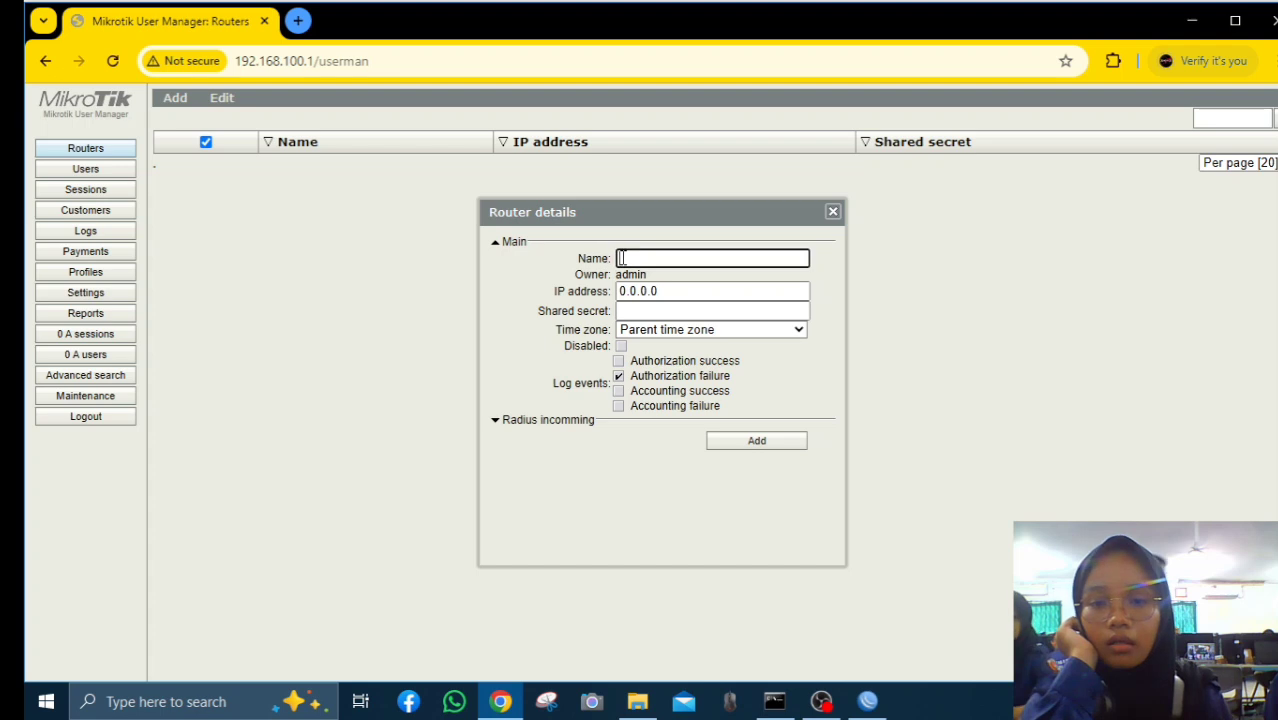
text(sellyn)
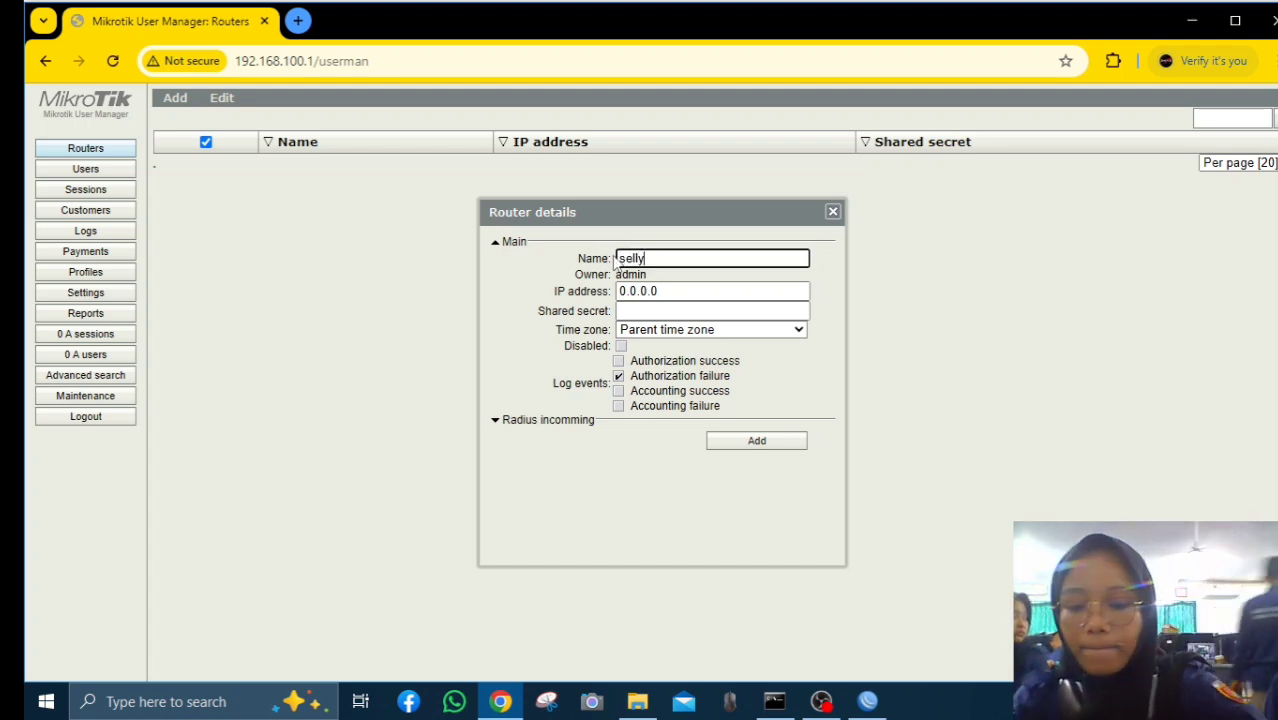
click(621, 291)
drag(621, 291, 673, 292)
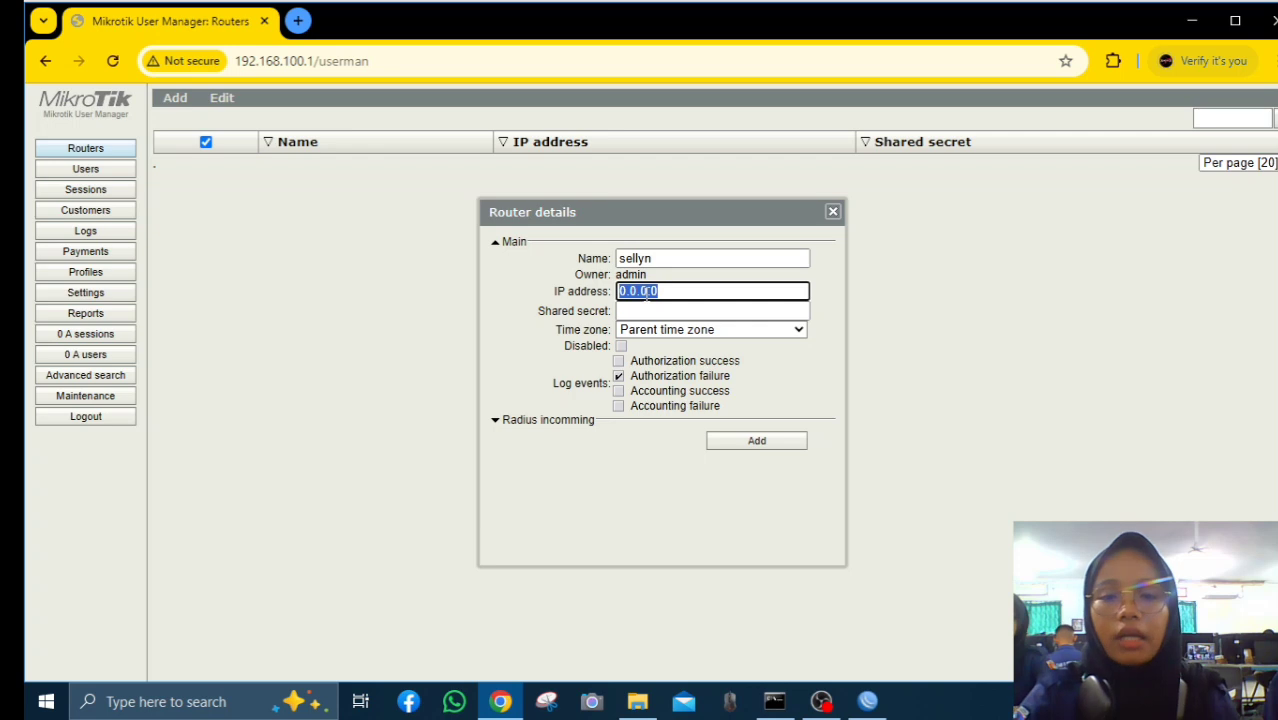
right_click(648, 292)
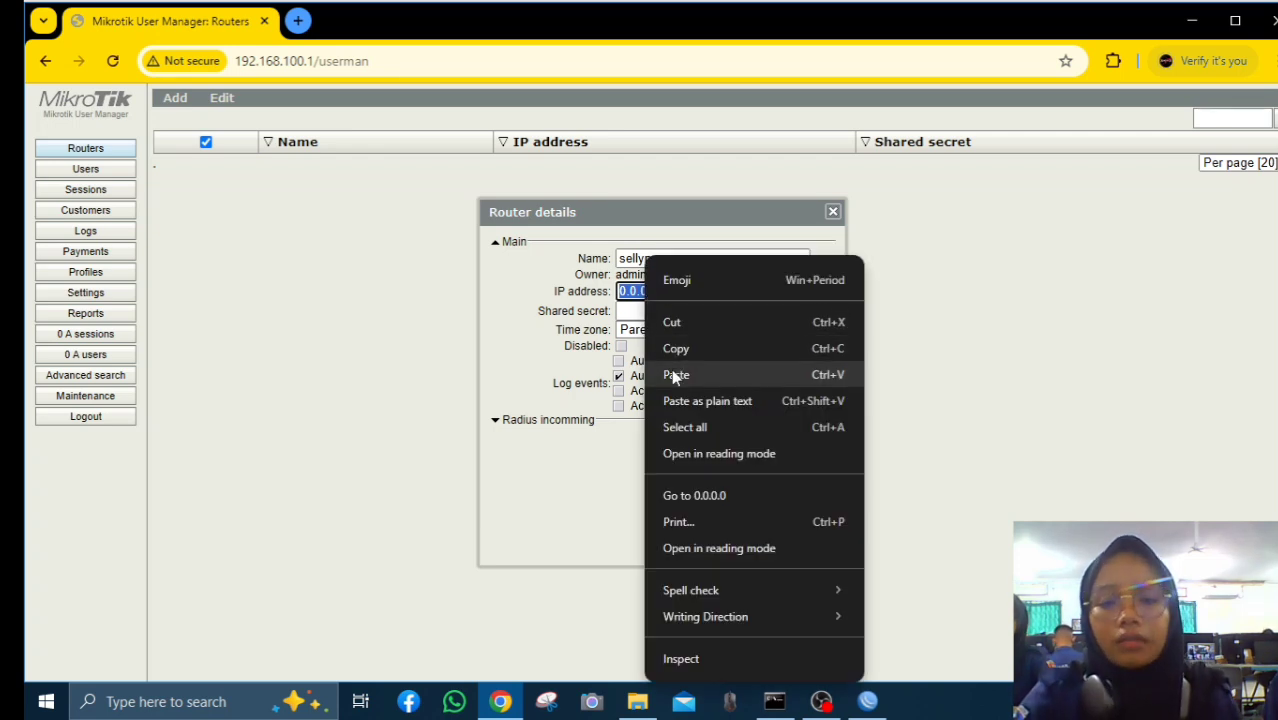
click(675, 375)
text(1)
Set time zone +07:00, keep authorization logging, enter the shared secret, and add the router
click(742, 333)
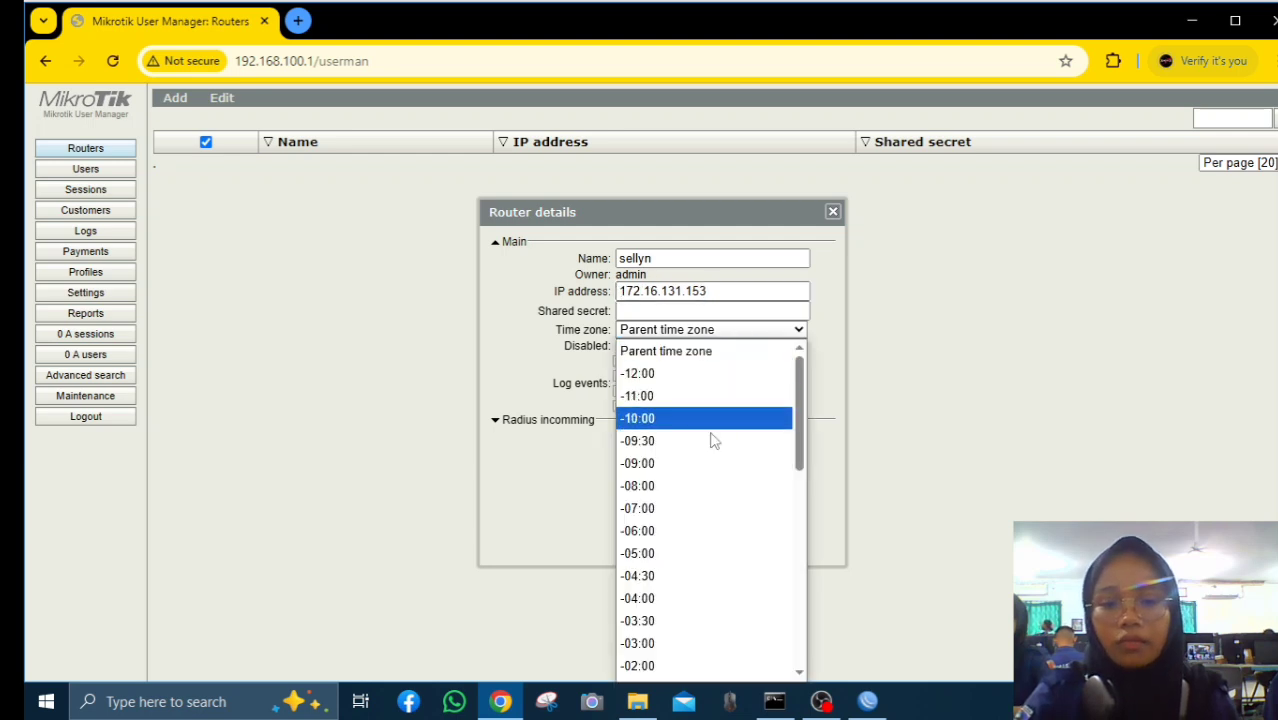
scroll(698, 458, down, 8)
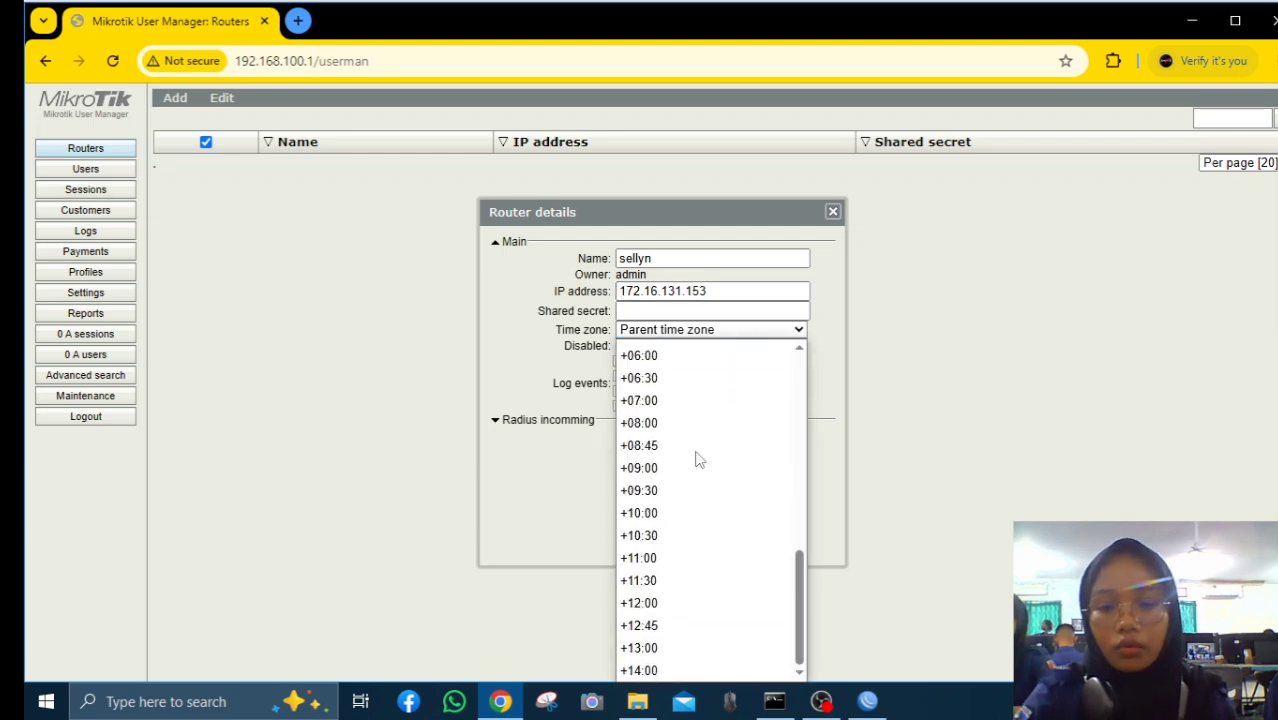
click(668, 400)
click(618, 376)
click(618, 375)
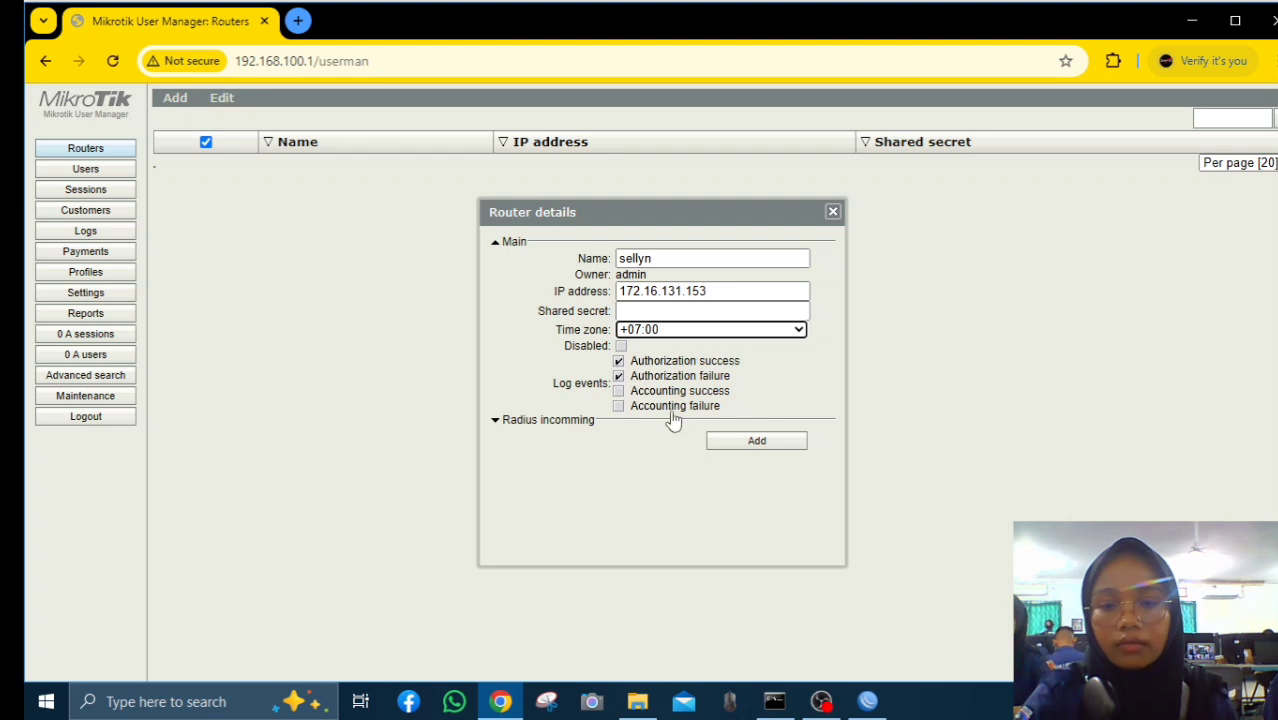
click(665, 313)
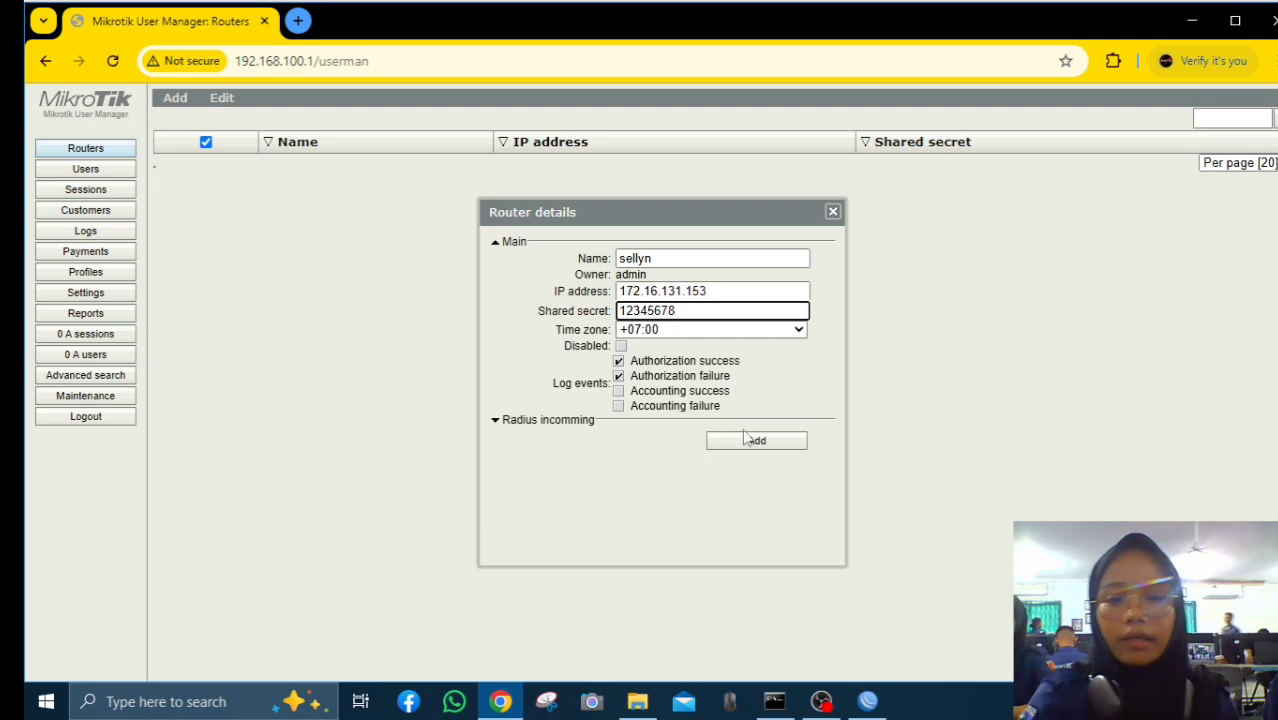
click(752, 442)
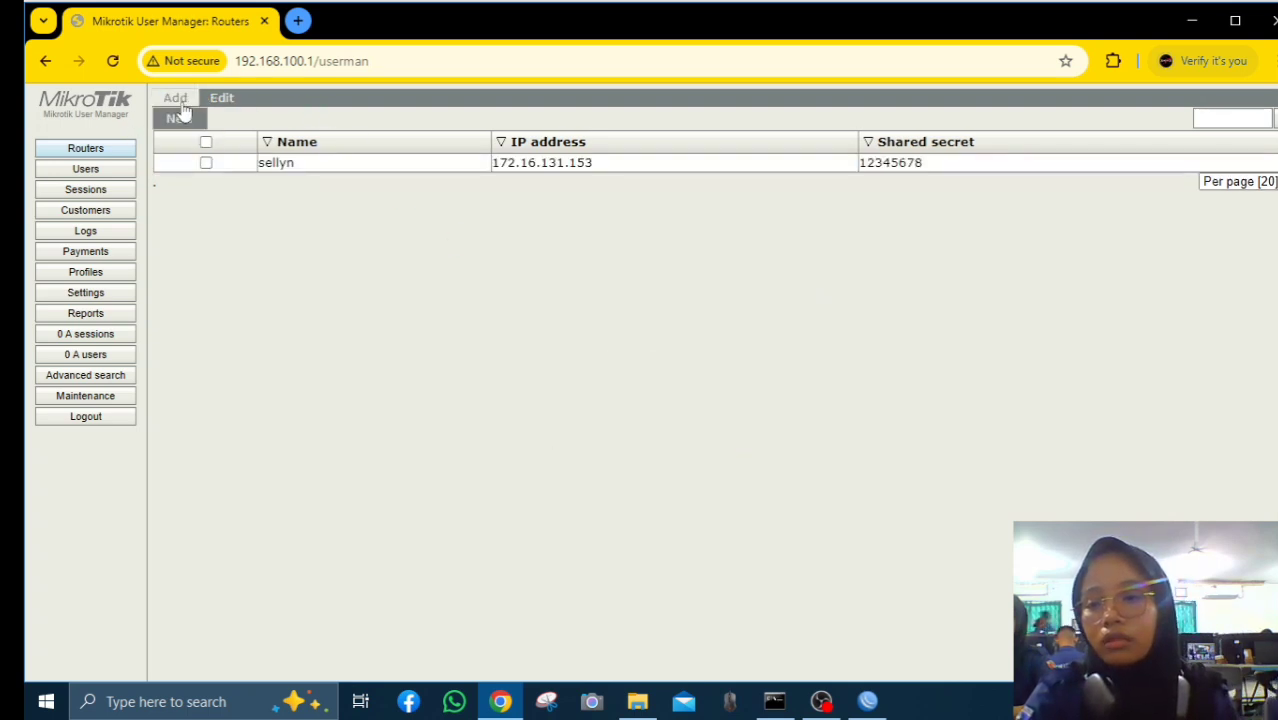
Select the sellyn router in the list, then go to the Users page
mouse_move(222, 100)
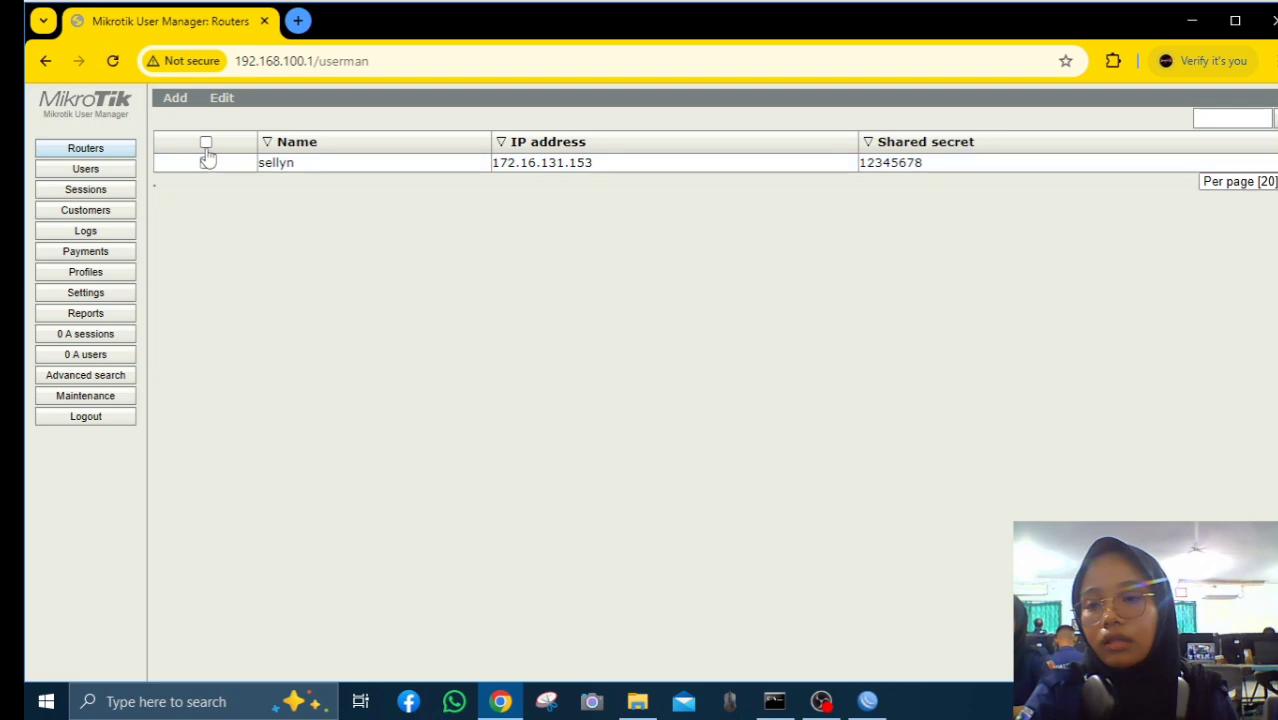
click(205, 142)
click(241, 139)
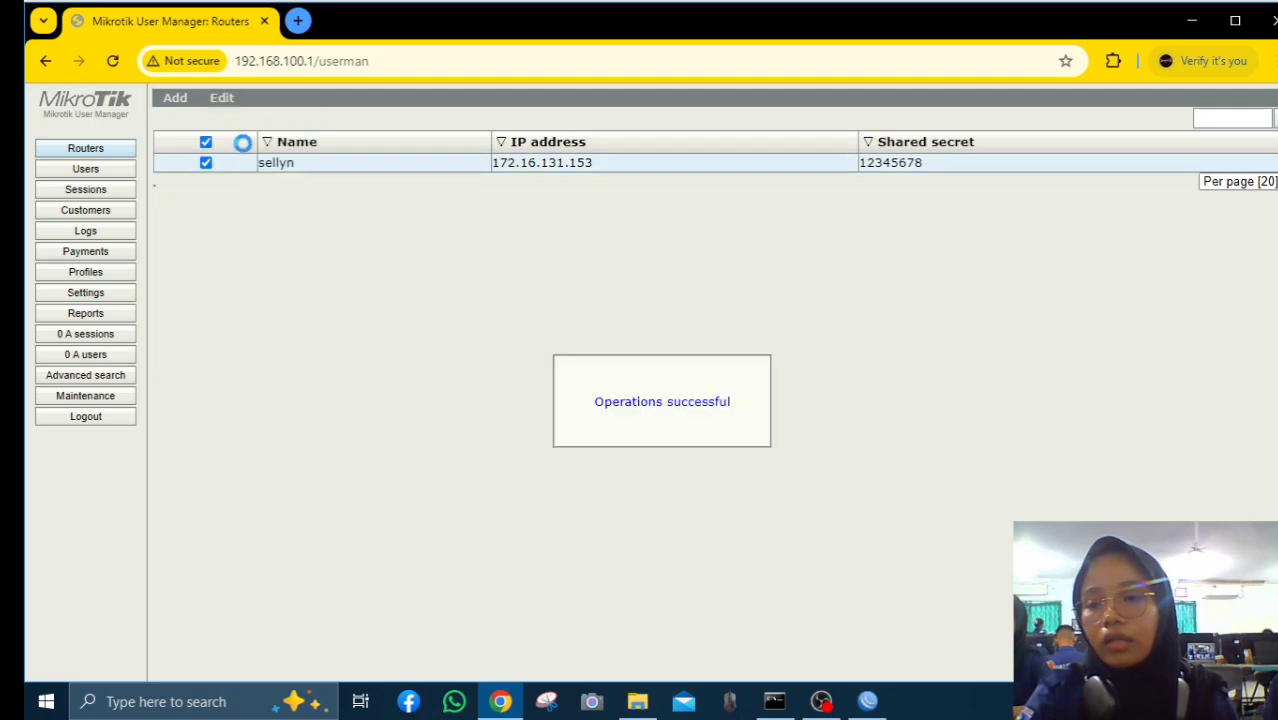
click(98, 171)
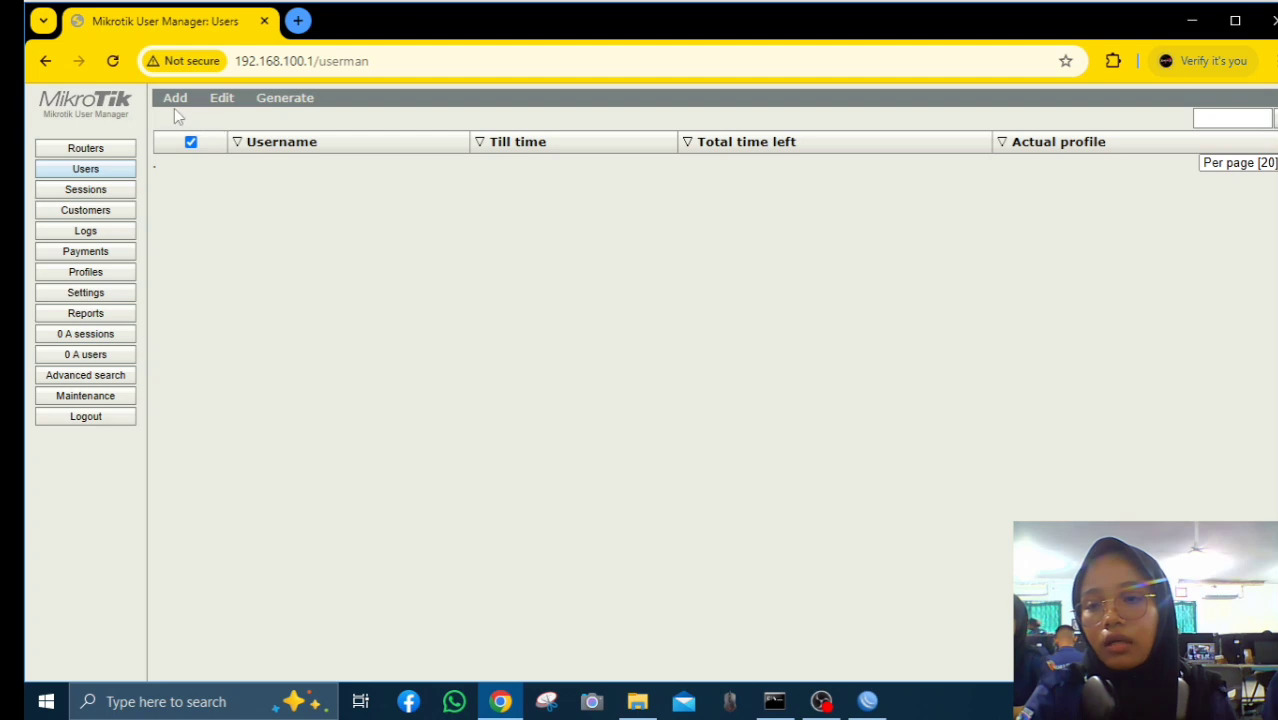
Create profile sellynnn, then cancel the Add new limitation dialog without adding one
click(94, 275)
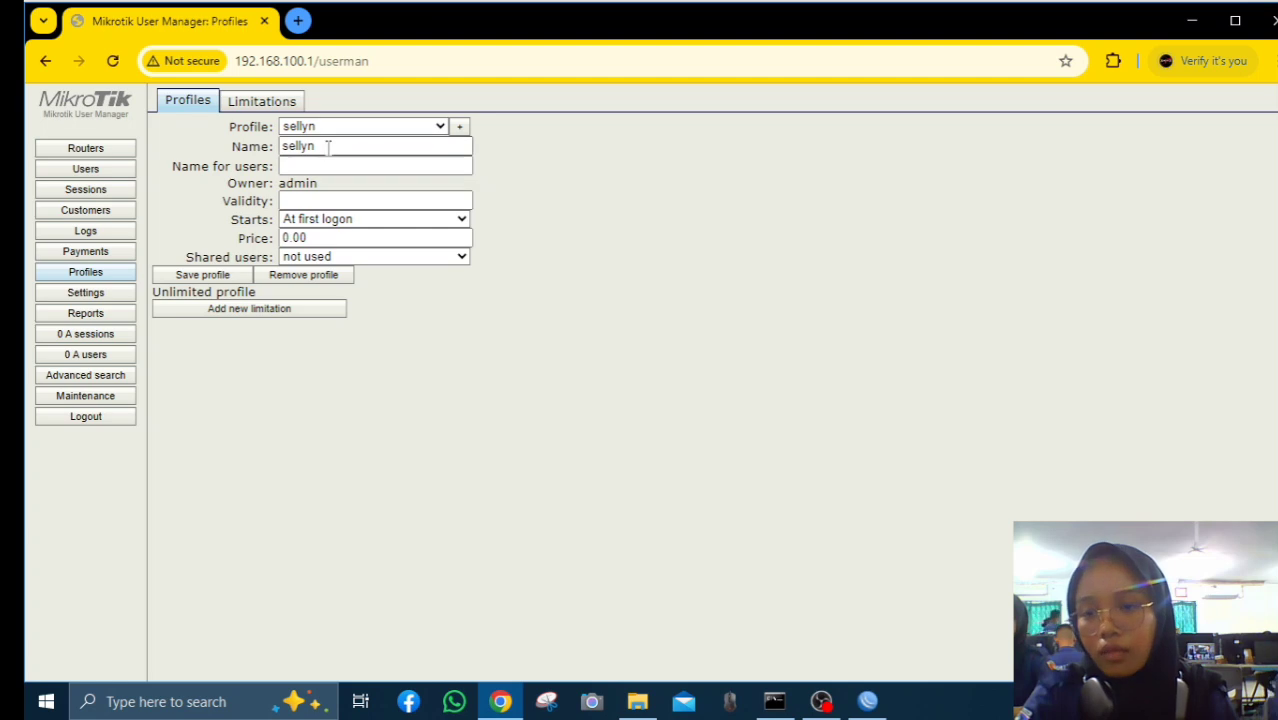
click(458, 128)
text(sellynnn)
click(690, 400)
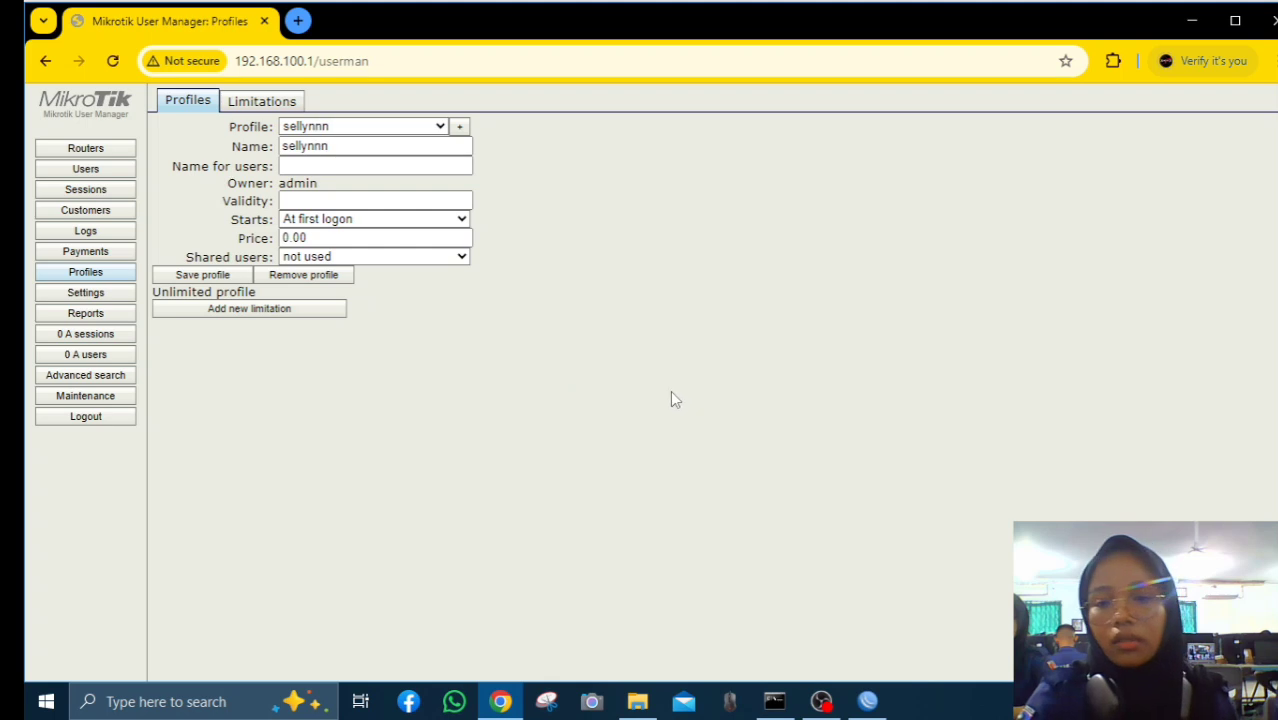
click(258, 312)
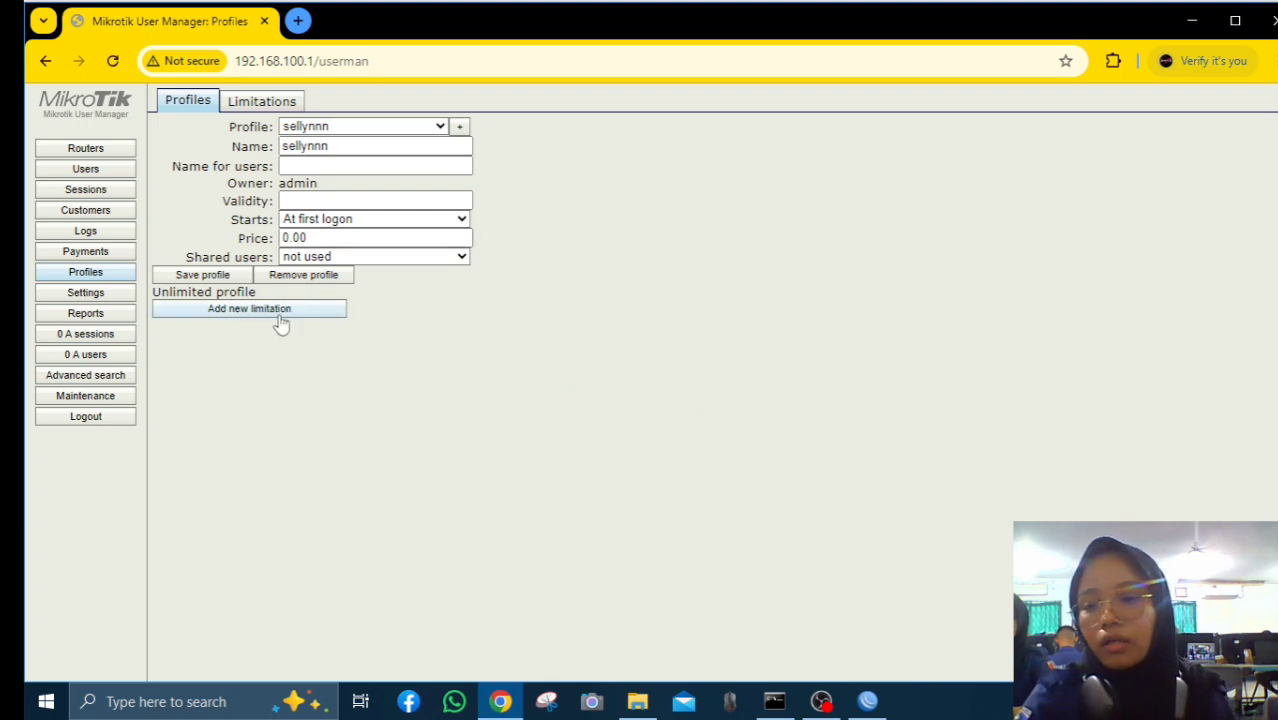
click(616, 316)
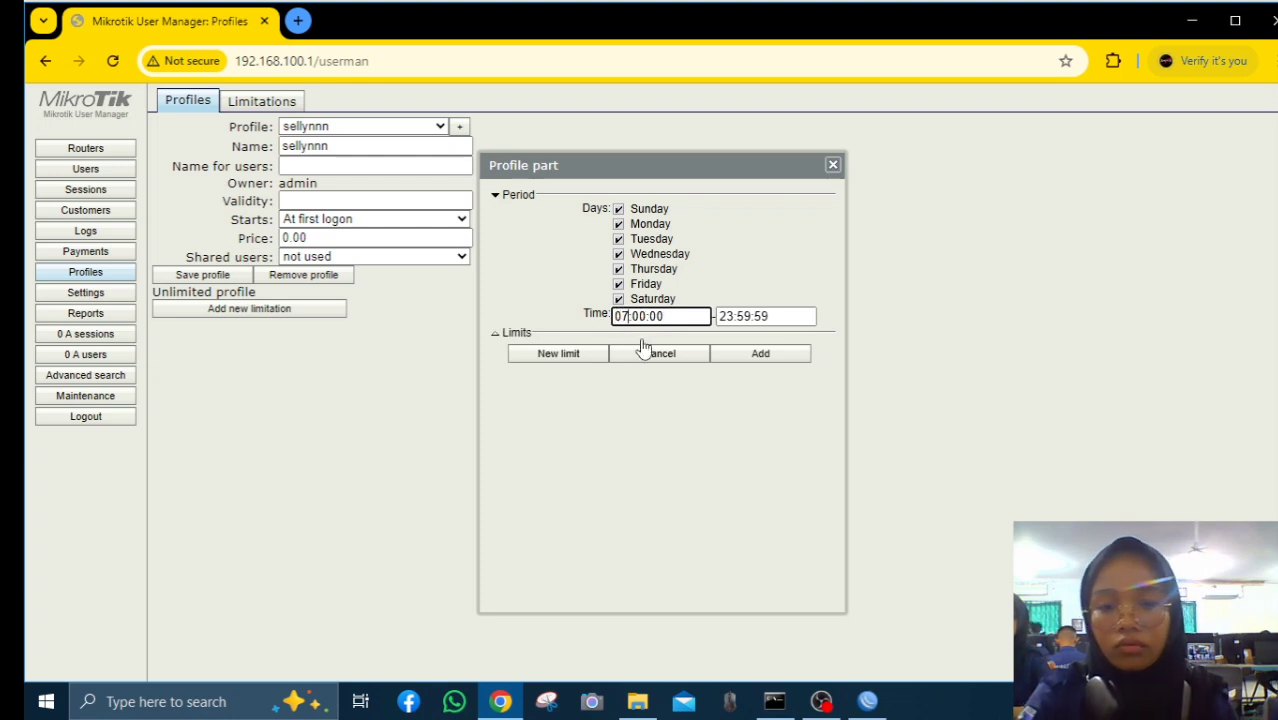
click(705, 352)
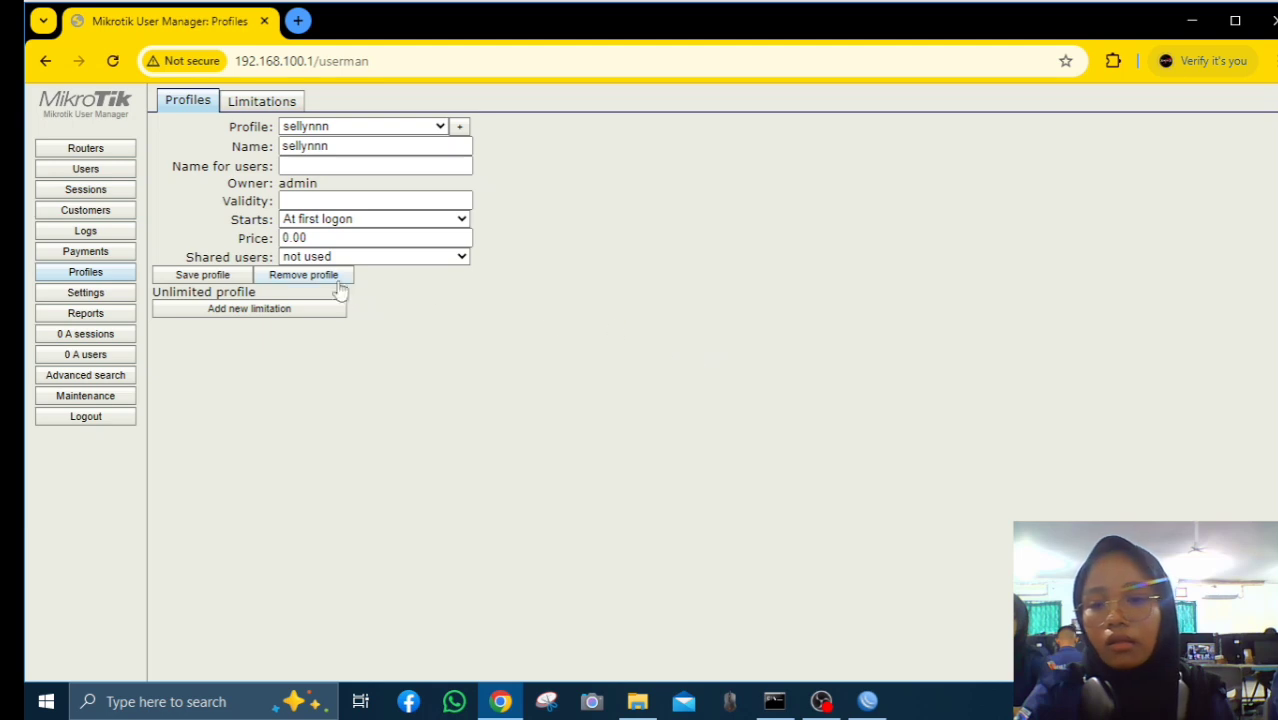
Create a limitation named sellyn in the Limitations list
click(258, 106)
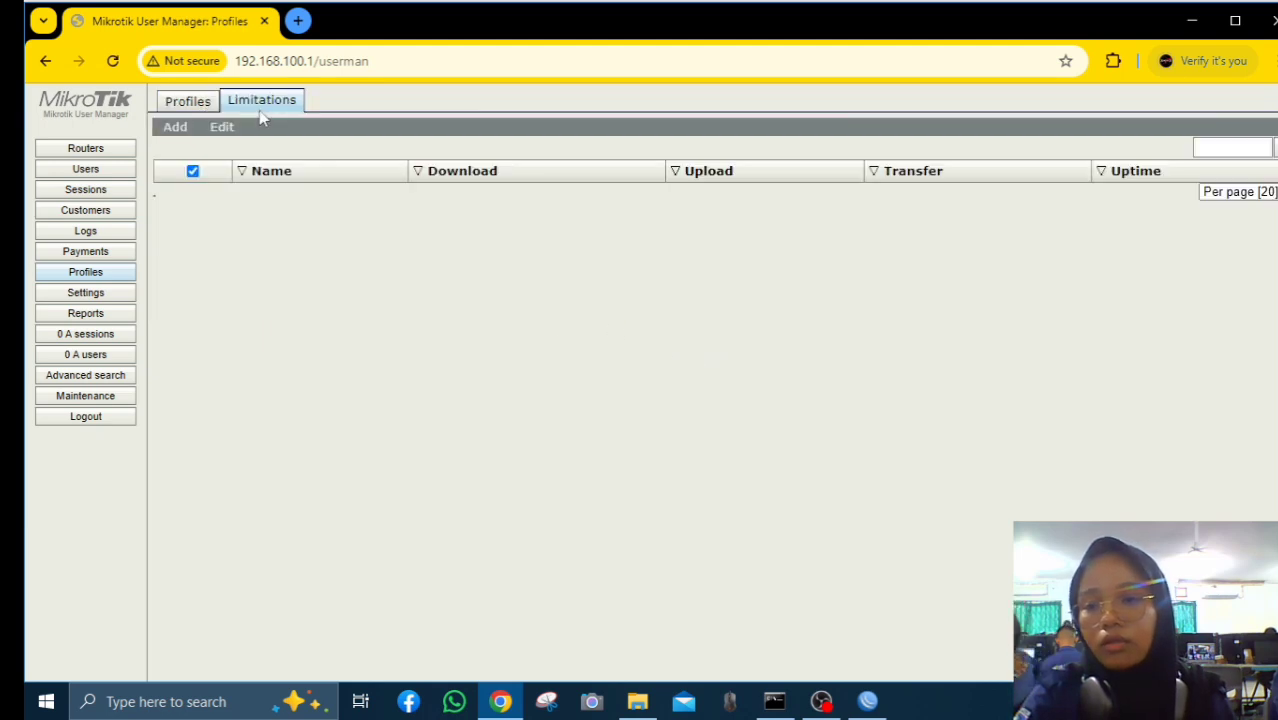
click(182, 147)
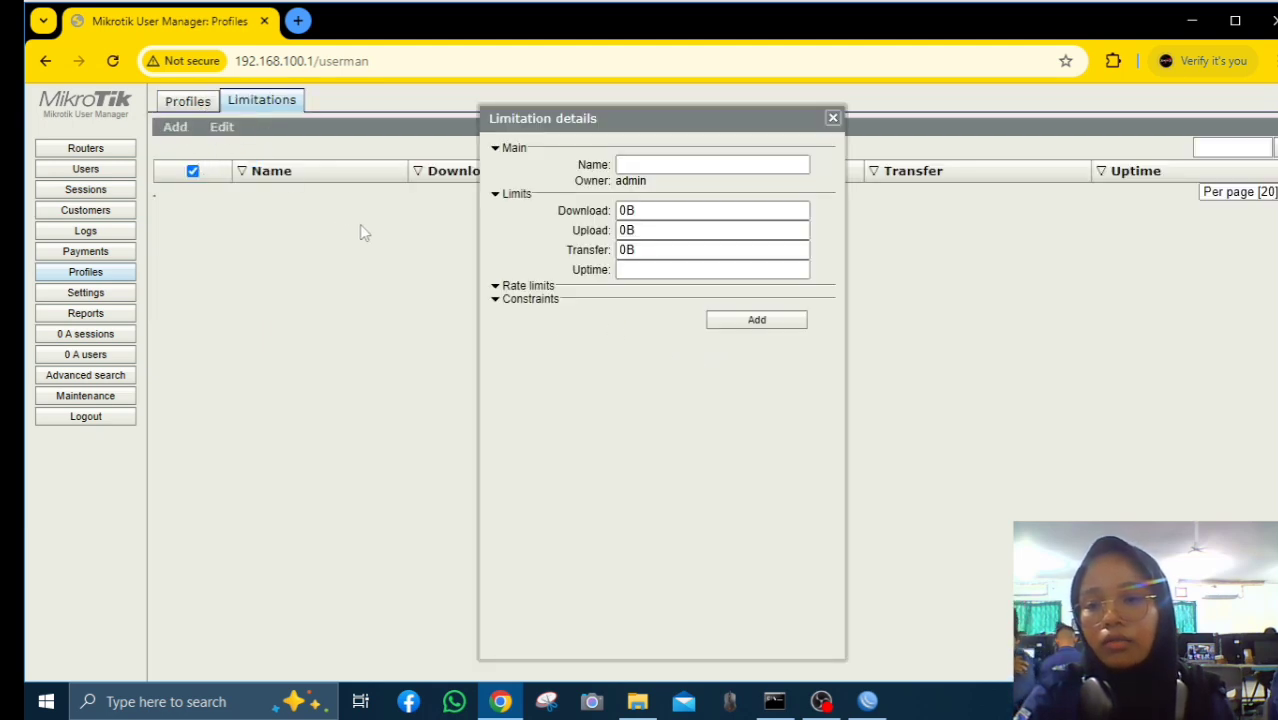
click(624, 168)
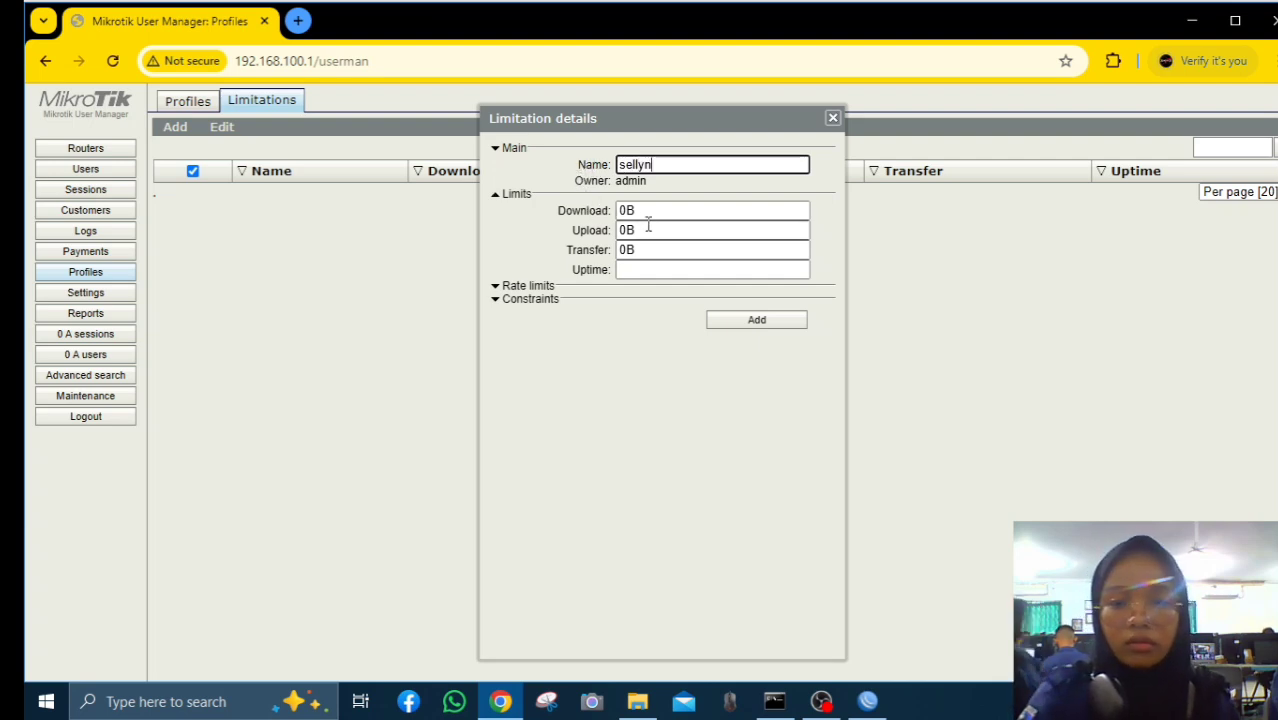
click(712, 320)
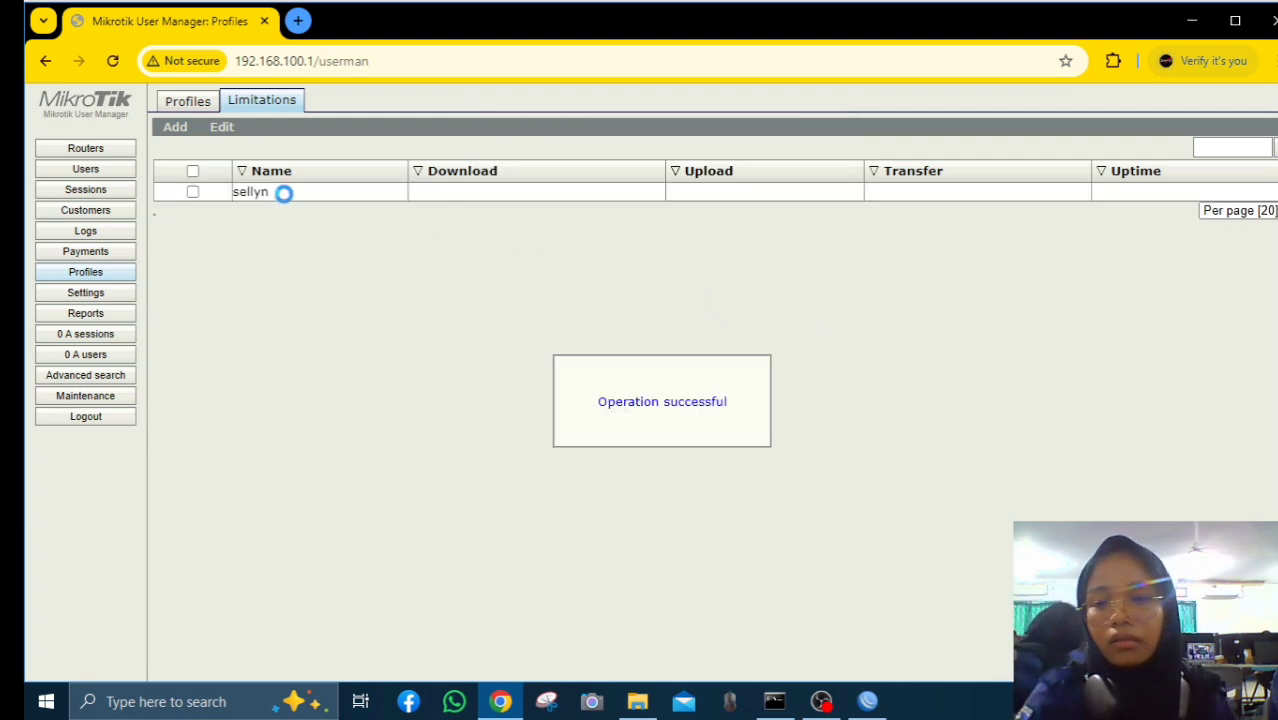
click(192, 191)
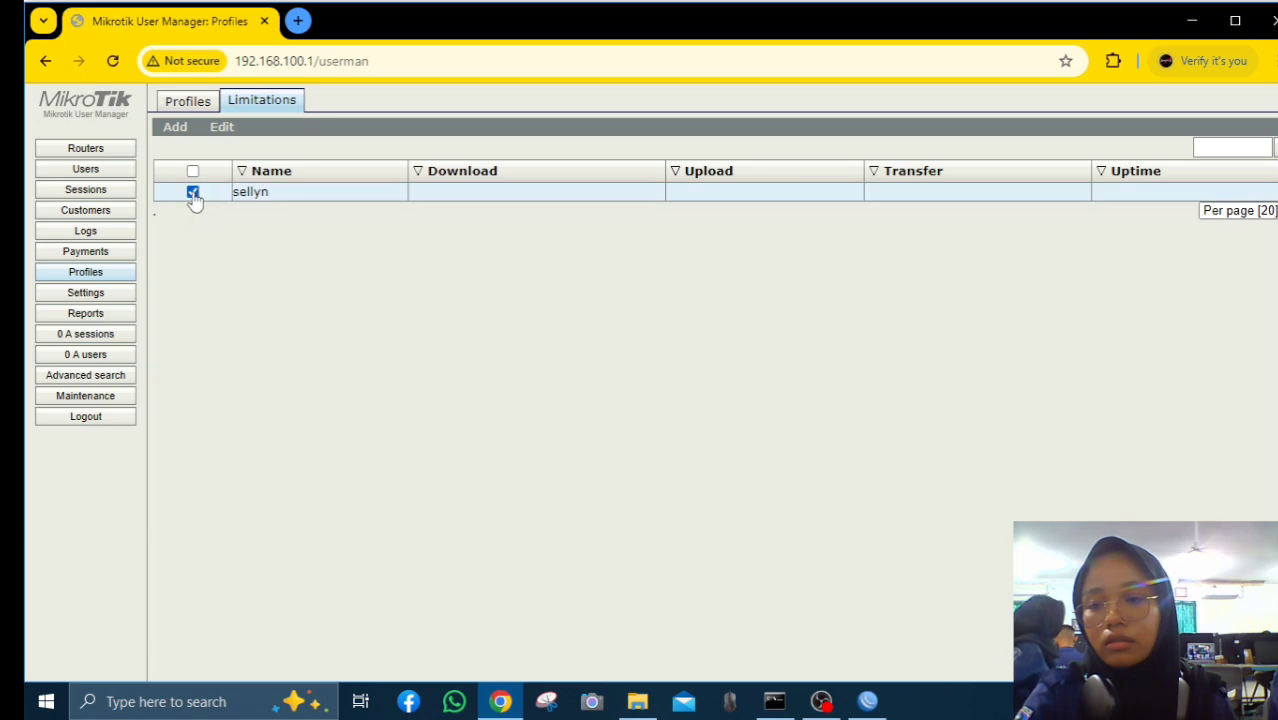
click(222, 127)
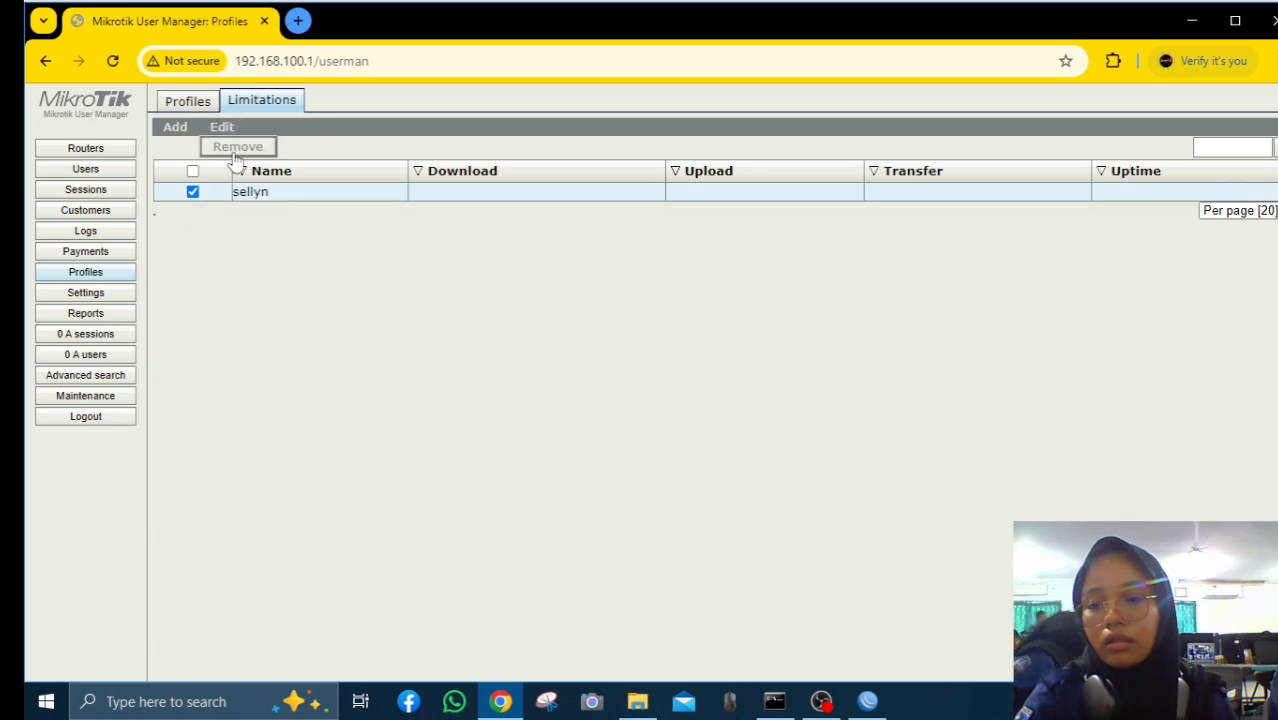
click(186, 106)
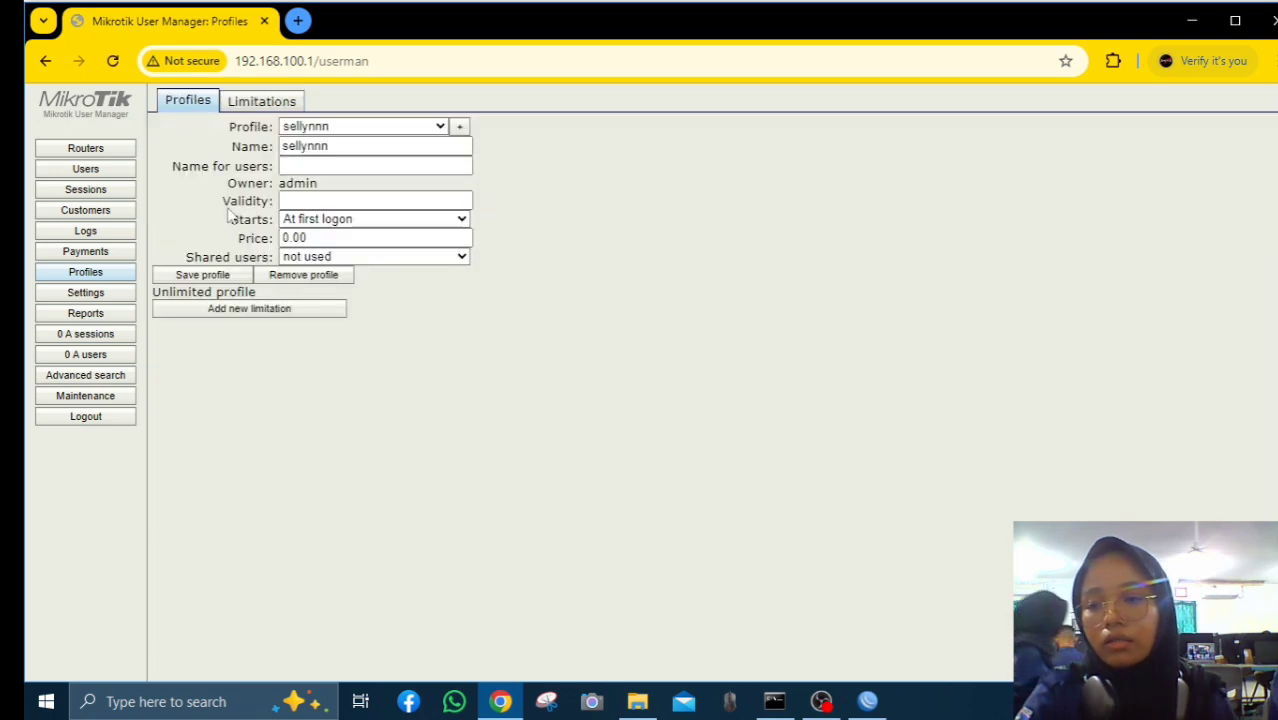
Attach the sellyn limitation to profile sellynnn, active 7:00:00–23:59:59
click(328, 309)
click(608, 335)
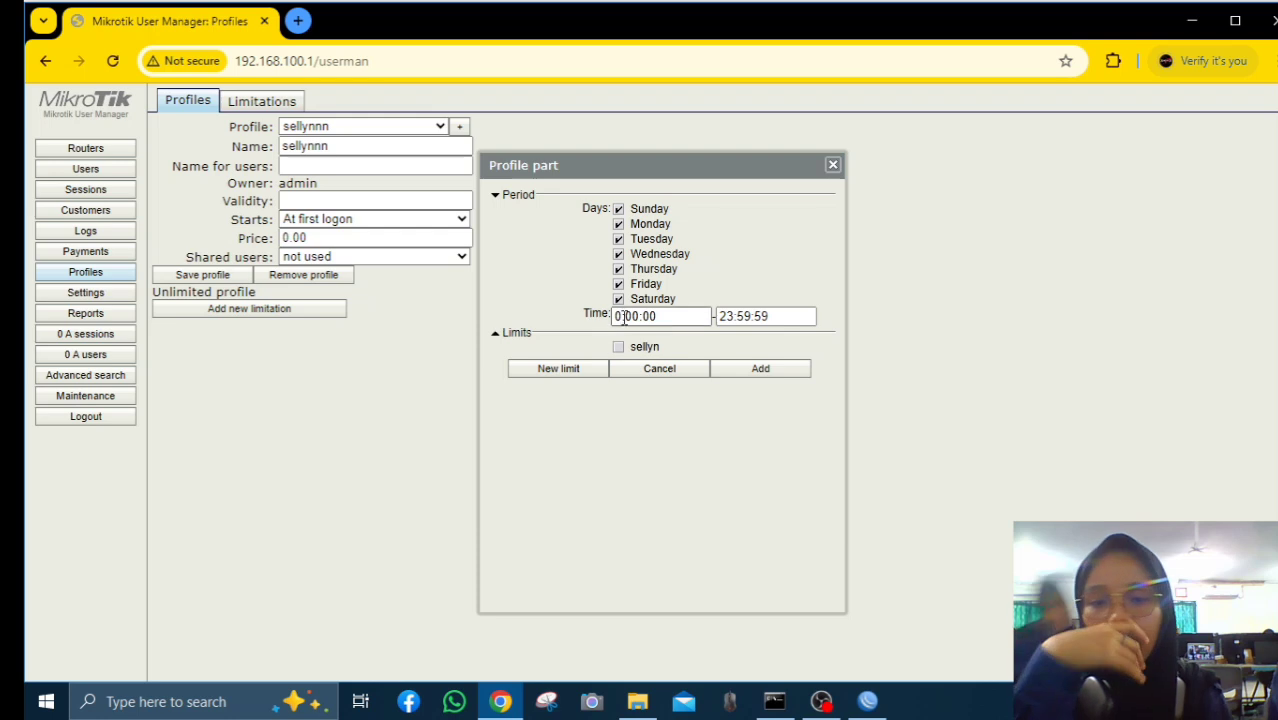
click(619, 316)
text(7)
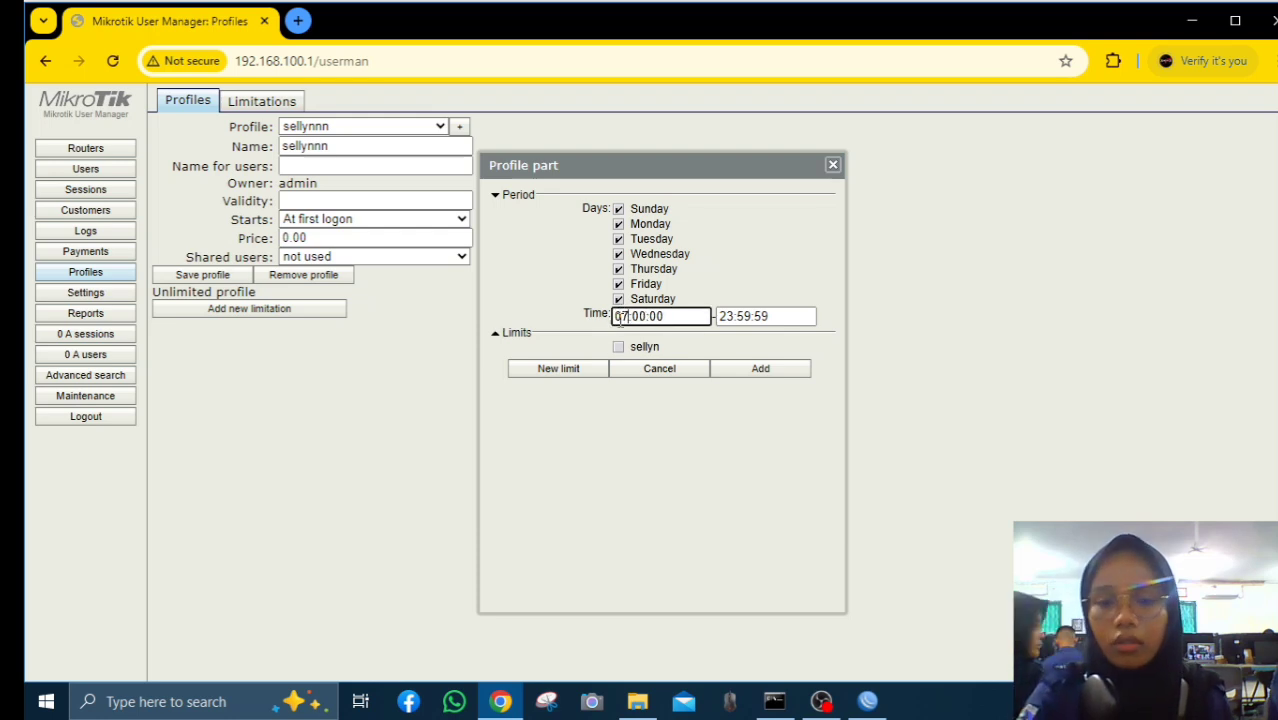
click(619, 347)
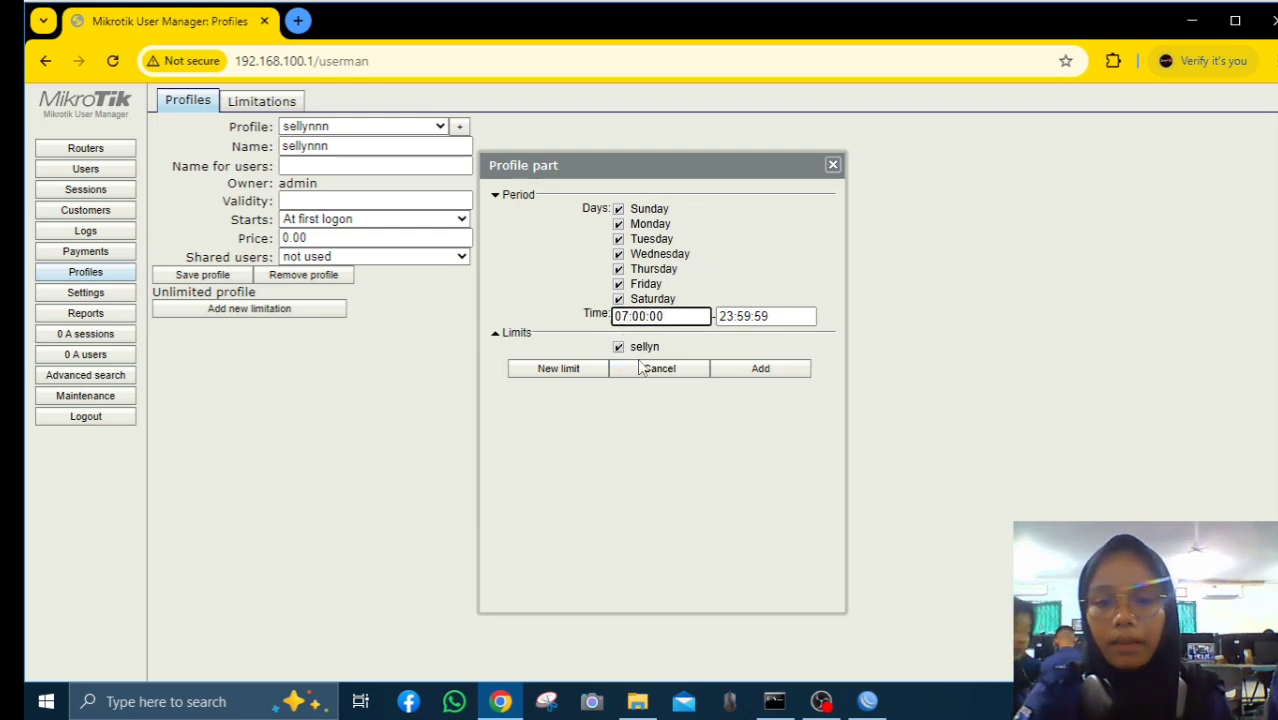
click(743, 370)
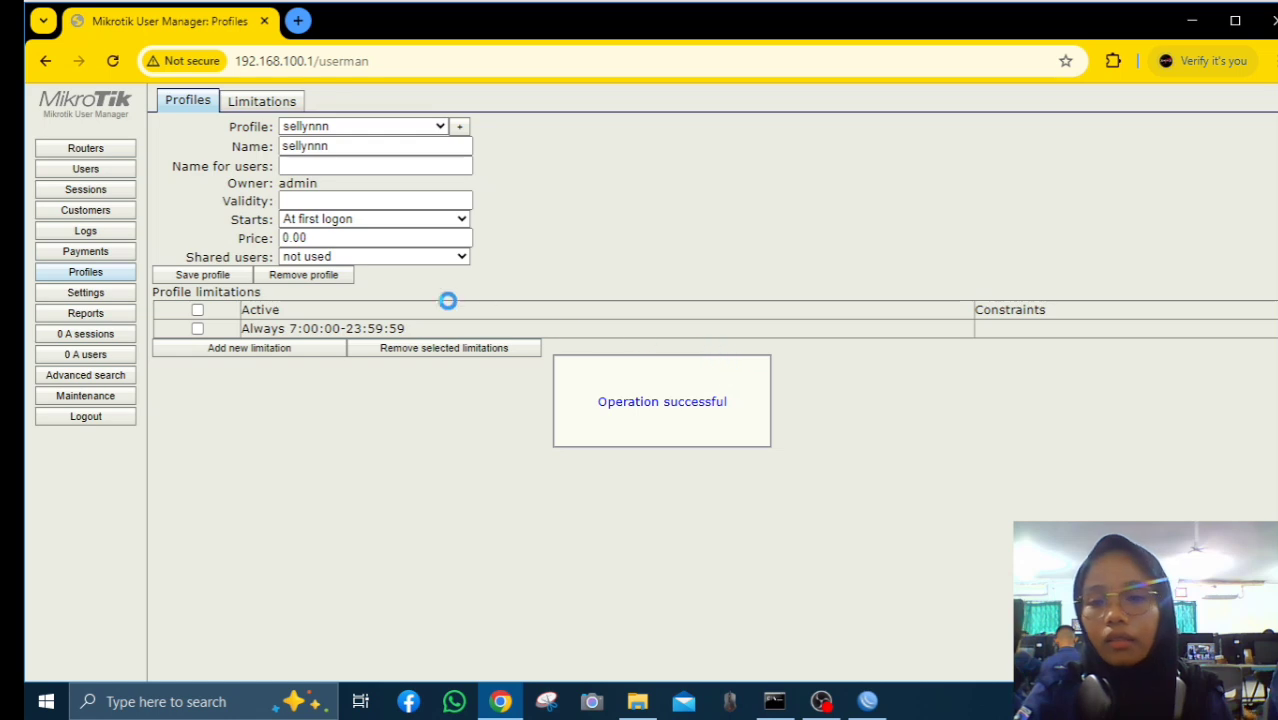
click(197, 328)
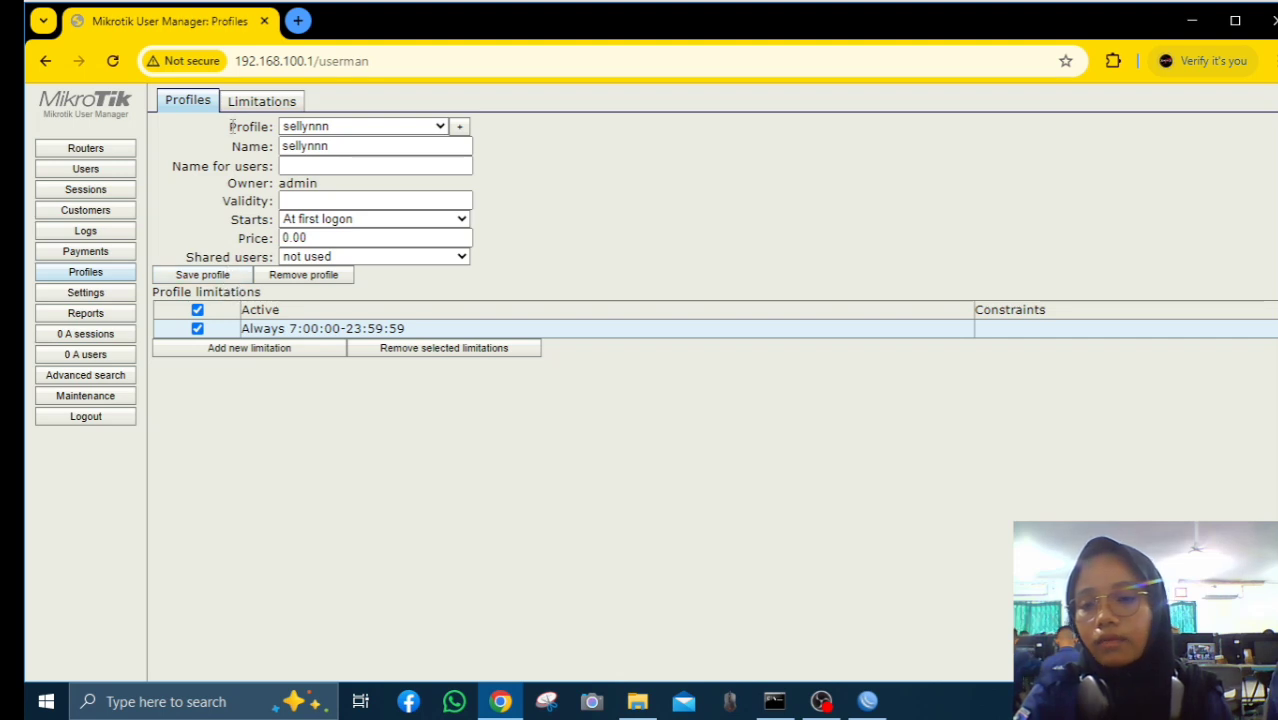
click(262, 101)
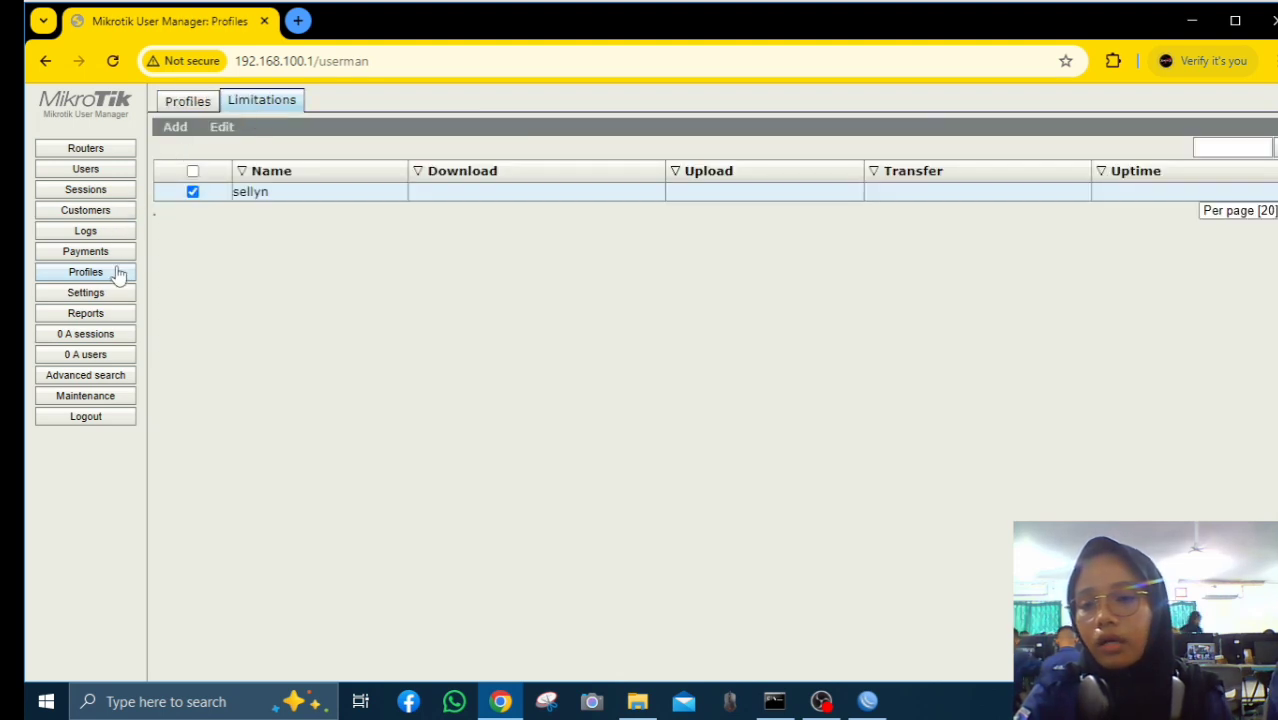
Open the voucher template settings and select the existing Row template code
click(120, 170)
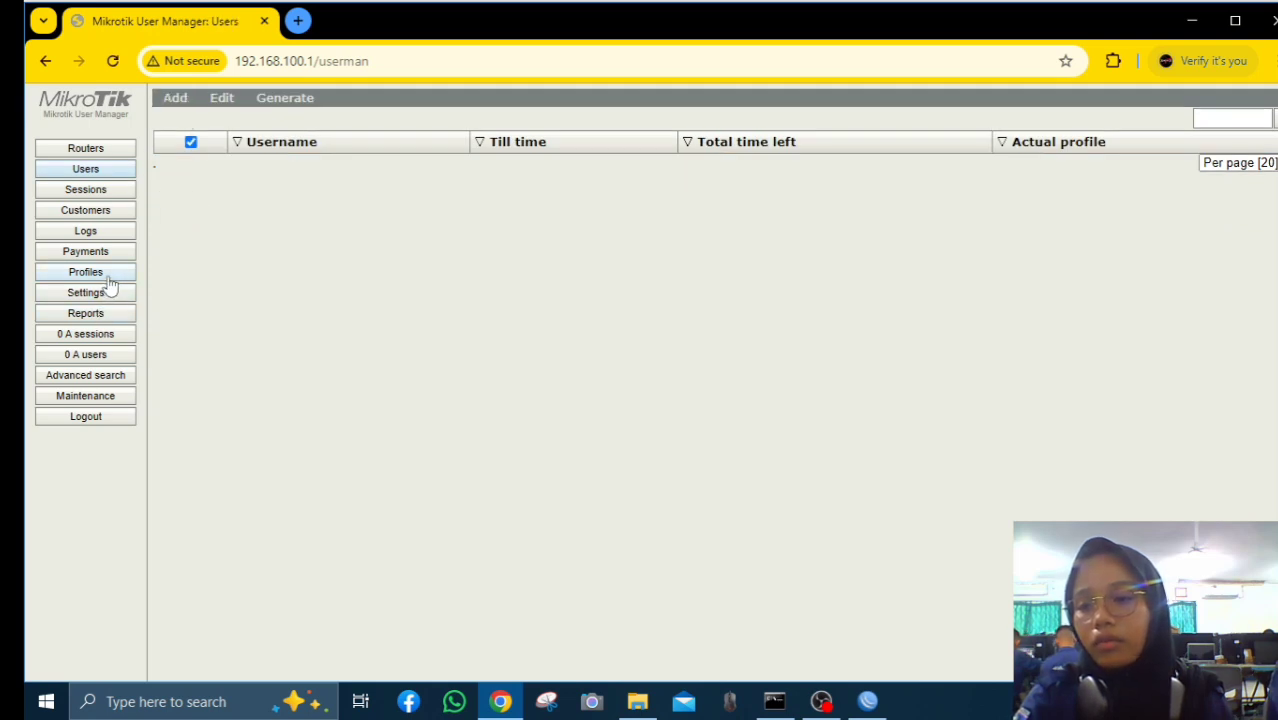
click(104, 275)
click(110, 295)
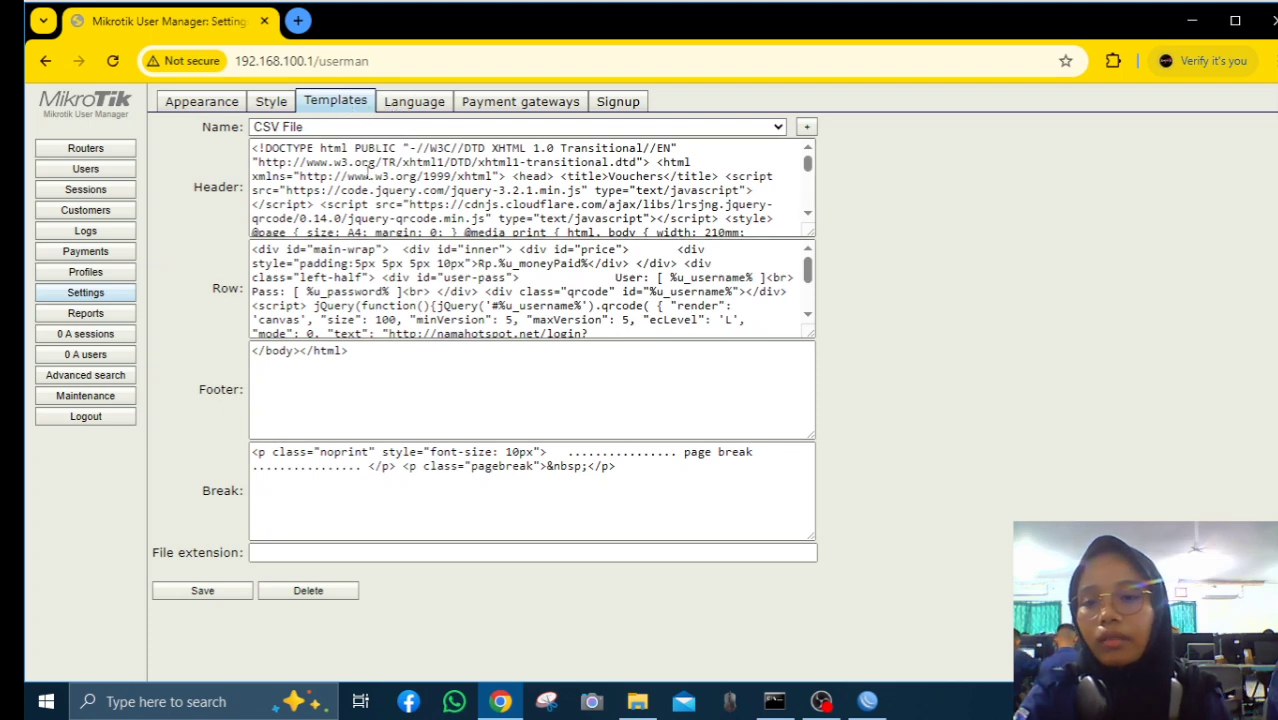
click(440, 284)
key(ctrl+a)
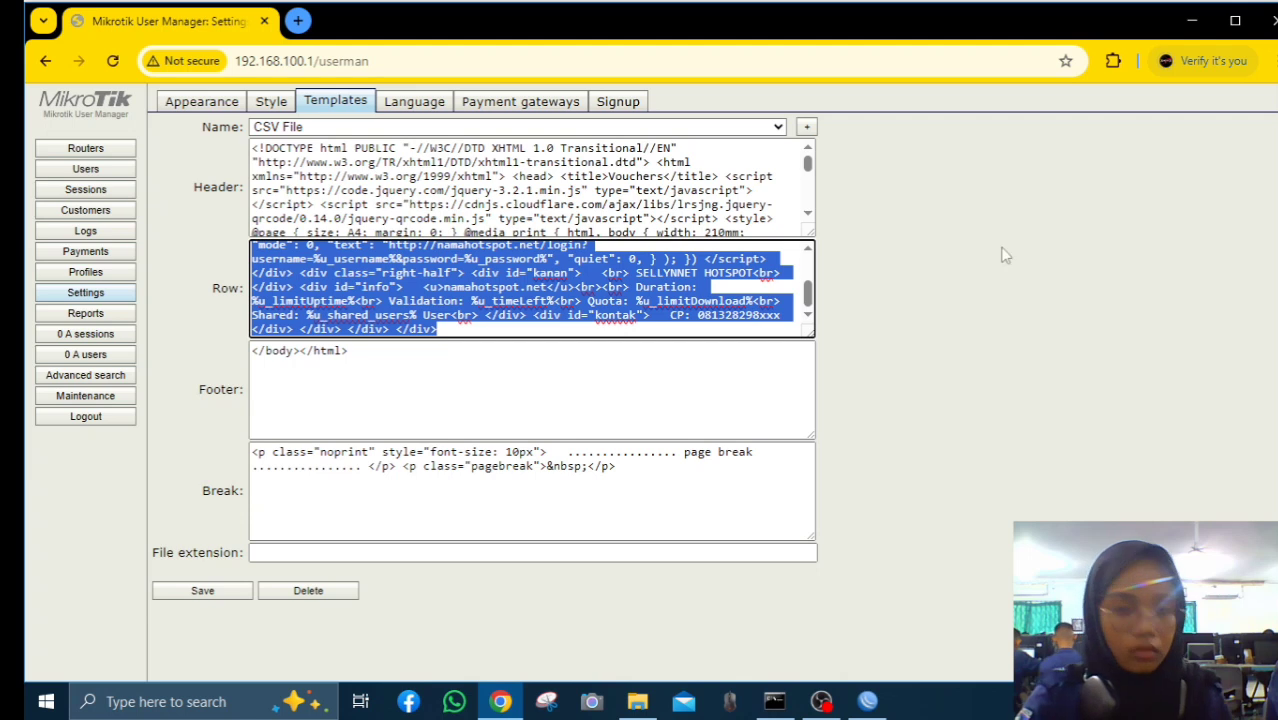
Create a new voucher template named sellyn
click(806, 127)
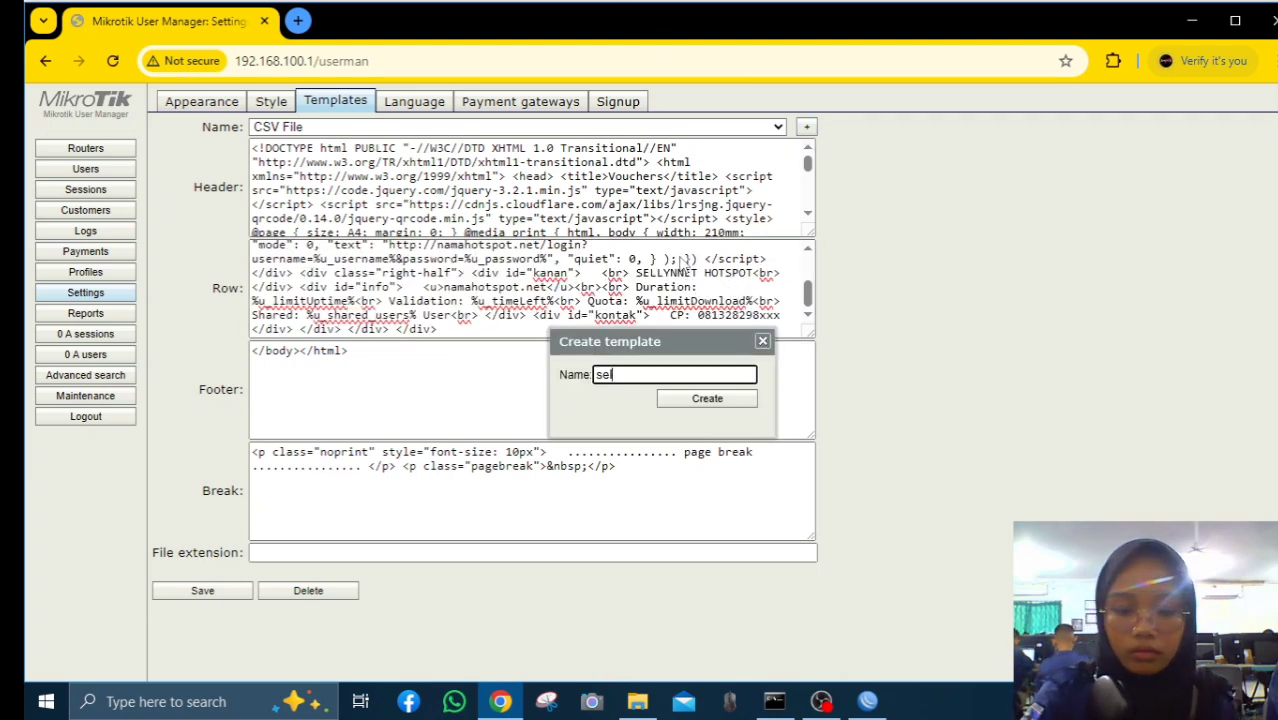
text(sellyn)
click(707, 398)
scroll(512, 290, up, 3)
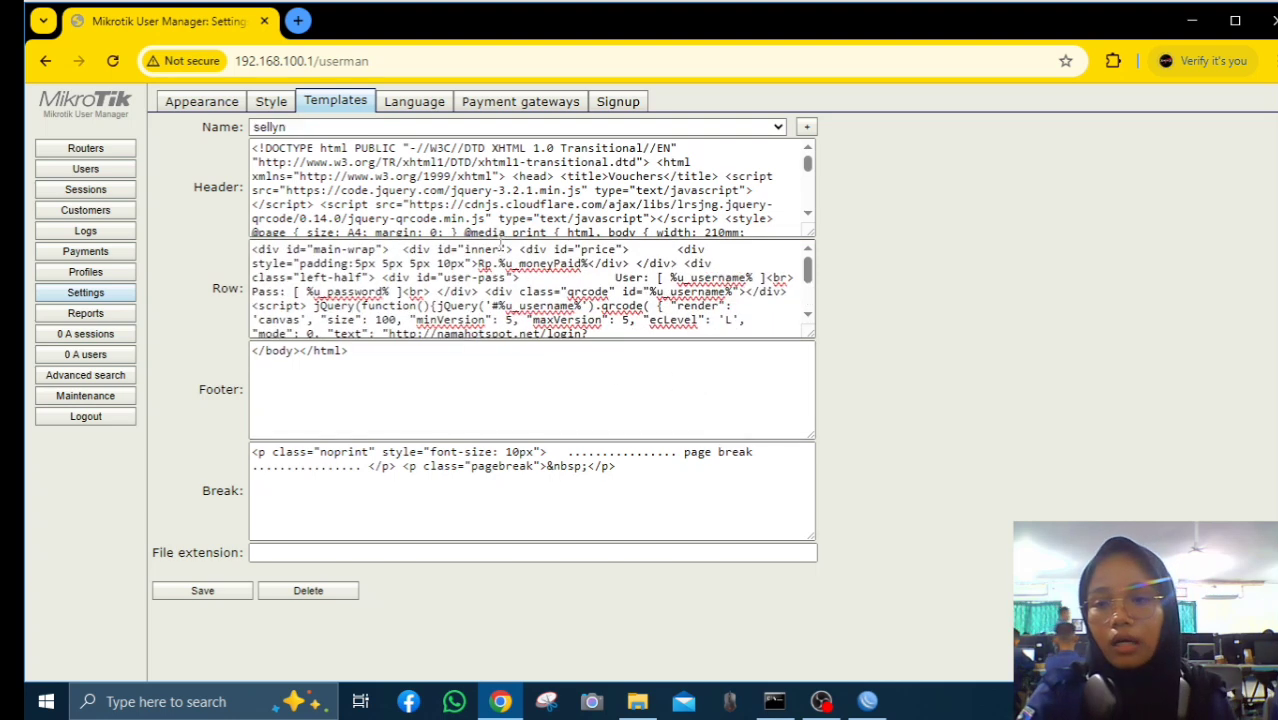
scroll(601, 157, down, 5)
scroll(600, 160, up, 5)
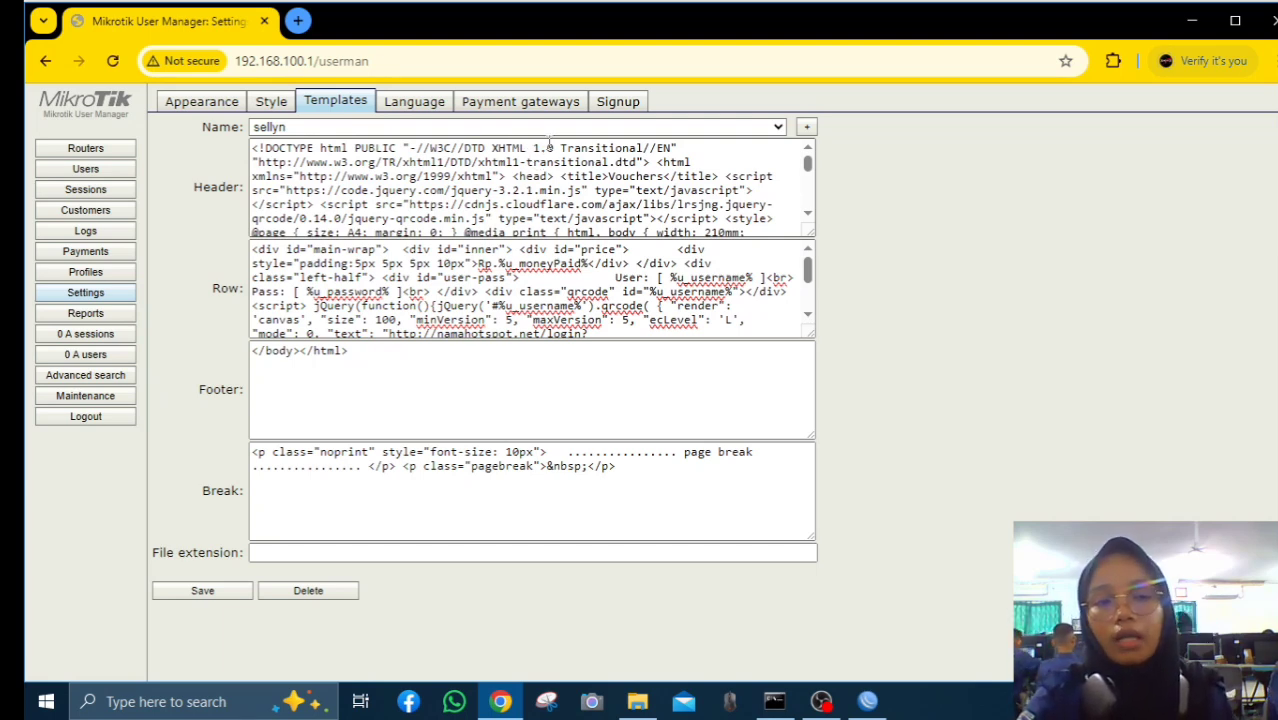
Search for a User Manager voucher template and open the o-om.com tutorial
click(298, 21)
text(tem)
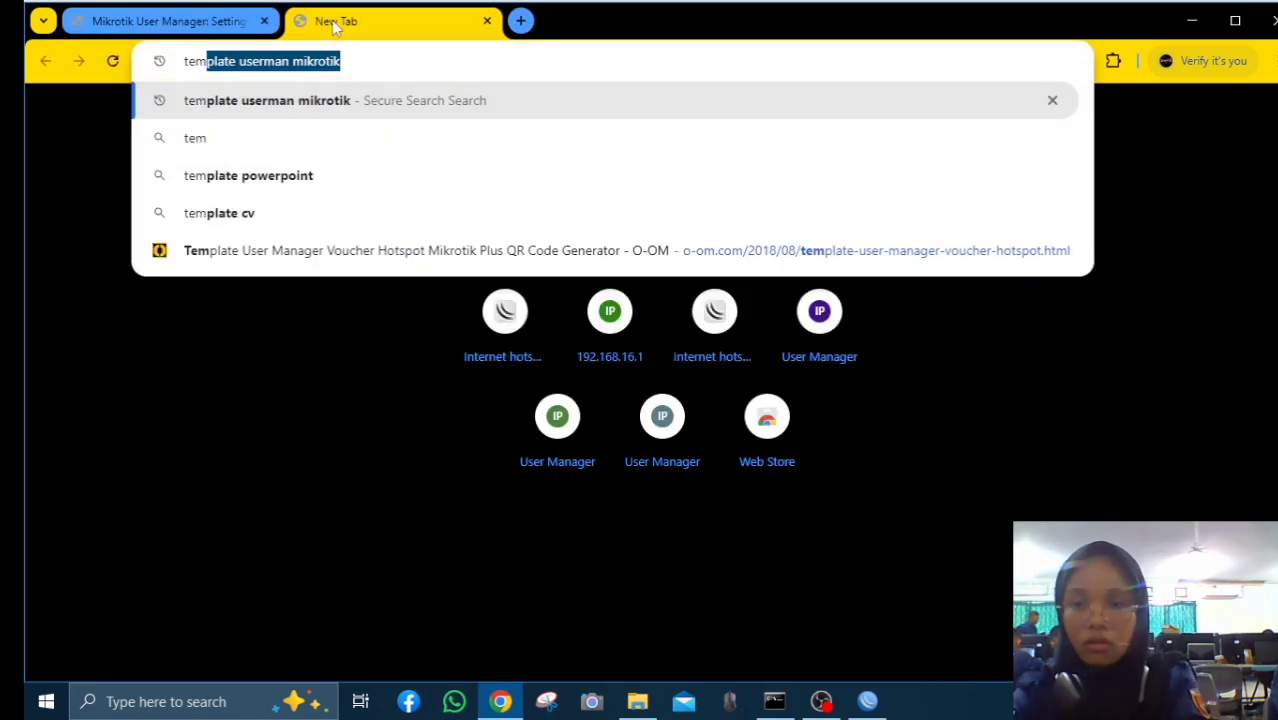
key(Return)
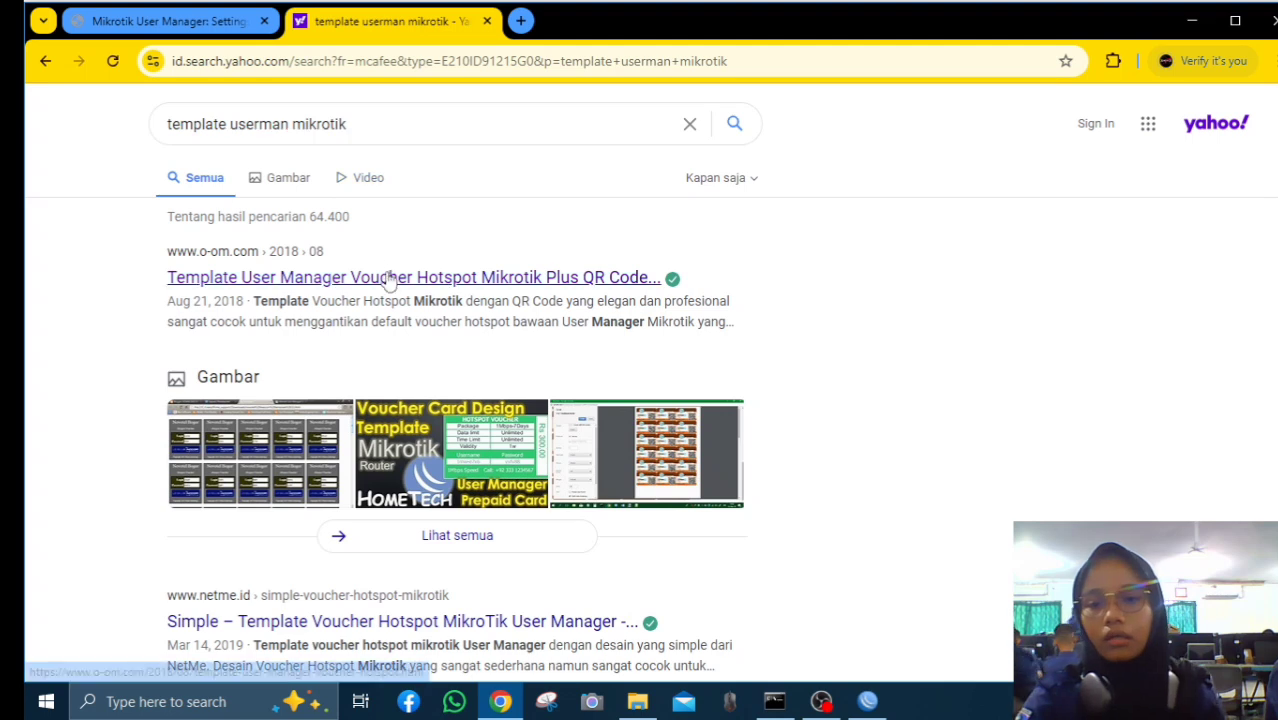
click(393, 282)
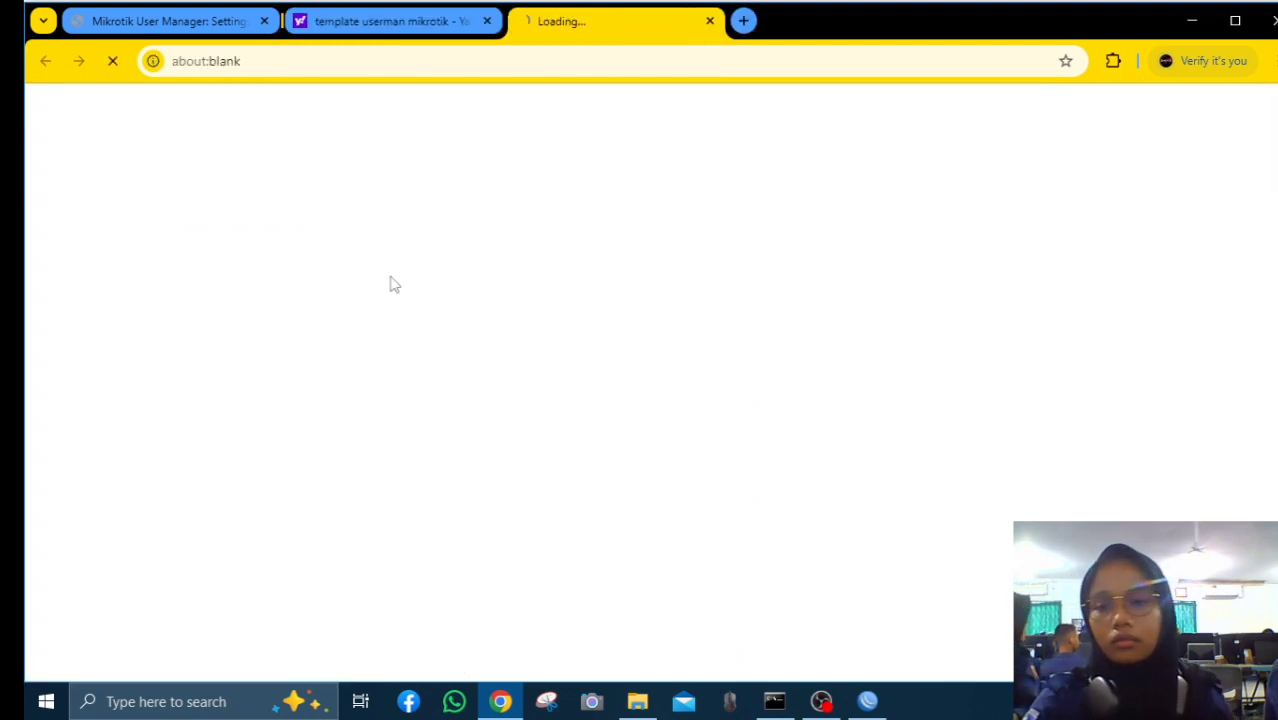
scroll(417, 258, down, 20)
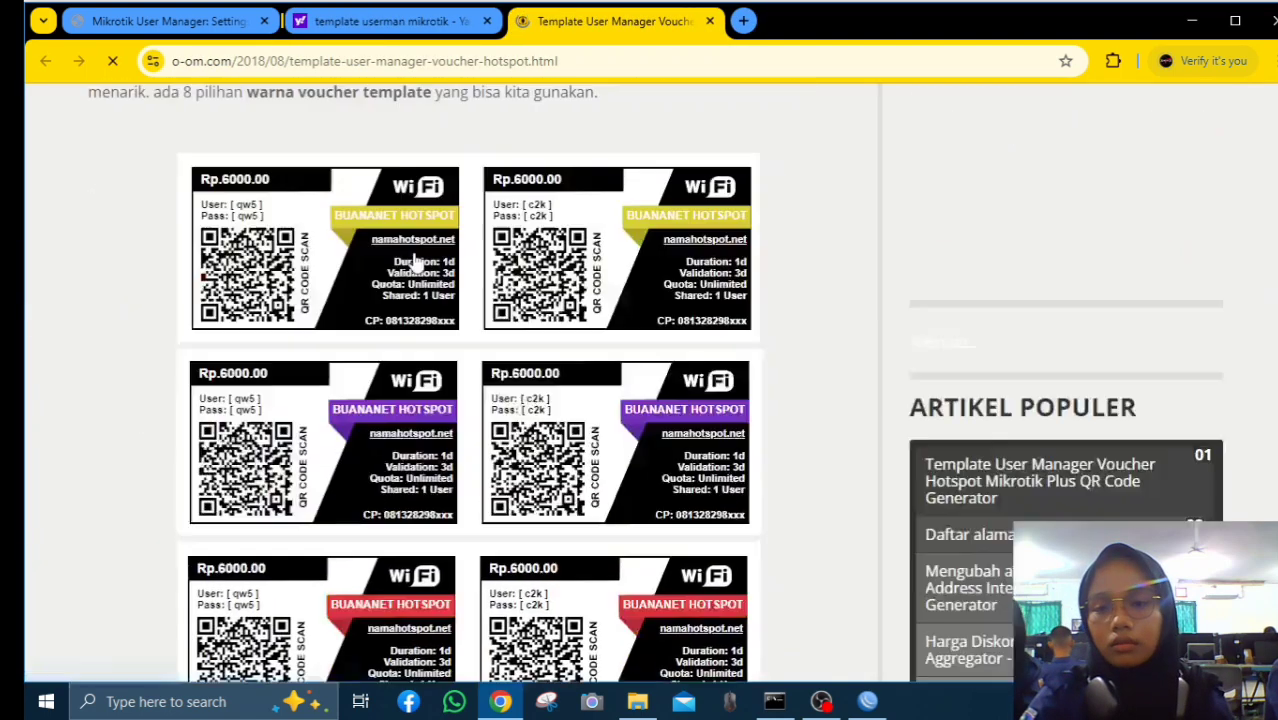
scroll(414, 262, up, 1)
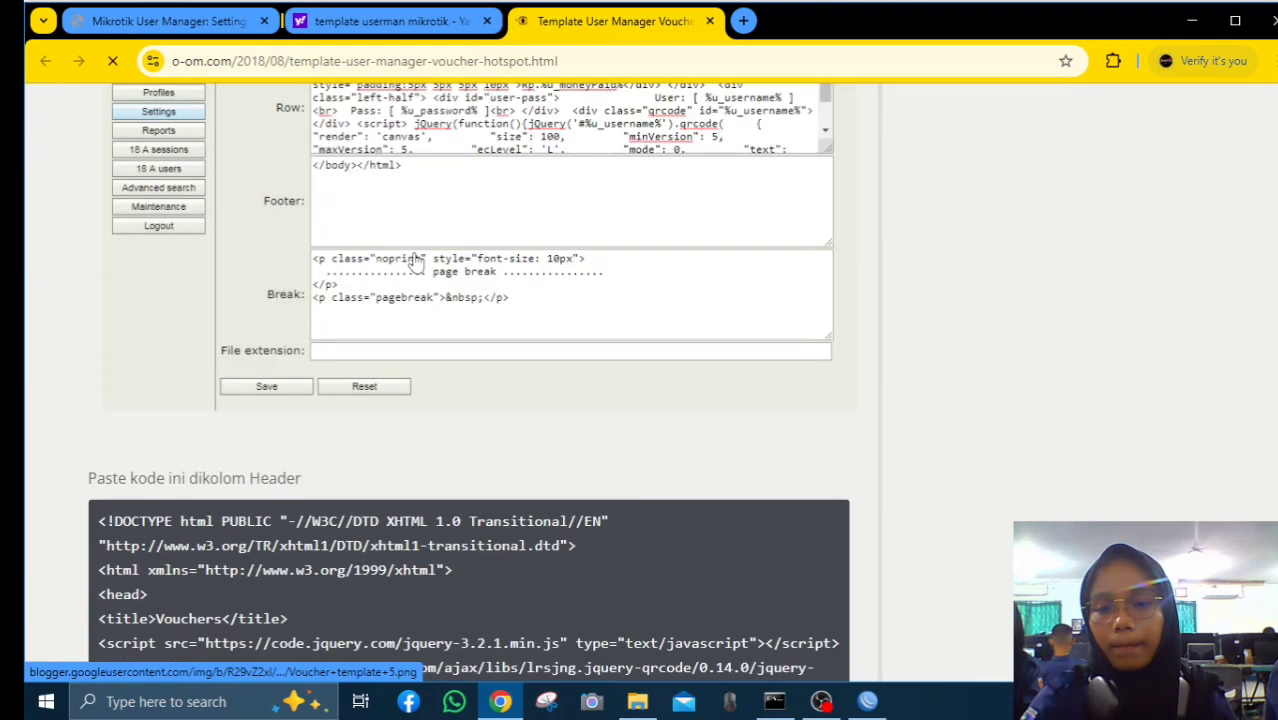
scroll(414, 258, down, 5)
scroll(414, 260, up, 3)
scroll(305, 299, down, 1)
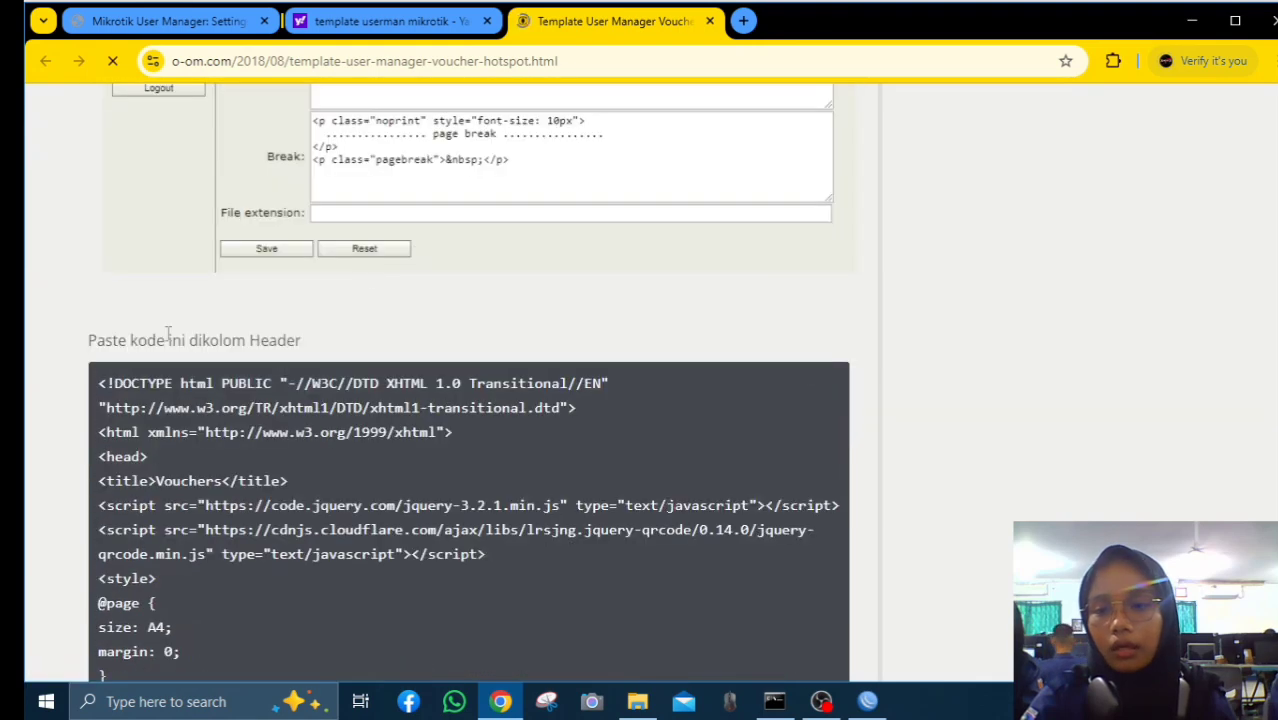
scroll(268, 336, down, 2)
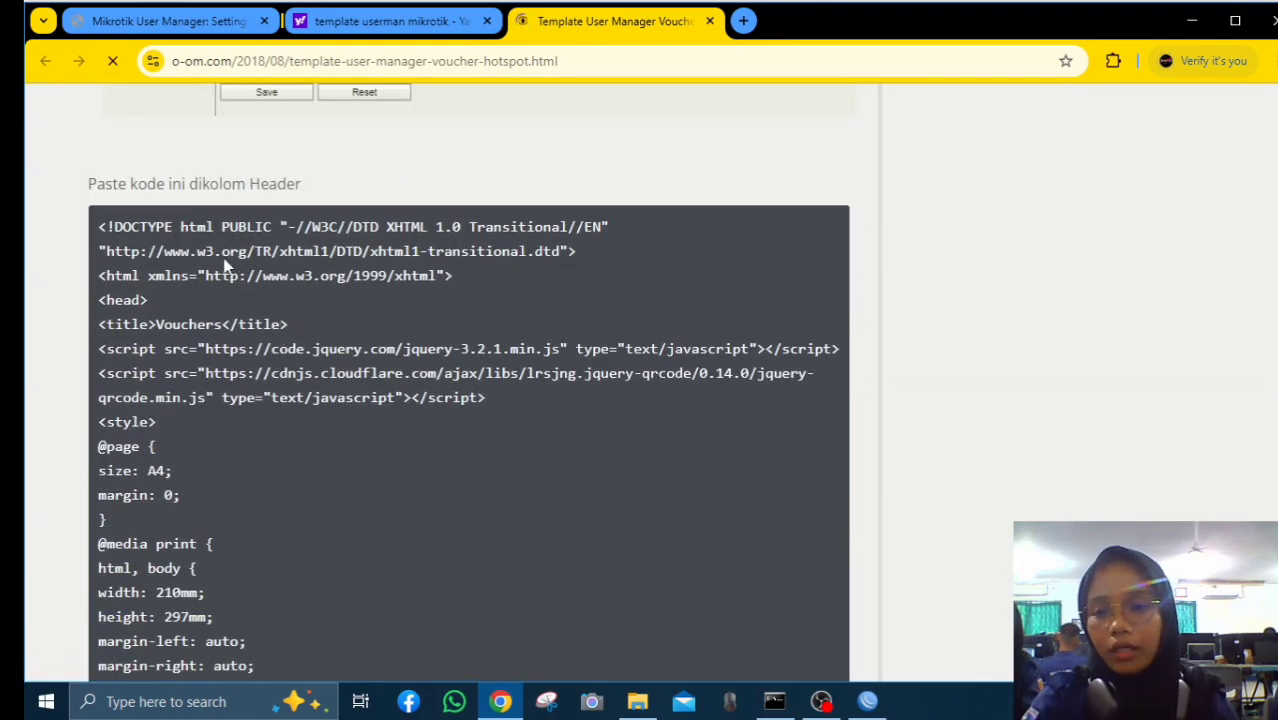
Copy the tutorial's Header code block
drag(100, 228, 391, 462)
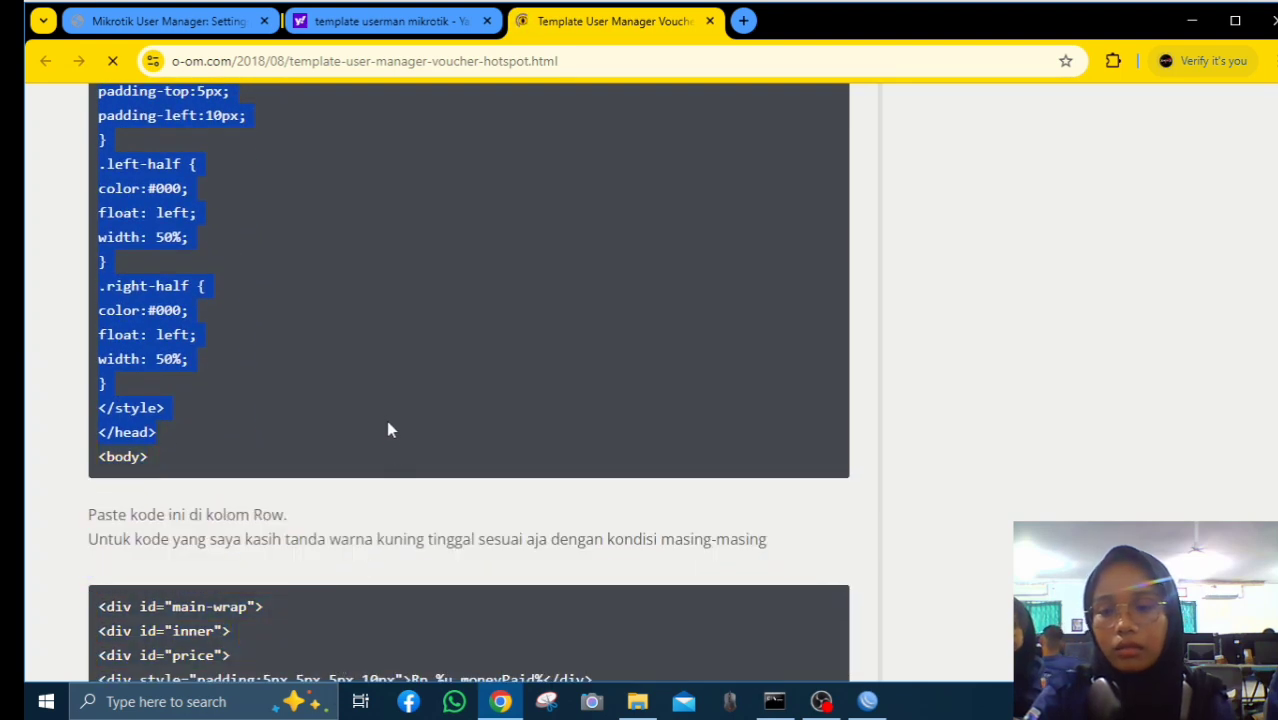
right_click(388, 422)
click(460, 447)
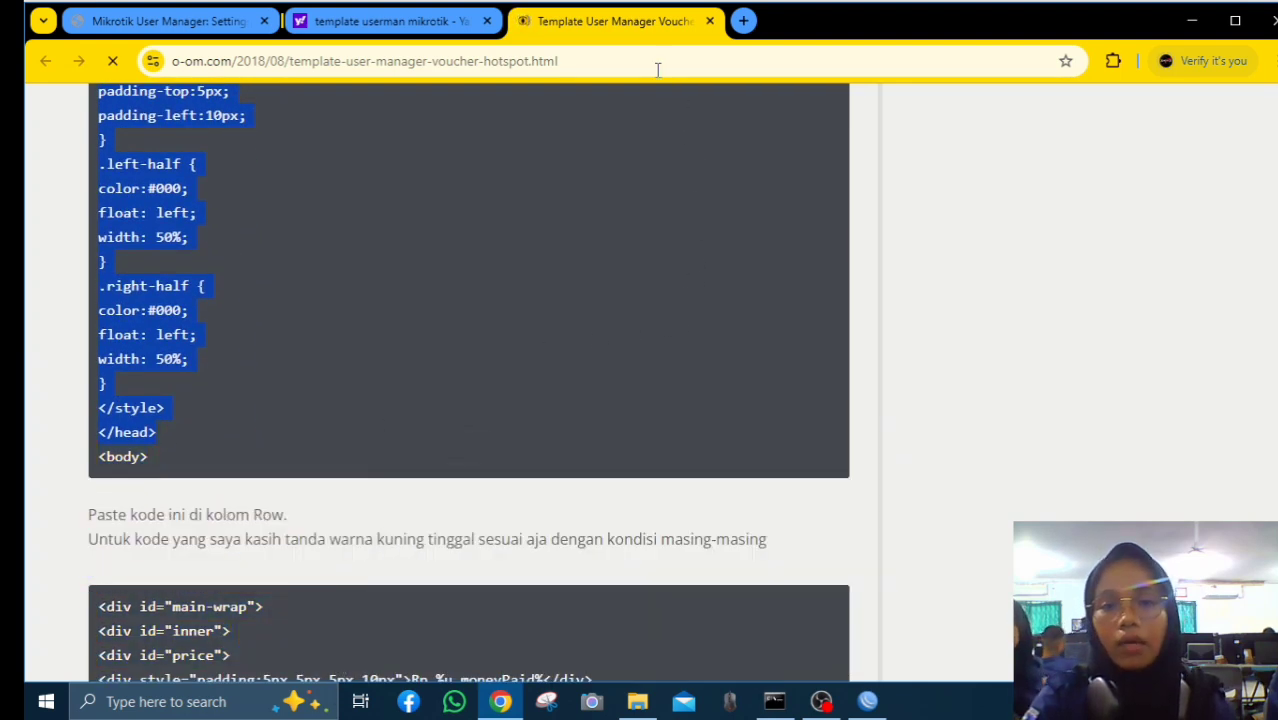
Replace the sellyn template's Header code with the tutorial's copied Header code
click(168, 21)
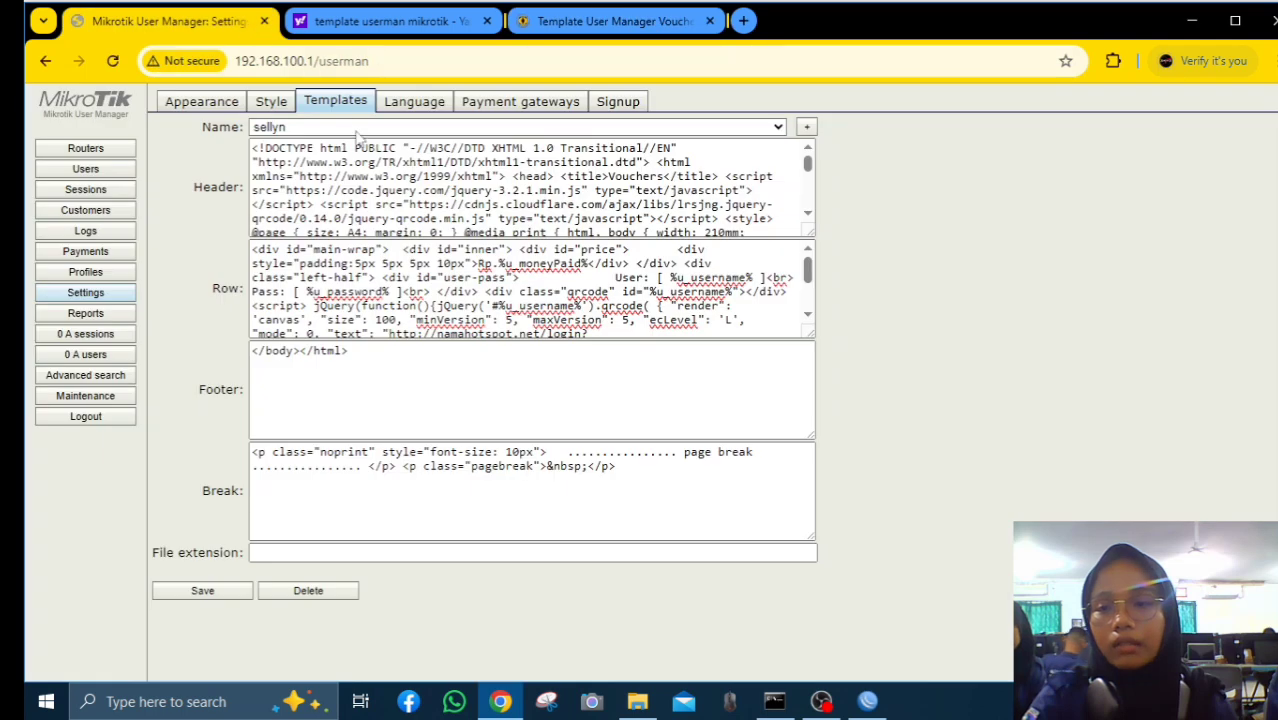
drag(254, 150, 450, 228)
right_click(399, 183)
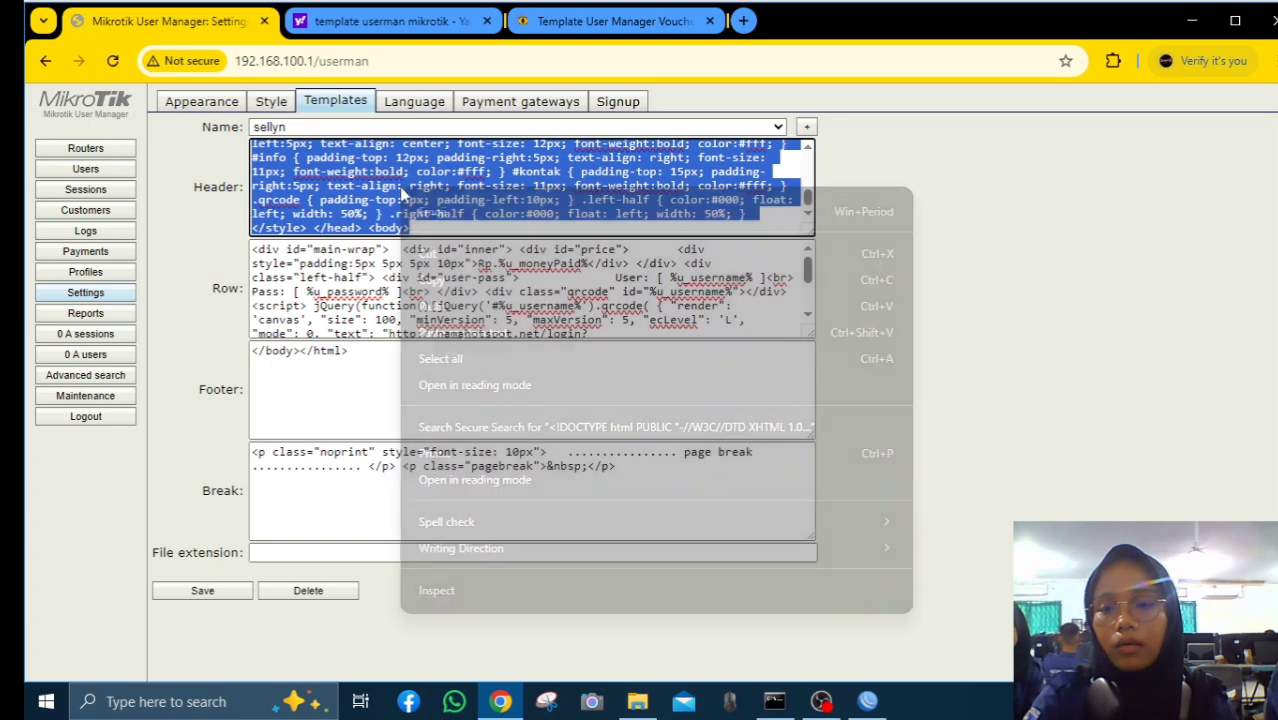
click(440, 307)
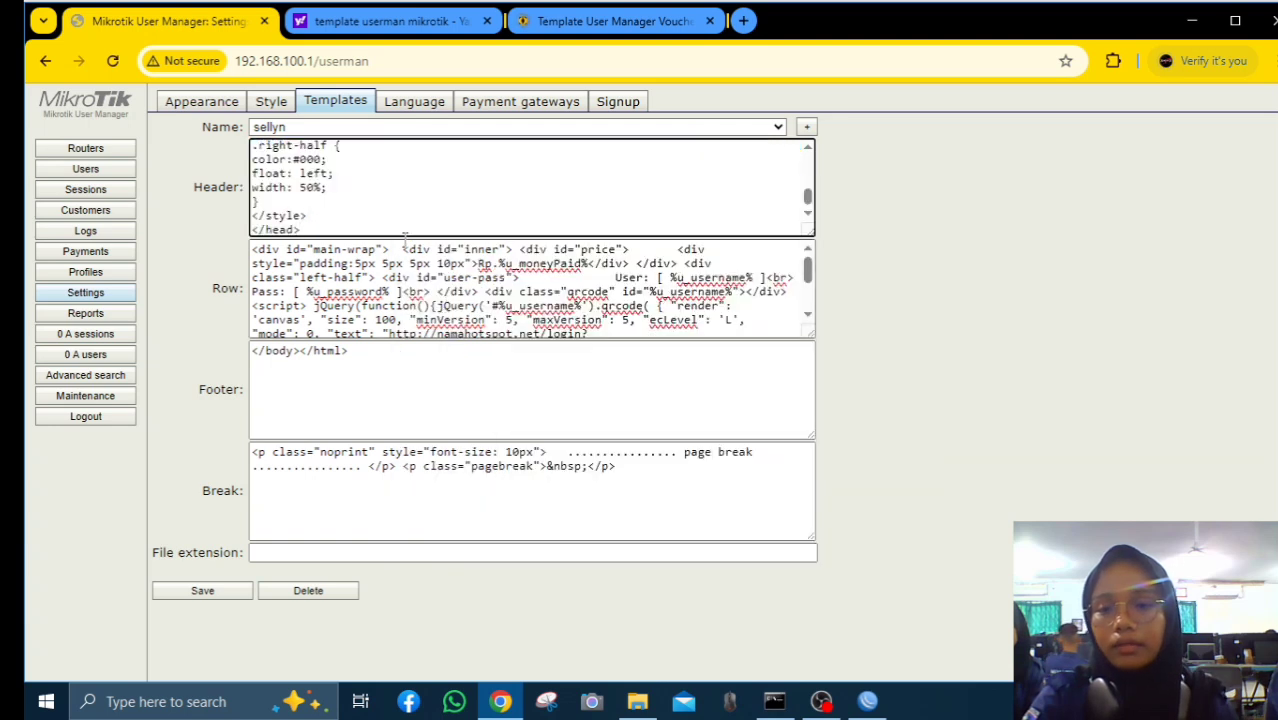
Copy the tutorial's Row code block and paste it over the template's Row code
click(565, 22)
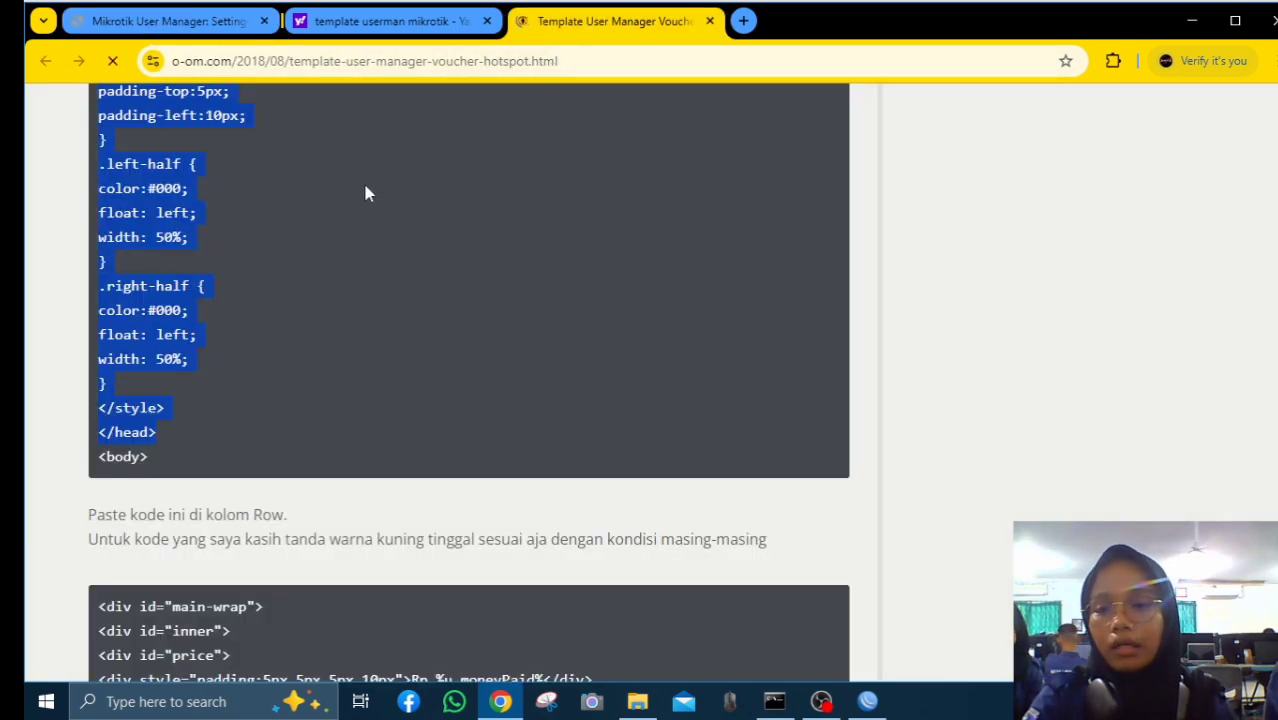
scroll(366, 192, down, 3)
scroll(272, 305, down, 2)
drag(99, 140, 453, 569)
right_click(455, 488)
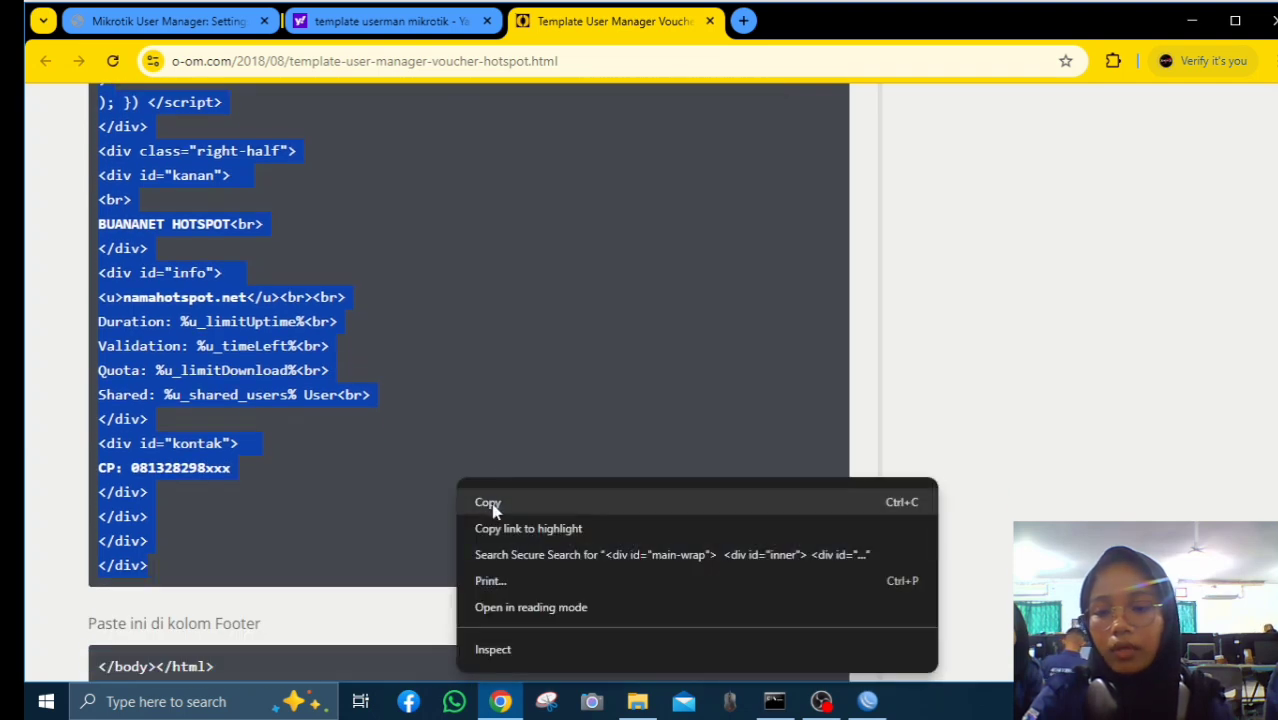
click(490, 500)
click(245, 28)
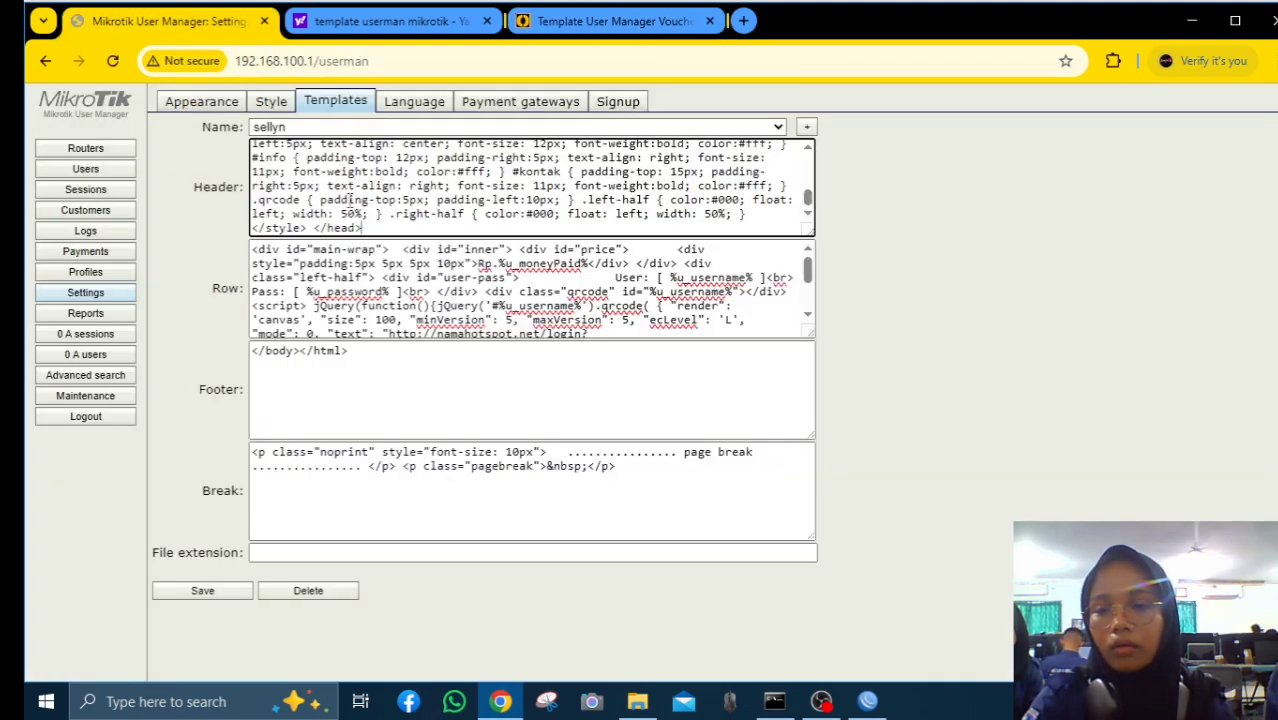
click(253, 247)
drag(253, 247, 435, 350)
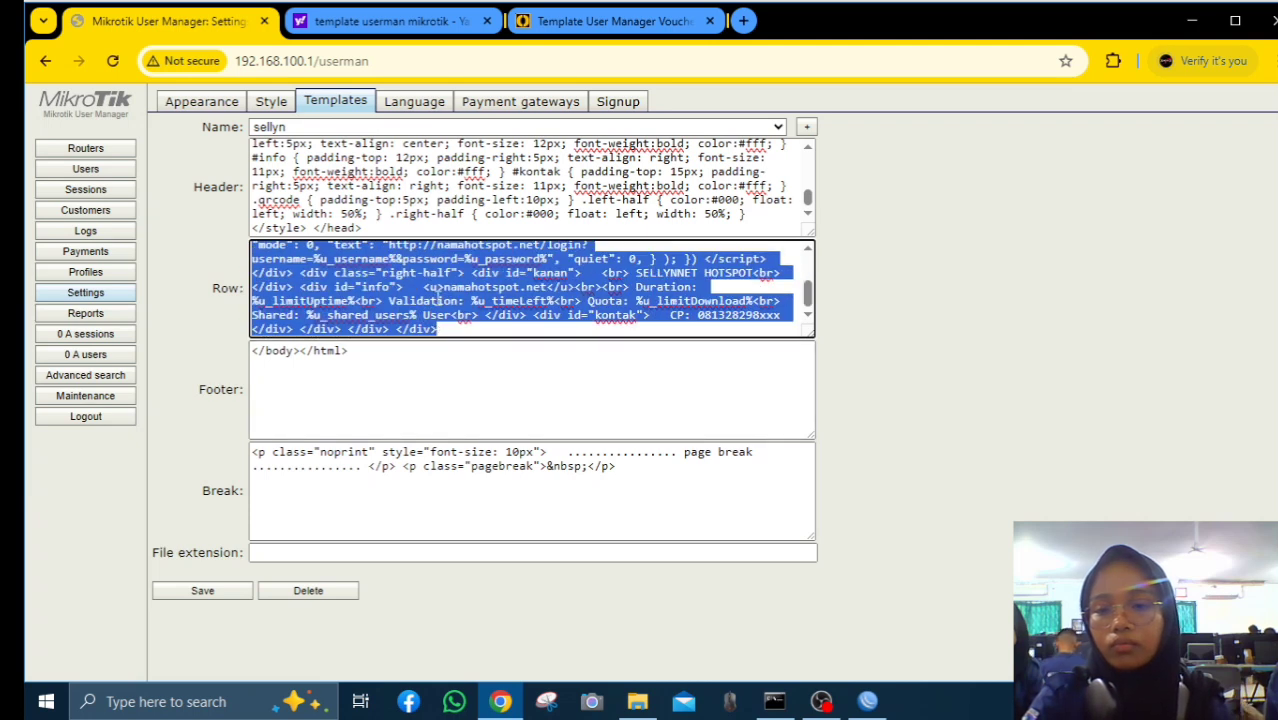
right_click(434, 300)
click(460, 376)
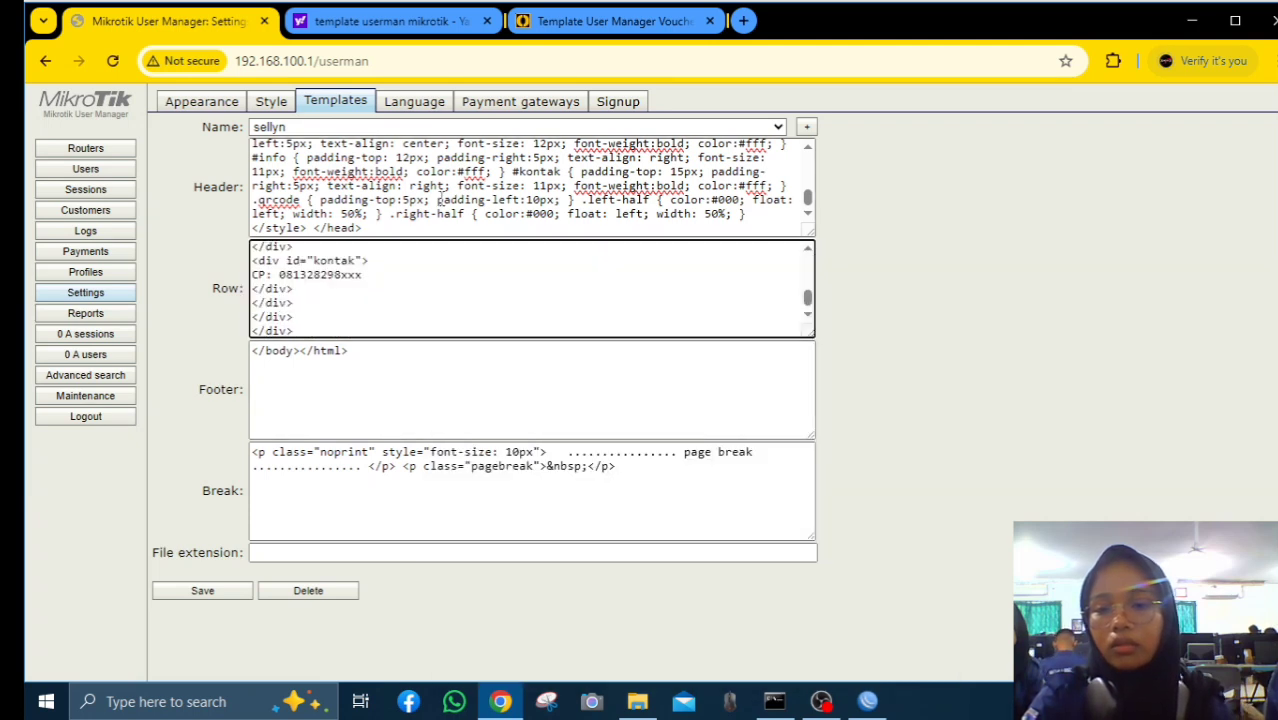
Copy the tutorial's Footer code and work on the template's existing Footer text
click(563, 22)
scroll(422, 214, down, 3)
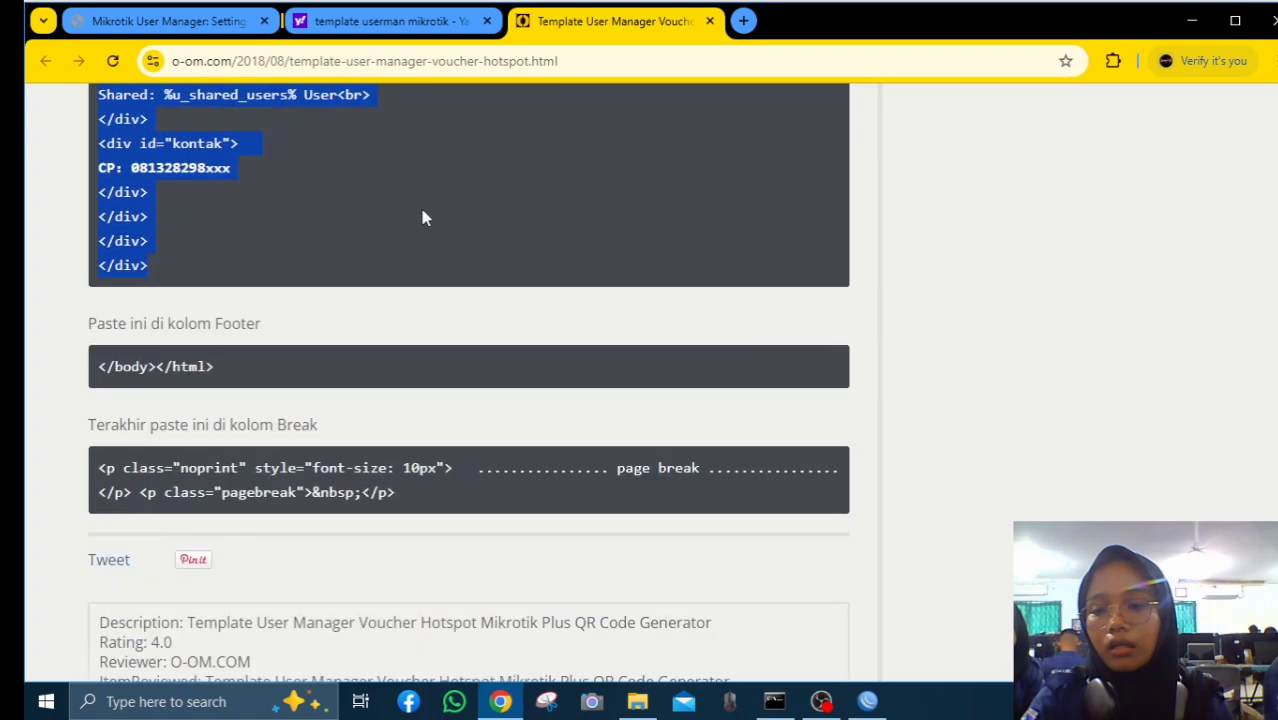
click(99, 357)
drag(113, 353, 231, 354)
click(217, 346)
right_click(228, 348)
click(262, 368)
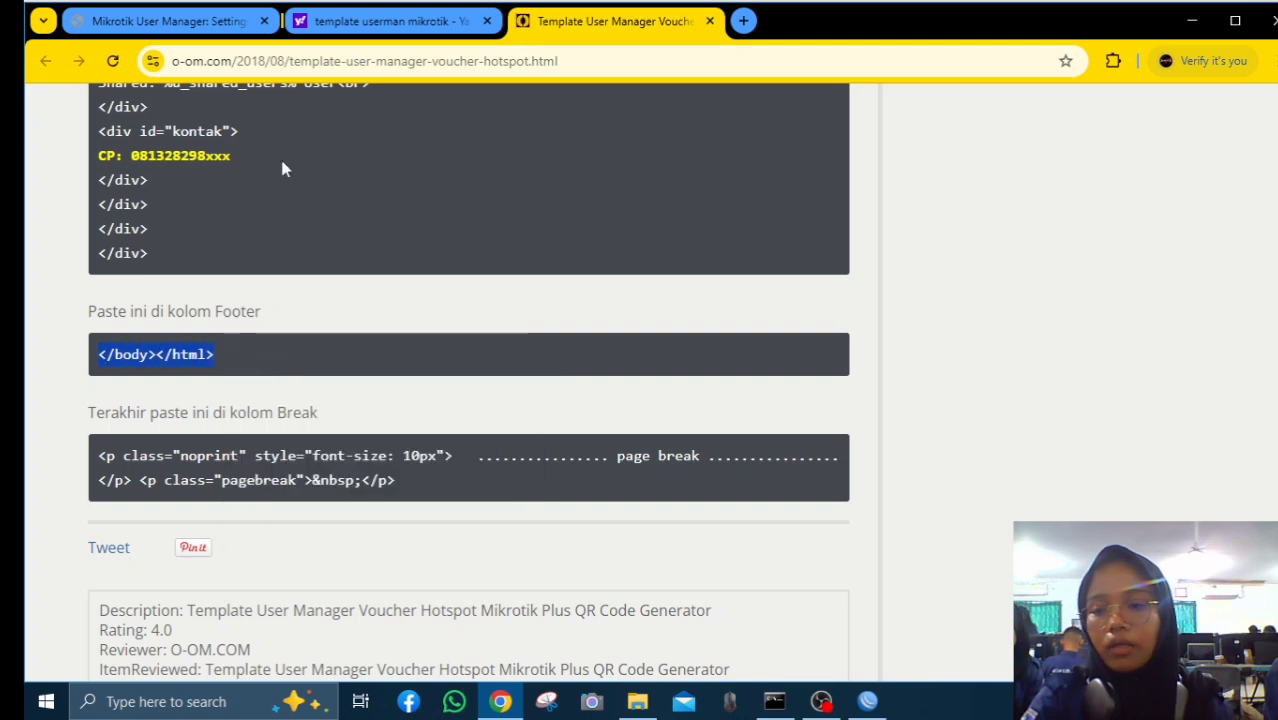
click(160, 21)
drag(252, 351, 375, 355)
right_click(348, 351)
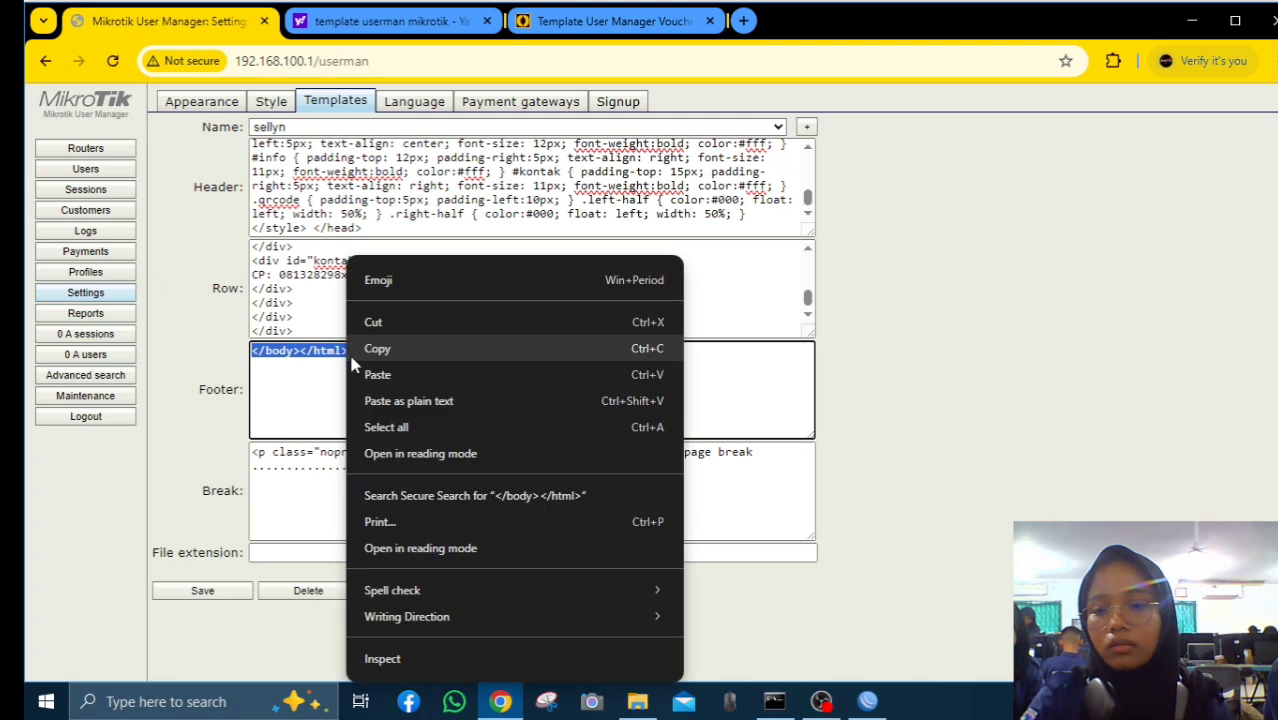
click(372, 346)
Copy the tutorial's Break code block and paste it over the template's Break code
click(530, 28)
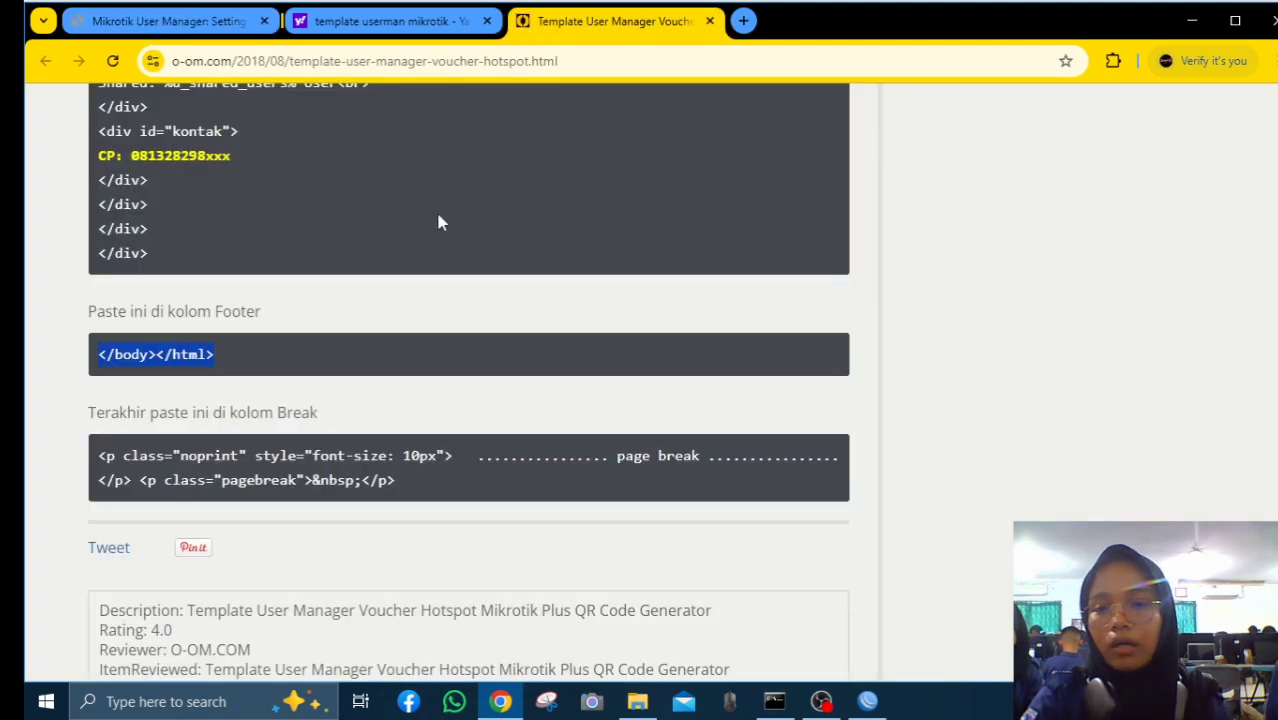
scroll(425, 250, down, 3)
drag(99, 299, 448, 352)
right_click(490, 315)
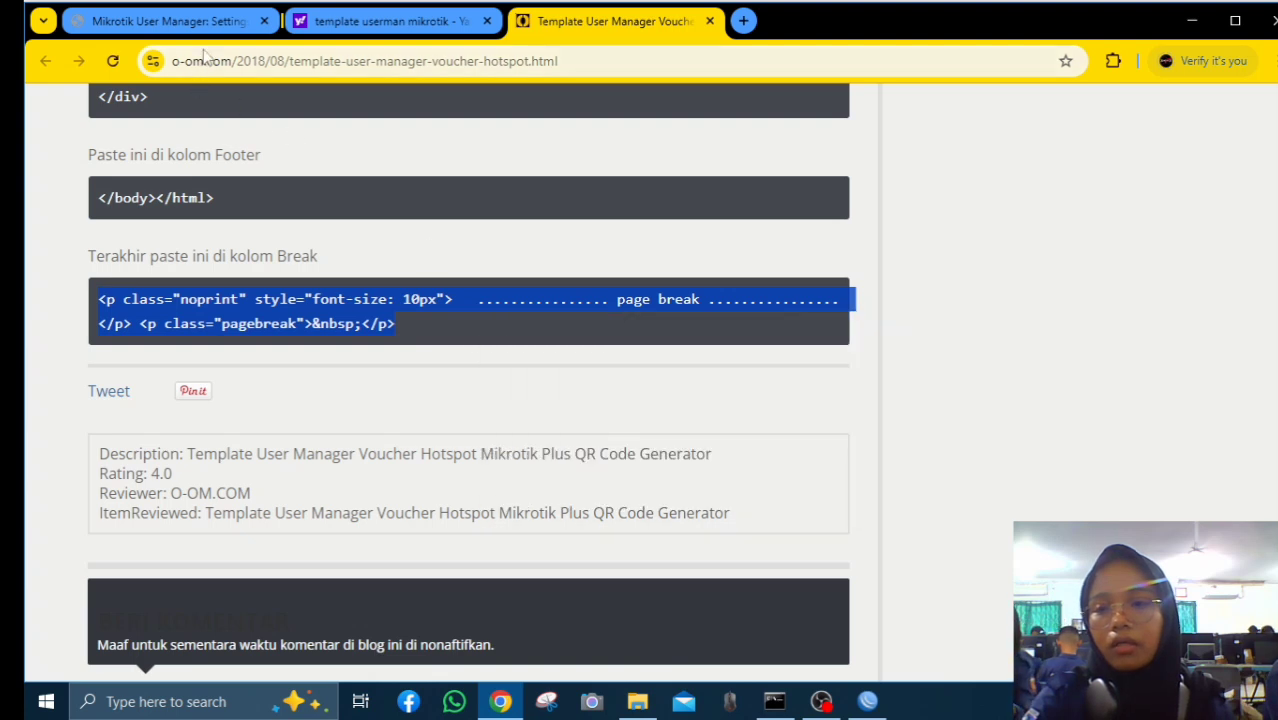
click(170, 20)
drag(258, 451, 653, 476)
right_click(653, 476)
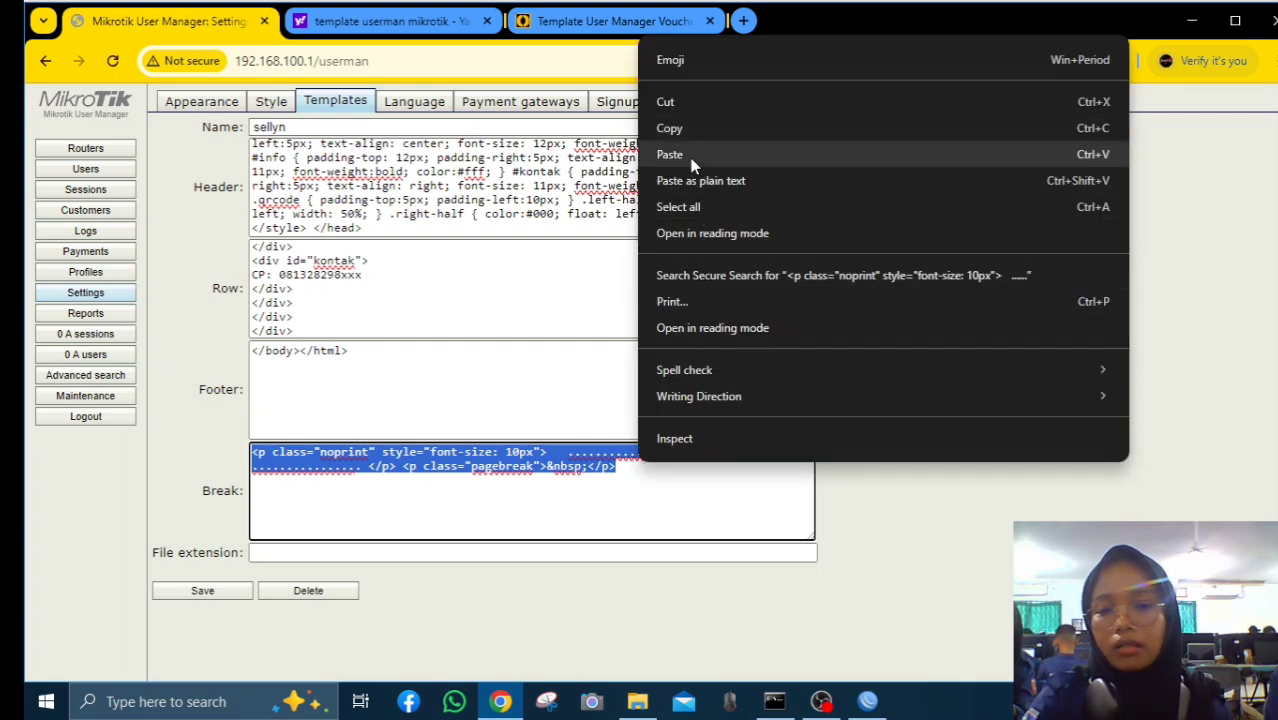
click(680, 154)
In the Row code, change BUANANET to SELLYN so vouchers read SELLYNNET HOTSPOT, then save the template
scroll(408, 277, up, 5)
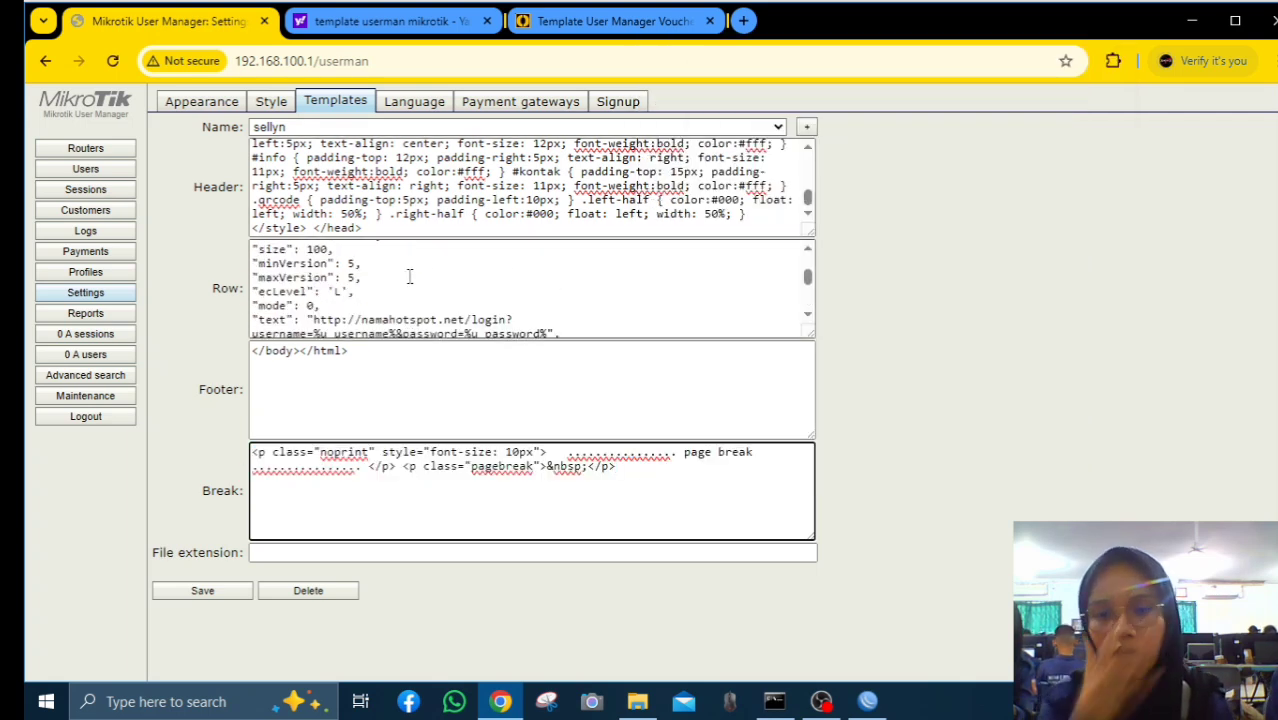
scroll(595, 215, up, 3)
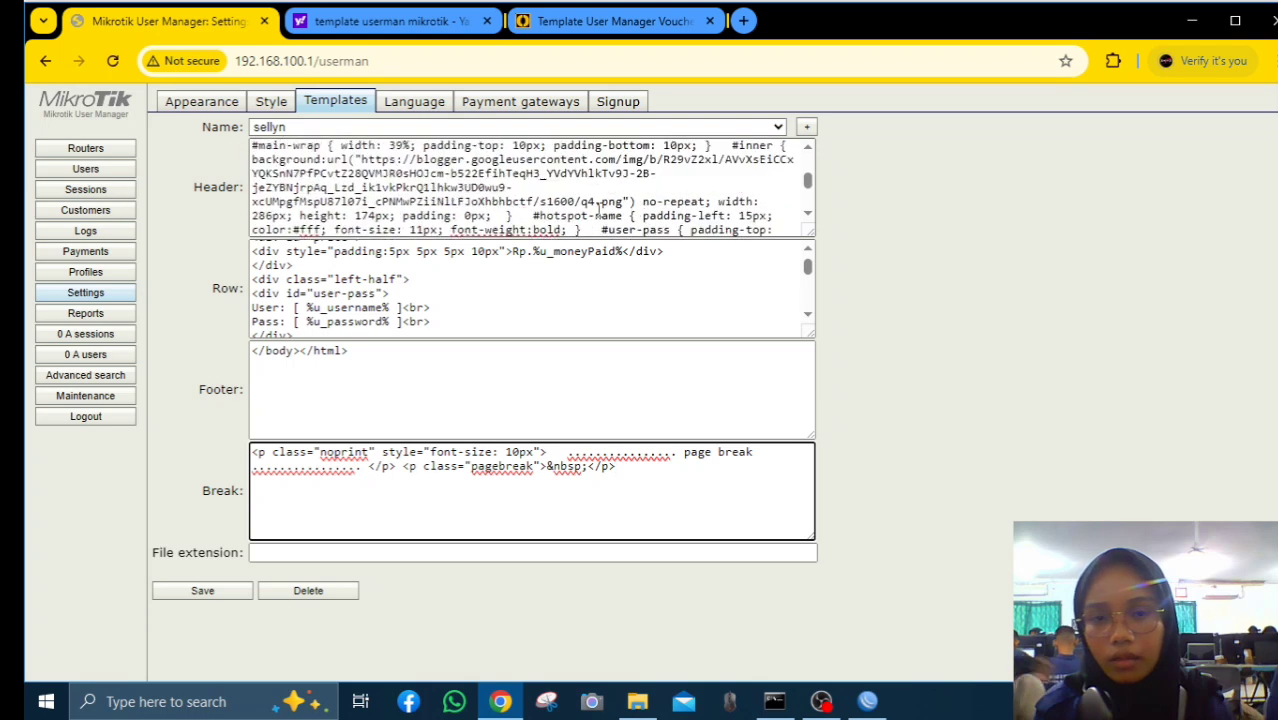
scroll(599, 208, down, 2)
scroll(601, 204, up, 2)
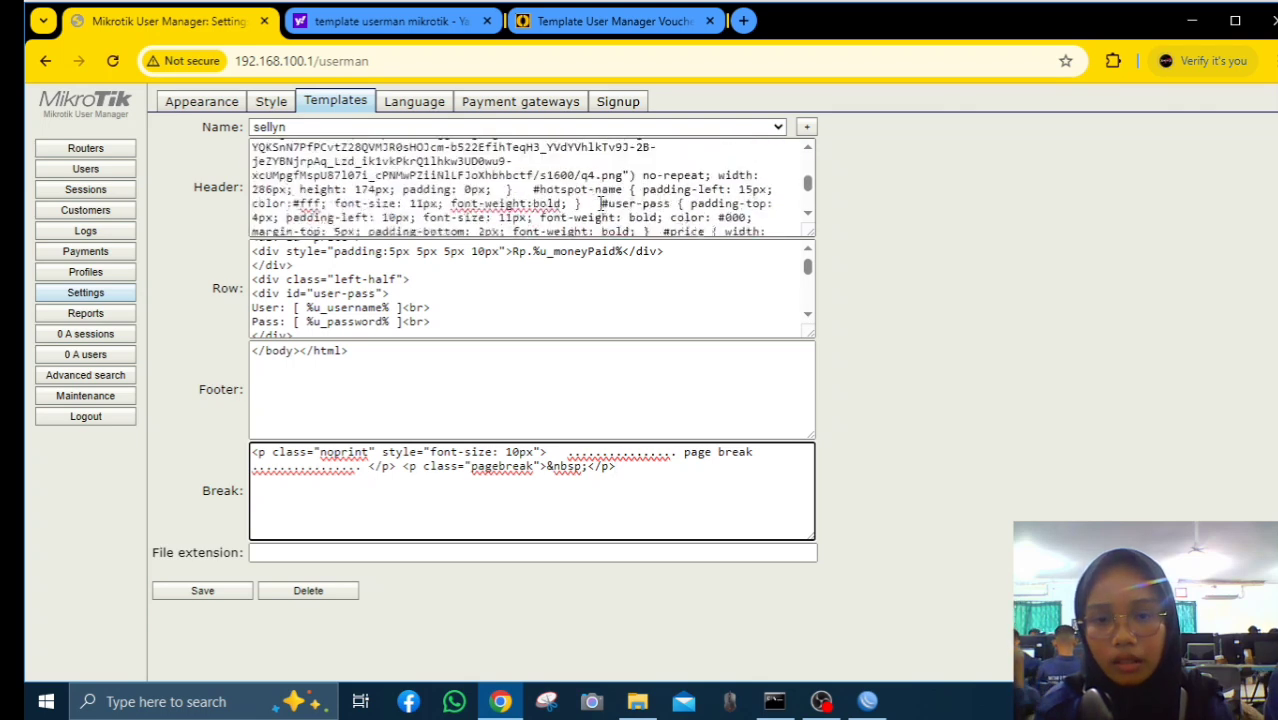
scroll(601, 203, up, 3)
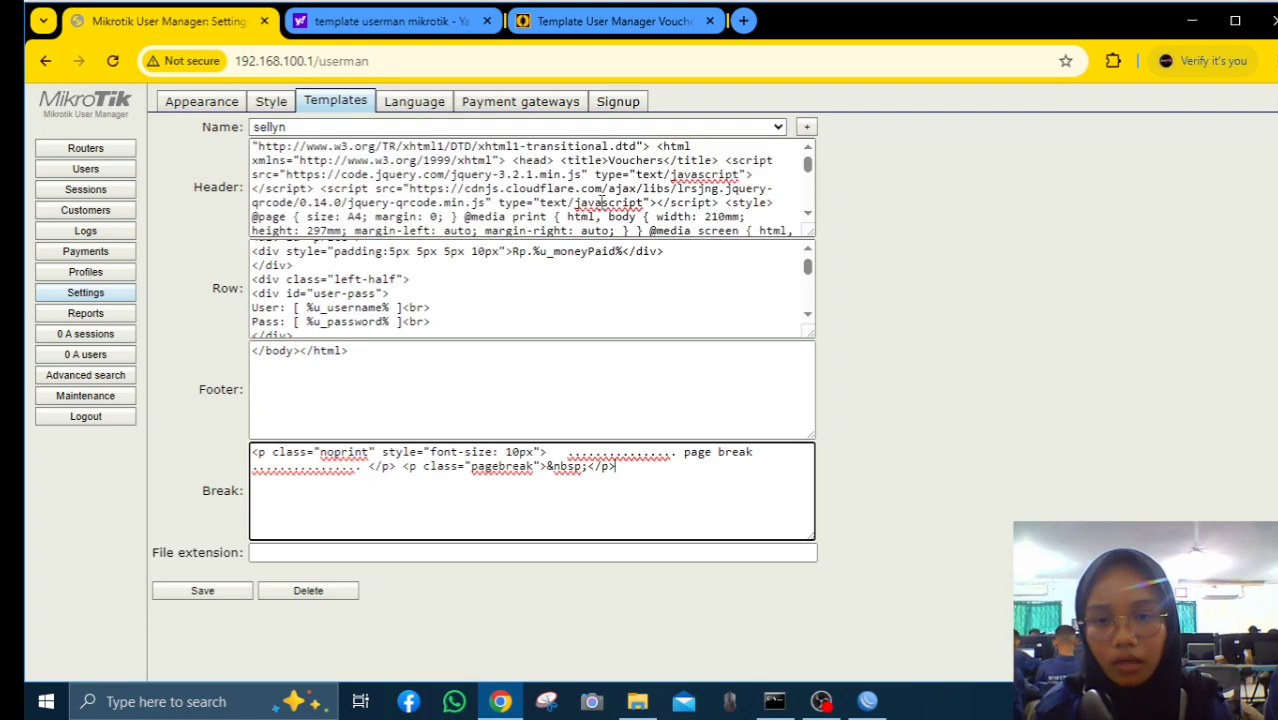
scroll(601, 204, up, 1)
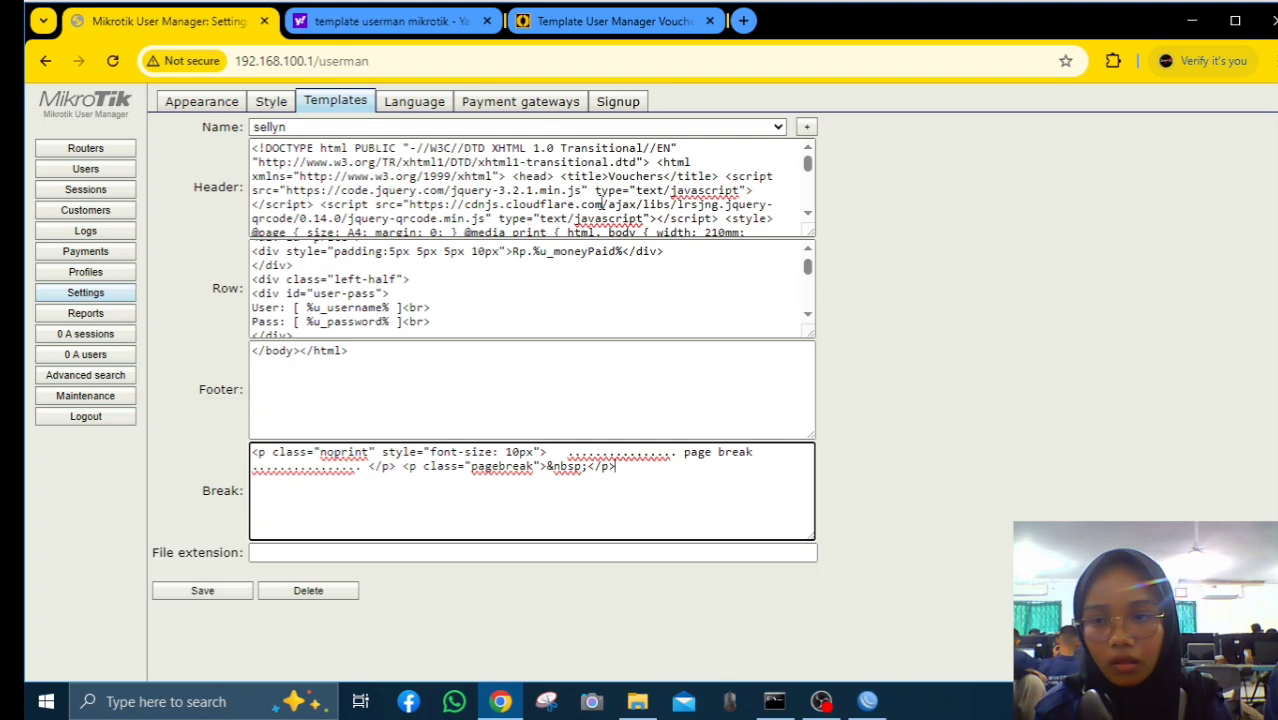
scroll(601, 204, down, 4)
scroll(570, 316, up, 1)
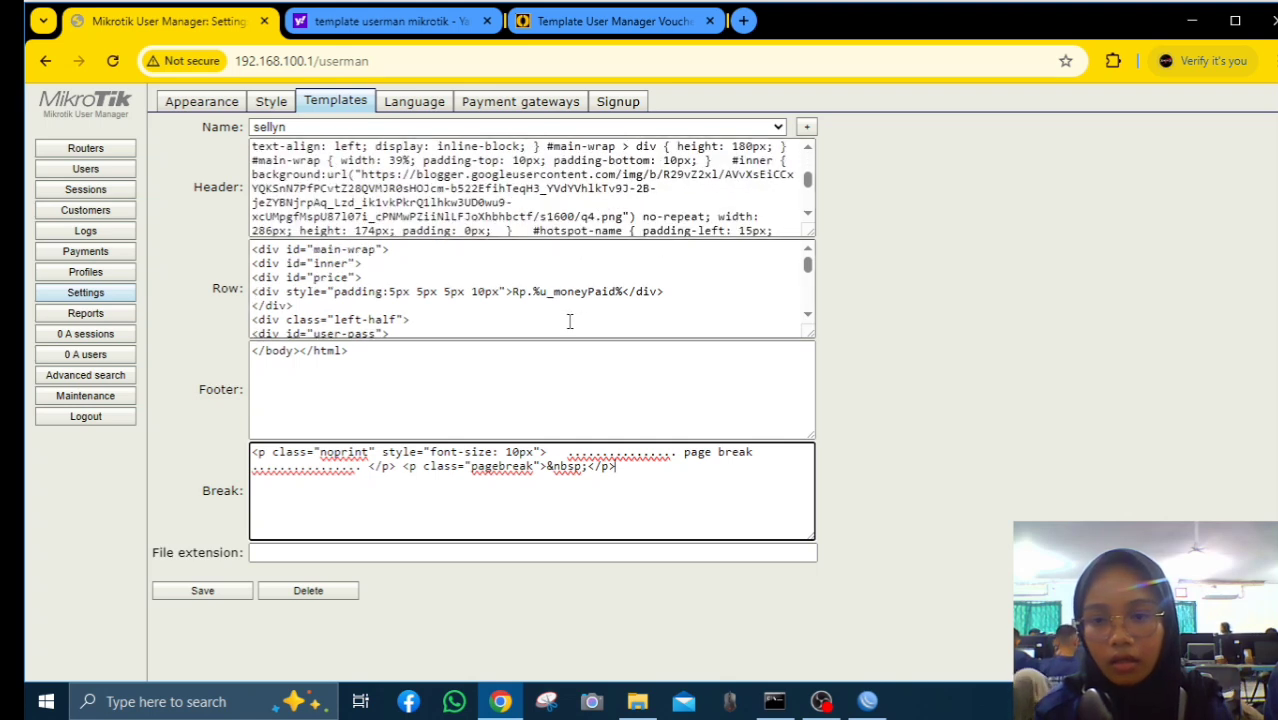
scroll(572, 310, down, 5)
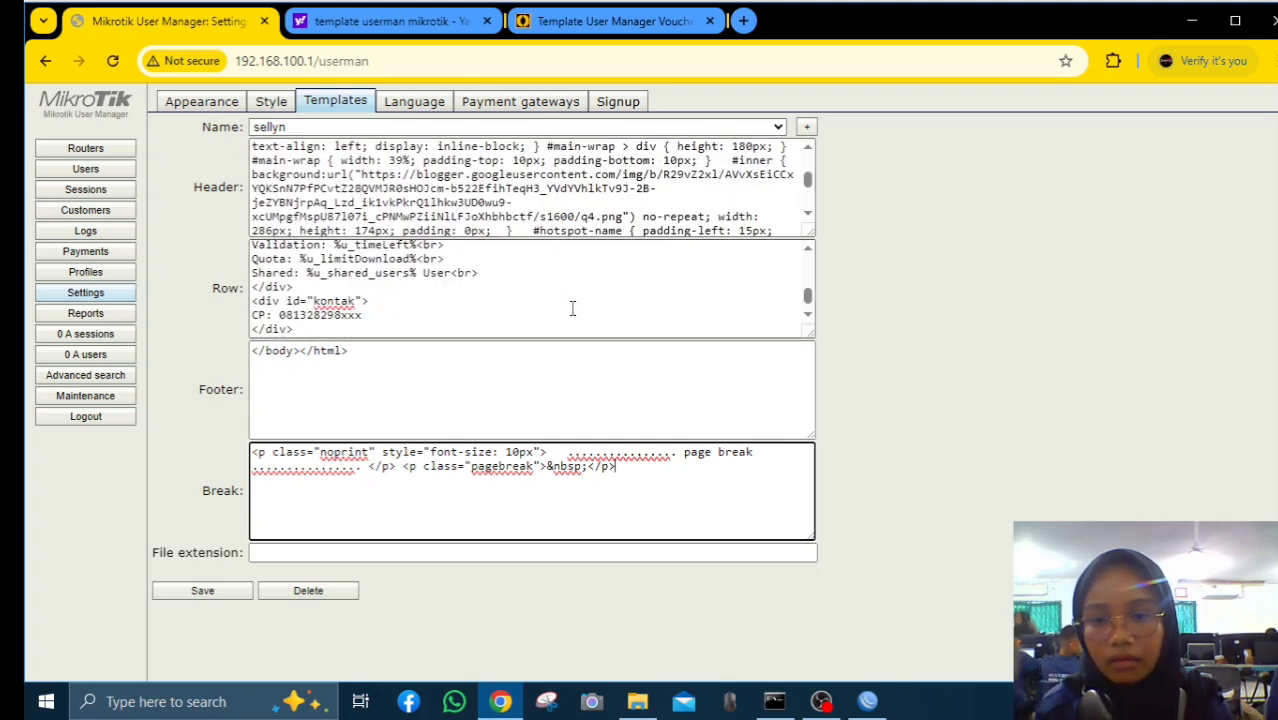
scroll(572, 308, down, 2)
scroll(573, 305, up, 7)
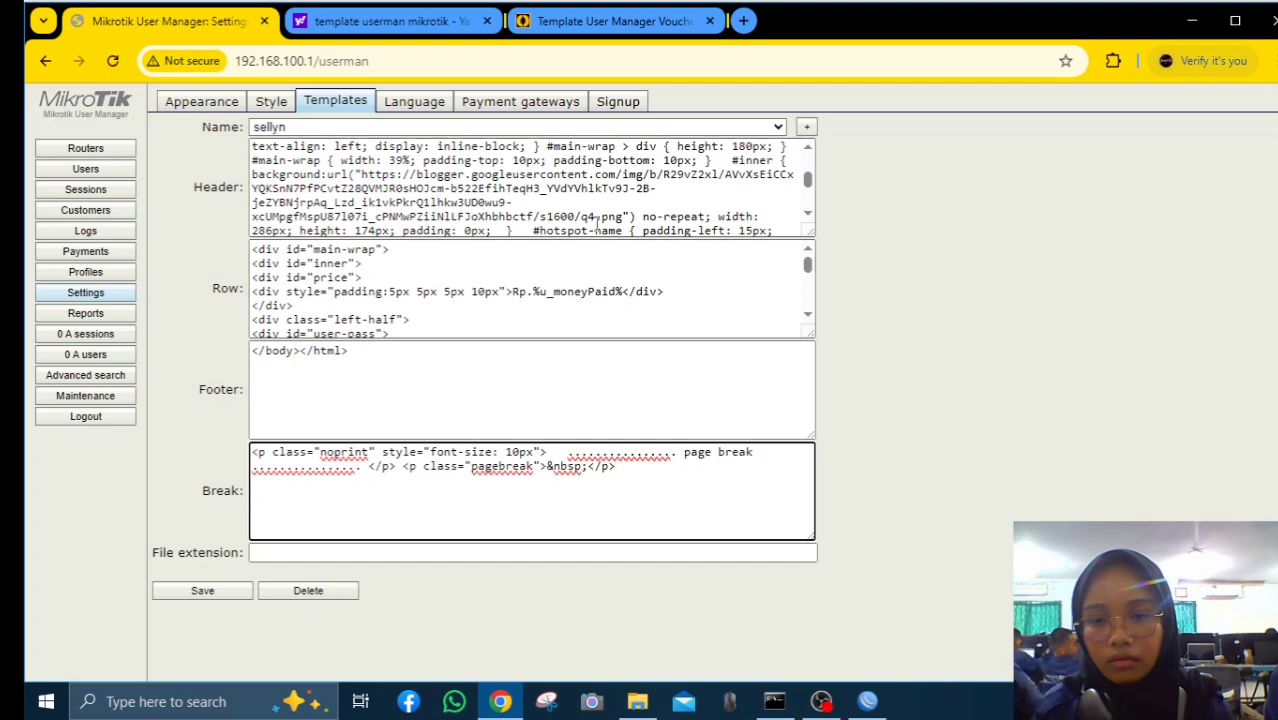
scroll(598, 215, down, 5)
scroll(597, 215, up, 4)
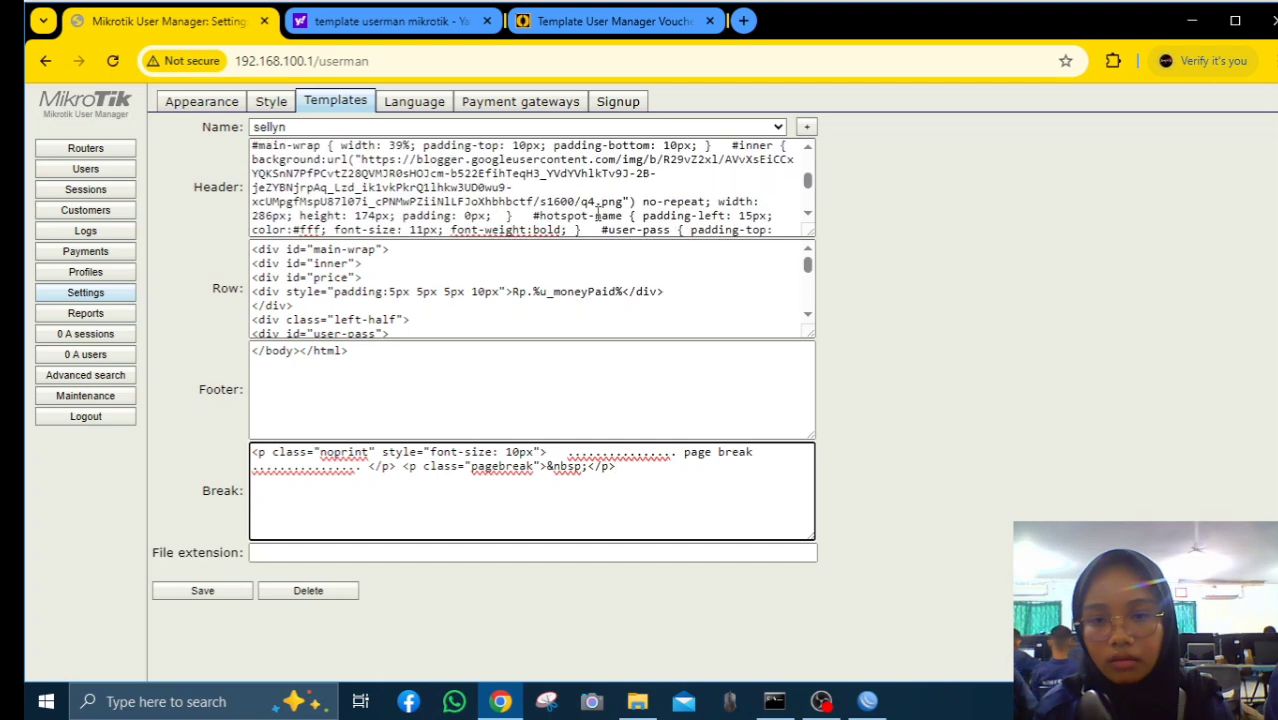
scroll(598, 215, down, 5)
scroll(598, 215, up, 5)
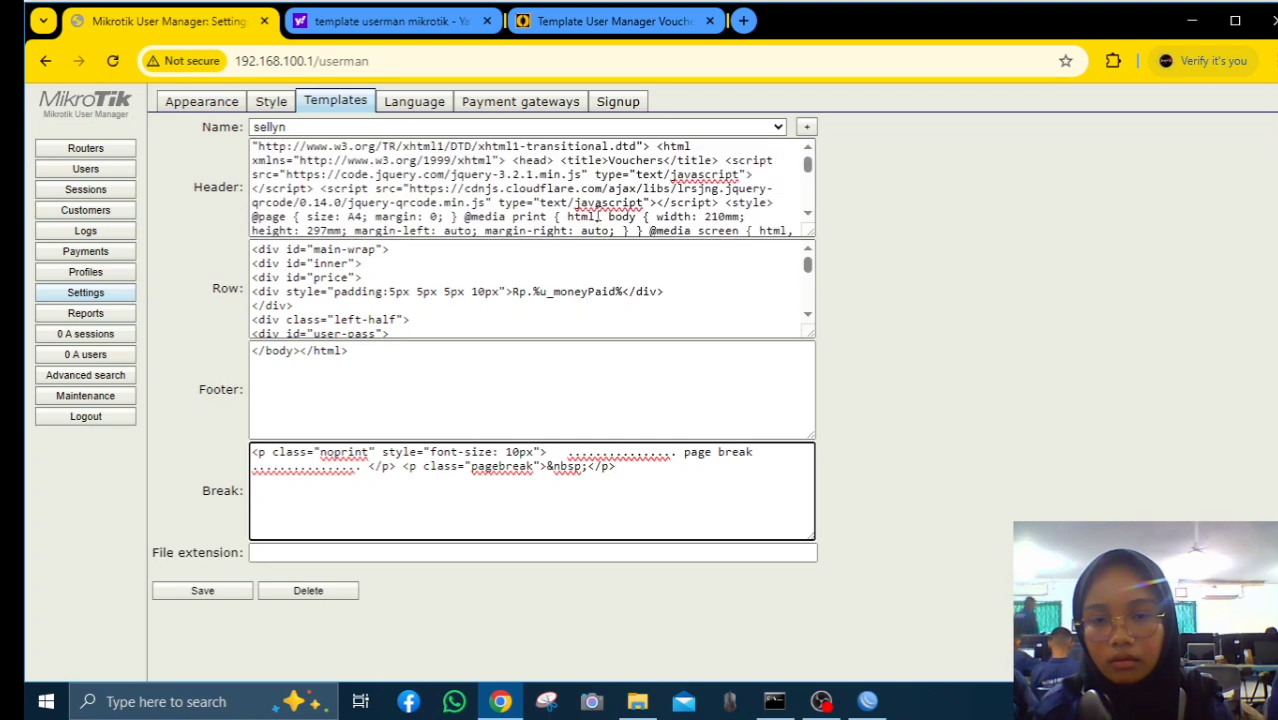
scroll(597, 198, up, 1)
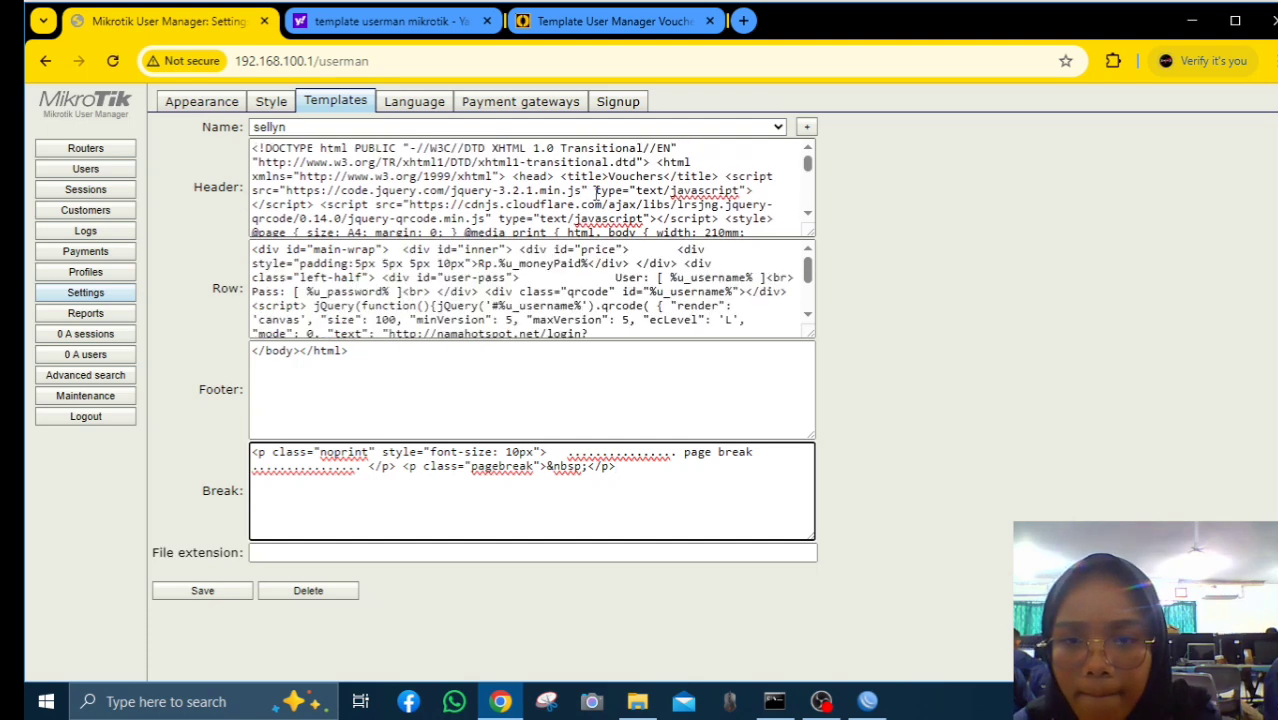
scroll(598, 275, down, 2)
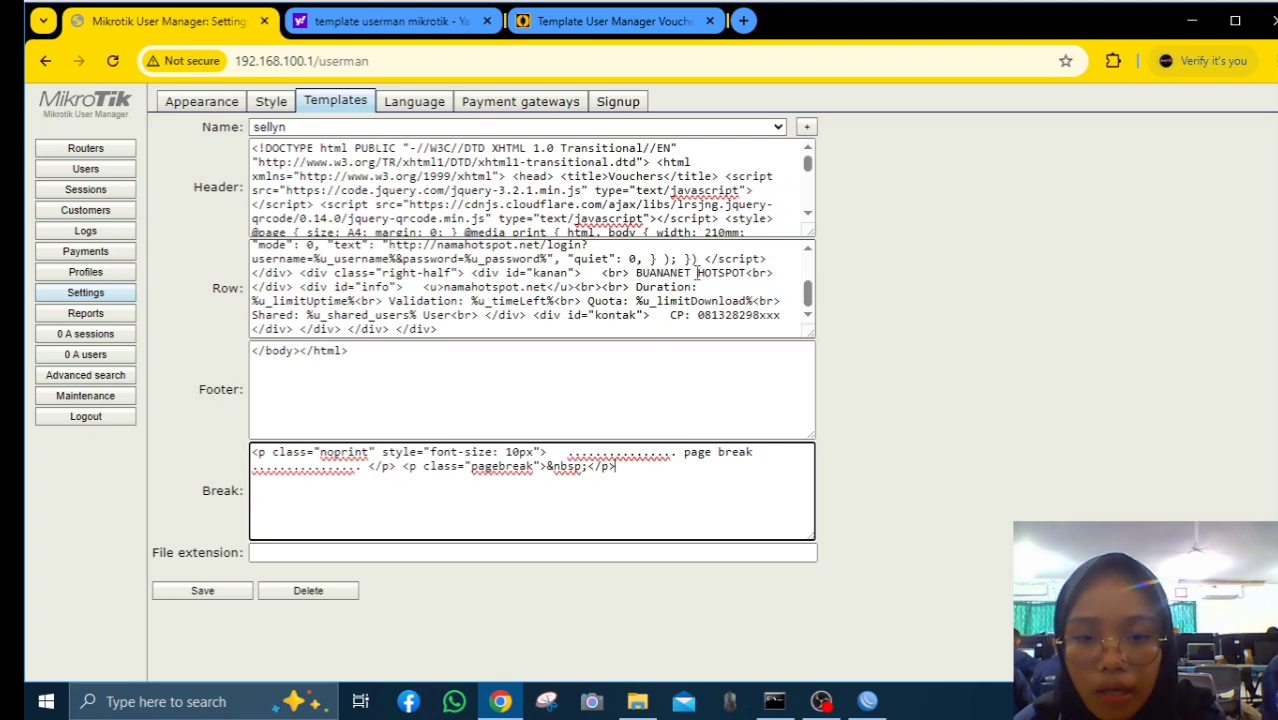
click(673, 273)
key(BackSpace)
key(BackSpace)
key(BackSpace)
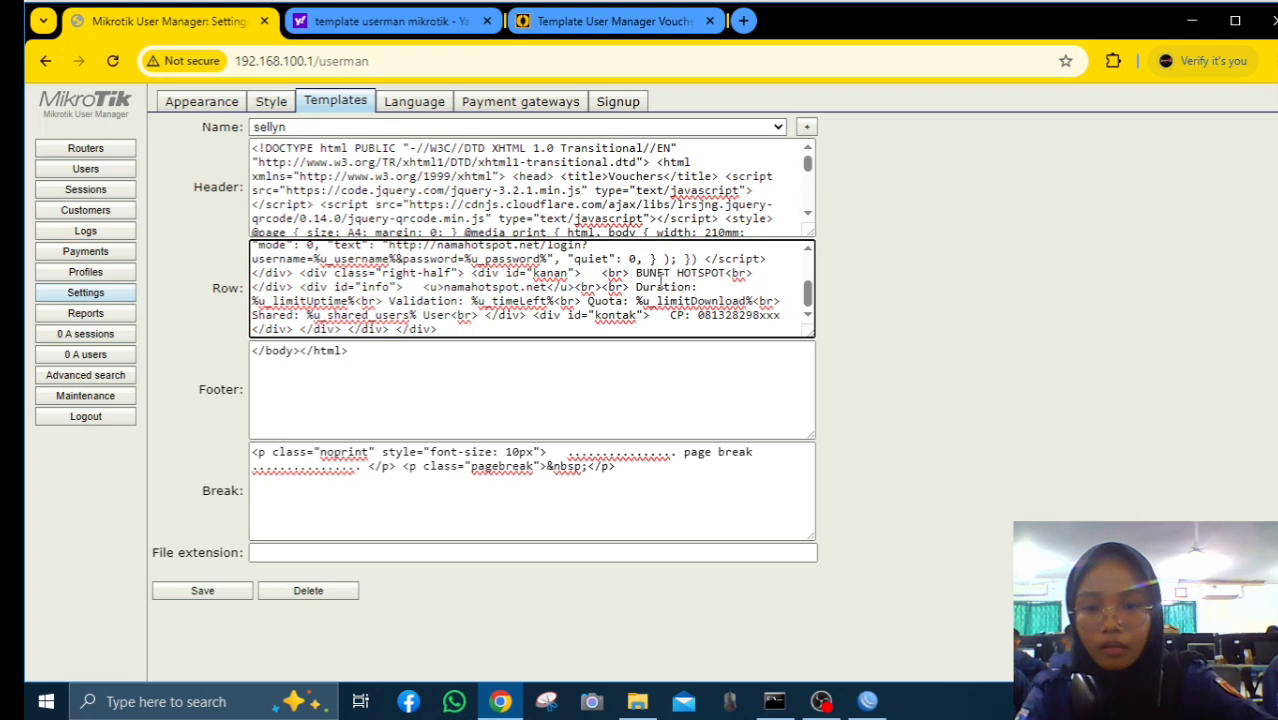
key(BackSpace)
key(BackSpace)
text(SE)
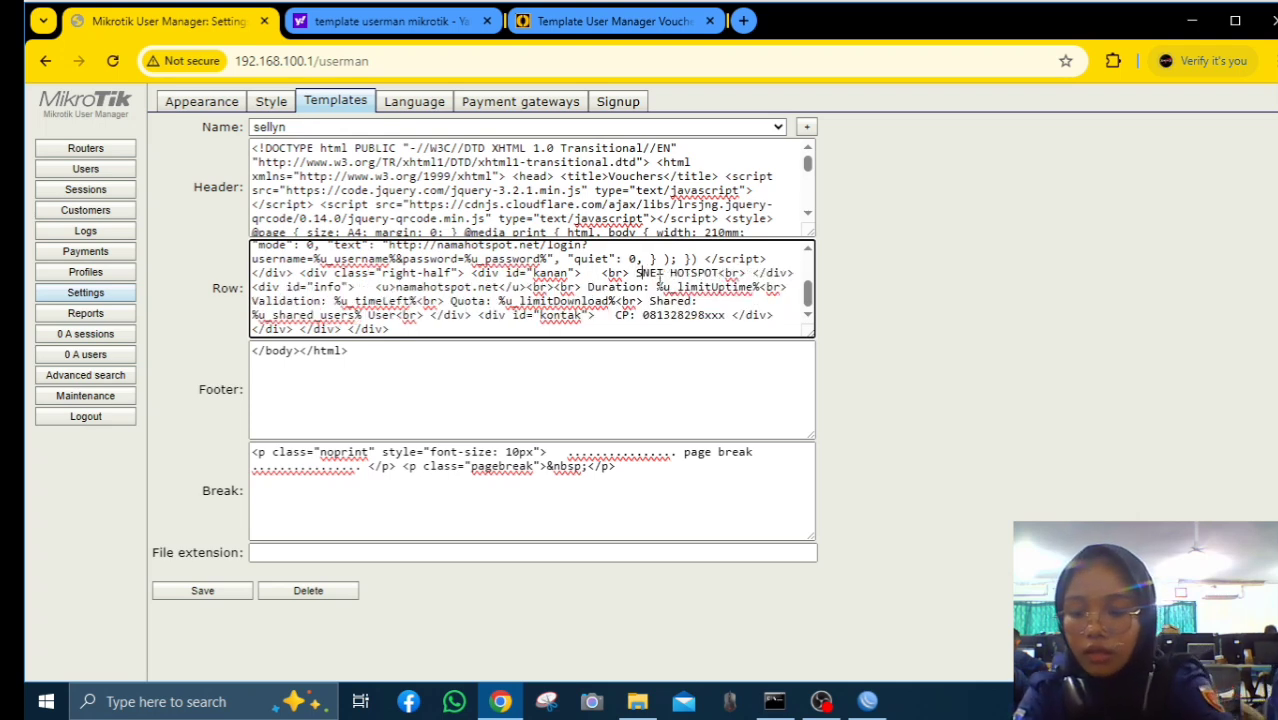
text(LLYN)
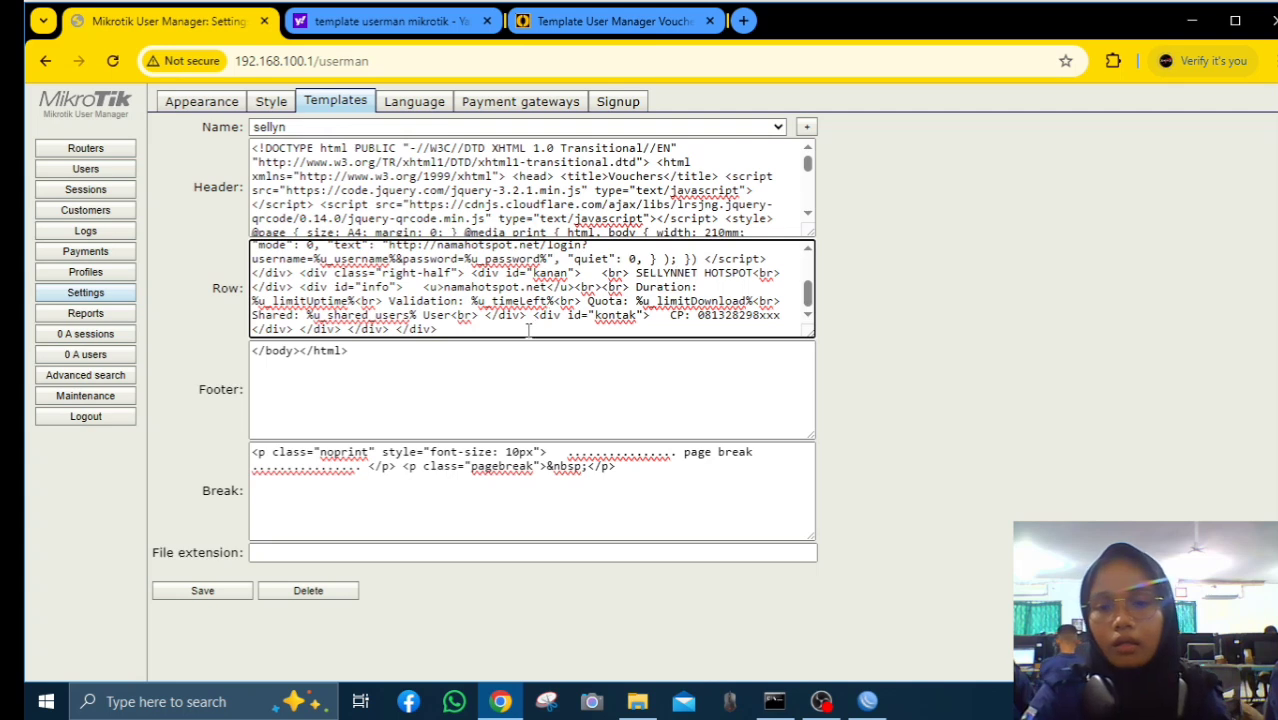
click(224, 596)
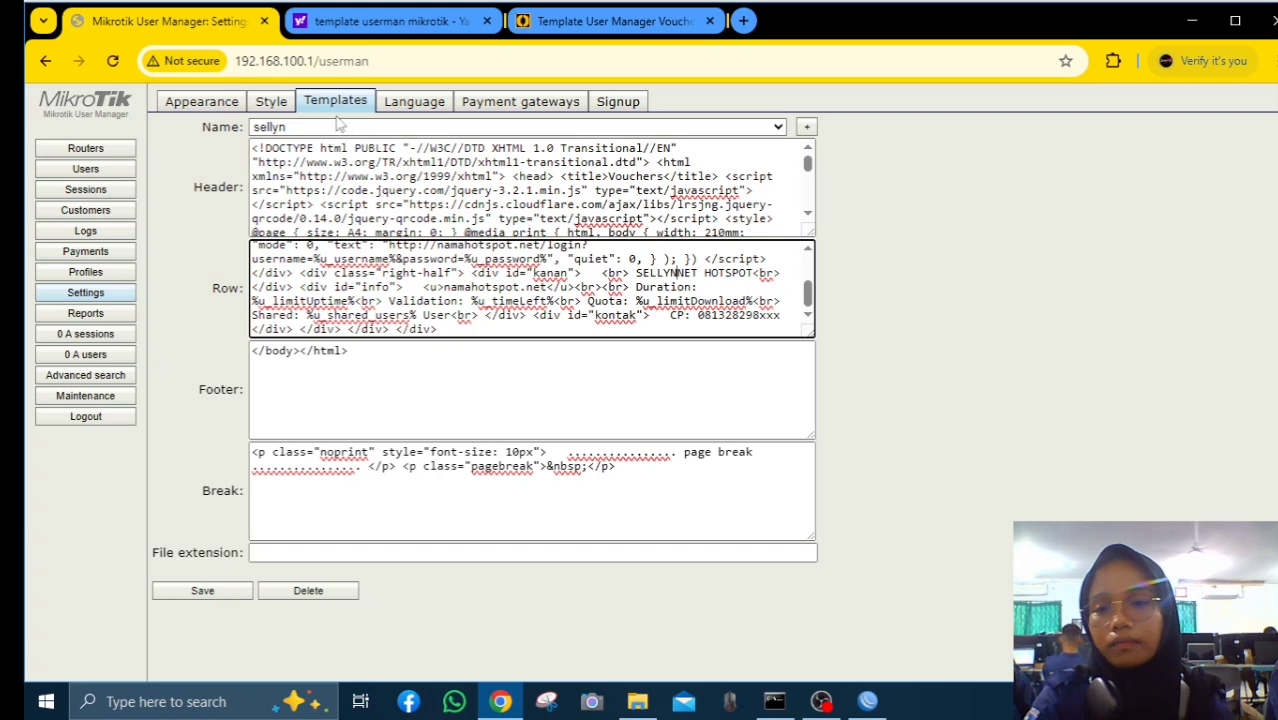
Fill the batch user form: 10 users, username length 3, password length 6, profile sellyn
click(88, 169)
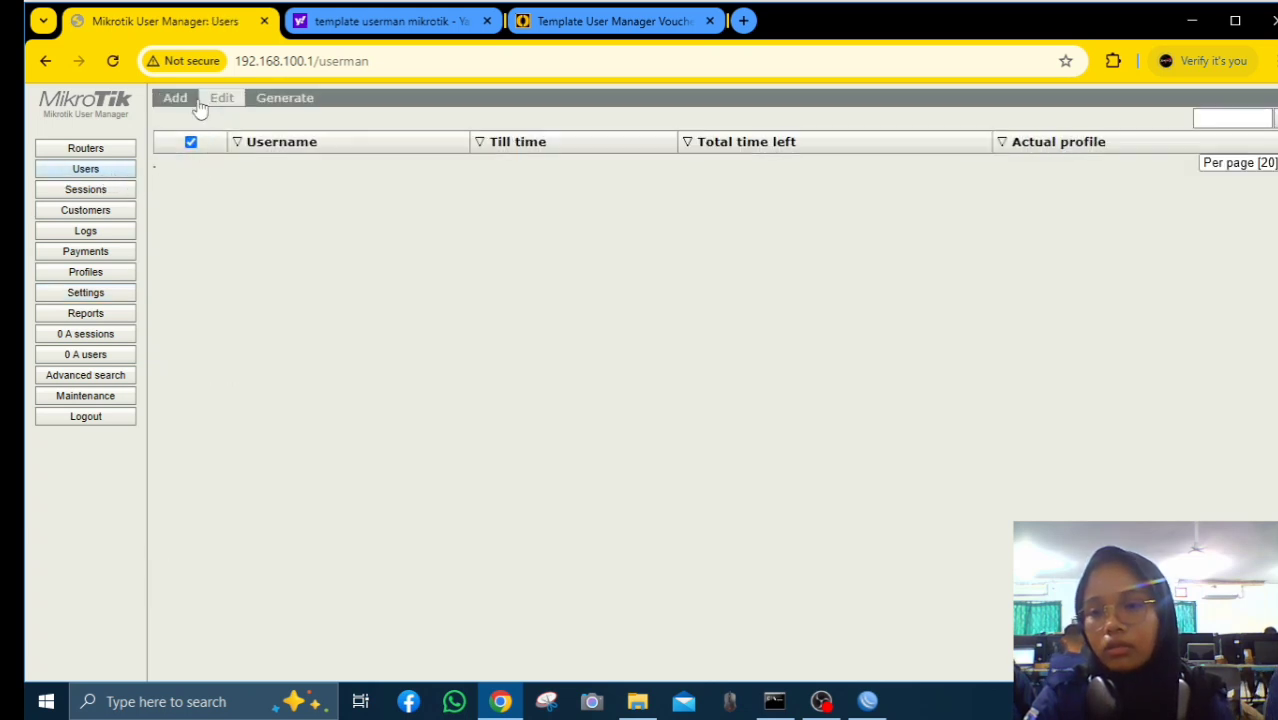
click(190, 100)
click(183, 134)
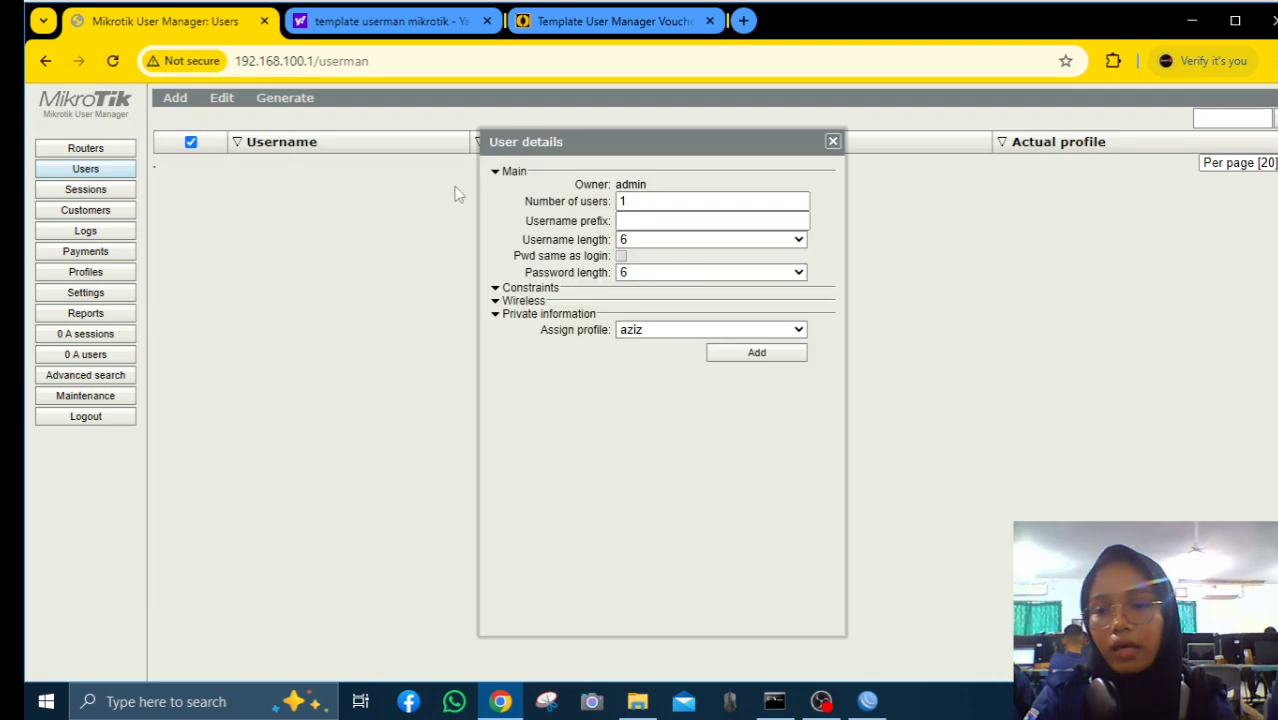
click(642, 201)
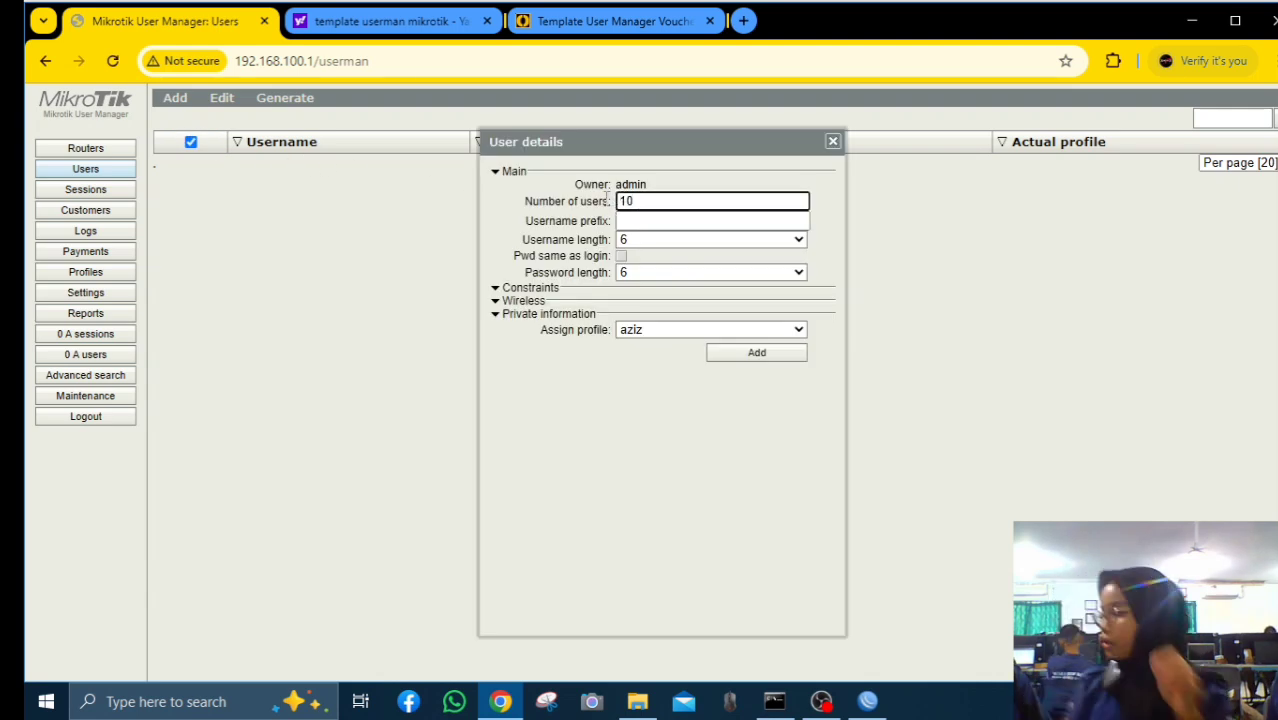
click(687, 240)
click(687, 262)
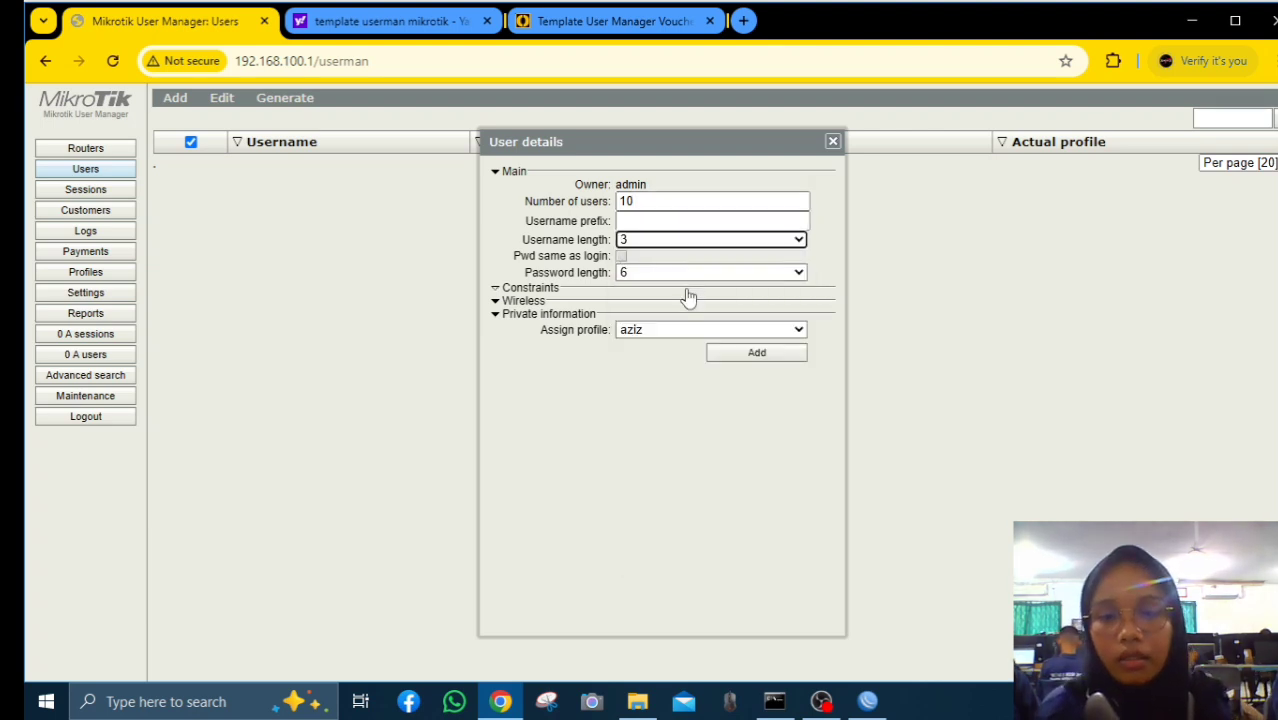
click(704, 273)
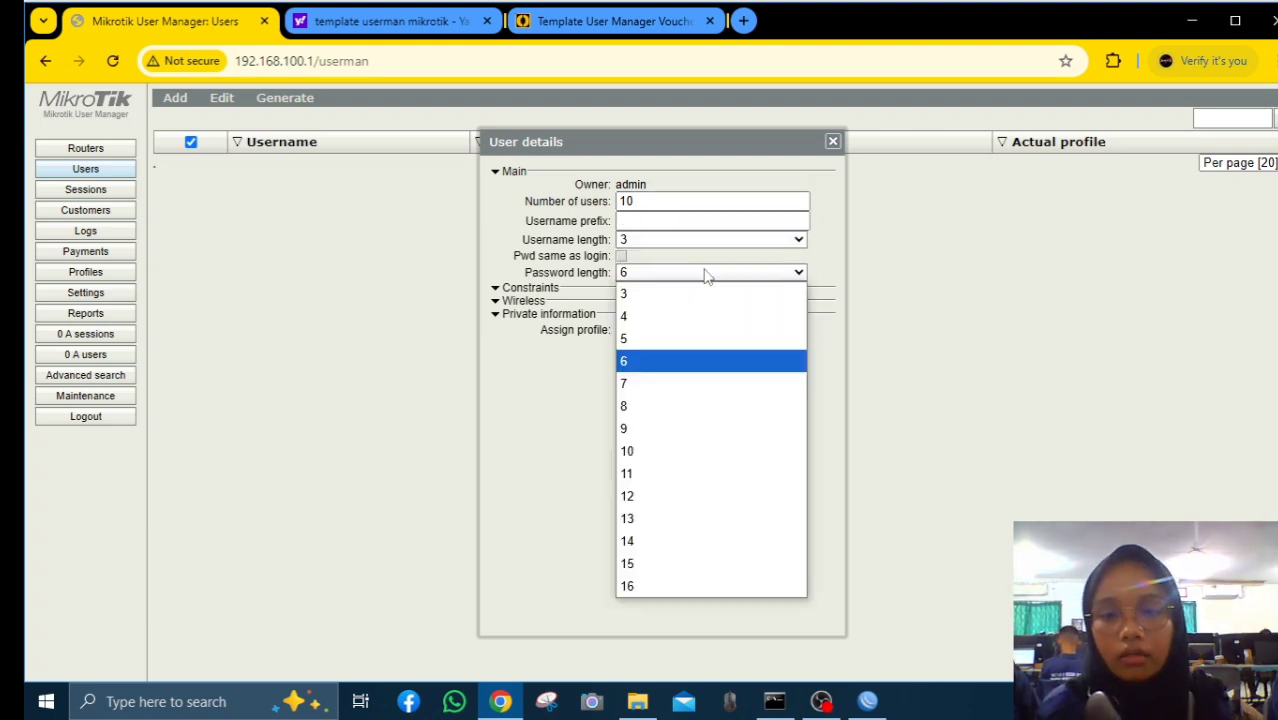
click(679, 361)
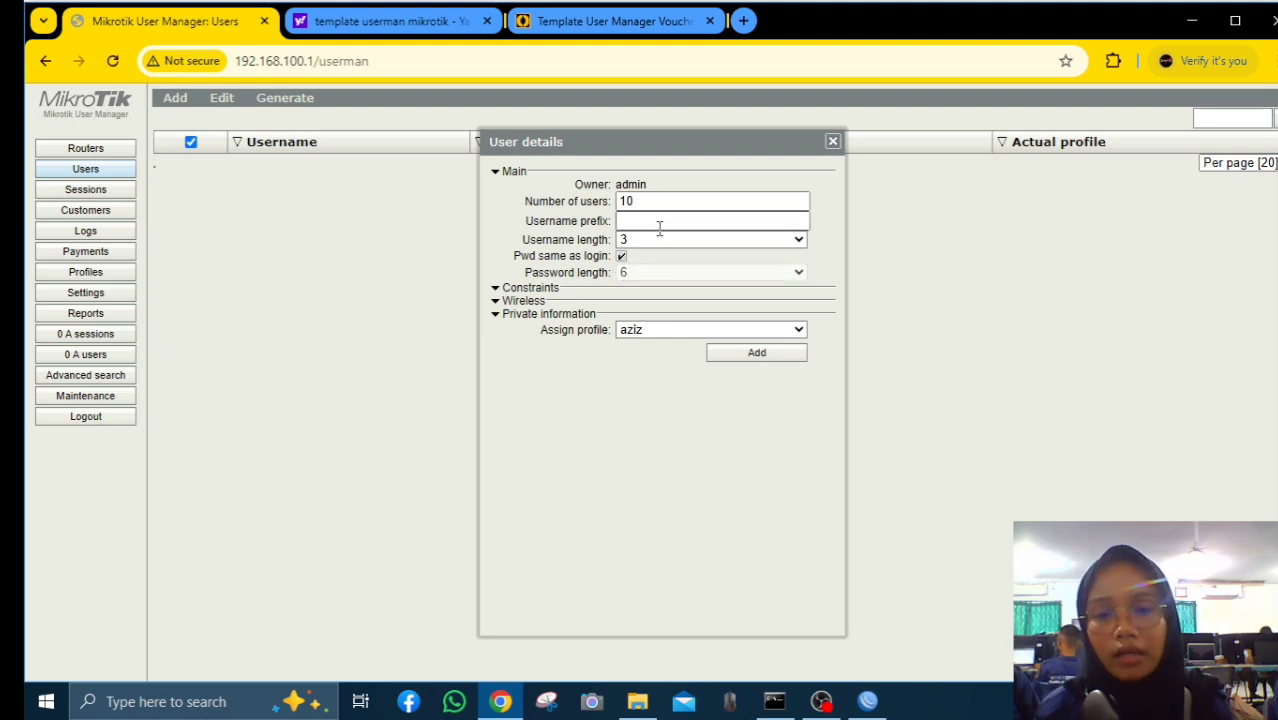
click(754, 332)
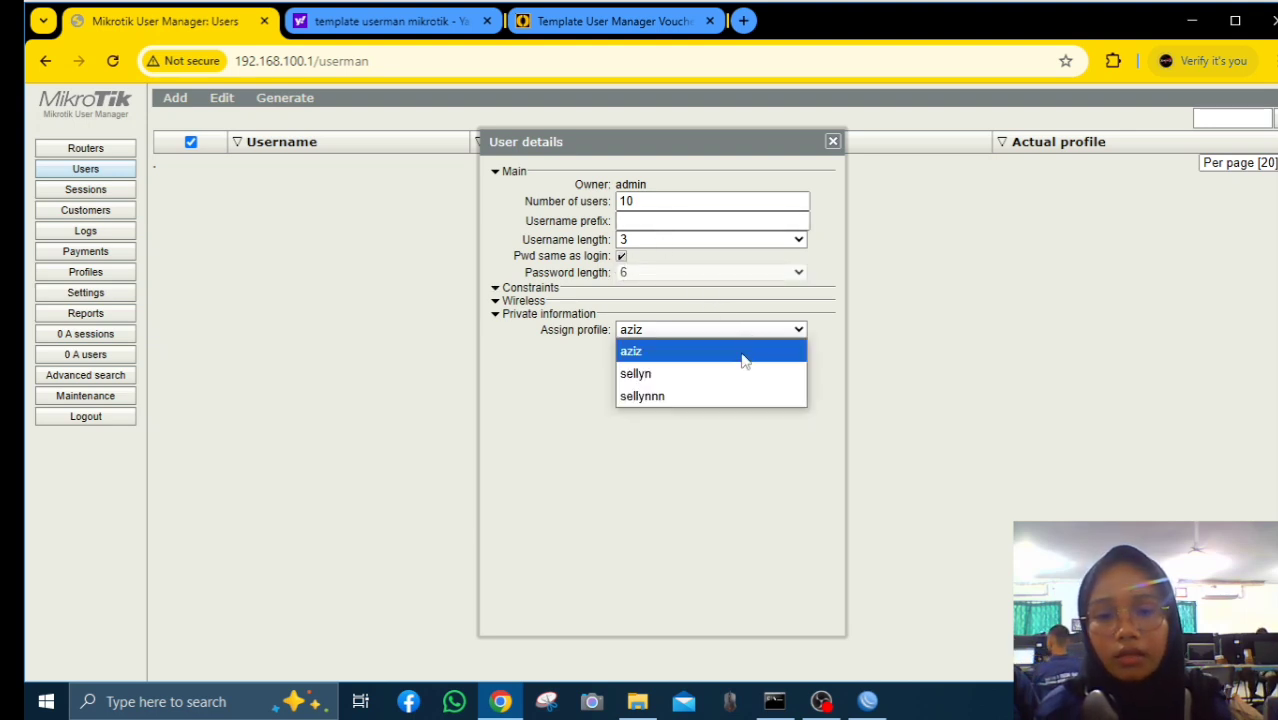
click(731, 376)
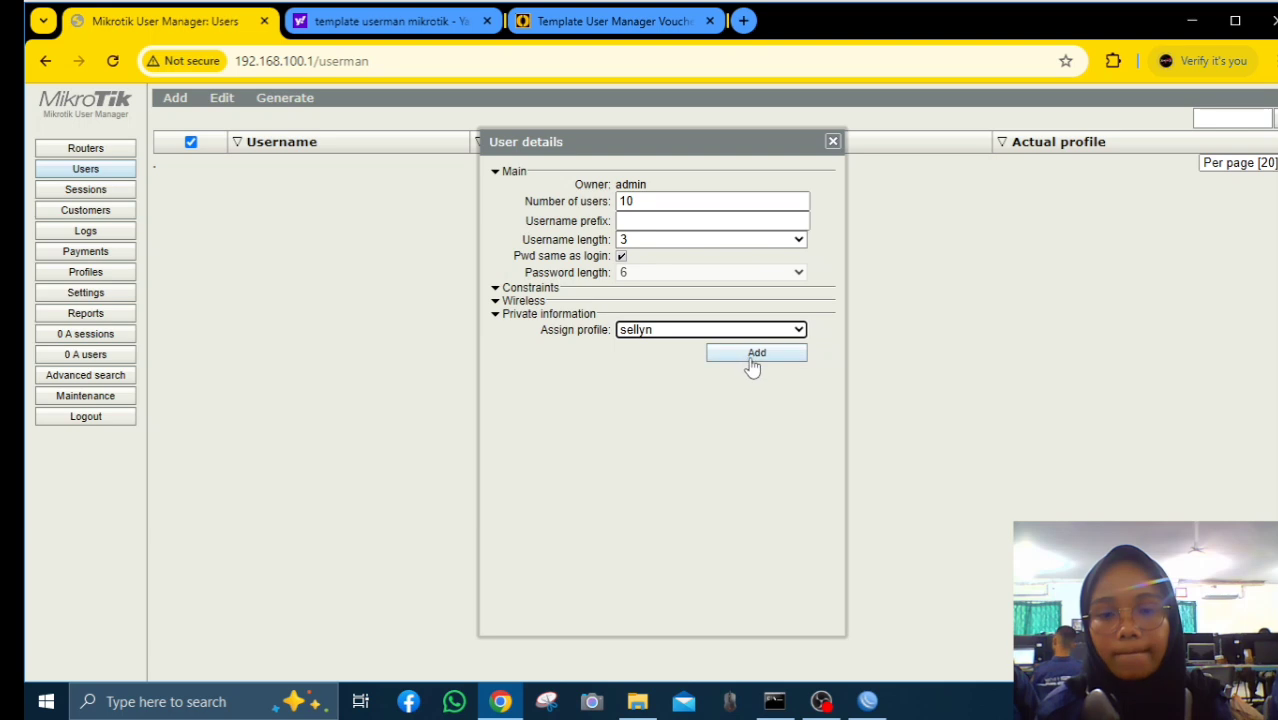
Add the ten sellyn users and enable the selected users
click(749, 366)
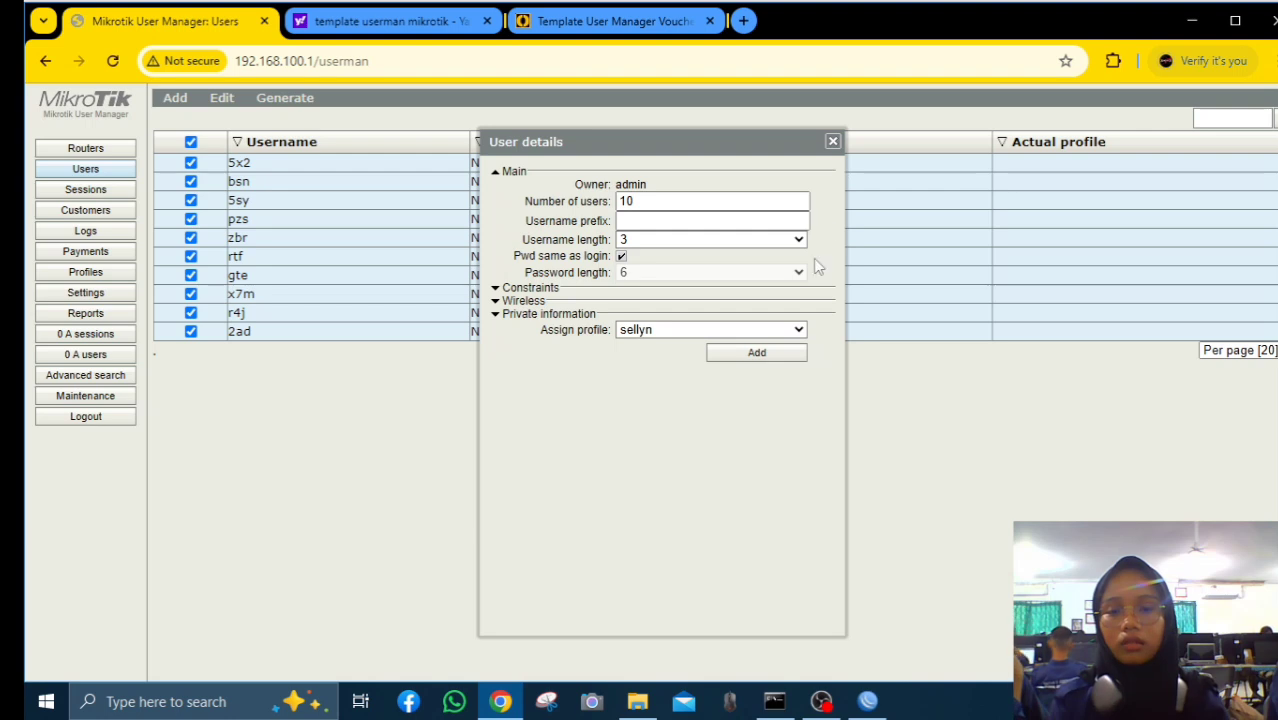
click(832, 142)
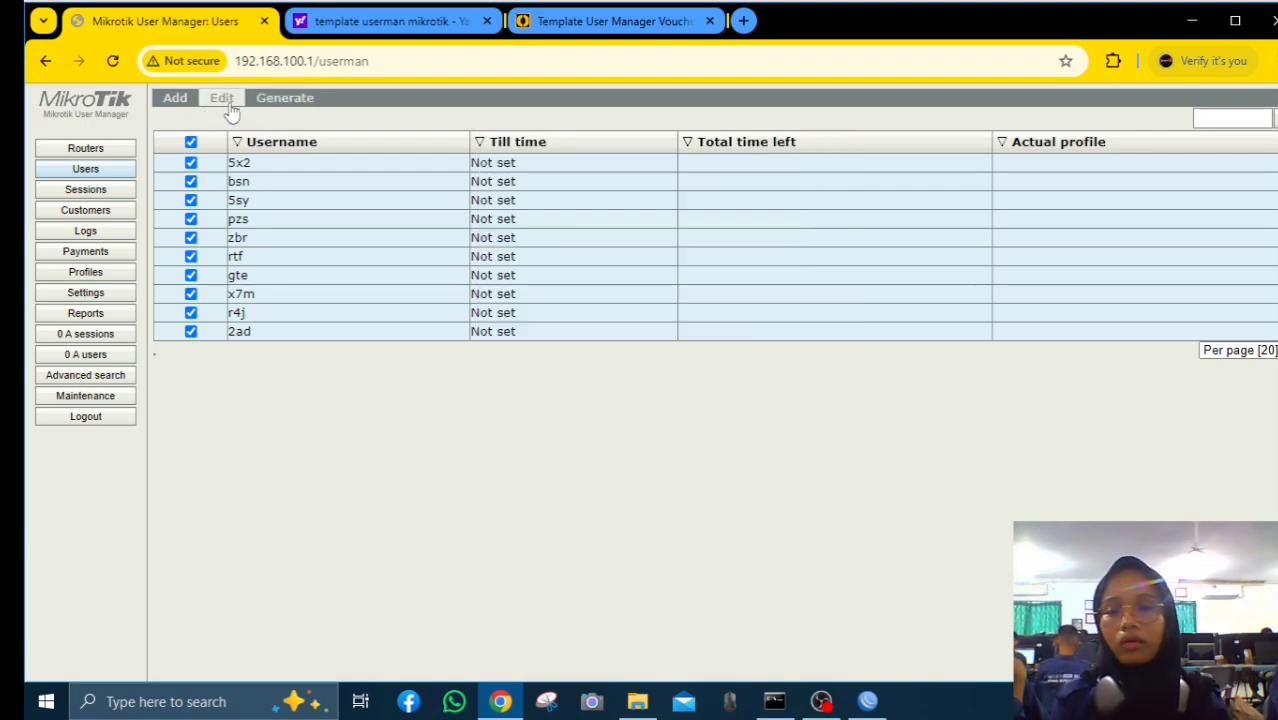
click(221, 101)
click(253, 131)
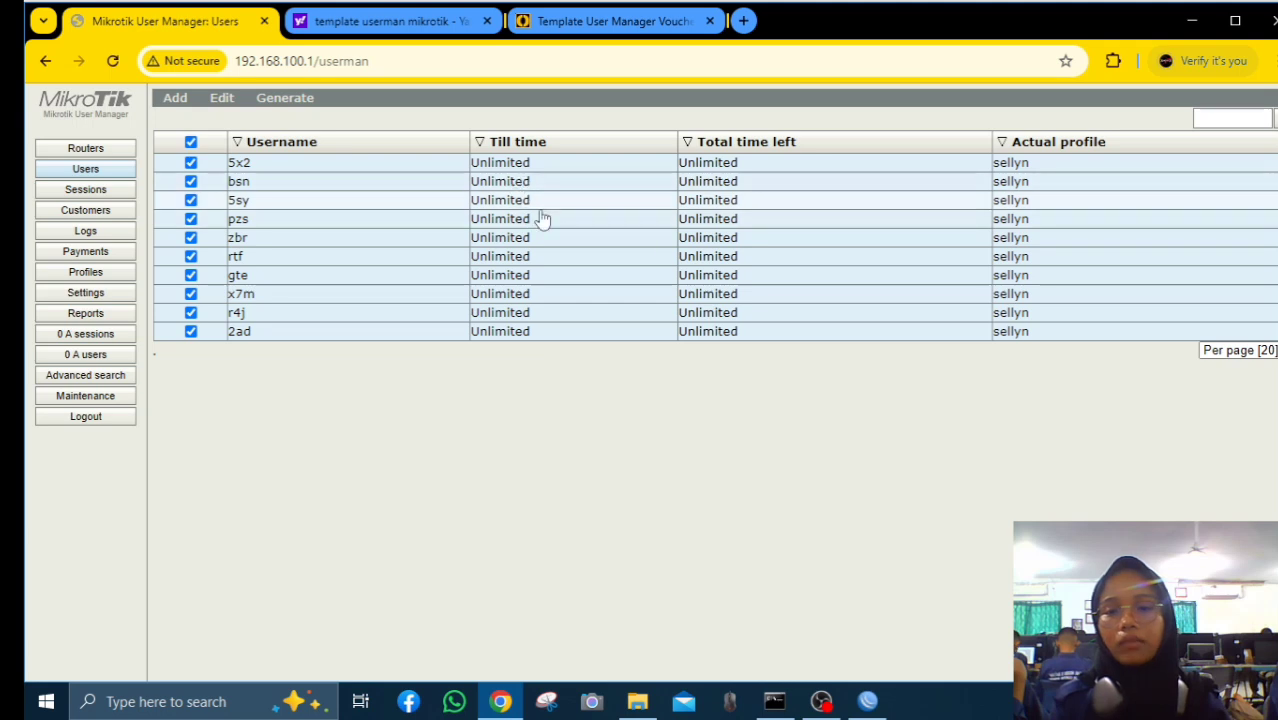
Generate voucher cards for the users with the sellyn template
click(281, 104)
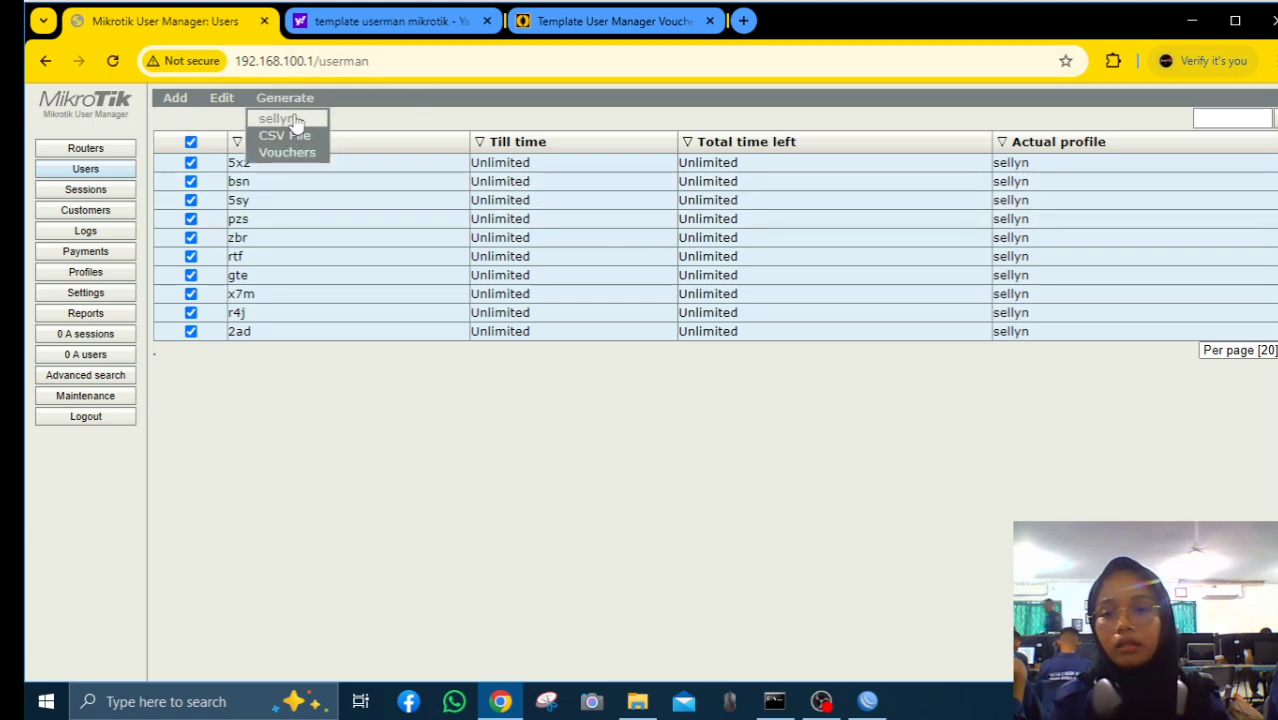
click(289, 119)
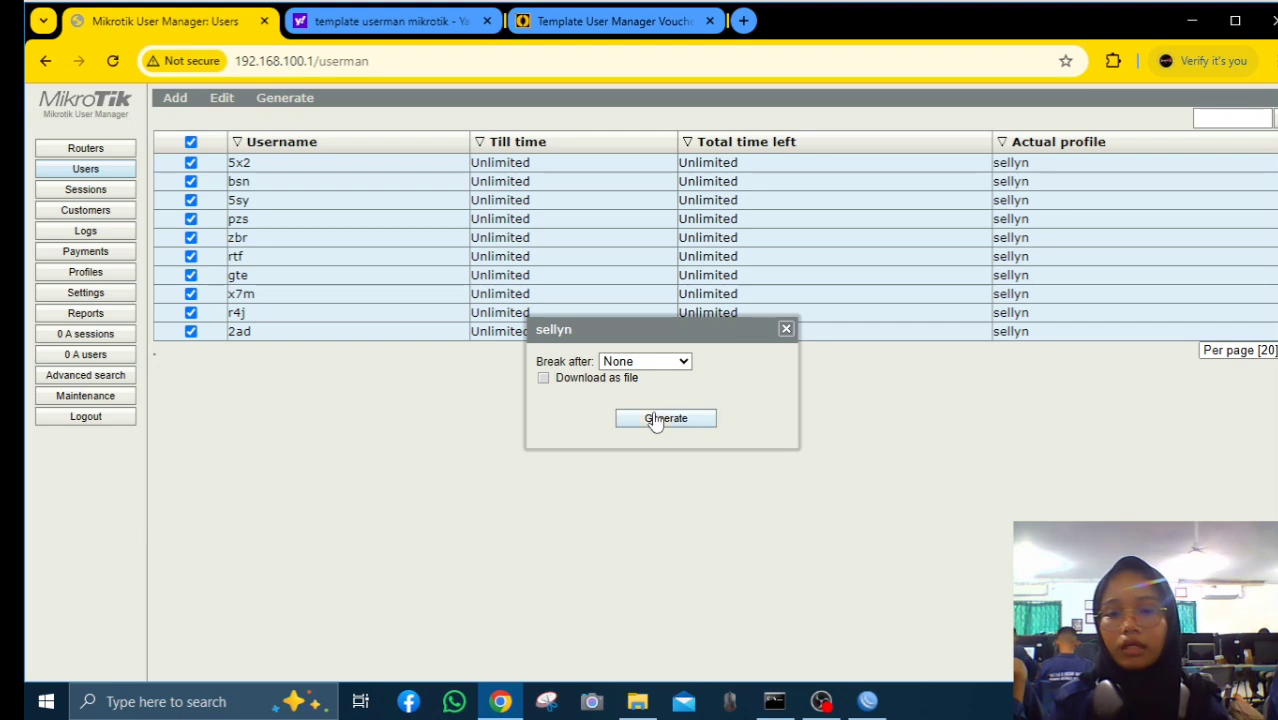
click(658, 419)
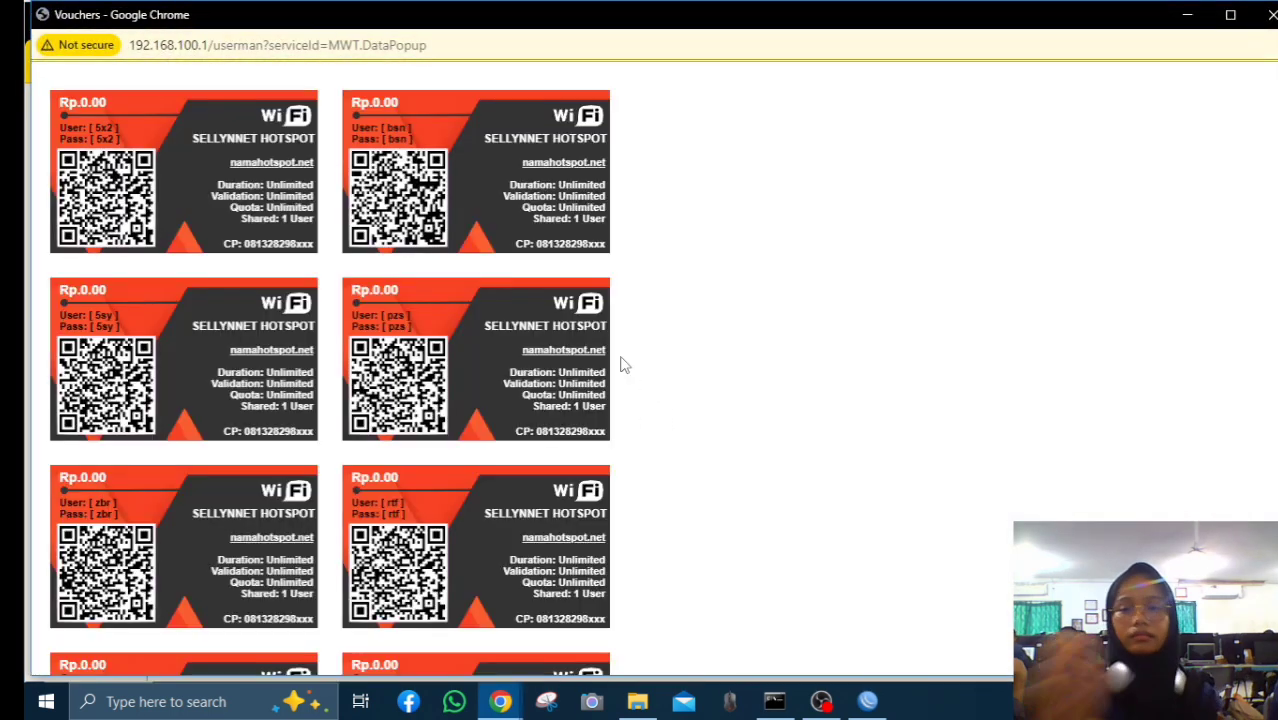
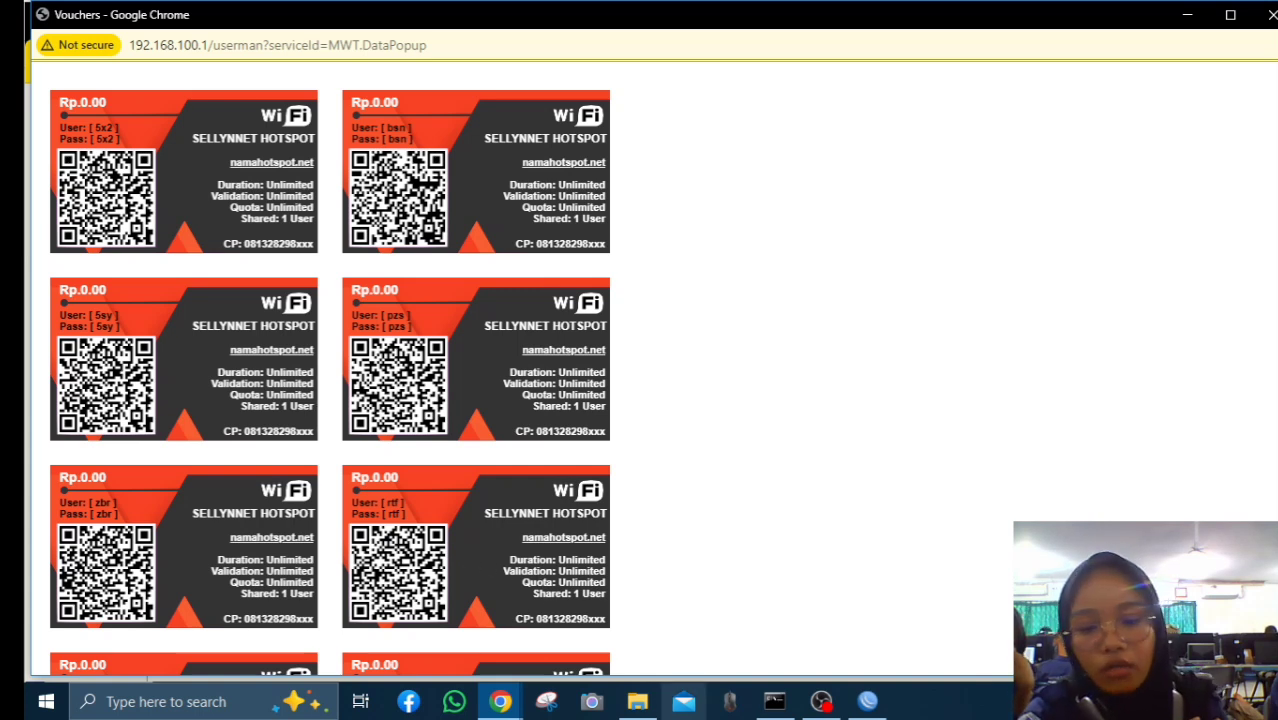
In WinBox, open the admin user under IP > Hotspot > Users and select its Password field
click(868, 701)
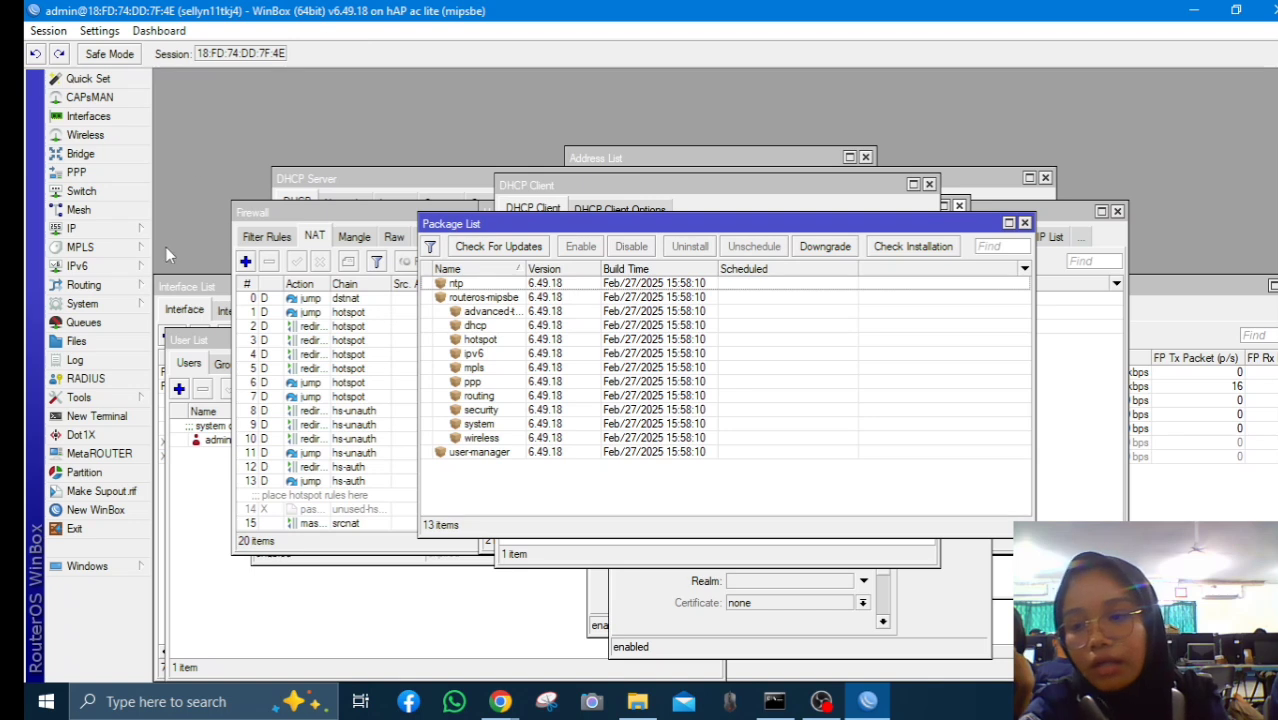
click(90, 228)
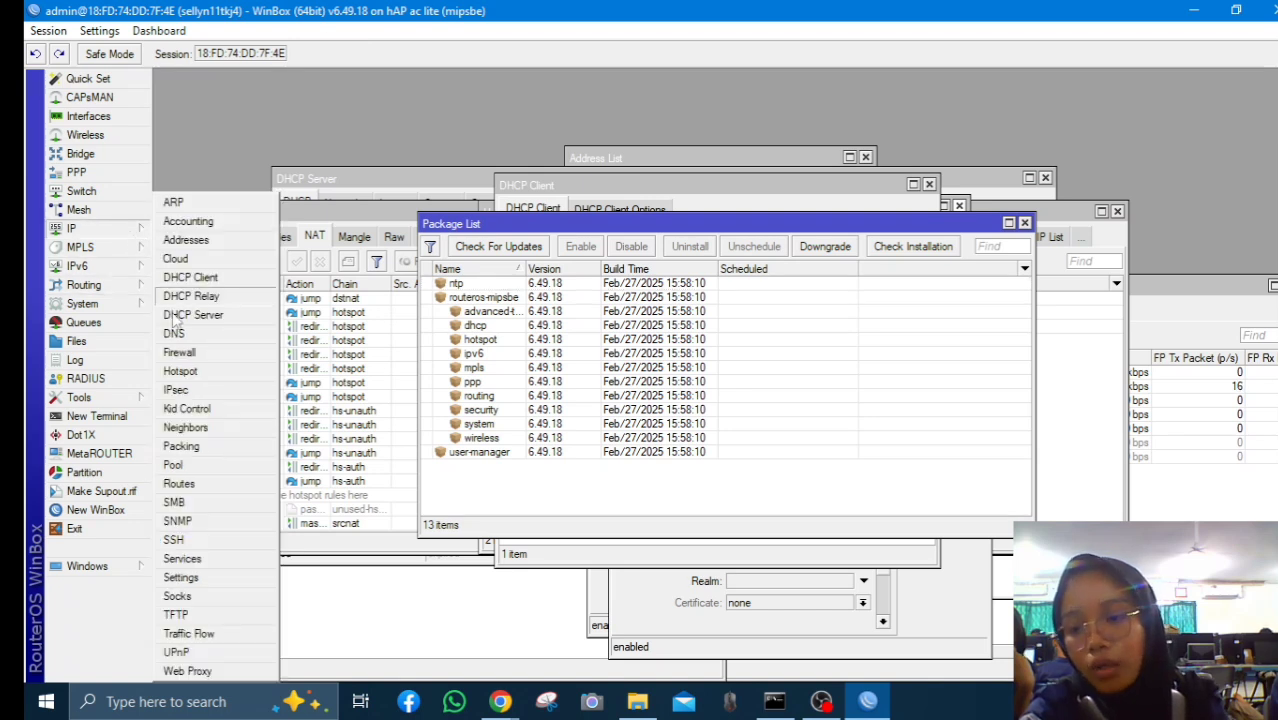
click(184, 372)
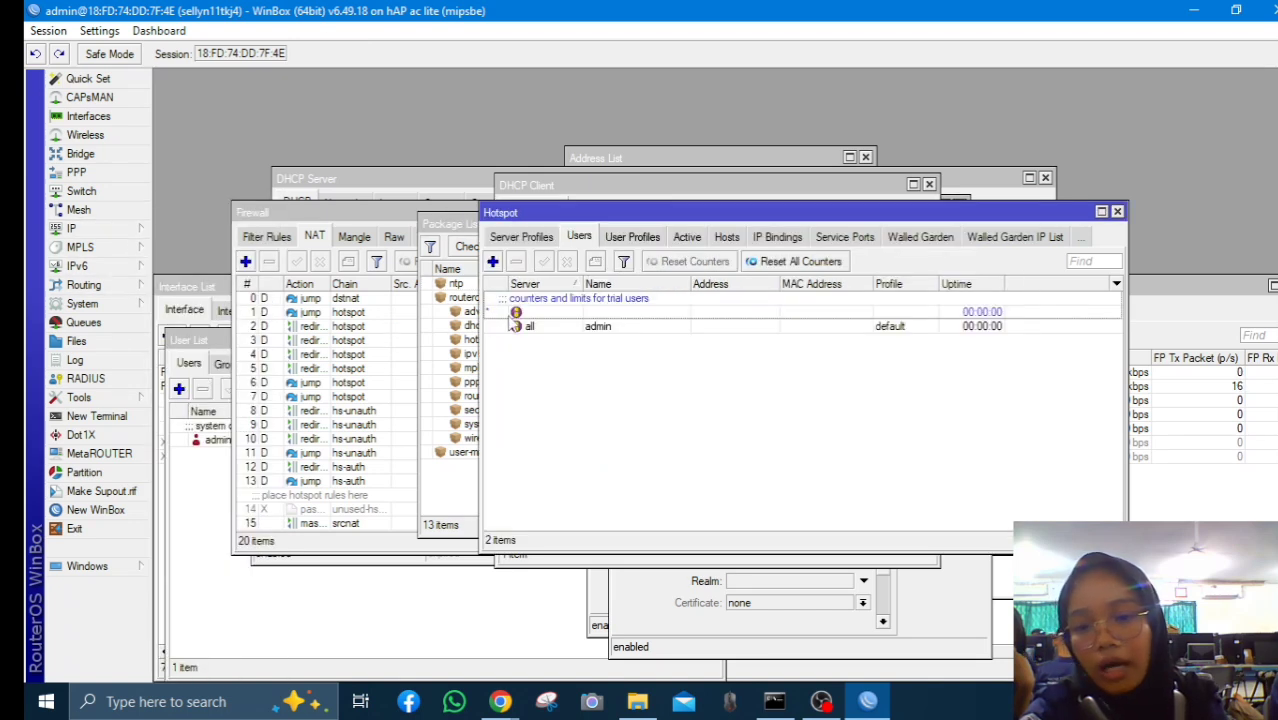
double_click(593, 327)
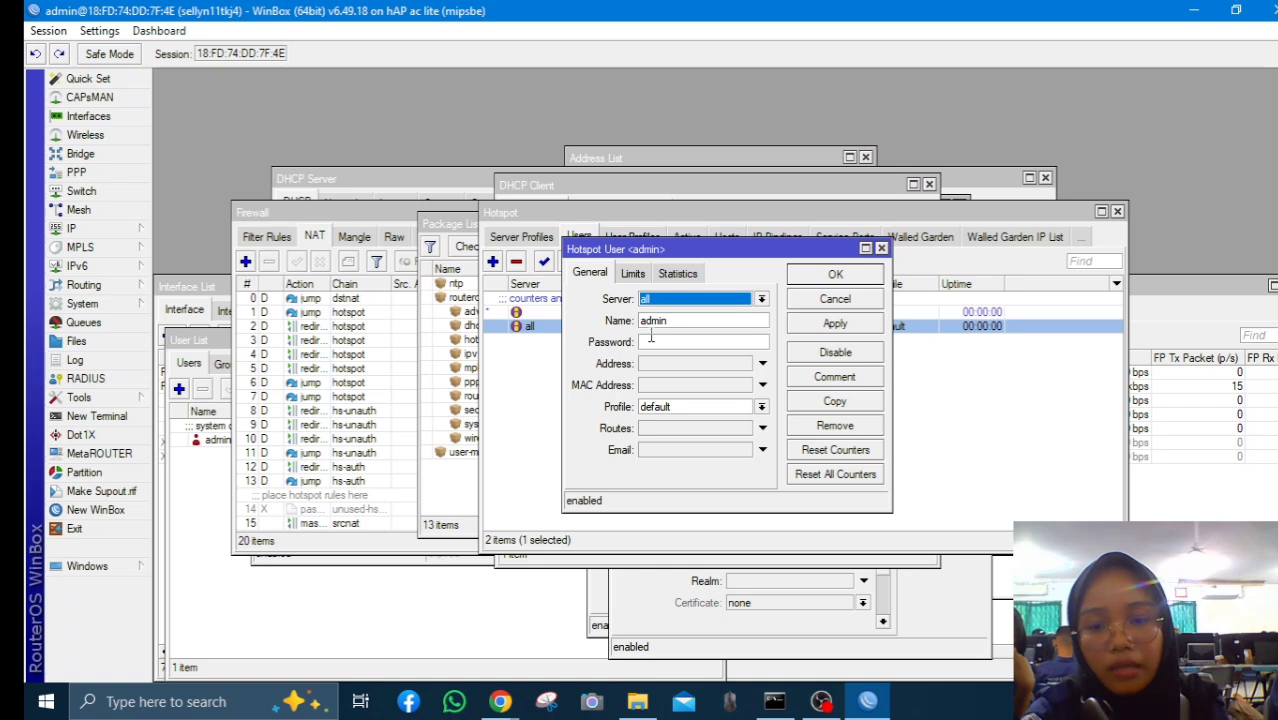
click(651, 339)
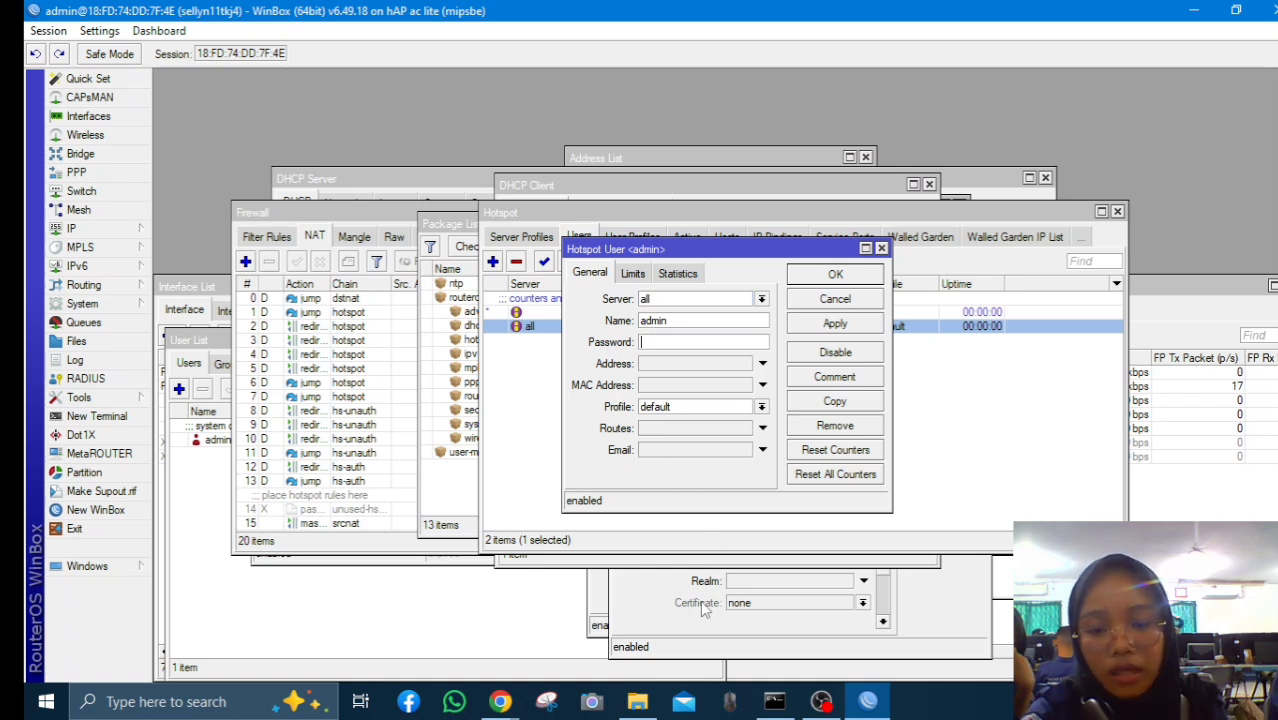
After viewing the NAT rules, reopen the admin hotspot user and select its Password field again
click(397, 533)
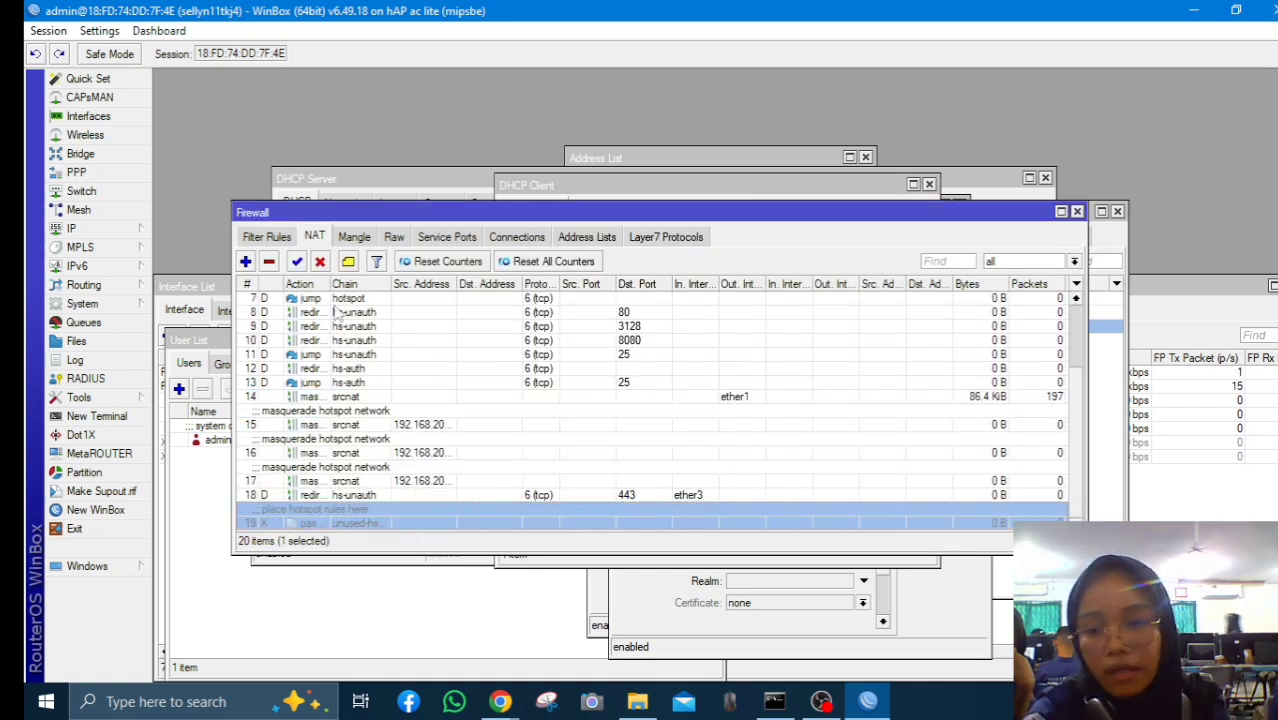
click(110, 228)
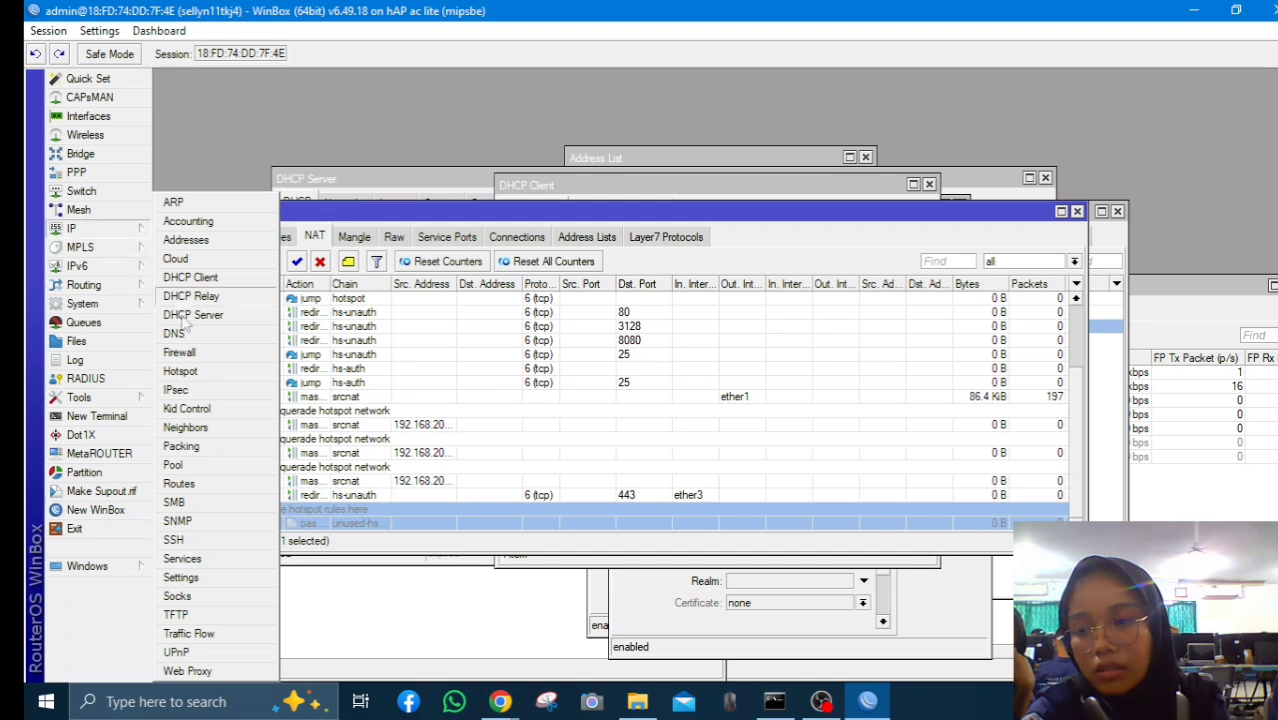
click(190, 372)
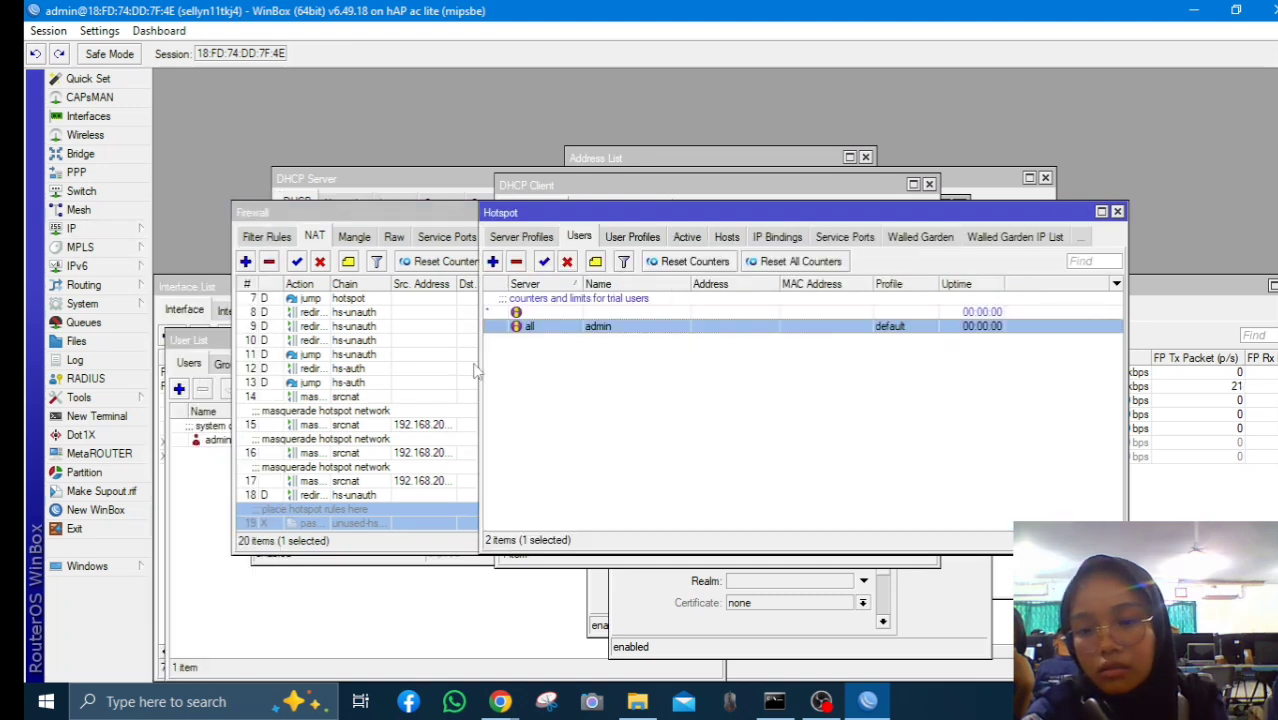
double_click(517, 328)
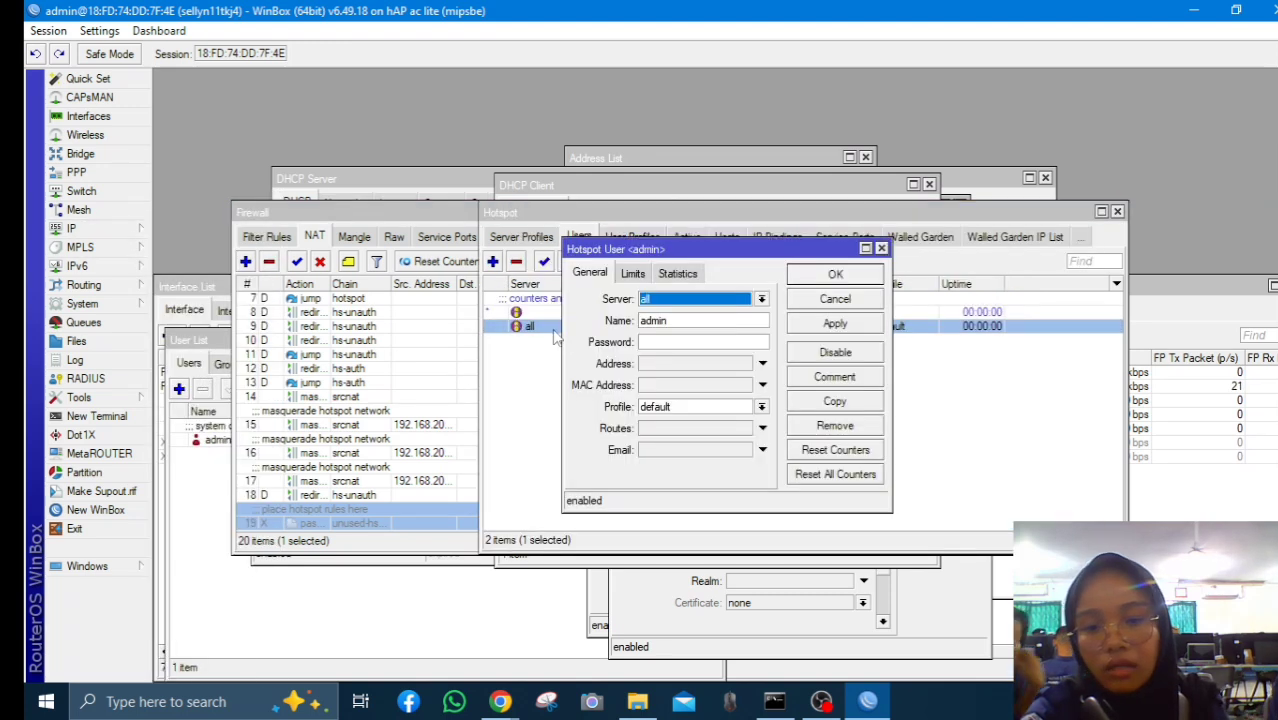
click(645, 342)
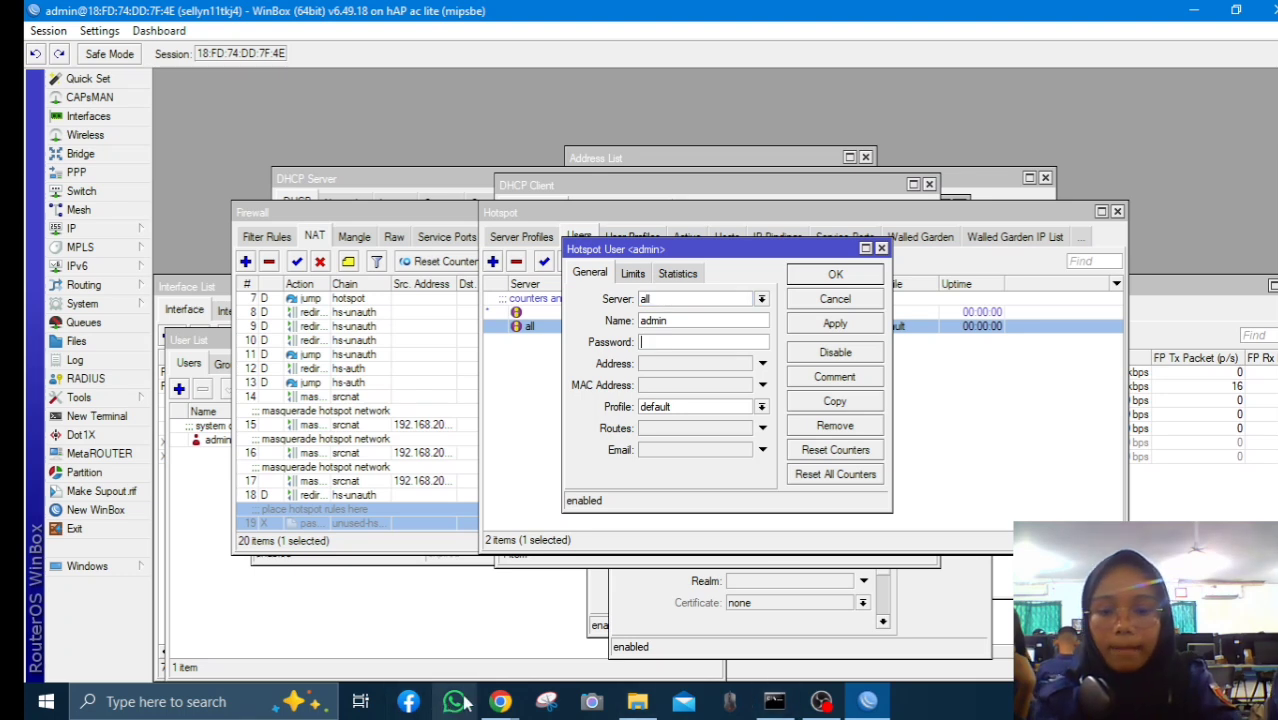
Check the voucher cards' login details, then type a new password for the hotspot admin user
mouse_move(502, 702)
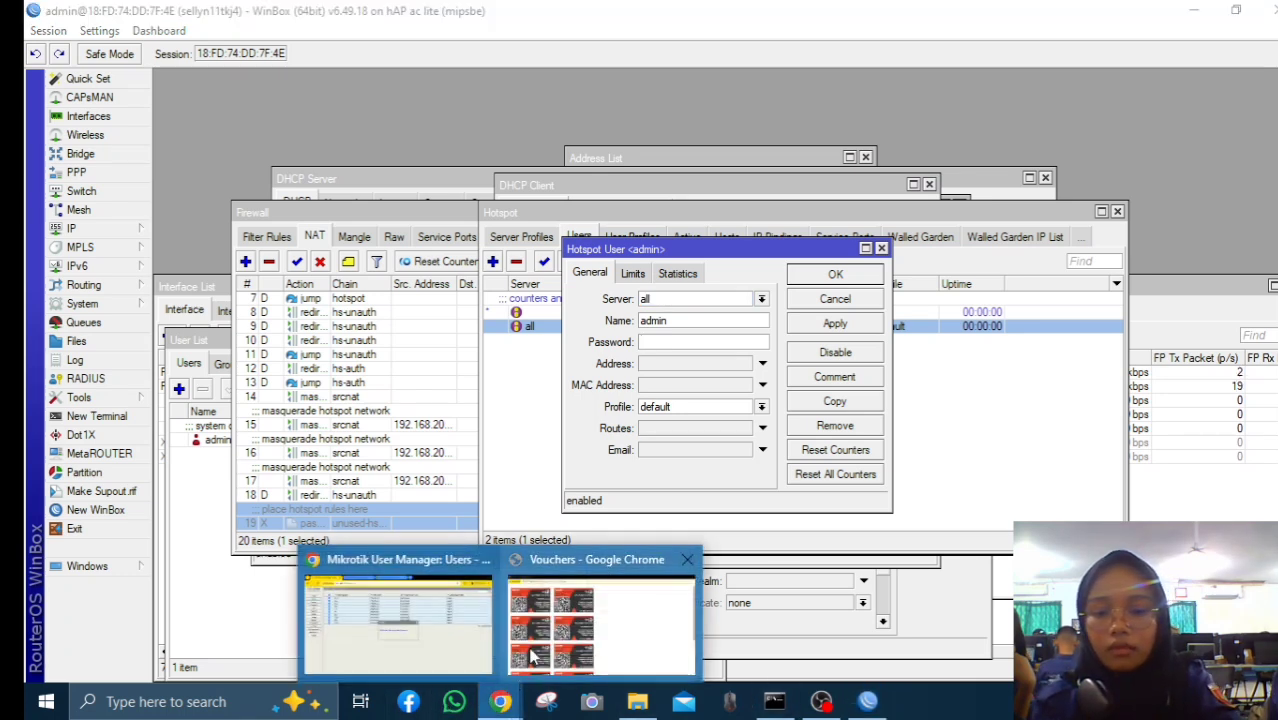
click(527, 656)
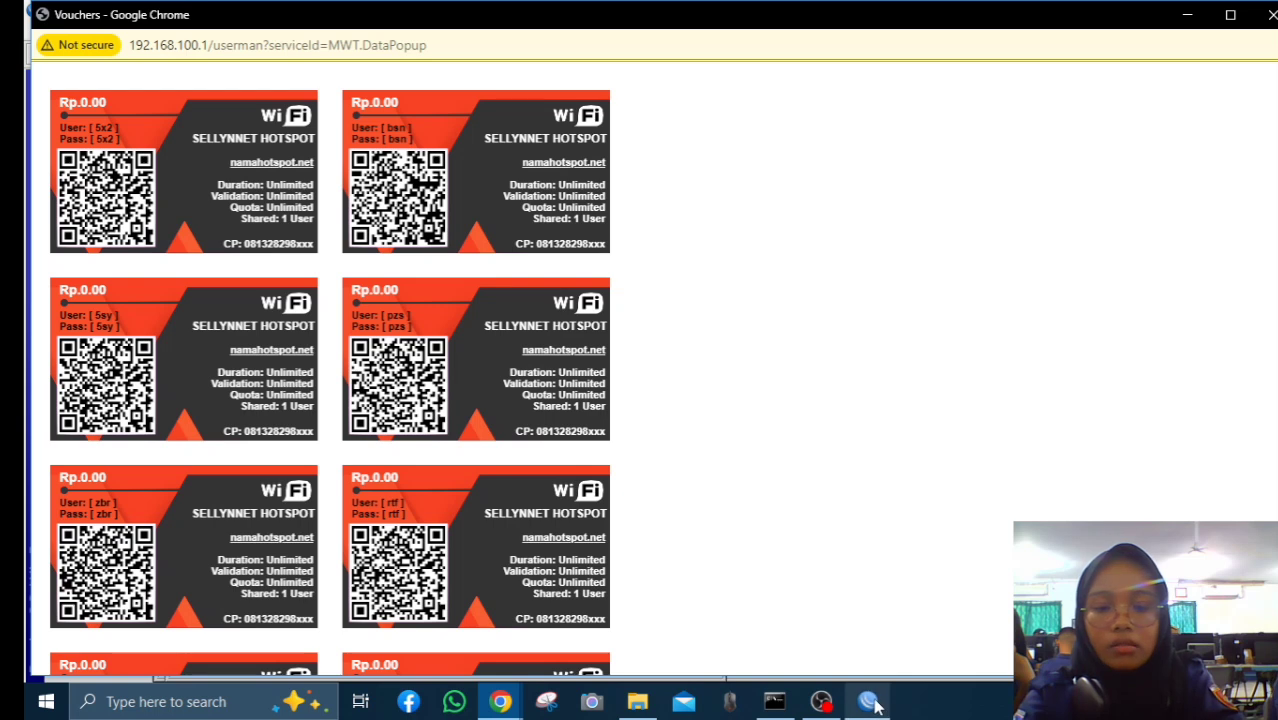
mouse_move(868, 700)
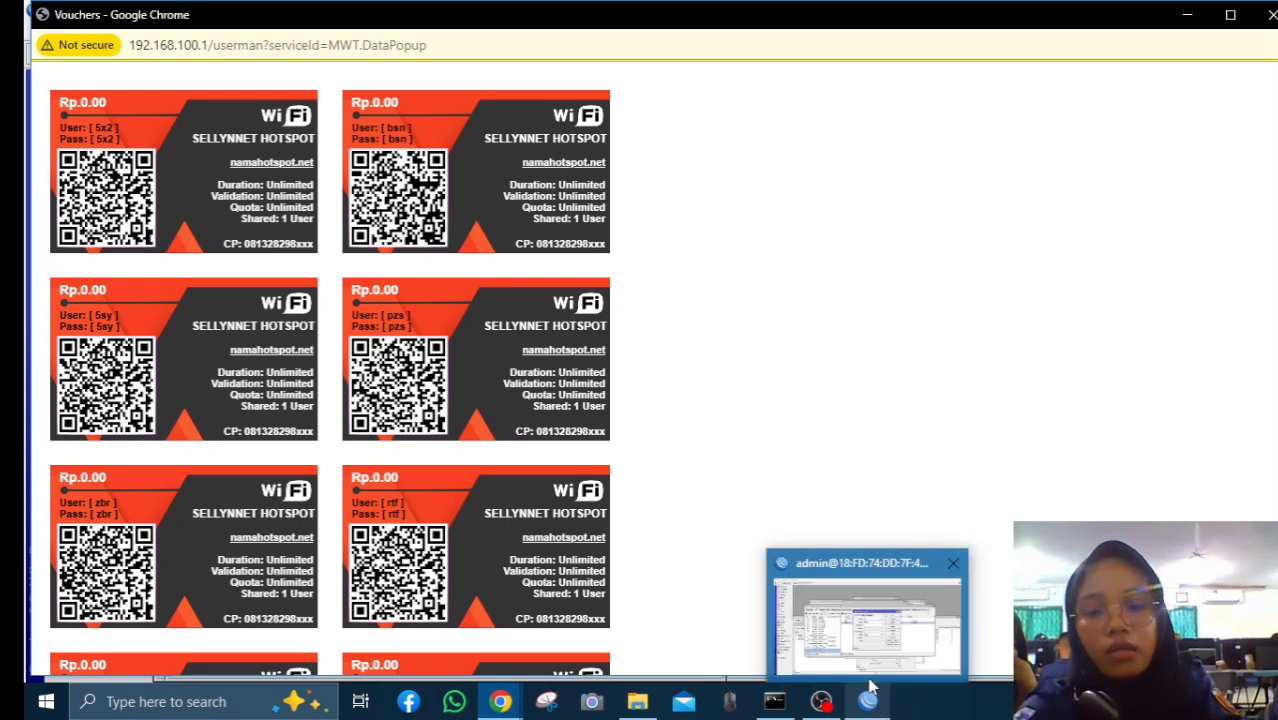
click(868, 700)
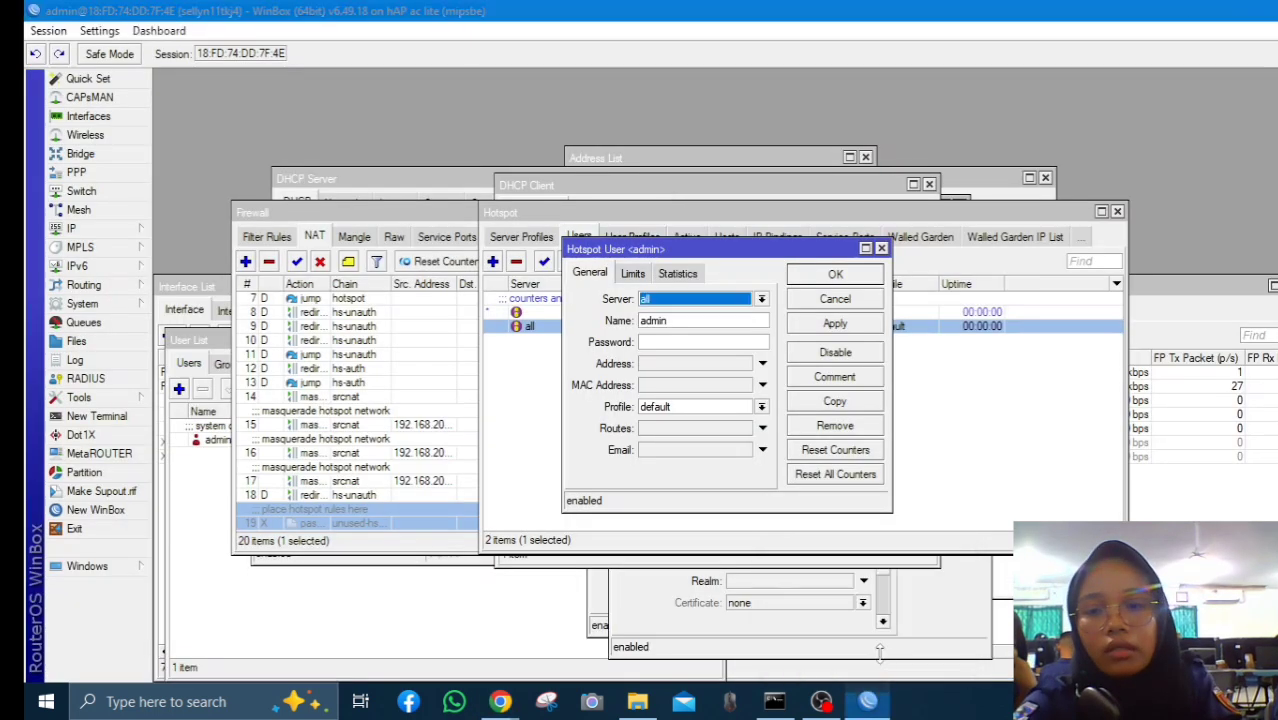
click(650, 343)
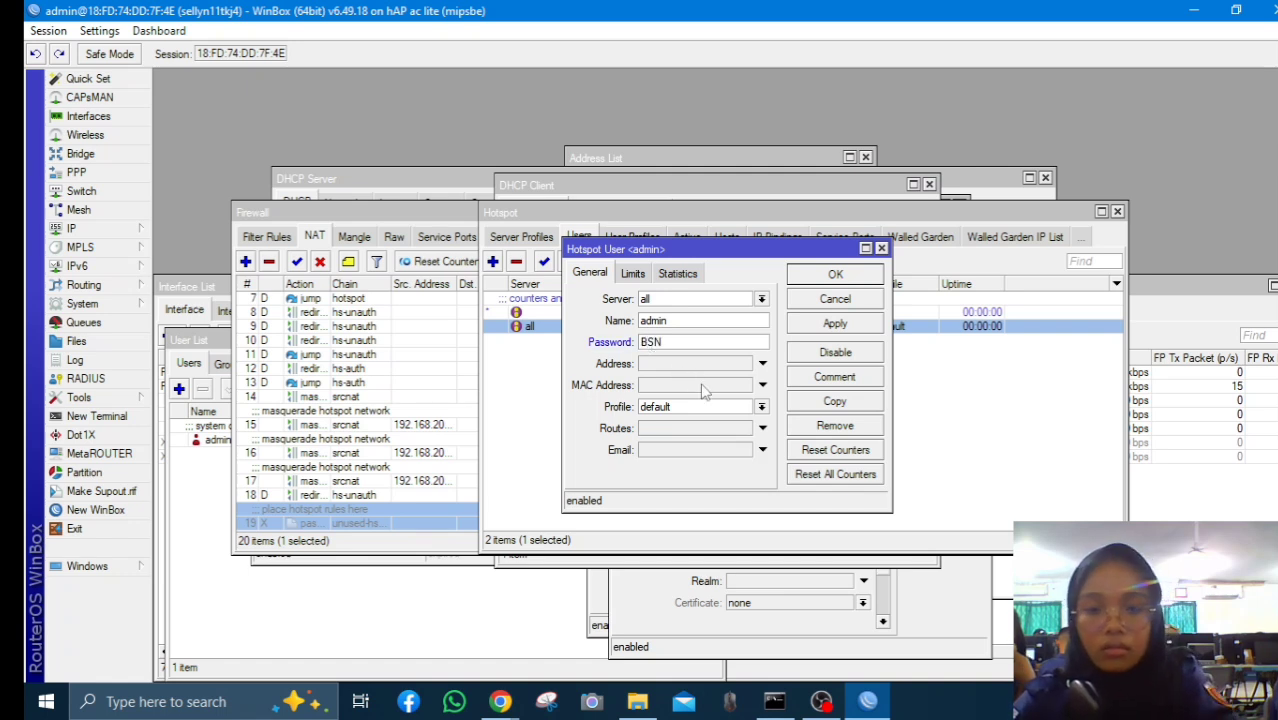
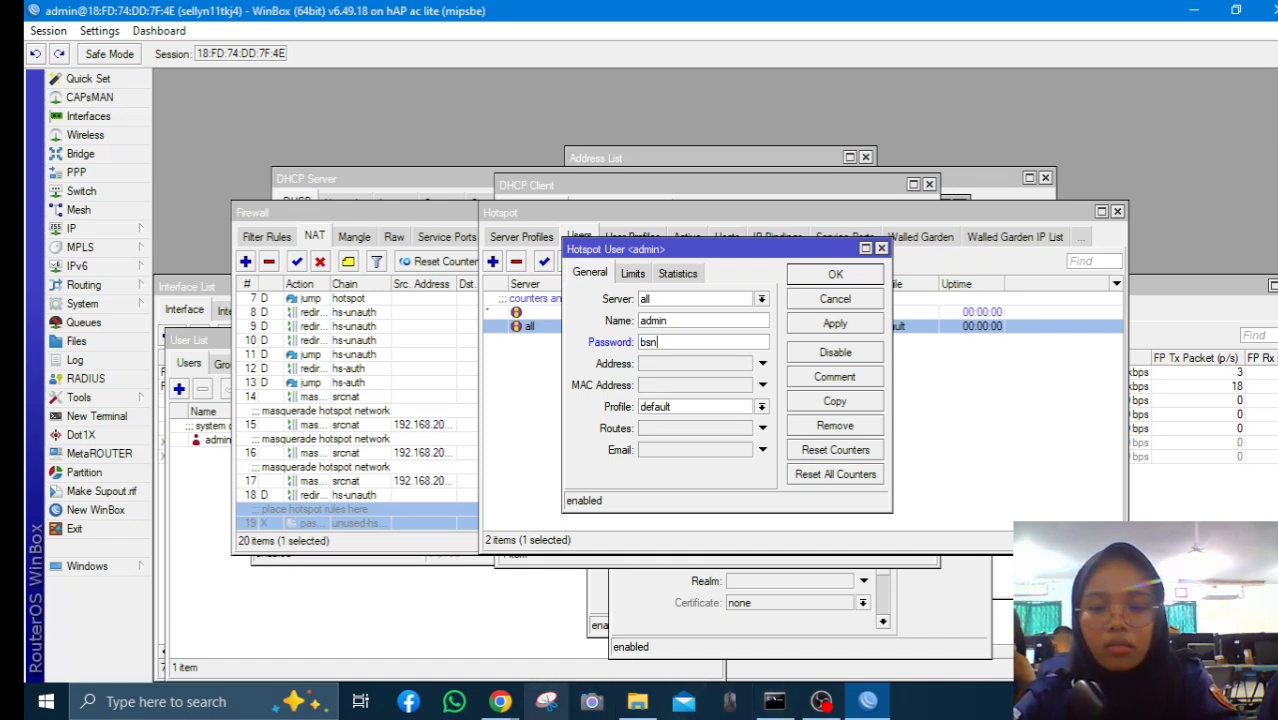
Apply and save the admin user's new password, then bring the voucher cards back into view
click(503, 703)
click(557, 613)
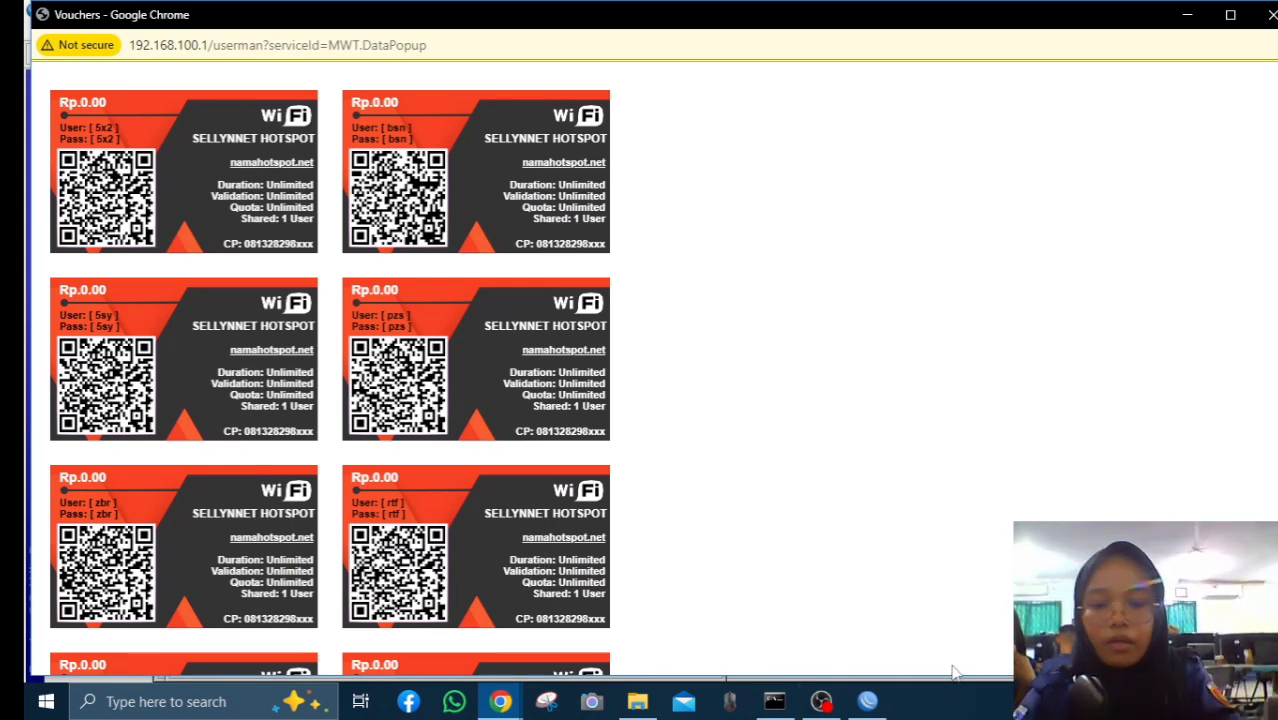
click(871, 699)
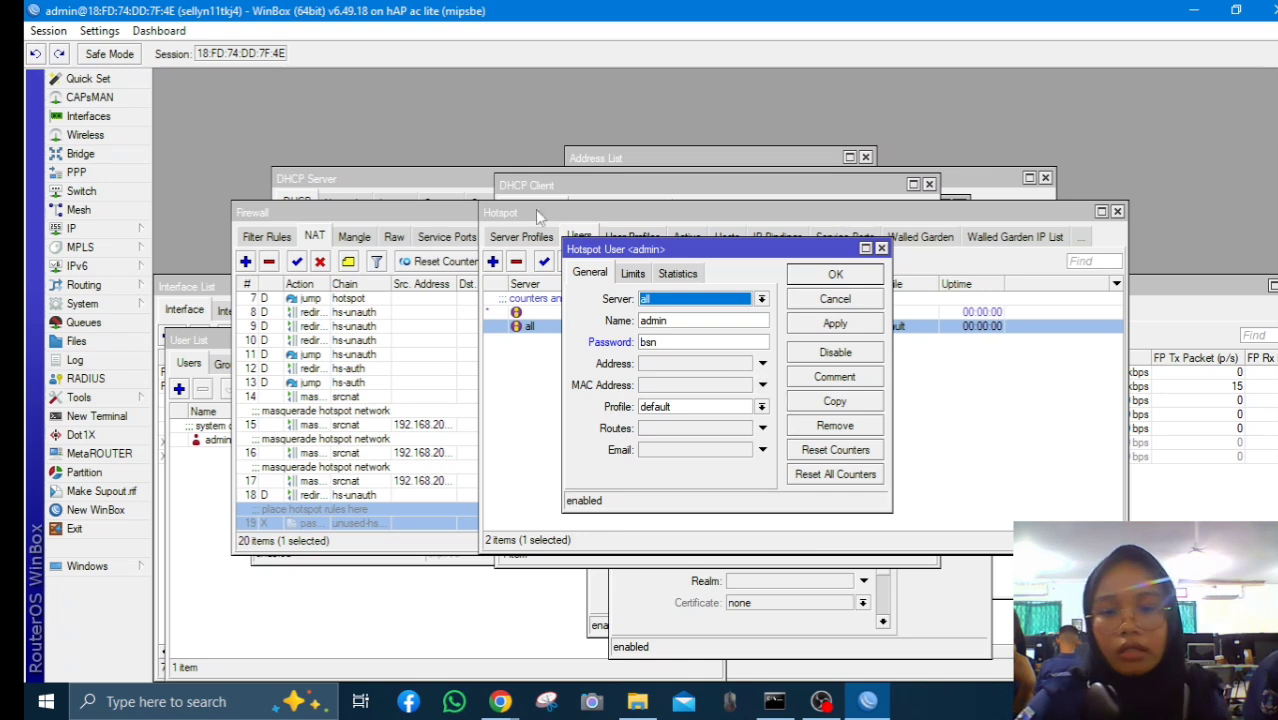
click(818, 326)
click(835, 276)
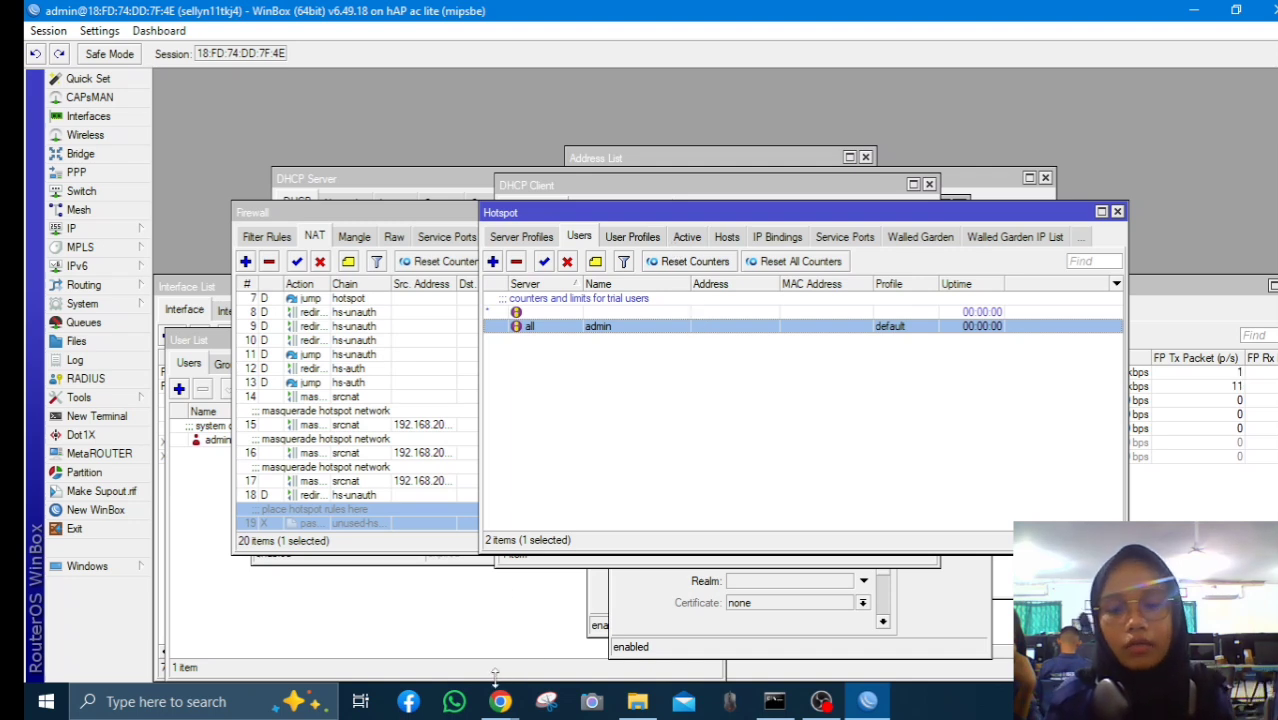
mouse_move(500, 700)
click(580, 610)
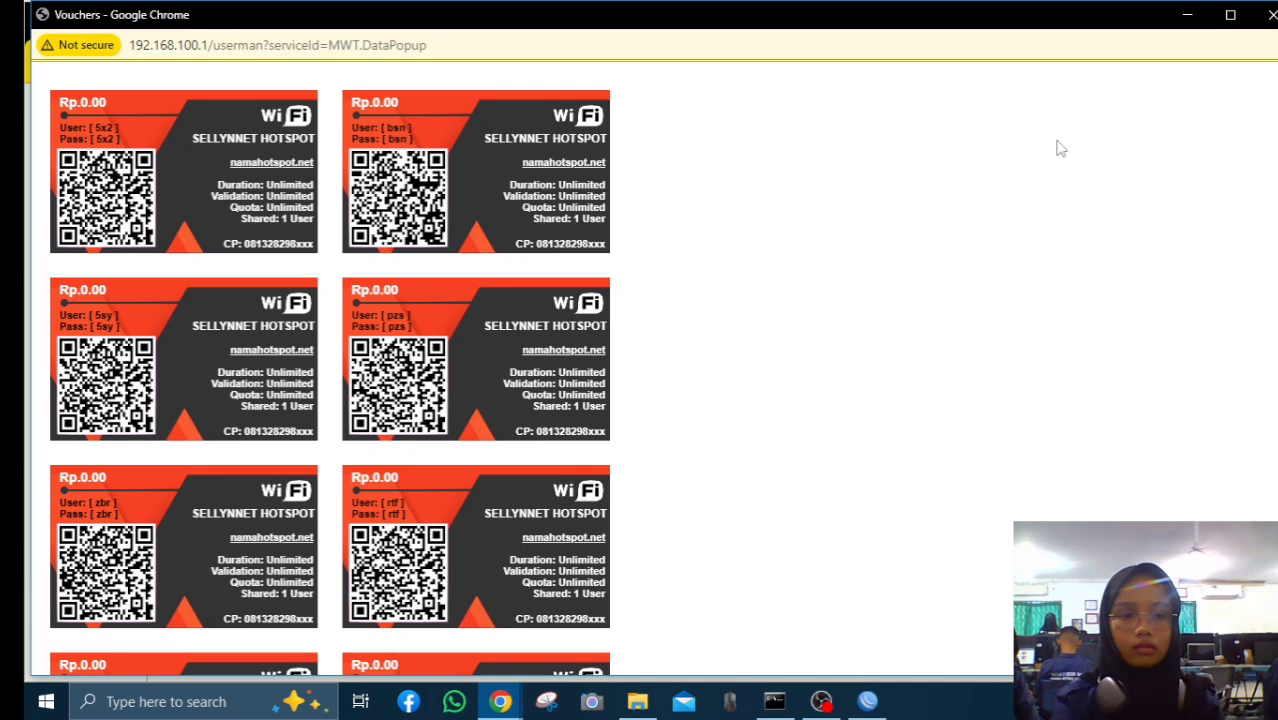
Log in to the hotspot page as admin with its password, declining Chrome's offer to save it
click(1187, 14)
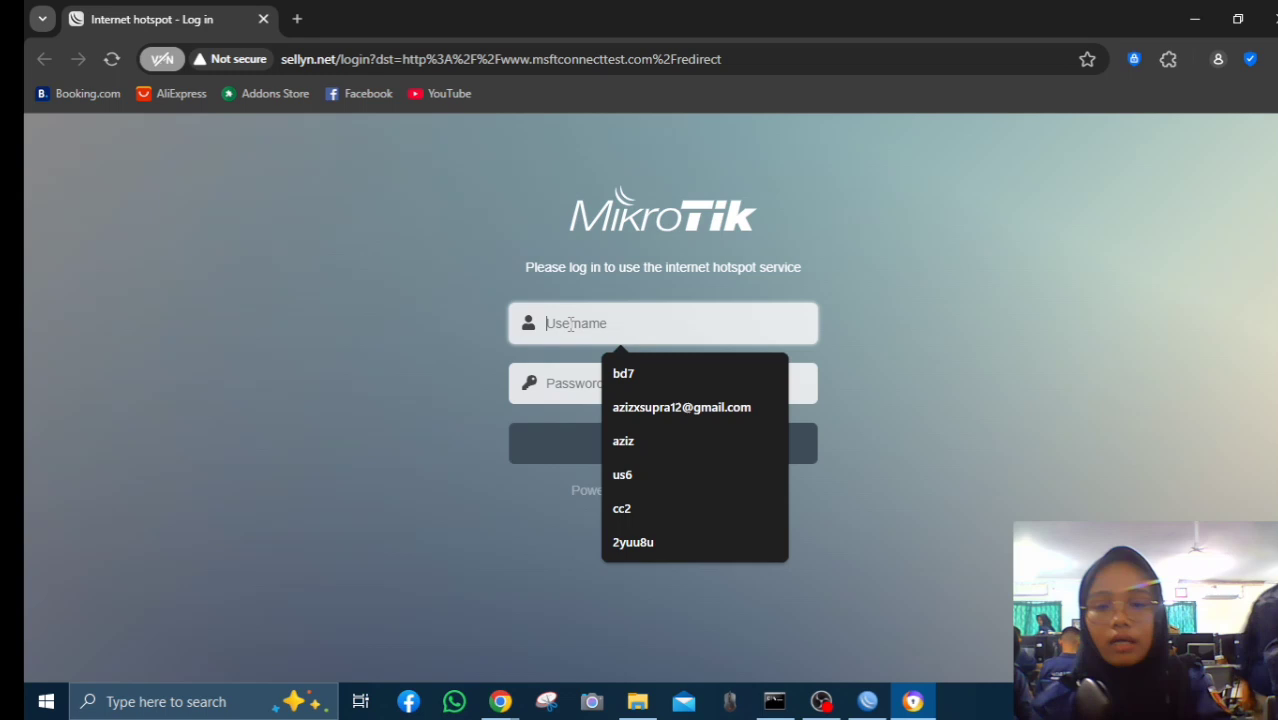
click(571, 323)
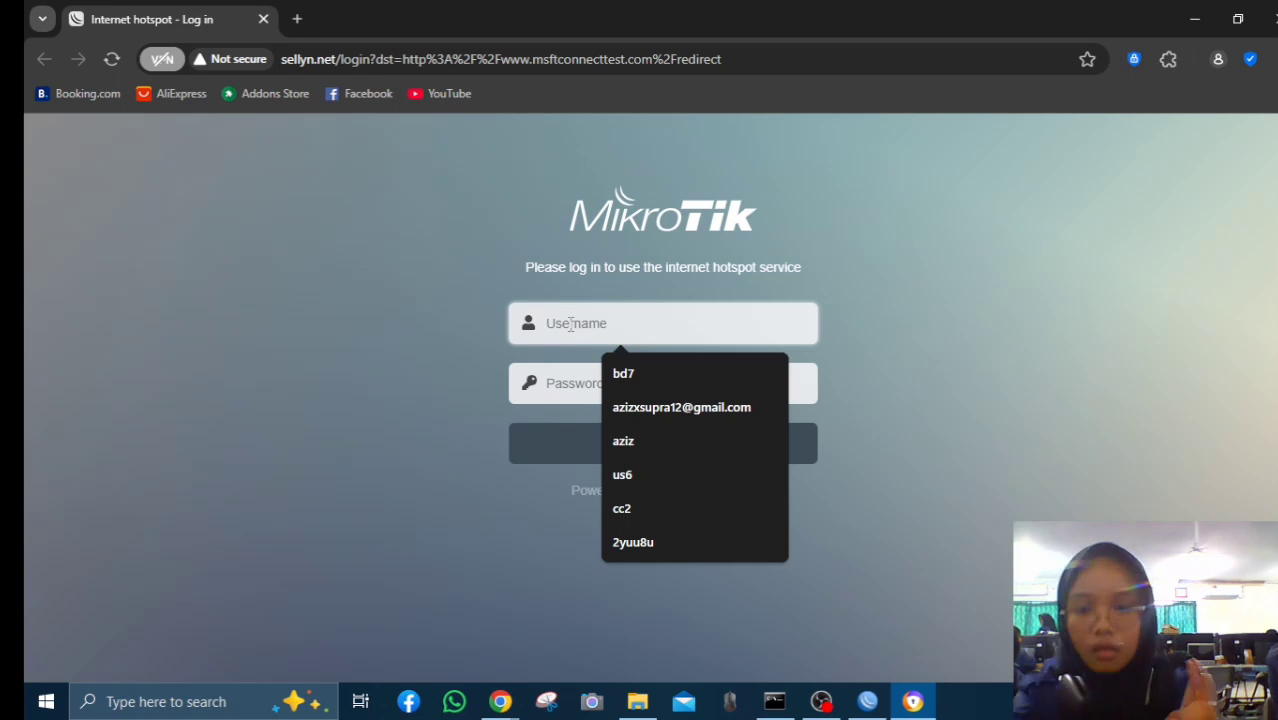
text(admin)
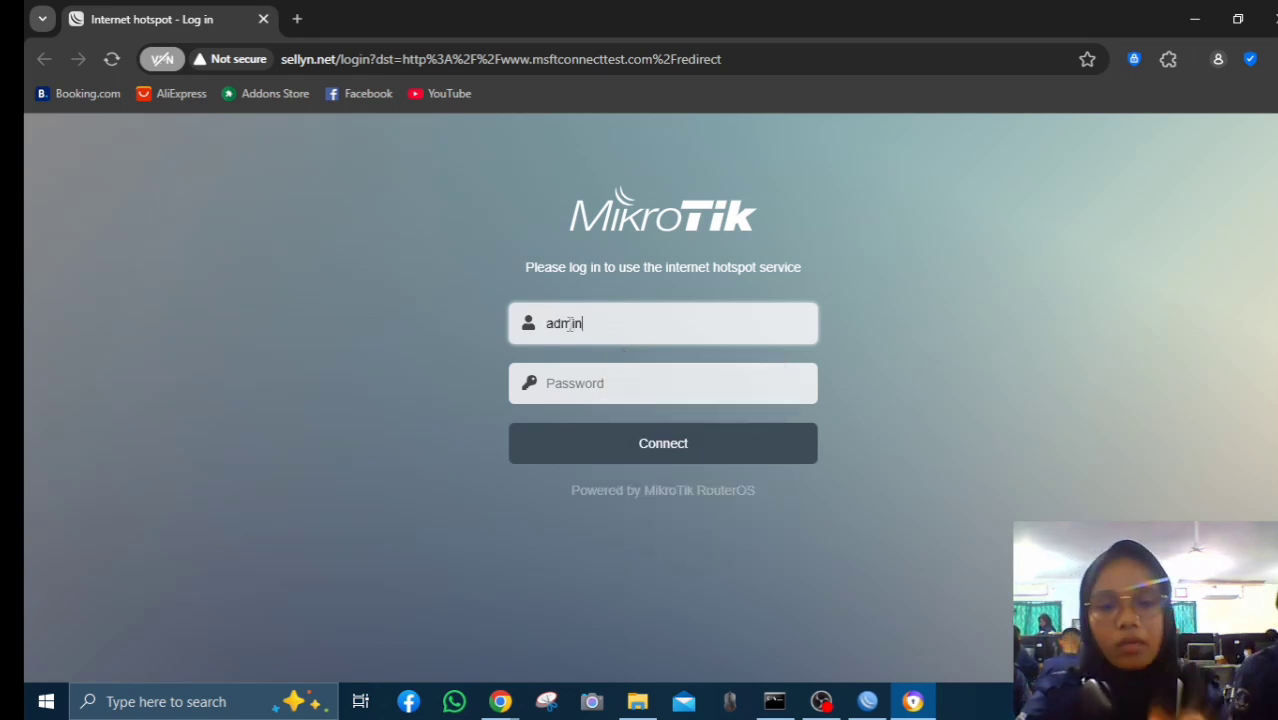
click(582, 374)
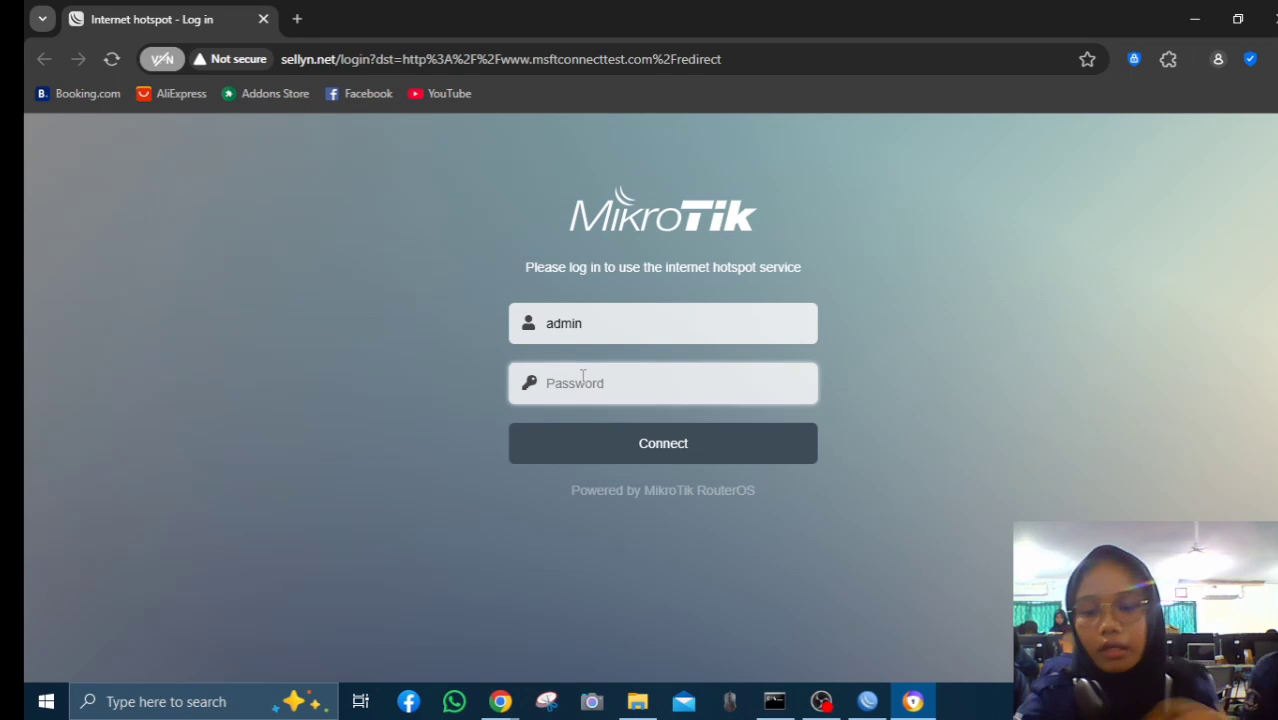
text(a)
click(622, 430)
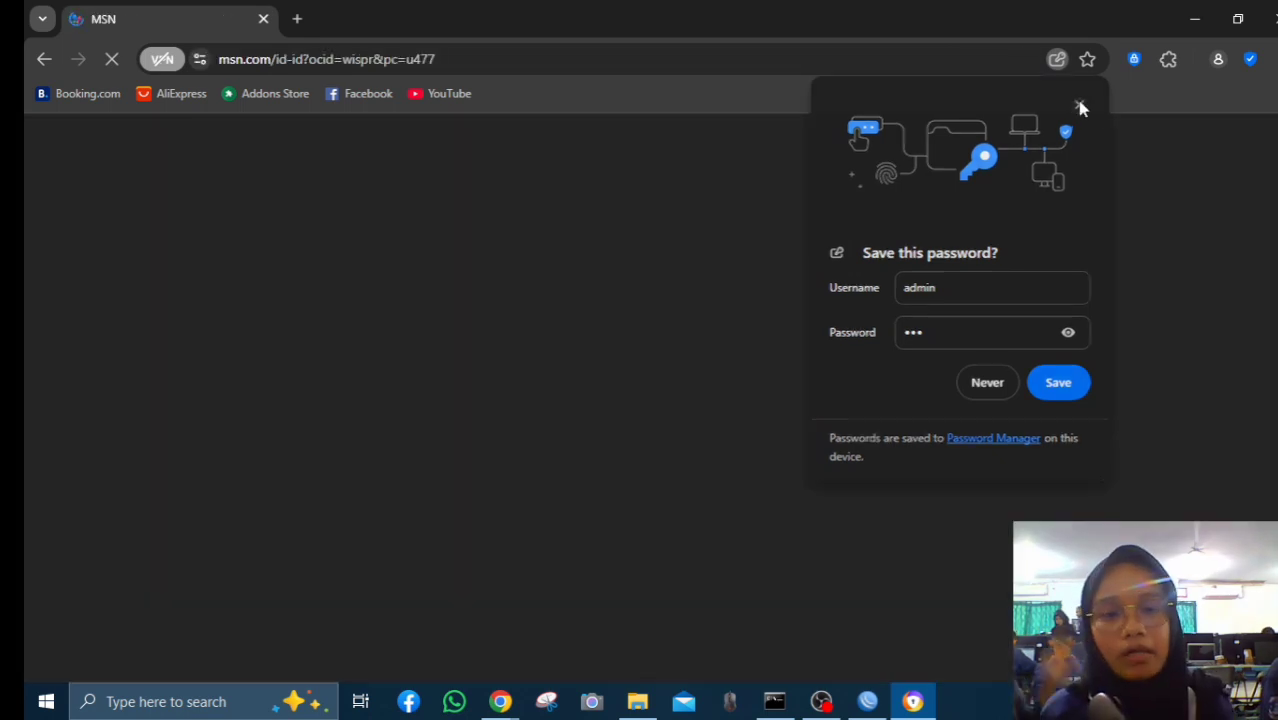
click(1080, 104)
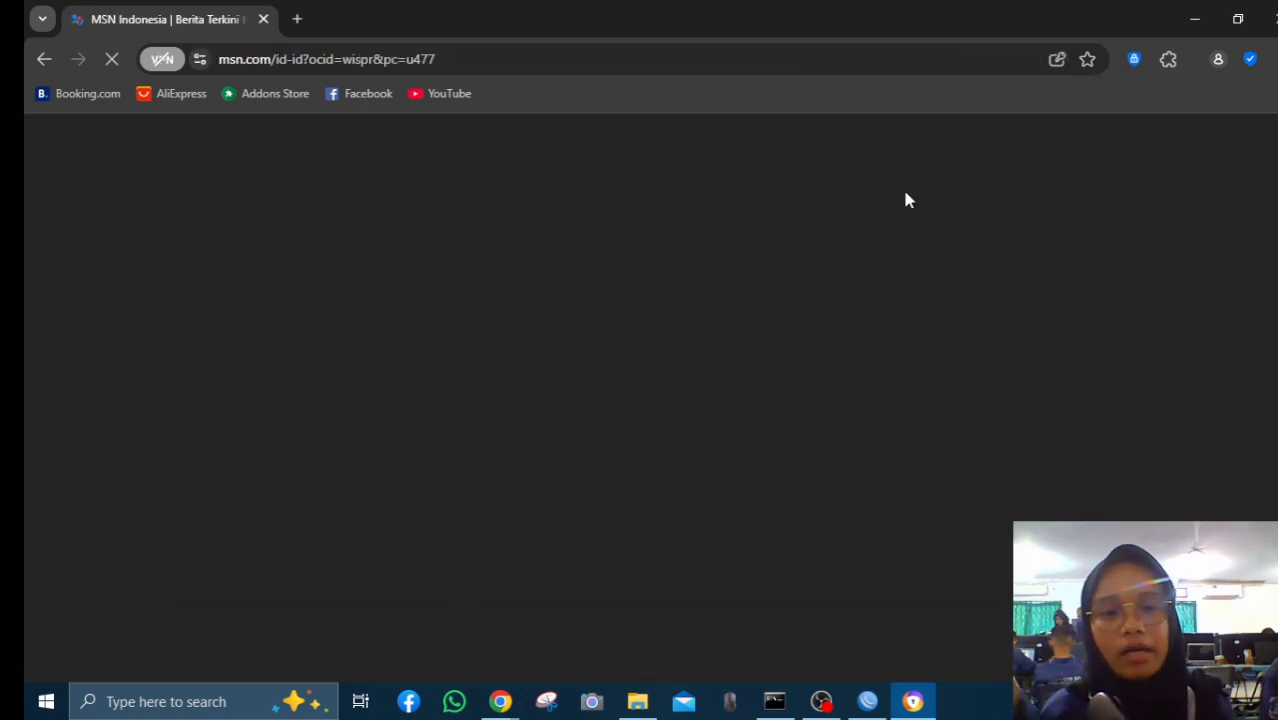